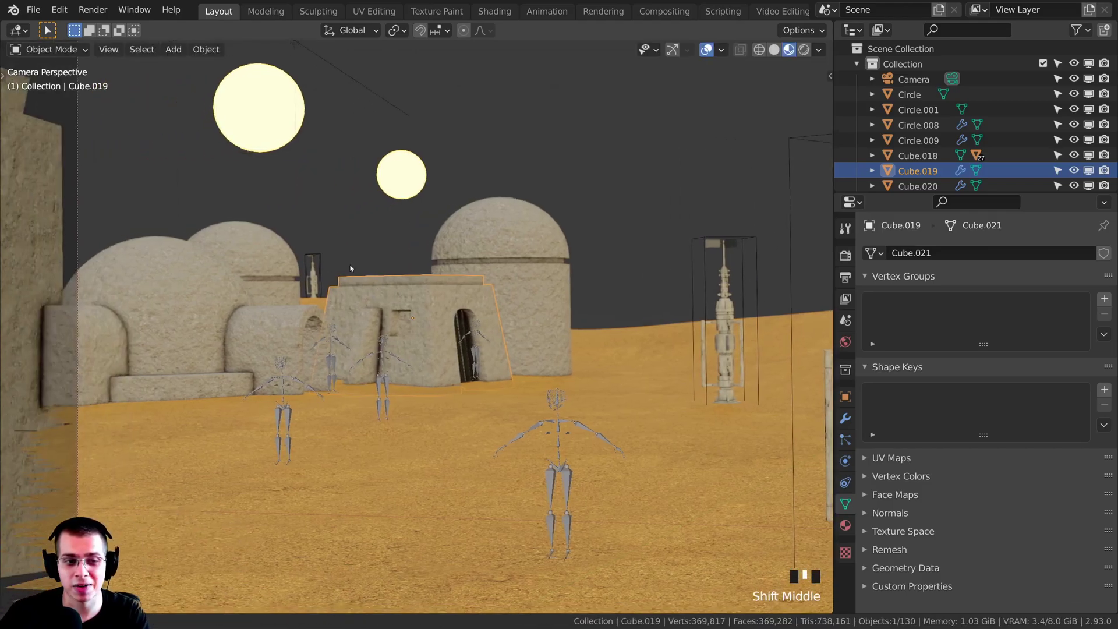
Examine the domed buildings, characters and towers of the desert scene through the camera view.
key("a")
left_click(245, 289)
key("g")
left_click(226, 278)
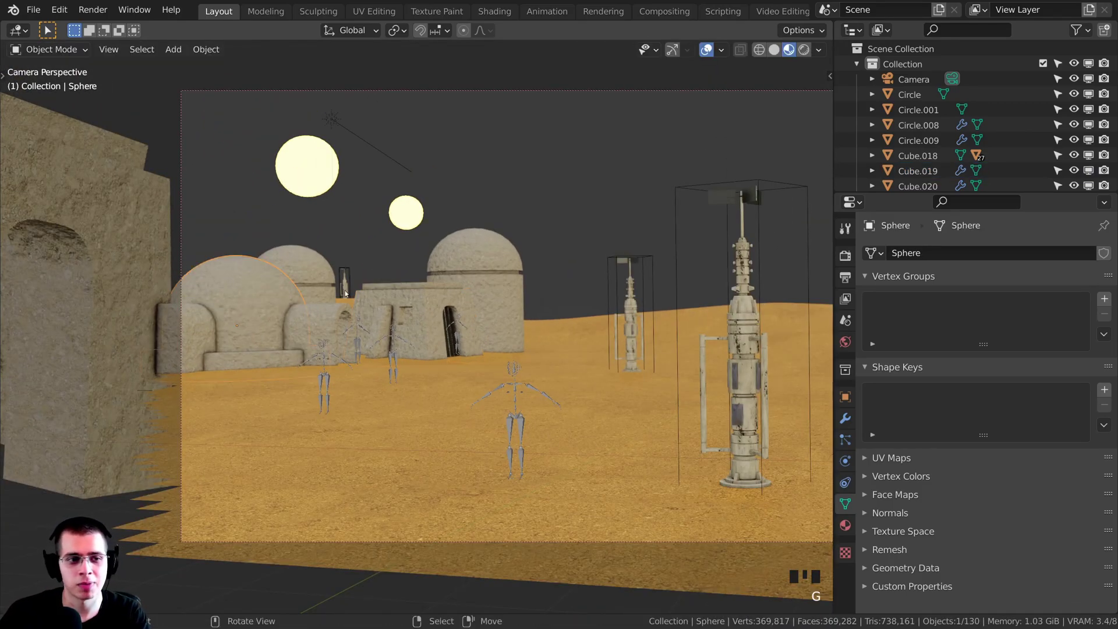
middle_click_drag(631, 310, 462, 318, "shift")
key("a")
scroll(686, 243, "up", 2)
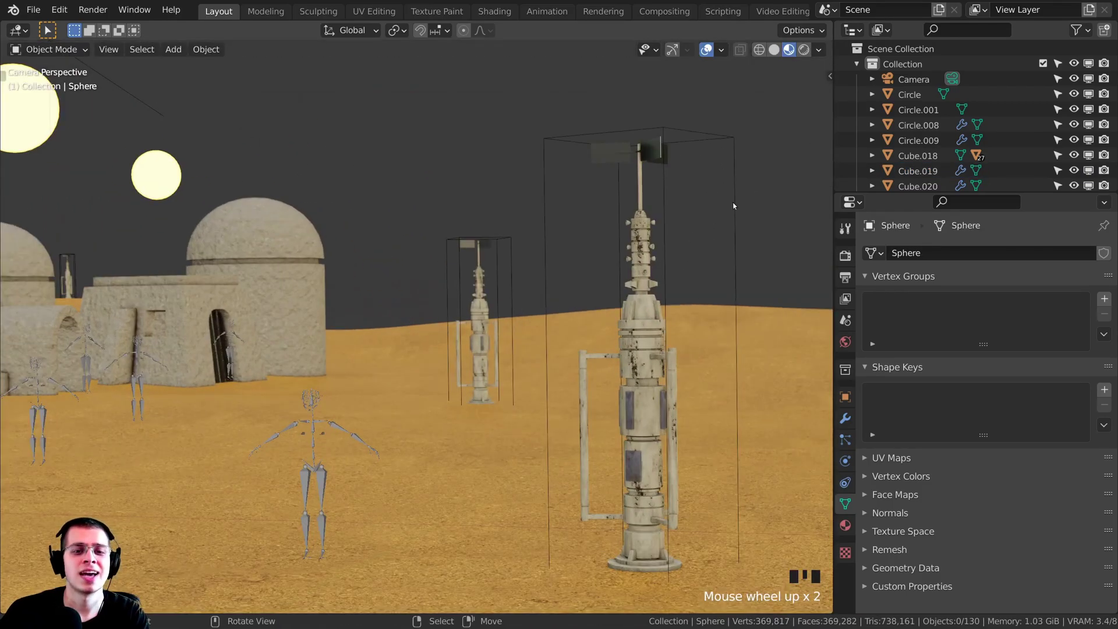
left_click(733, 205)
middle_click_drag(733, 206, 668, 197, "shift")
key("g")
scroll(378, 338, "down", 2)
middle_click_drag(379, 337, 401, 361, "shift")
key("alt+a")
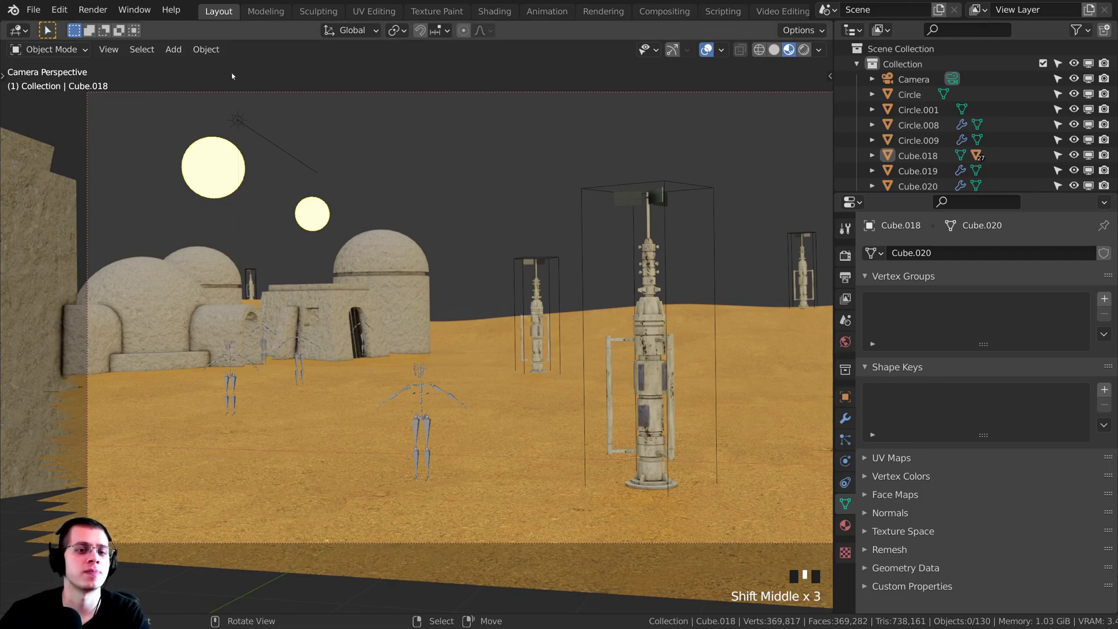
Reset the 3D cursor to the world origin and add a mesh circle there.
middle_click_drag(361, 195, 357, 250)
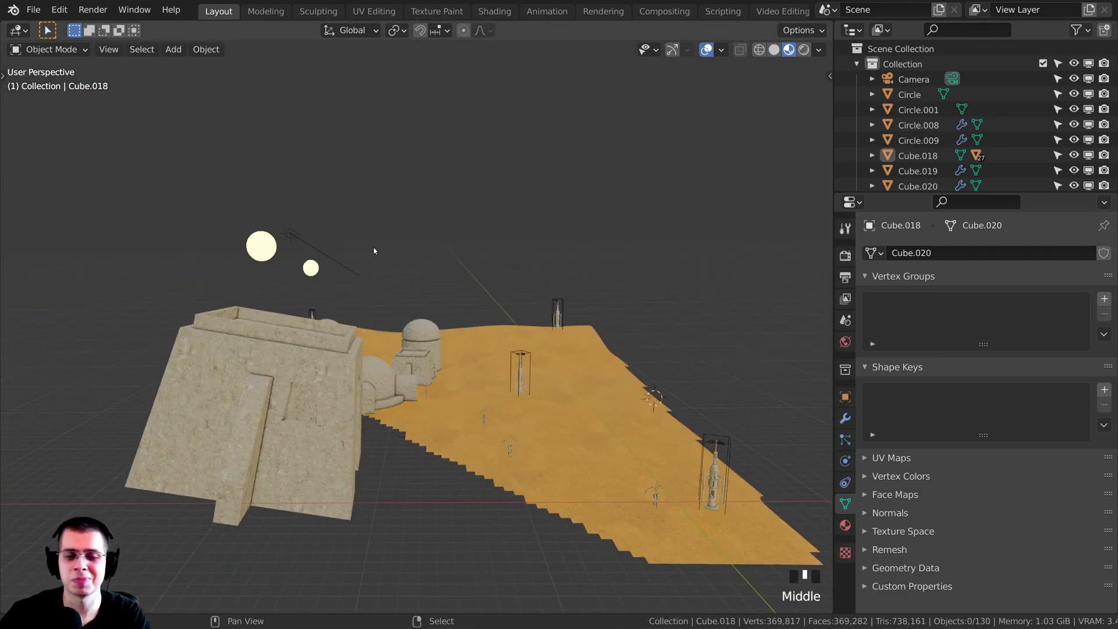
key("shift+c")
middle_click_drag(367, 290, 317, 327, "shift")
scroll(432, 290, "up", 3)
middle_click_drag(432, 290, 414, 221)
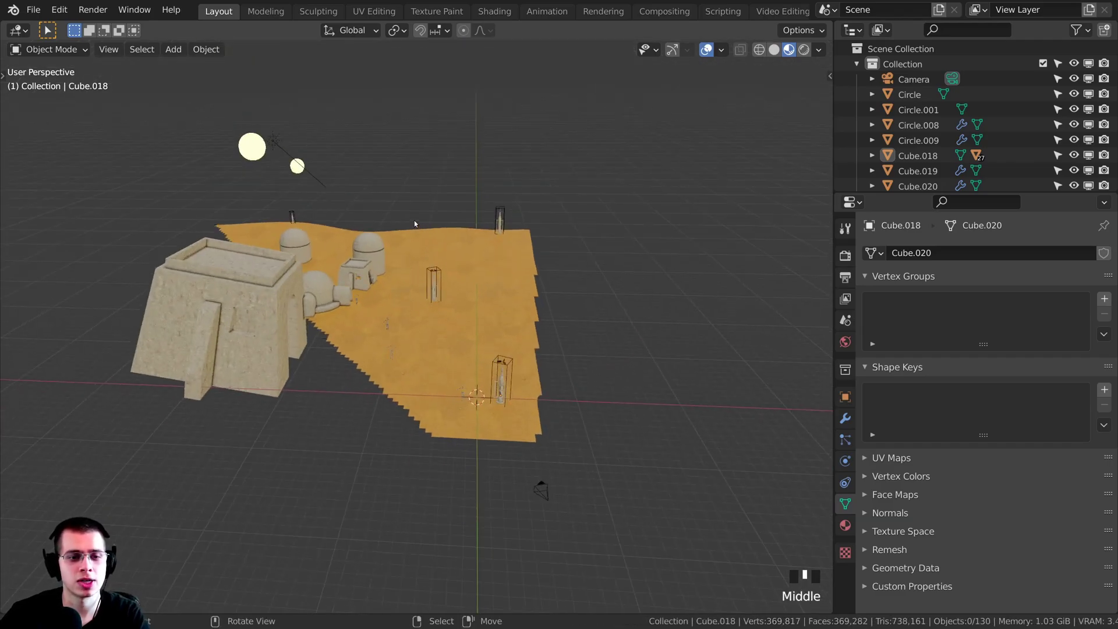
key("shift+a")
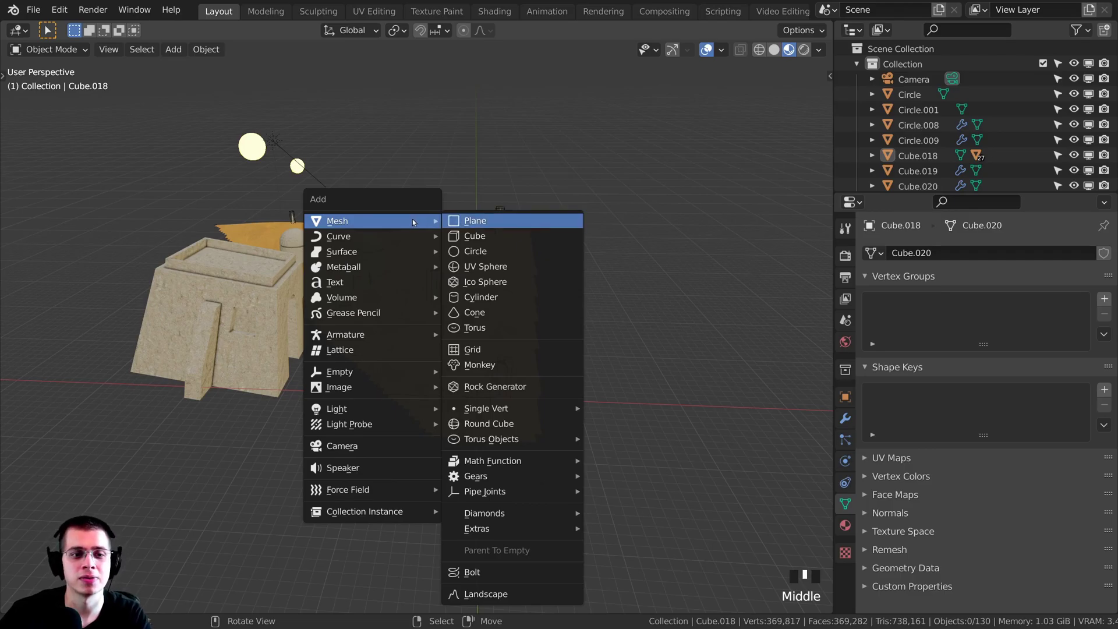
scroll(615, 285, "up", 2)
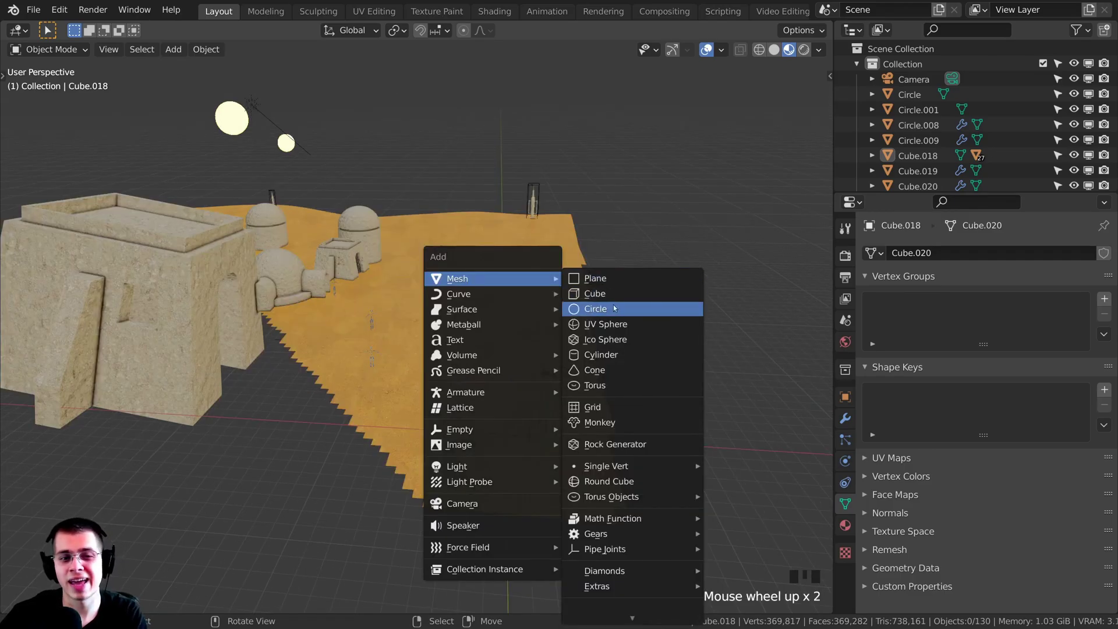
left_click(602, 308)
key("KP_Decimal")
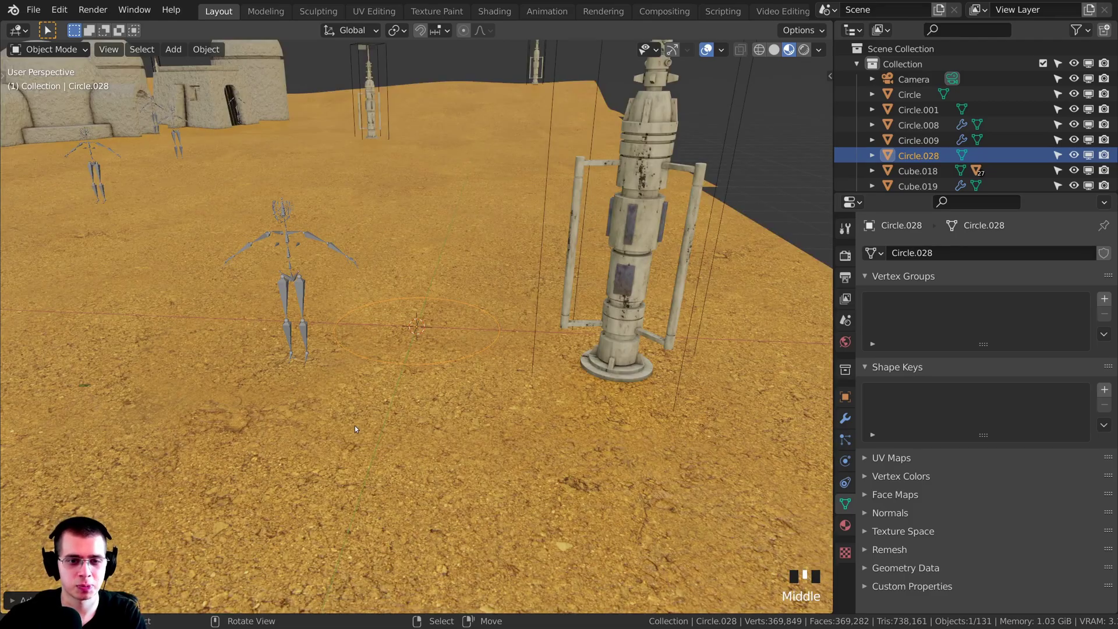
Switch the viewport to solid shading and raise the new circle about 7.4 m along the Z axis.
key("z")
scroll(512, 386, "down", 10)
middle_click_drag(512, 386, 537, 412, "shift")
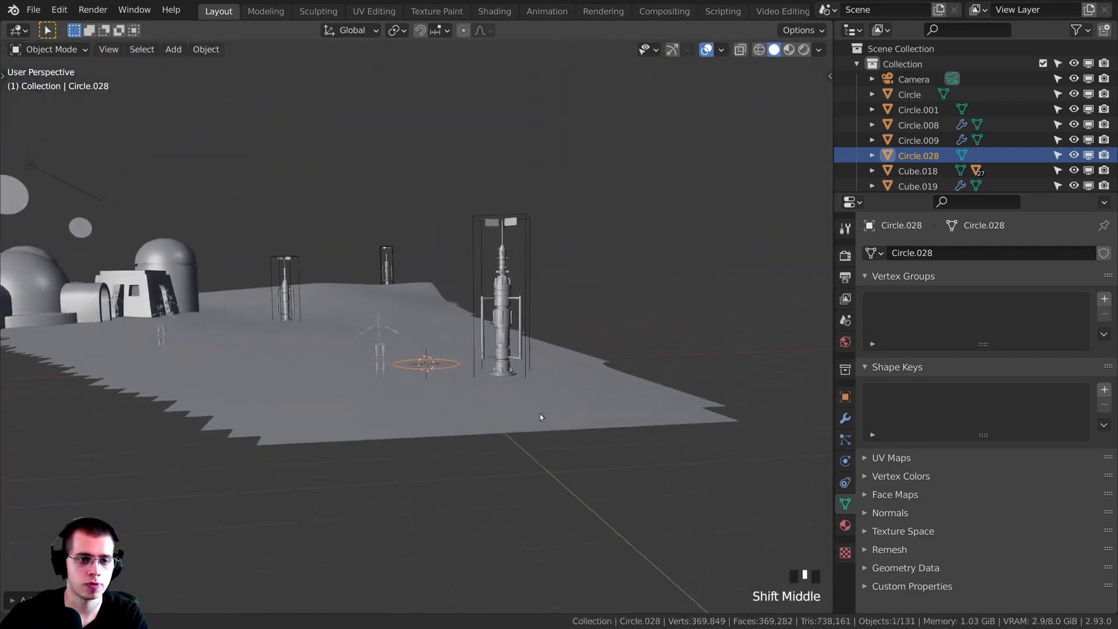
key("g")
key("z")
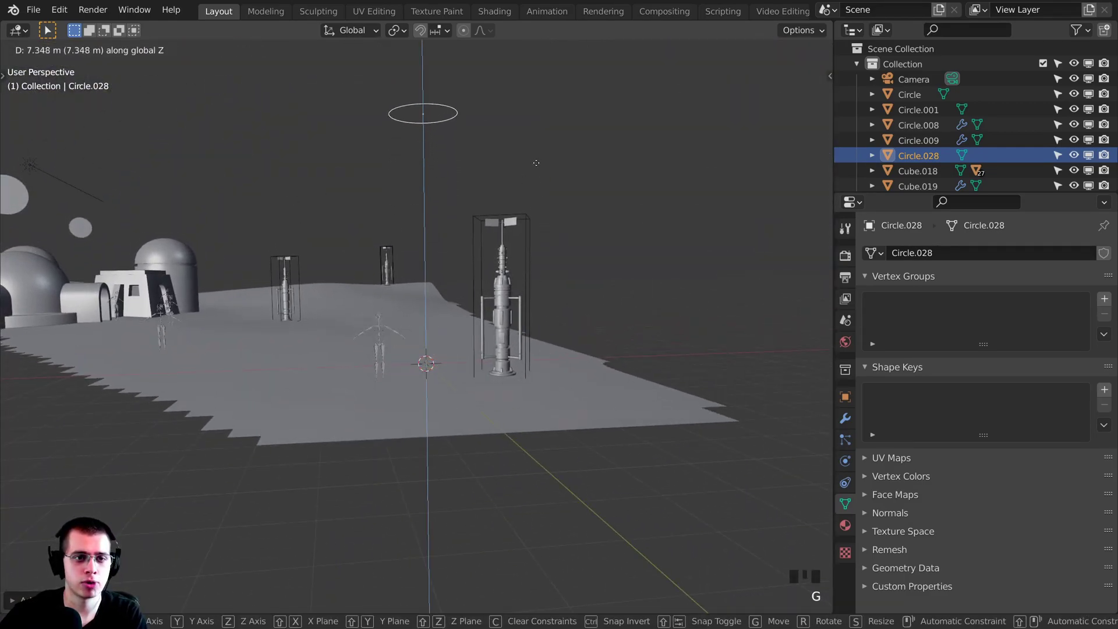
left_click(536, 160)
Add a Mirror modifier to the circle and set it to mirror on the Z axis only.
middle_click_drag(535, 160, 527, 109, "shift")
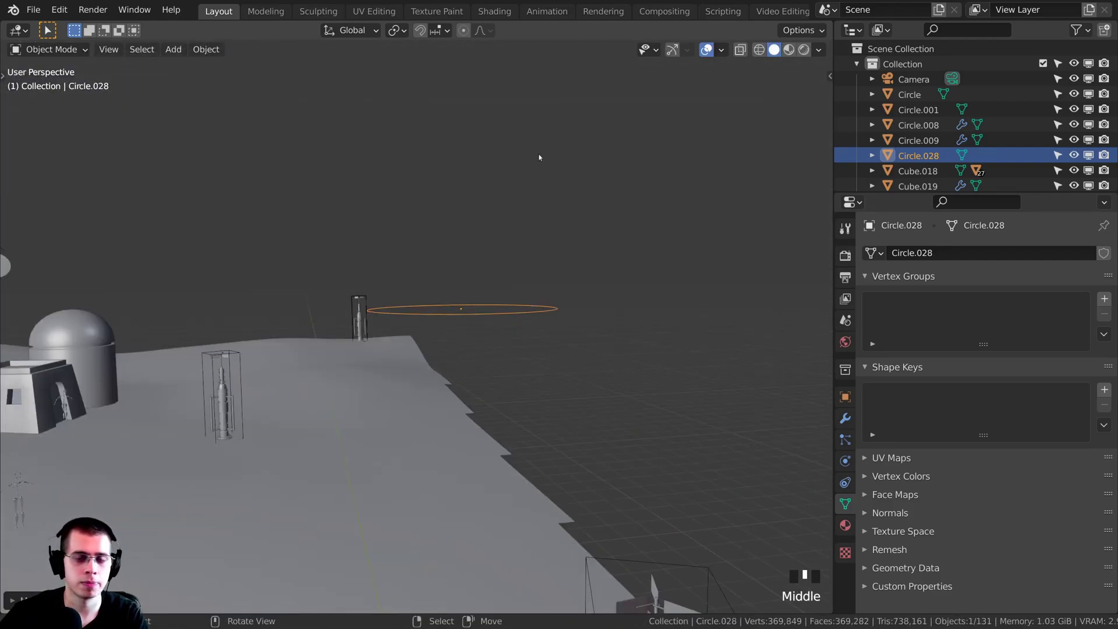
middle_click_drag(542, 387, 553, 336)
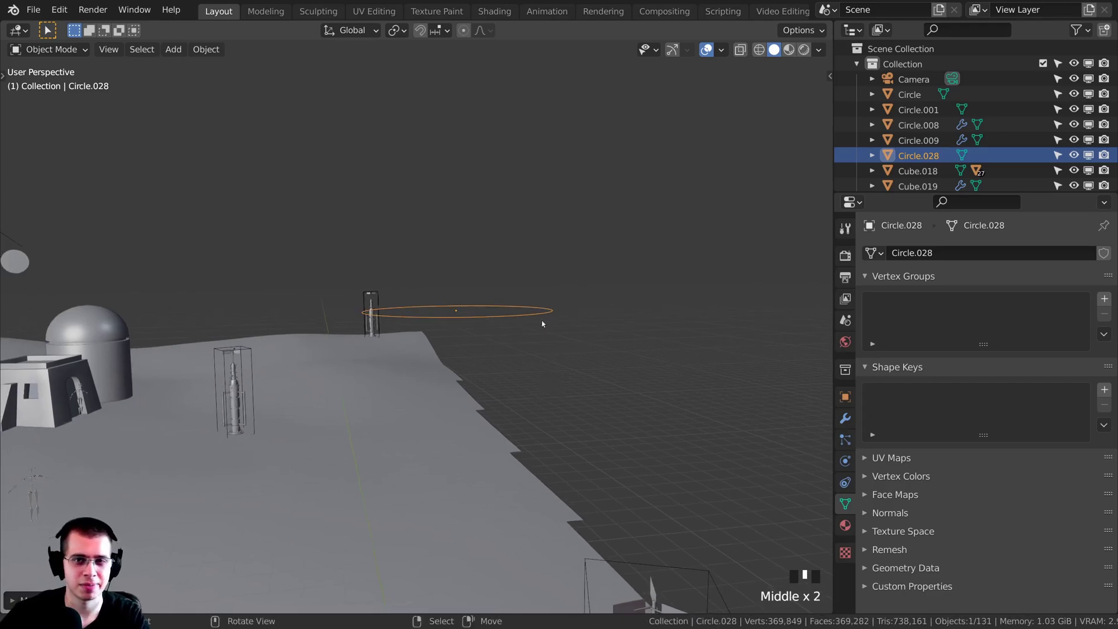
scroll(464, 334, "up", 1)
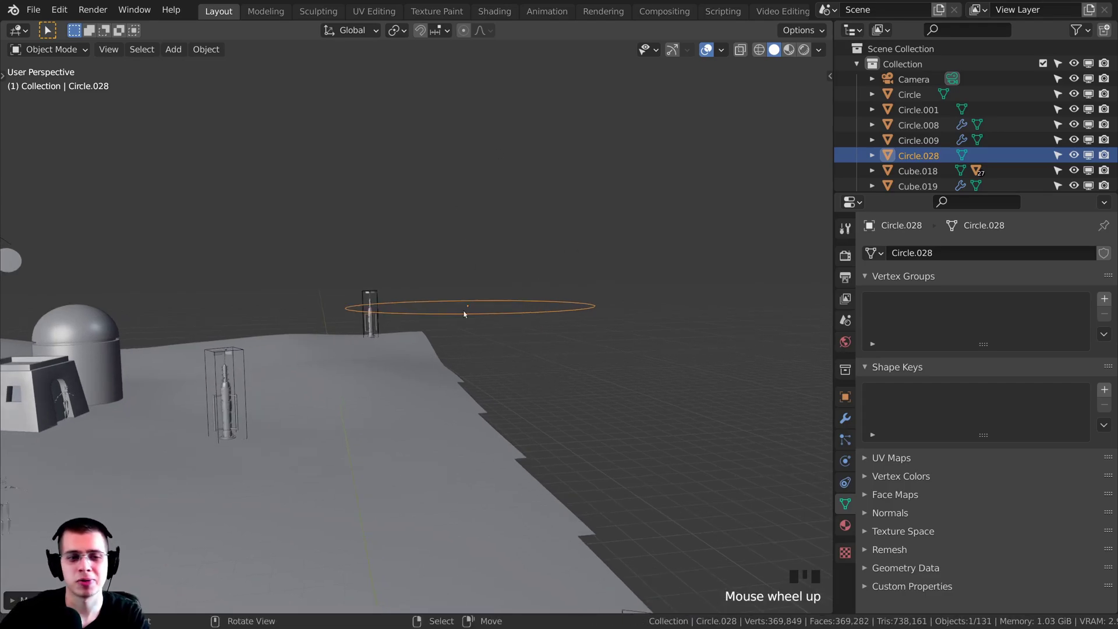
left_click(845, 417)
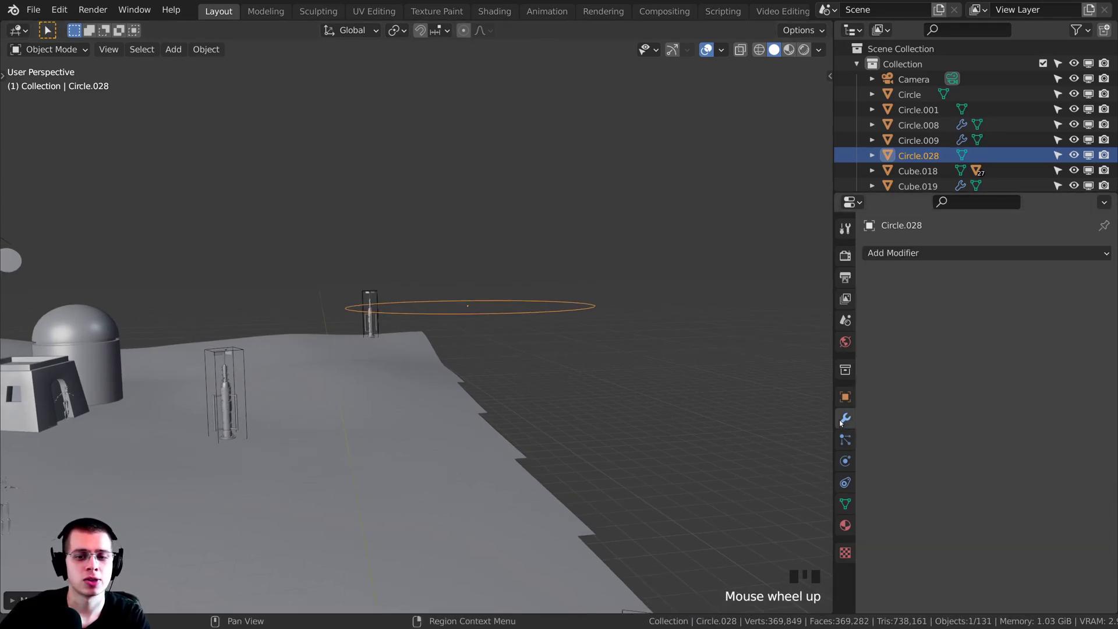
left_click(876, 252)
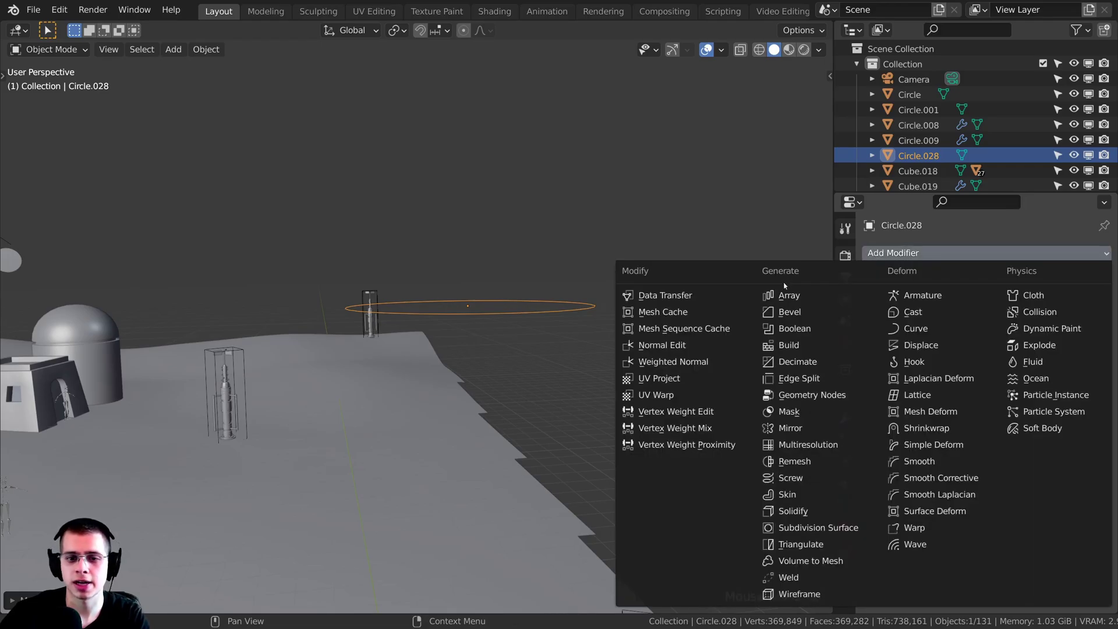
left_click(793, 430)
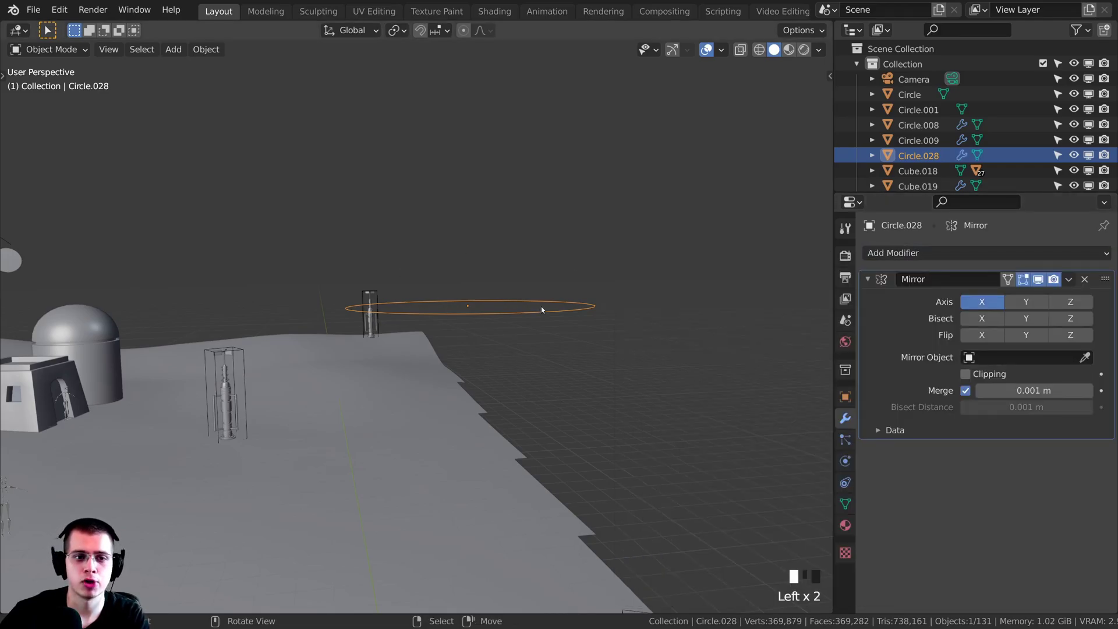
middle_click_drag(542, 310, 507, 331, "shift")
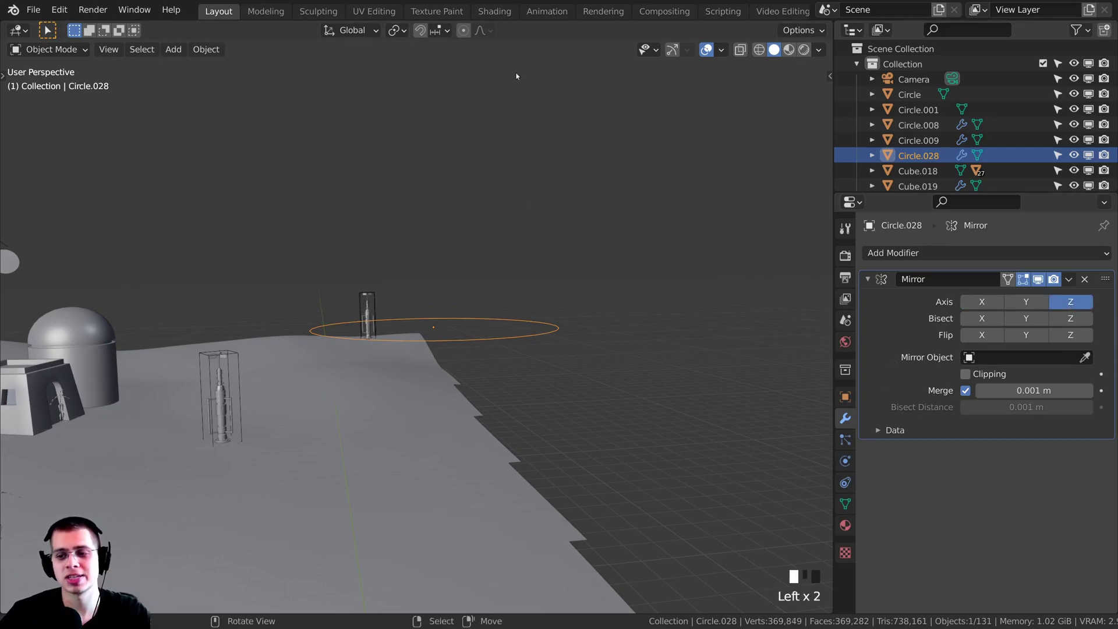
Extrude all of the circle's vertices about 1 m upward along Z to form the cylinder wall.
key("Tab")
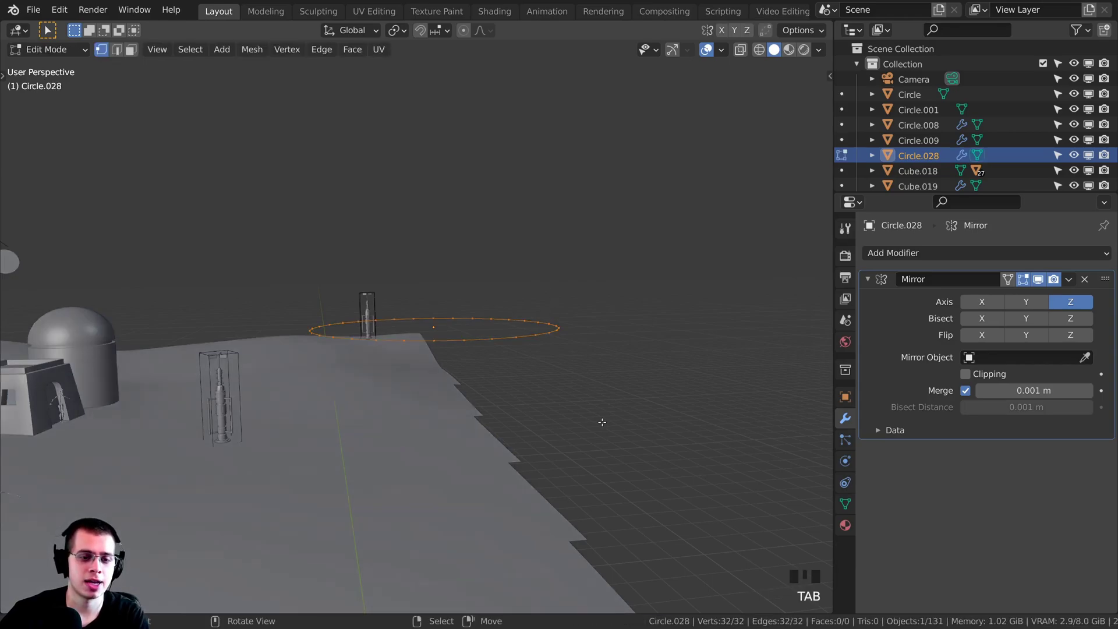
key("e")
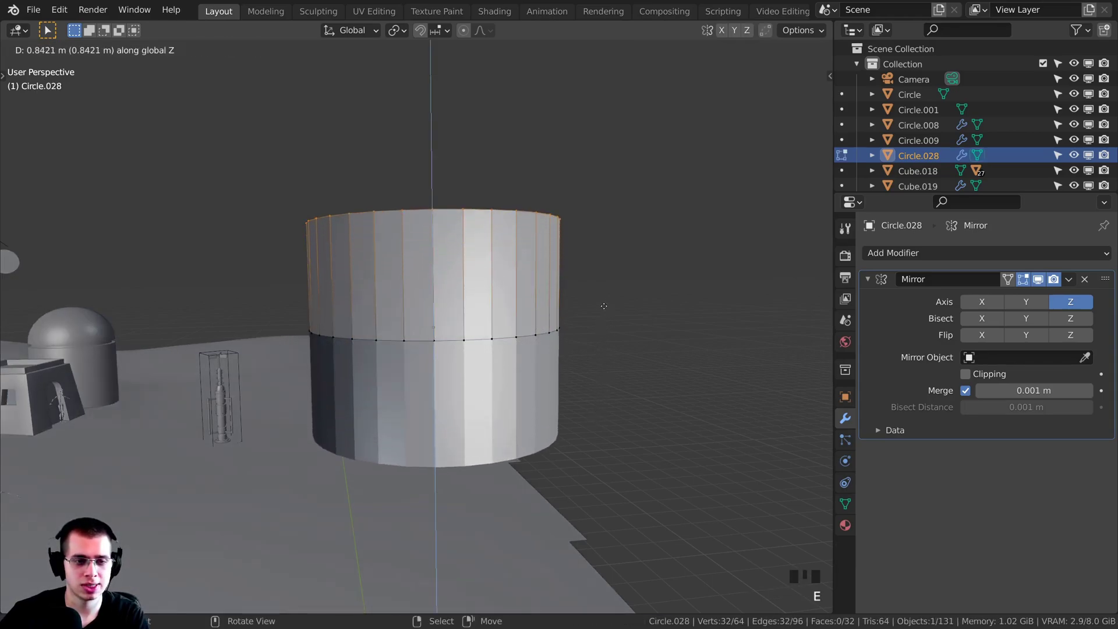
left_click(601, 290)
In front view, extrude the cylinder's top ring in place and scale it slightly inward to form a ledge.
key("KP_1")
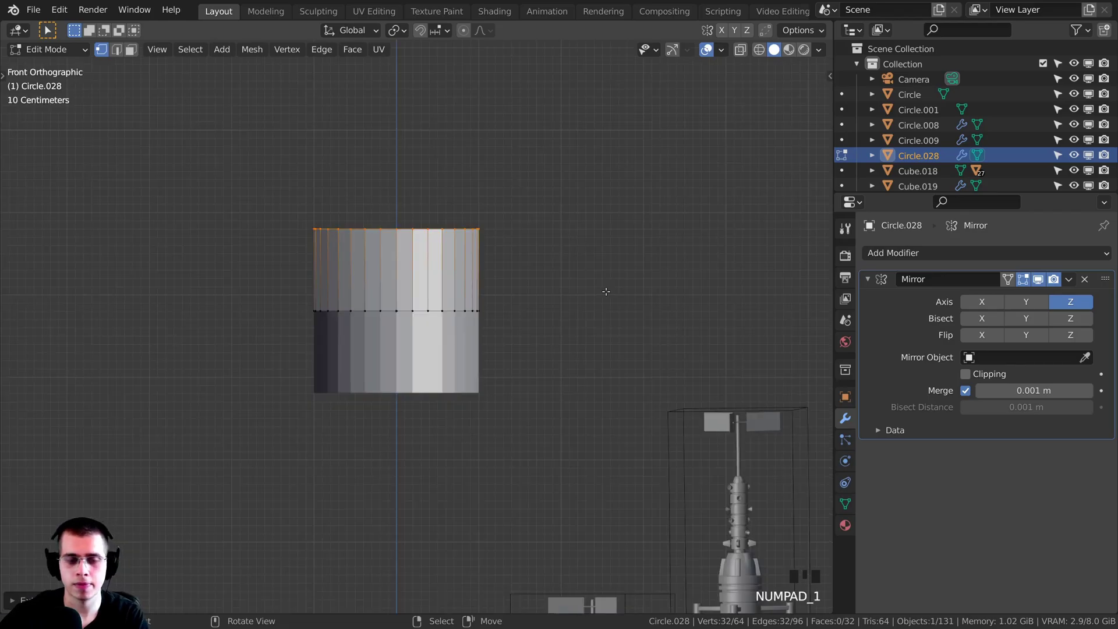
scroll(576, 352, "up", 5)
middle_click_drag(510, 246, 532, 354, "shift")
scroll(665, 267, "up", 1)
middle_click_drag(665, 268, 670, 361, "shift")
key("e")
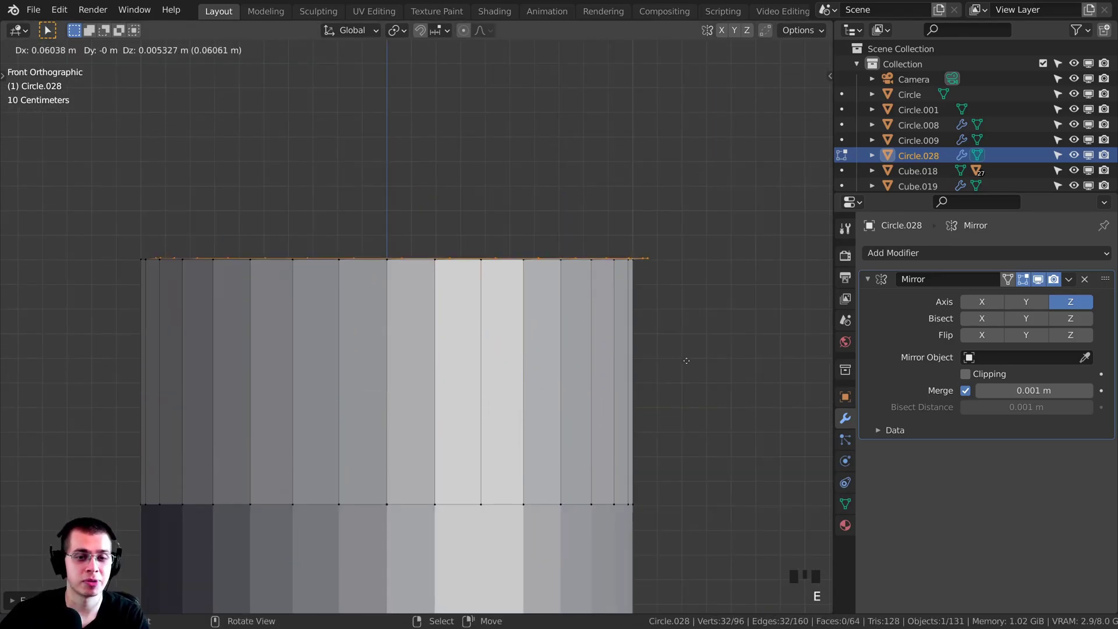
key("Escape")
key("s")
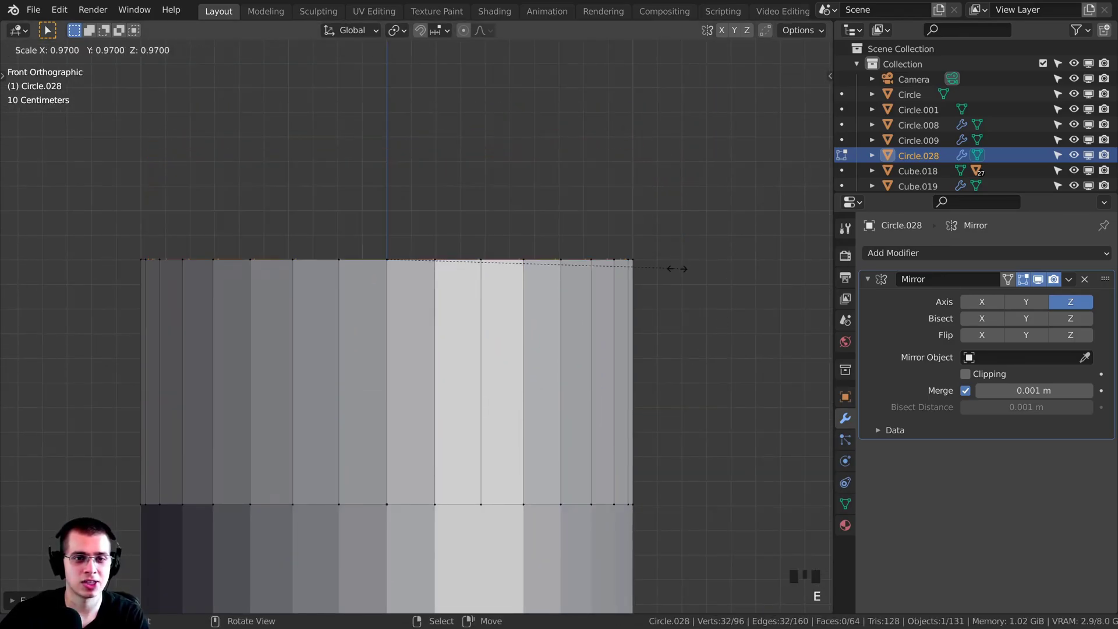
left_click(647, 267)
Extrude the inner ring about 0.12 m up along Z, then extrude and scale it outward by about 1.16 to complete a groove.
key("e")
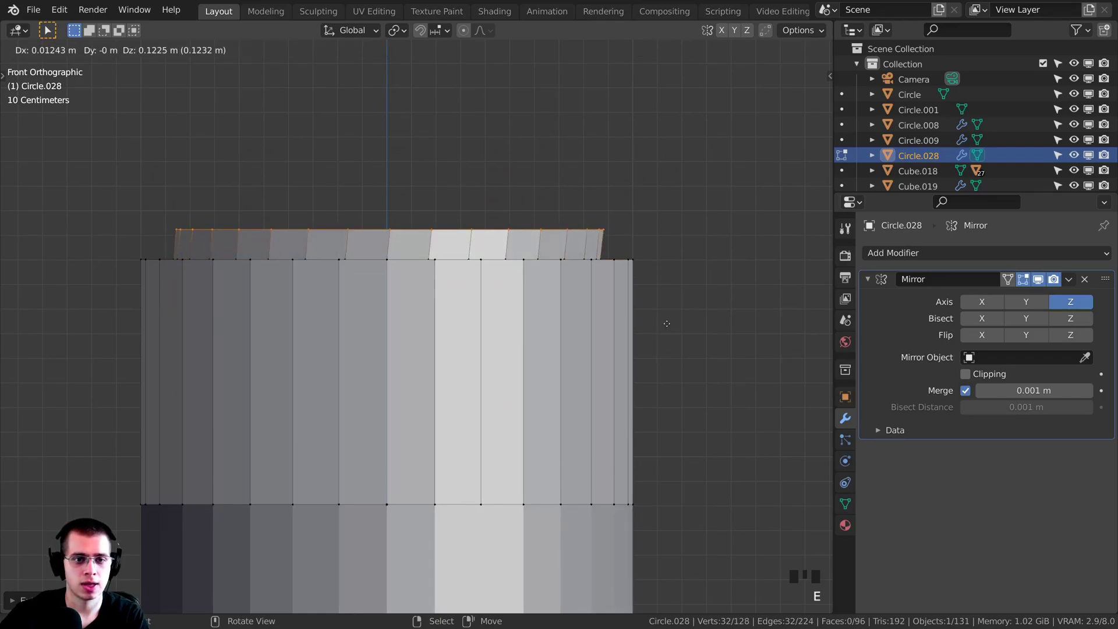
key("z")
left_click(667, 325)
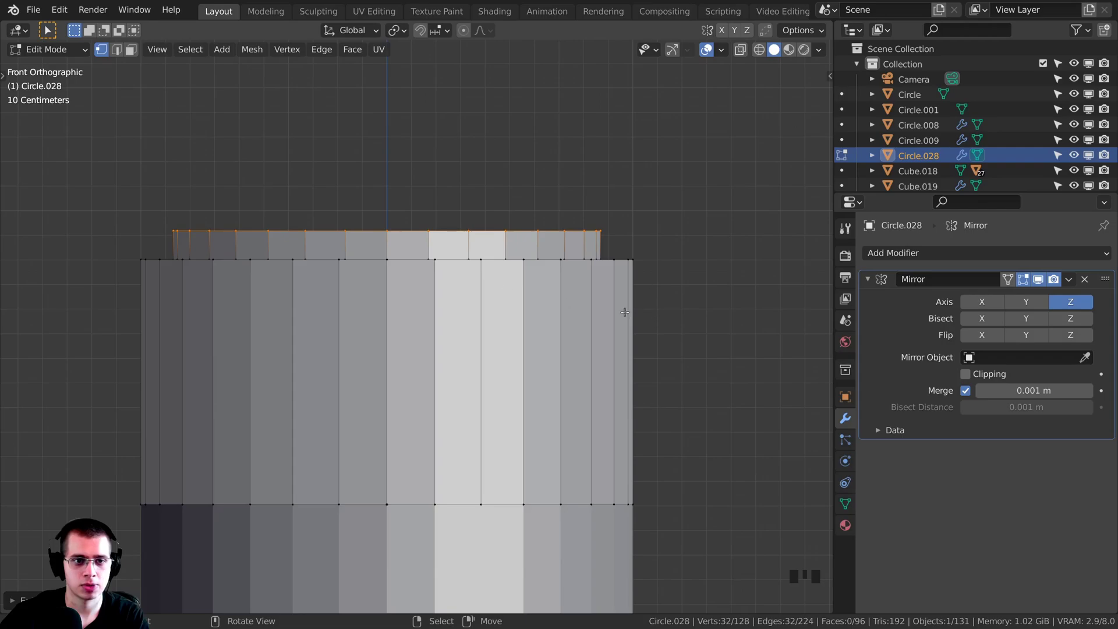
key("e")
key("s")
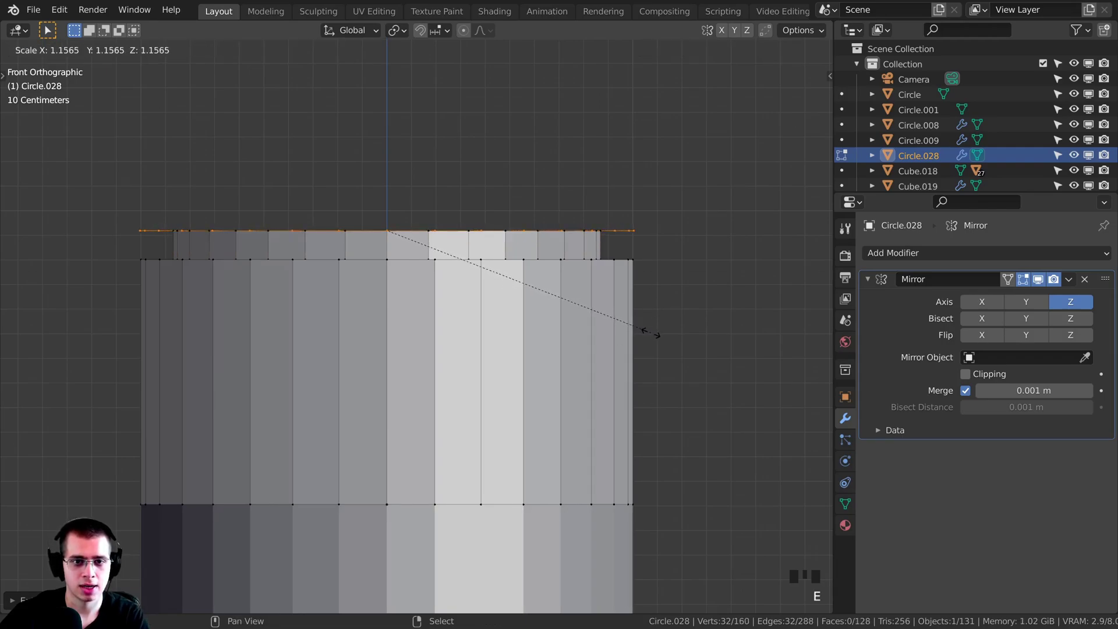
left_click(651, 332)
Extrude the outer ring above the groove about 0.35 m upward along Z to form an upper band.
middle_click_drag(651, 333, 661, 453, "shift")
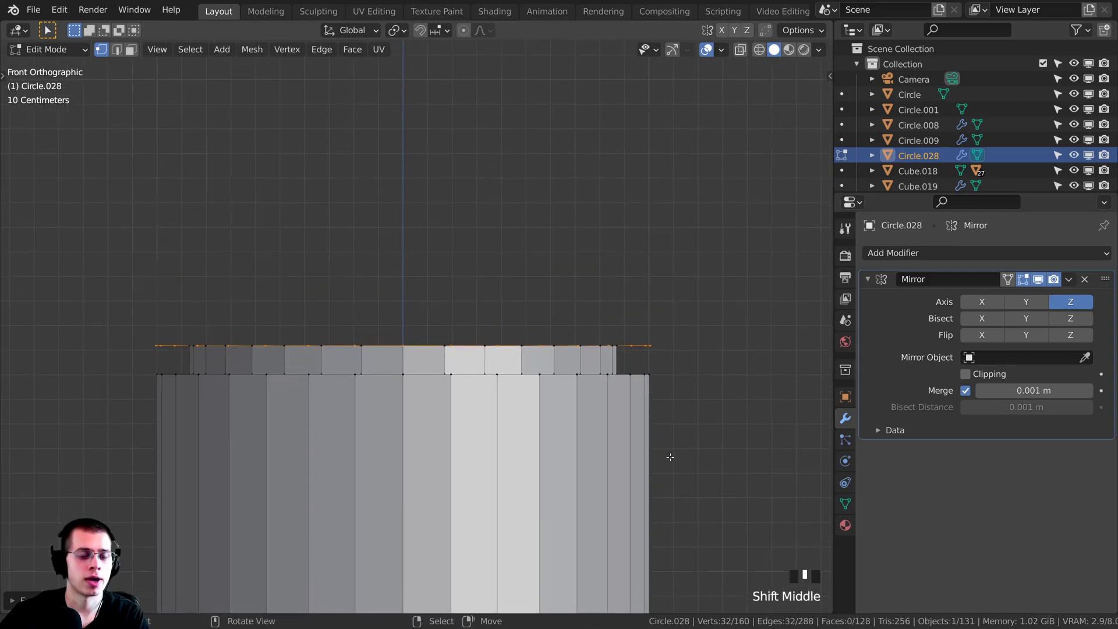
key("e")
key("z")
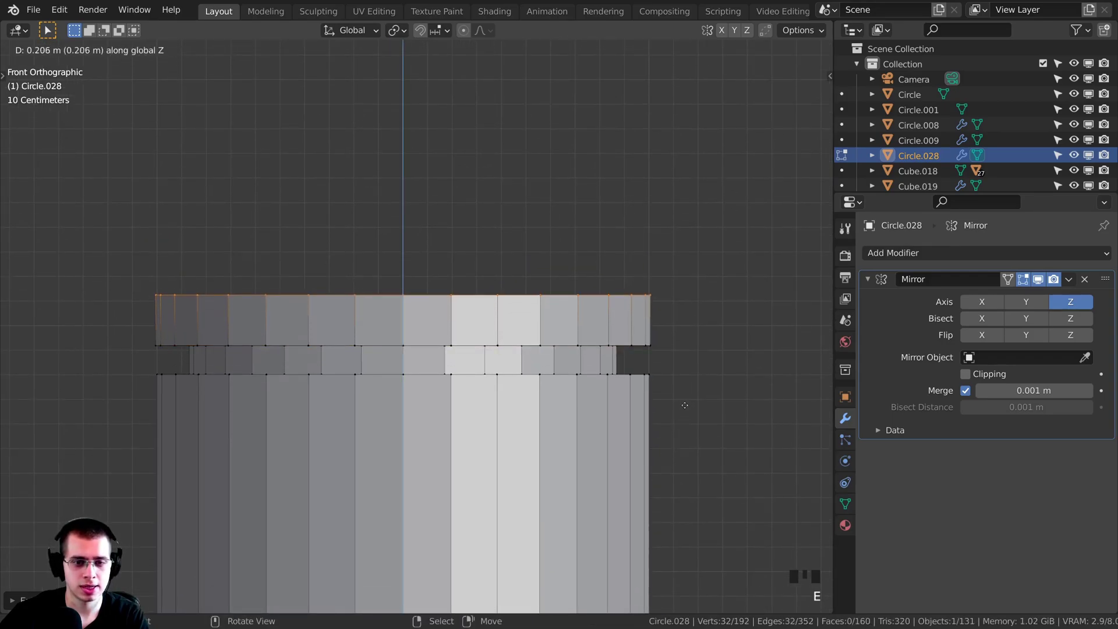
left_click(686, 372)
Extrude the band's top ring about 0.4 m upward and scale it to about 0.4 to form a sloped cap.
middle_click_drag(685, 373, 691, 437, "shift")
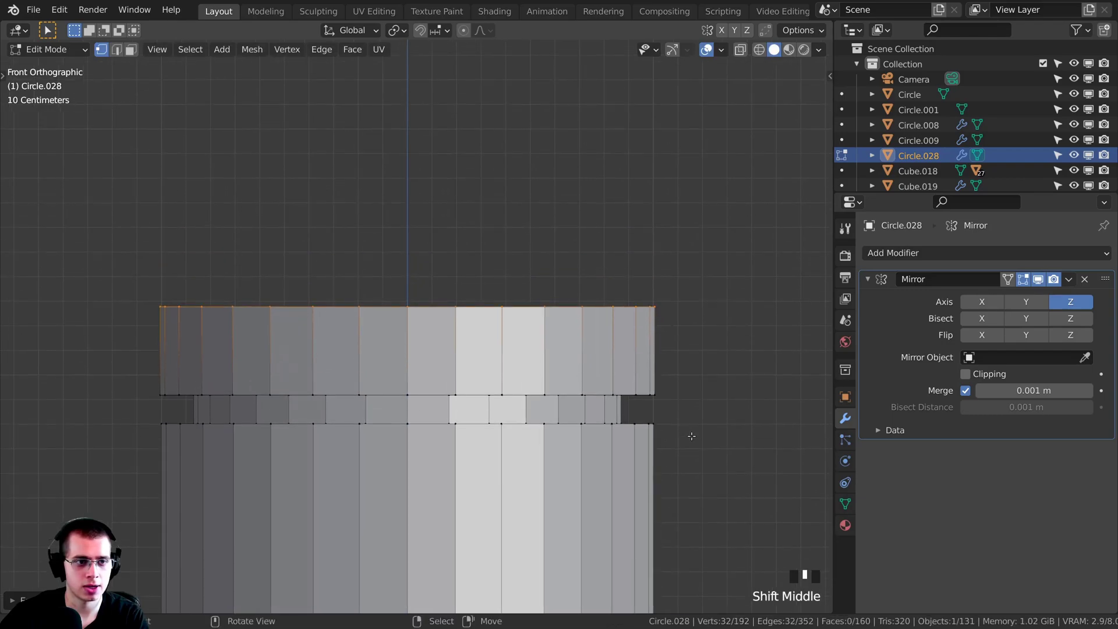
key("e")
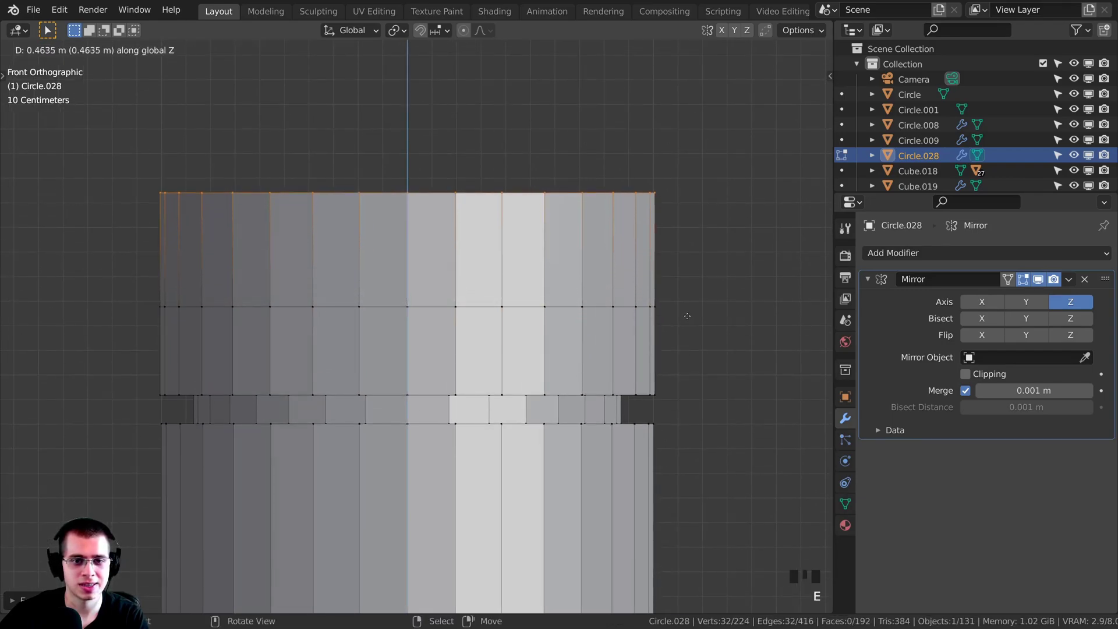
left_click(686, 320)
key("s")
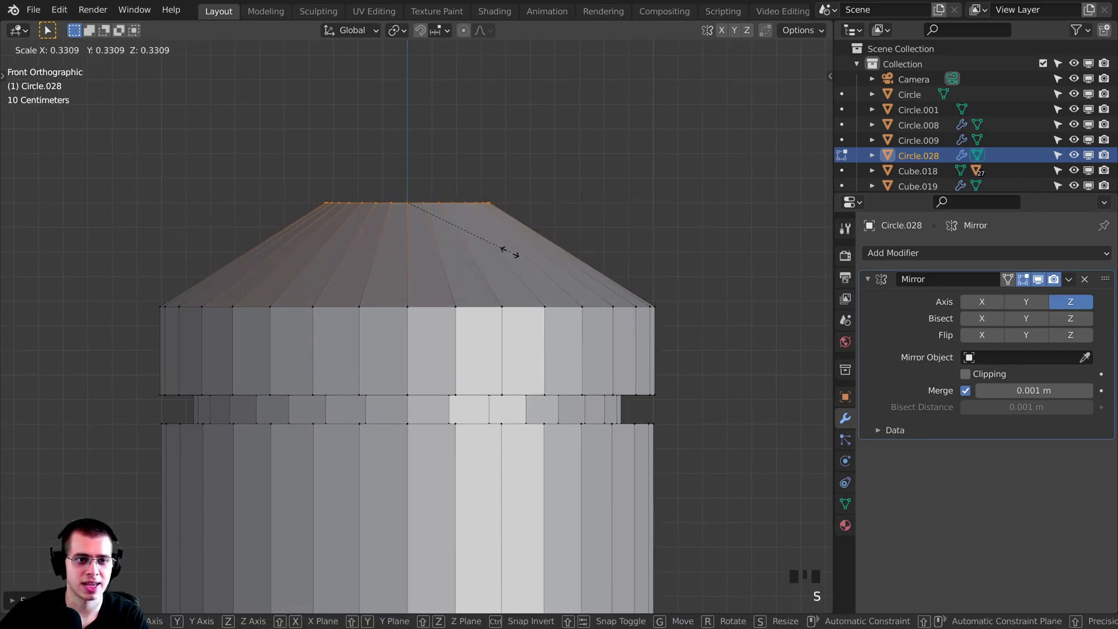
left_click(525, 276)
Fill the open ring at the top of the sloped cap with a single face.
key("Tab")
middle_click_drag(537, 282, 527, 320)
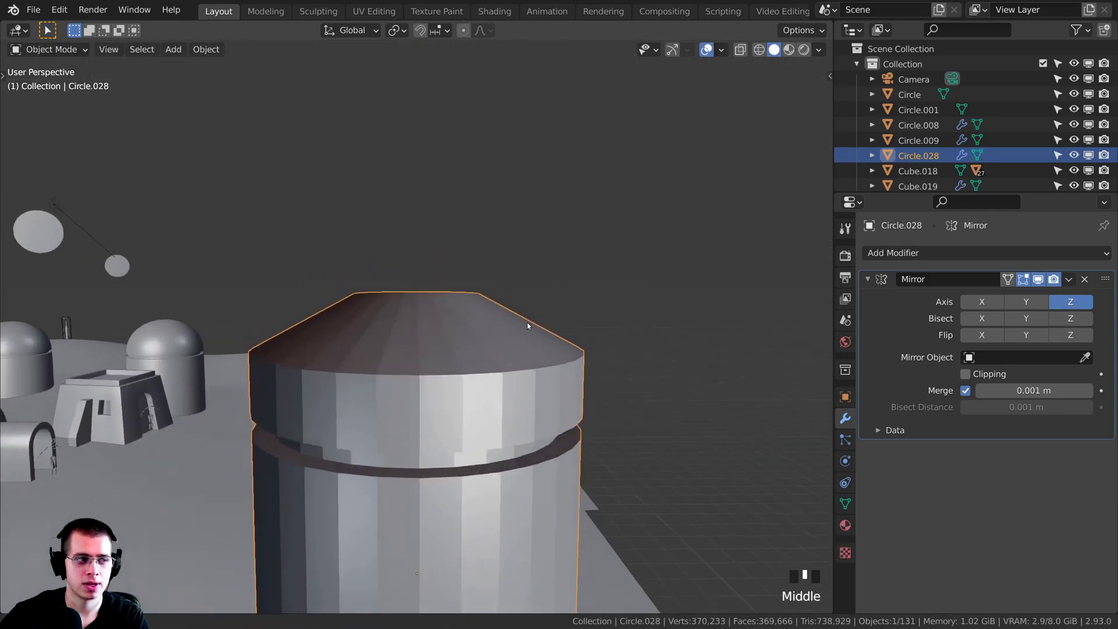
scroll(526, 321, "down", 3)
middle_click_drag(561, 429, 492, 333, "shift")
key("Tab")
scroll(479, 306, "up", 2)
key("f")
scroll(479, 306, "down", 3)
key("Tab")
middle_click_drag(492, 333, 502, 309, "shift")
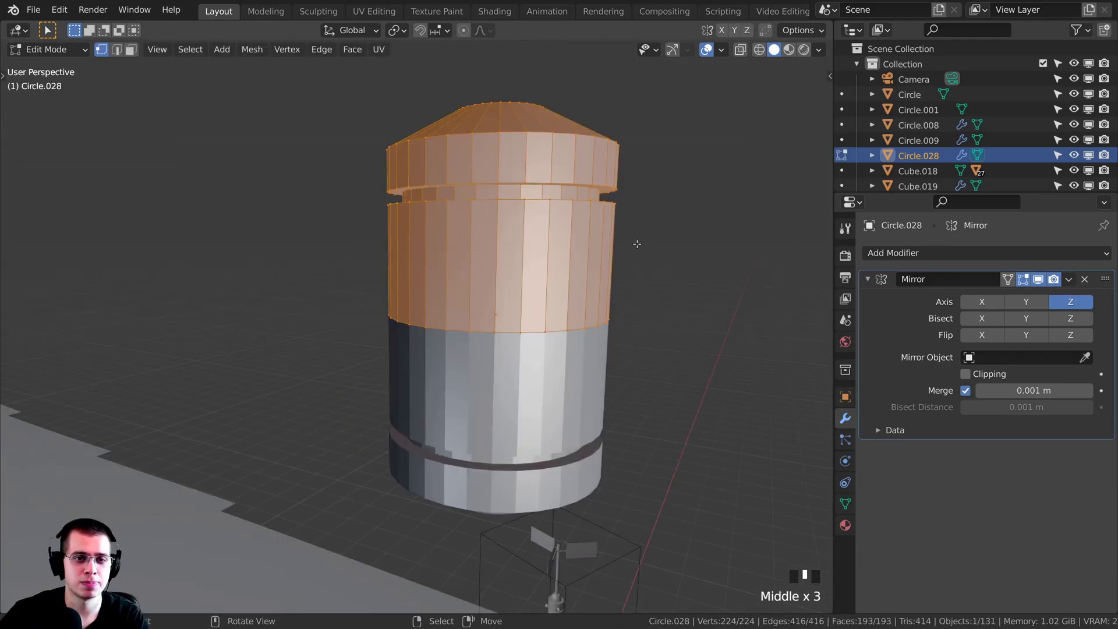
Enable Clipping in the Mirror modifier and try moving the whole mesh with it active.
middle_click_drag(637, 244, 636, 185, "shift")
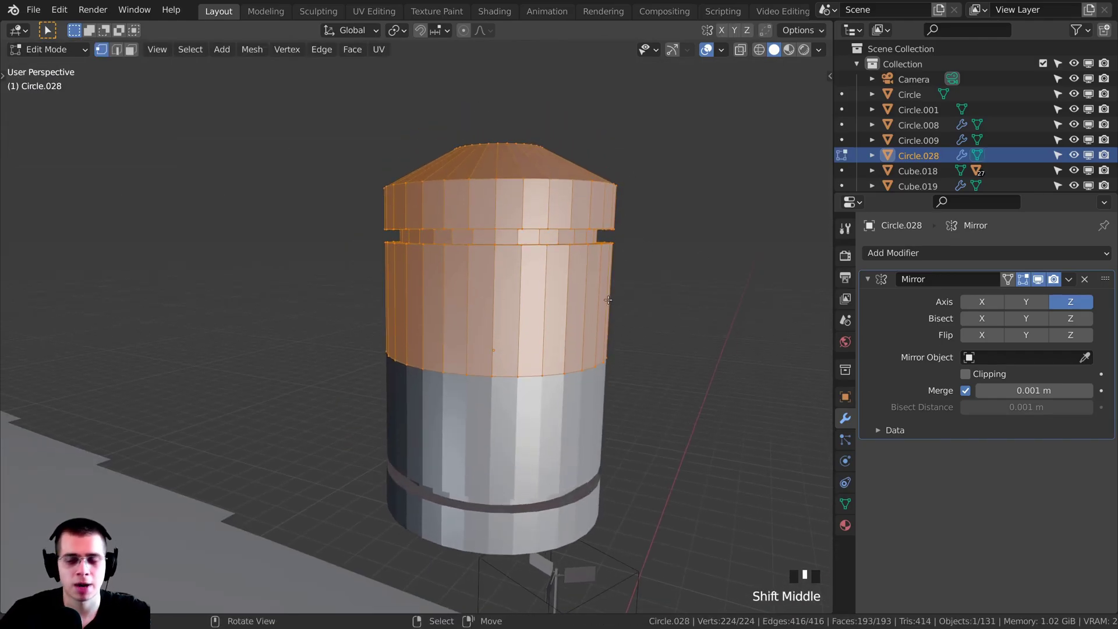
middle_click_drag(672, 250, 510, 288, "shift")
middle_click_drag(640, 251, 640, 153, "shift")
scroll(623, 245, "up", 1)
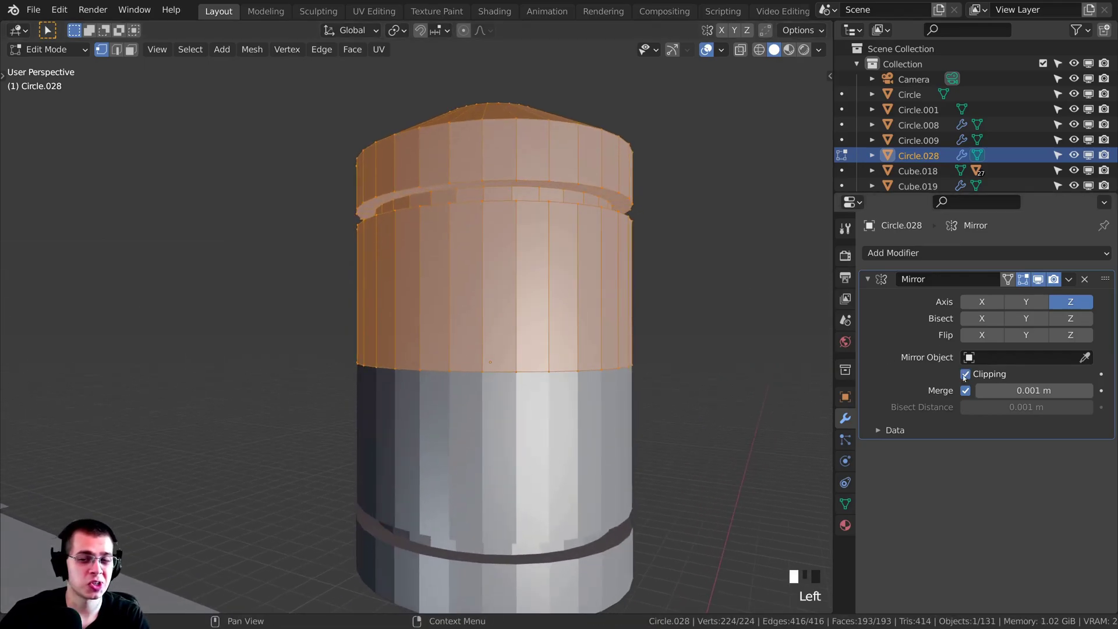
key("g")
right_click(617, 327)
Try moving the mesh with the Mirror modifier's Clipping temporarily turned off.
left_click(976, 377)
key("g")
key("Escape")
left_click(964, 376)
Move the whole mesh about 0.12 m down along Z to shorten the mirrored cylinder.
mouse_move(698, 256)
middle_mouse_down("shift")
mouse_move(728, 244)
mouse_move(704, 258)
middle_mouse_up("shift")
scroll(713, 260, "up", 1)
scroll(714, 259, "down", 2)
key("g")
key("z")
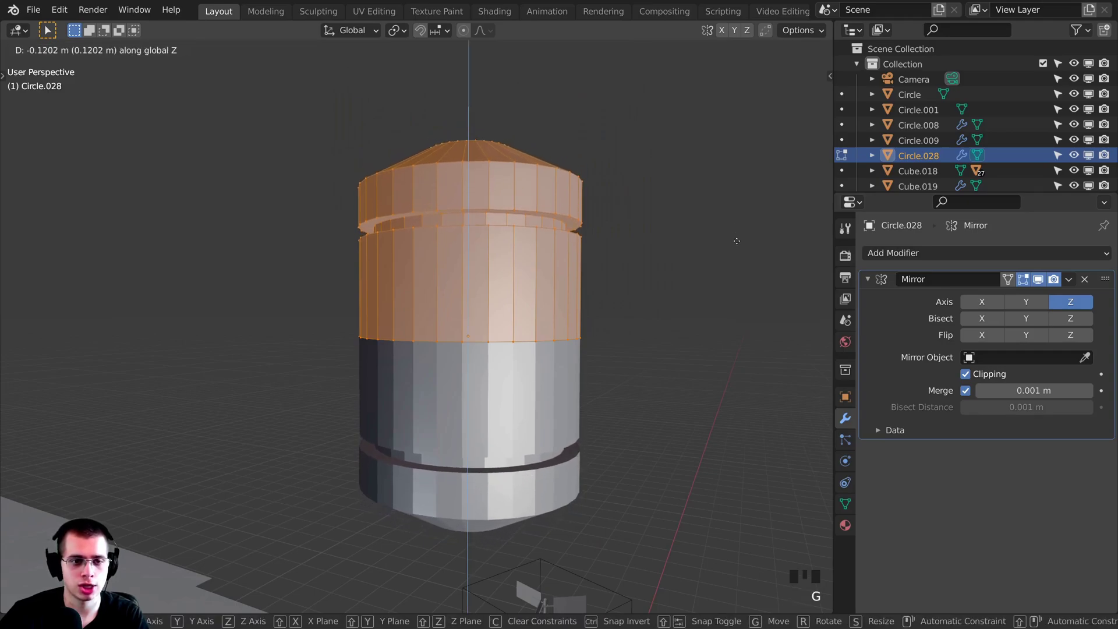
left_click(733, 252)
key("Tab")
Readjust the mesh along Z to fine-tune the overall height of the mirrored cylinder.
scroll(683, 287, "down", 2)
middle_click_drag(684, 287, 732, 271)
scroll(731, 270, "up", 1)
key("Tab")
key("g")
key("z")
left_click(731, 272)
Select the cylinder's whole mesh and recalculate its normals to face outward.
key("Tab")
middle_click_drag(617, 273, 480, 219)
key("Tab")
key("a")
key("a")
key("a")
key("shift+n")
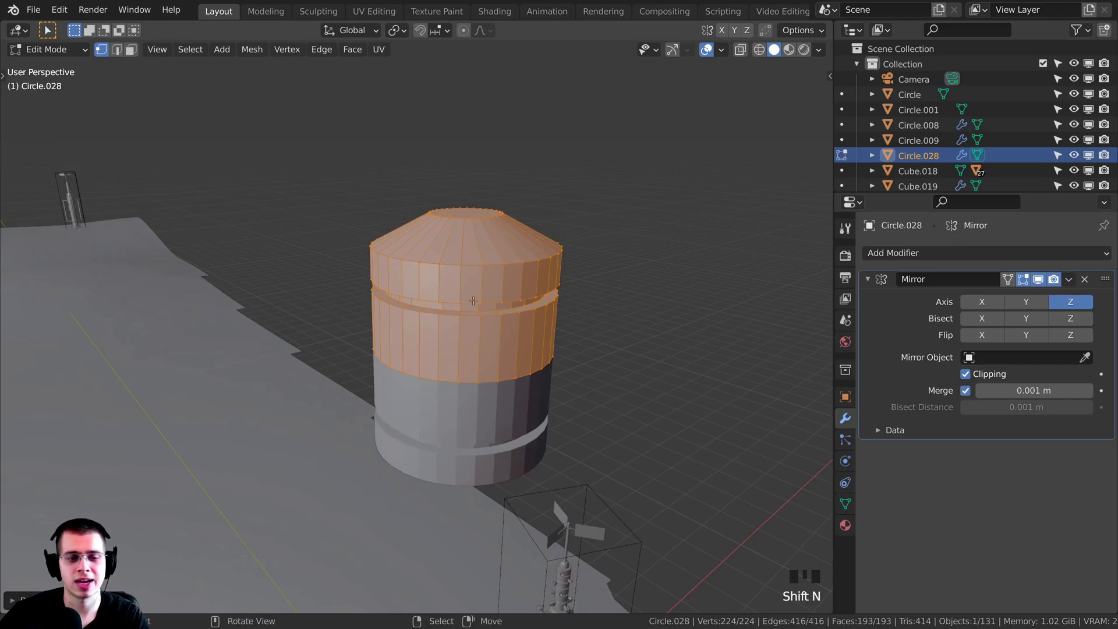
middle_click_drag(454, 410, 483, 343)
key("Tab")
Add a Bevel modifier to the grooved cylinder after the Mirror modifier.
middle_click_drag(483, 344, 472, 394, "shift")
middle_click_drag(555, 385, 541, 347, "shift")
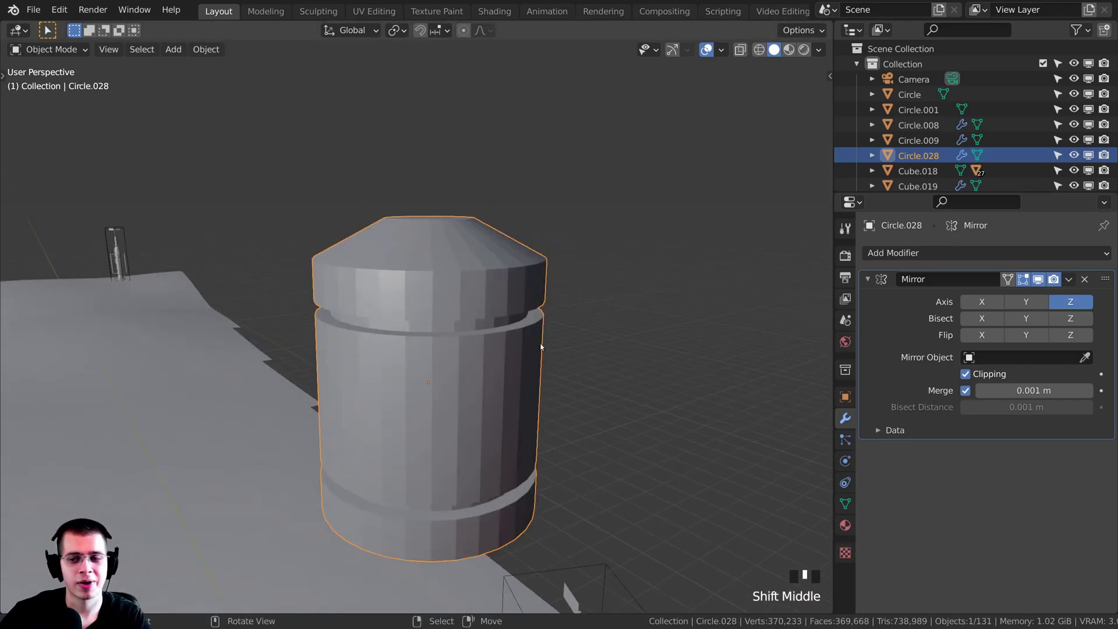
scroll(489, 329, "down", 2)
middle_click_drag(464, 340, 354, 337)
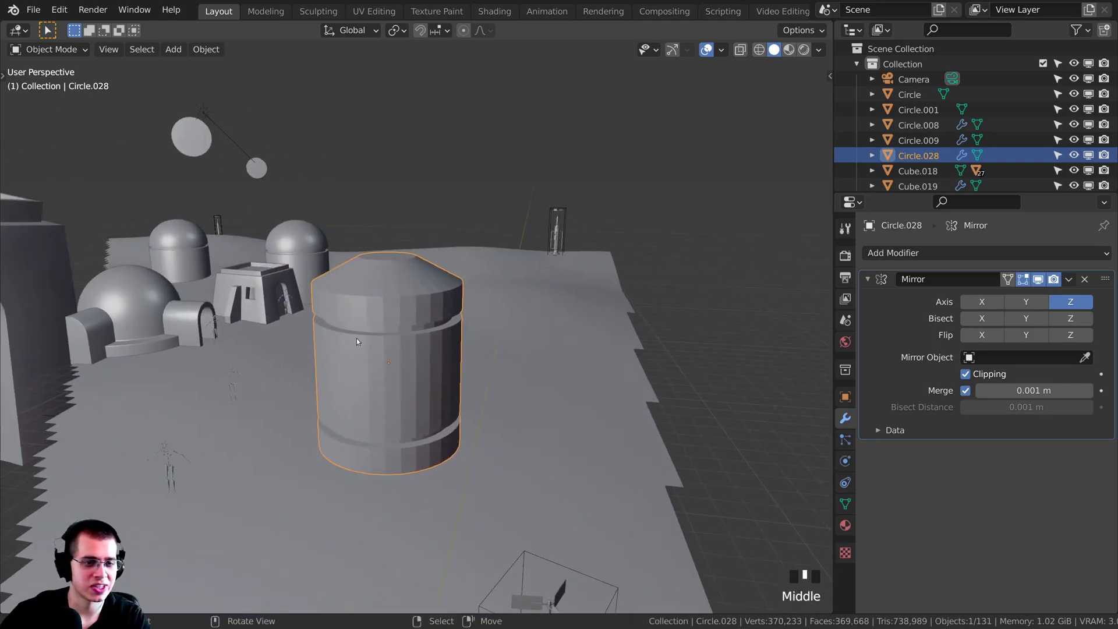
scroll(462, 314, "up", 2)
scroll(465, 309, "up", 3)
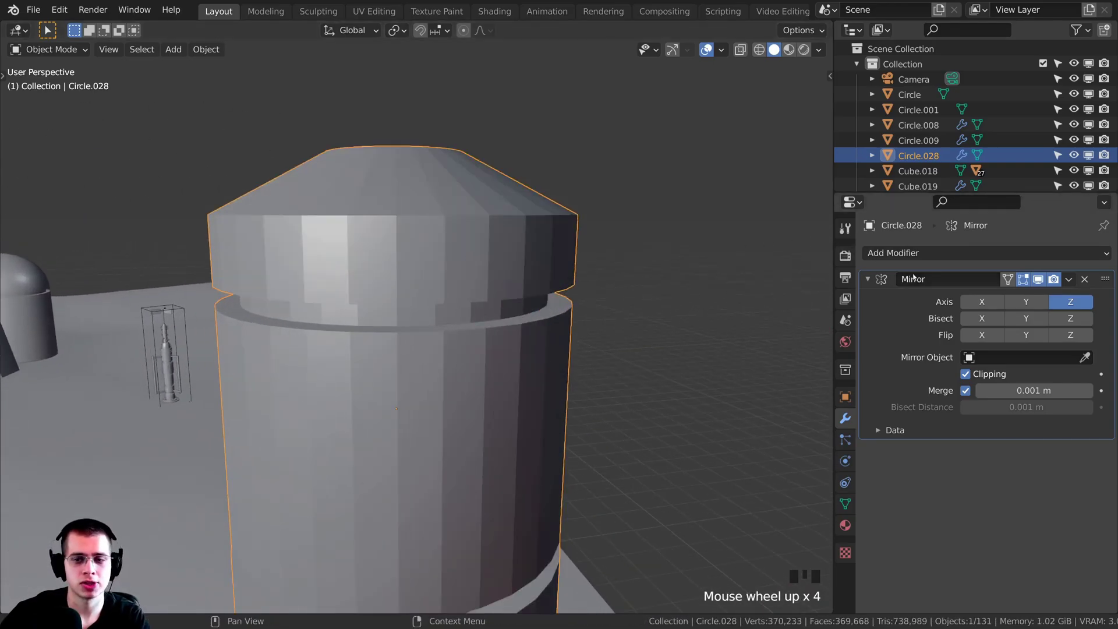
left_click(896, 253)
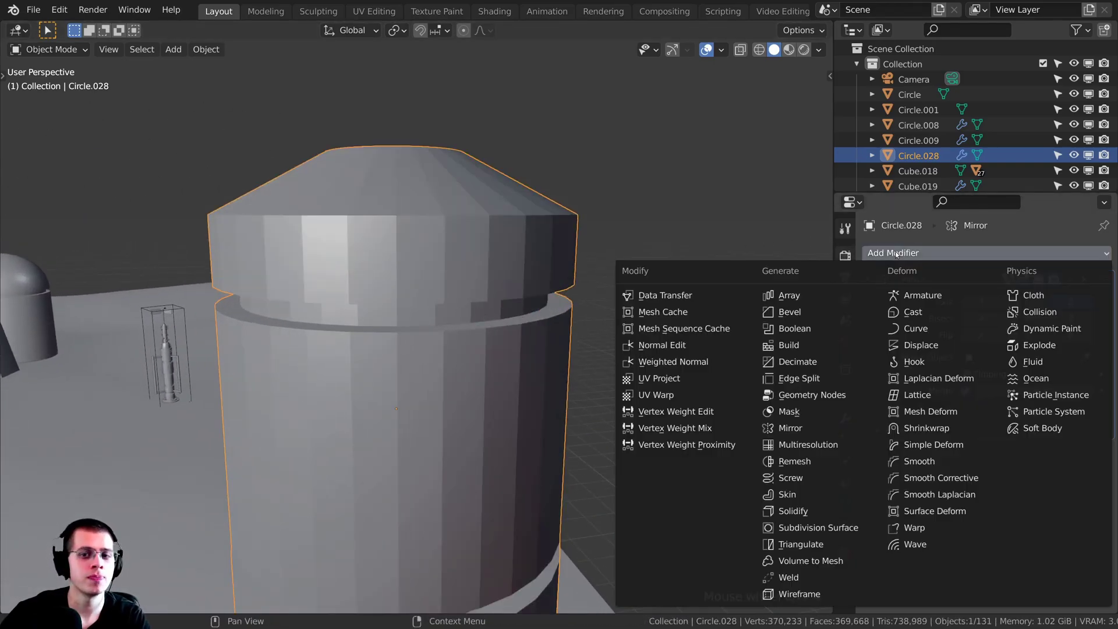
left_click(796, 312)
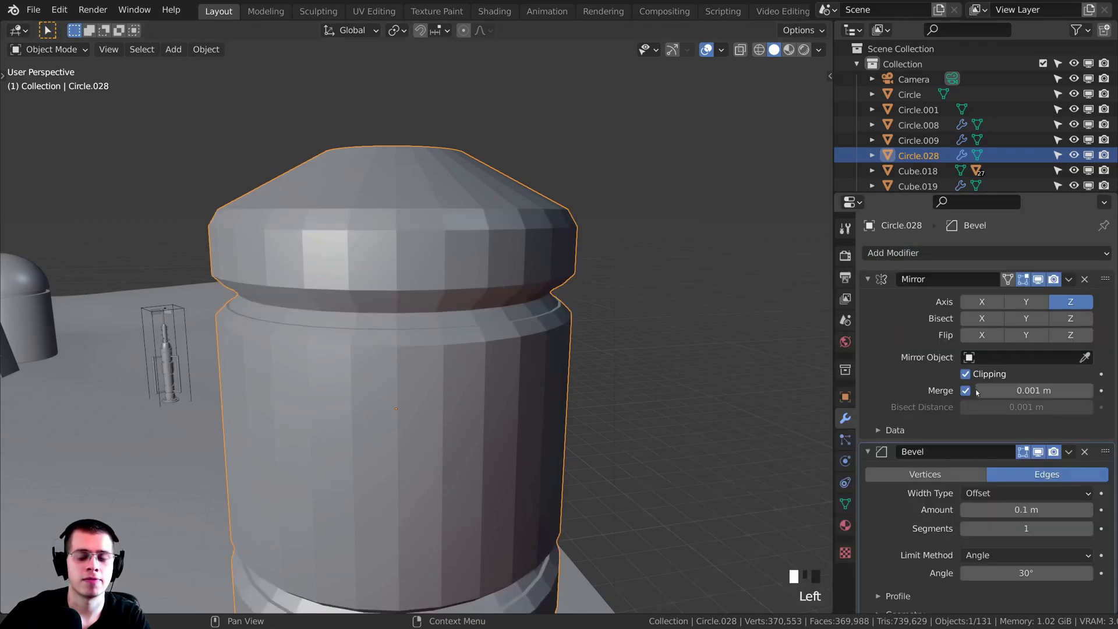
Set the Bevel modifier to a 34° angle limit, 4 segments and an amount of 0.017 m.
scroll(1014, 469, "down", 1)
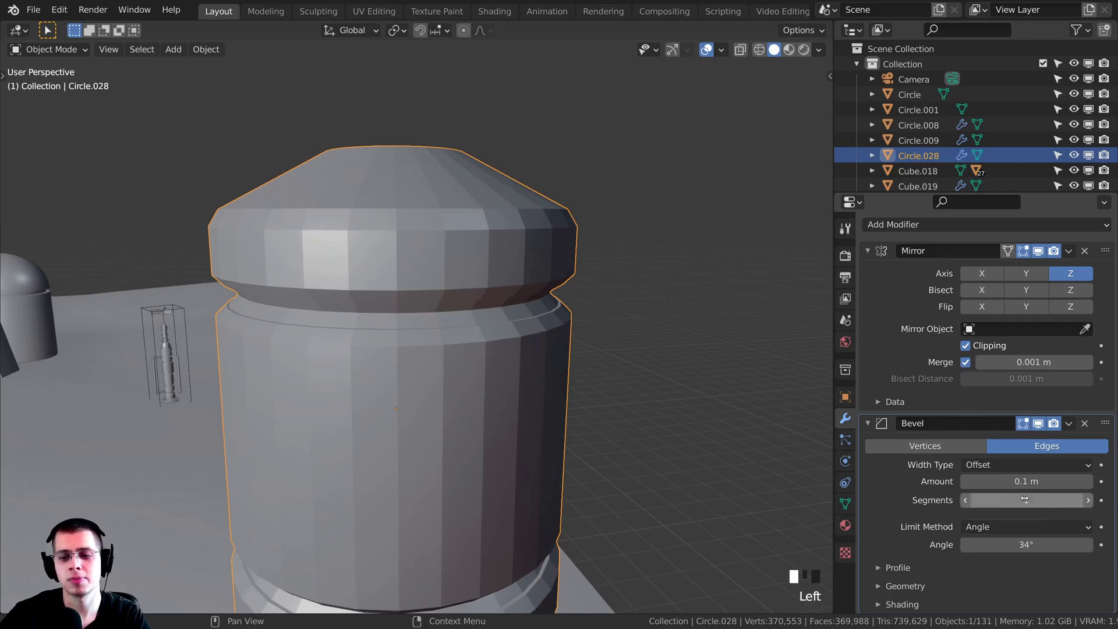
left_click(1086, 500)
left_click(1086, 500)
left_click(1087, 500)
middle_click_drag(670, 349, 682, 353)
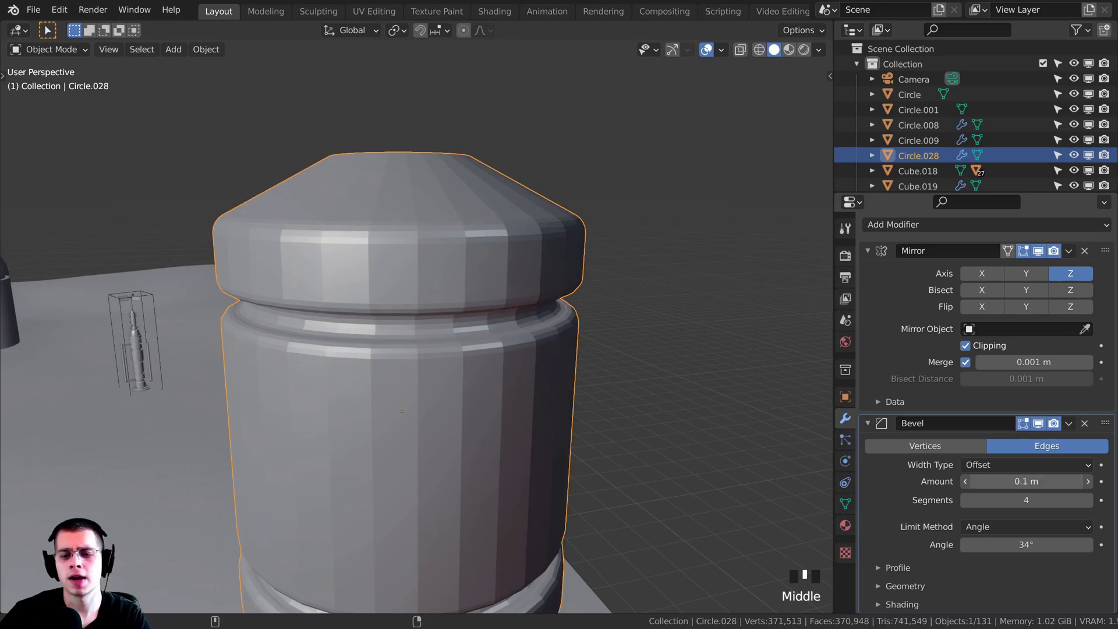
mouse_move(1025, 481)
left_mouse_down("shift")
mouse_move(998, 480)
mouse_move(1024, 481)
left_mouse_up("shift")
Shade the beveled cylinder smooth.
middle_click_drag(373, 145, 394, 132)
right_click(395, 133)
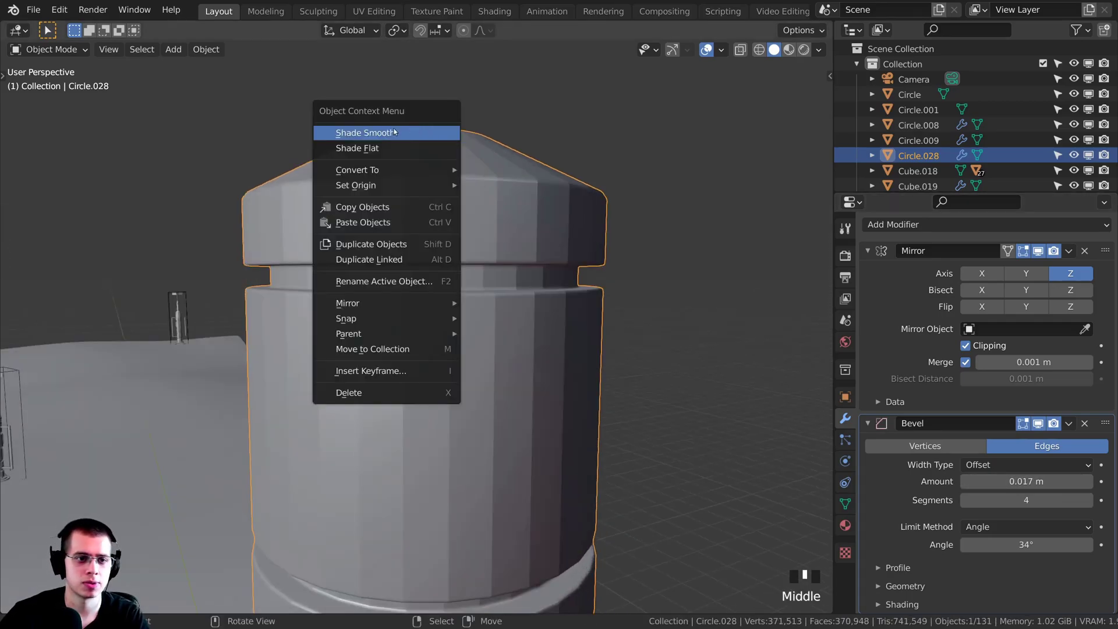
left_click(409, 138)
scroll(512, 242, "down", 4)
middle_click_drag(512, 242, 514, 284)
Select the cylinder and lower it along Z toward the ground near the tower.
left_click(556, 245)
scroll(477, 274, "down", 4)
middle_click_drag(454, 274, 440, 129, "shift")
right_click(437, 142)
key("g")
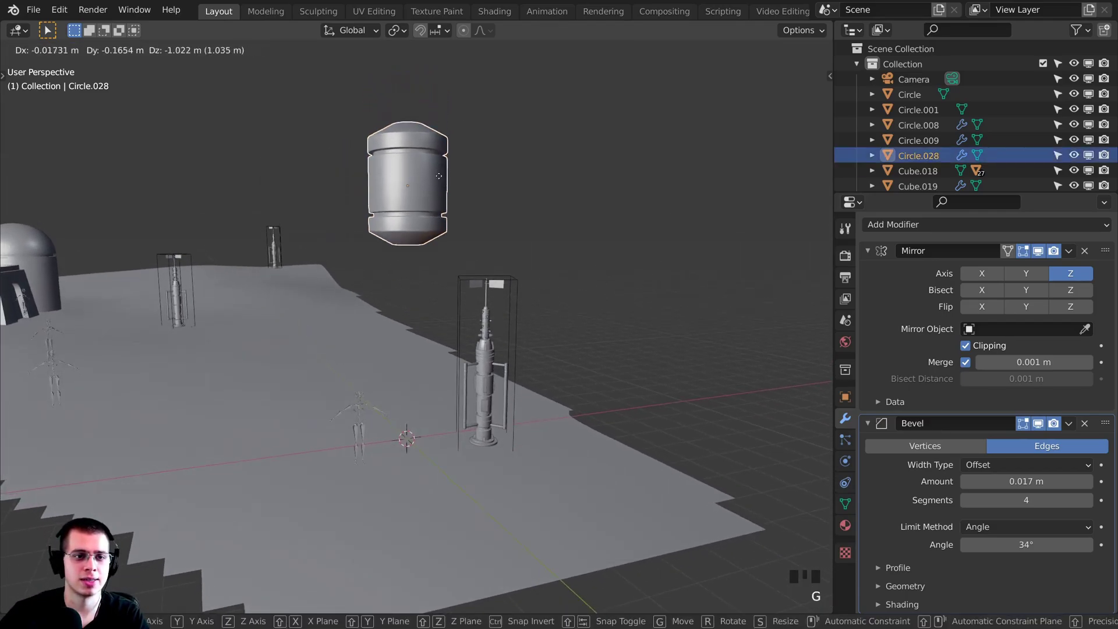
key("z")
left_click(447, 370)
middle_click_drag(447, 370, 444, 348, "shift")
scroll(444, 348, "up", 4)
middle_click_drag(513, 326, 561, 192, "shift")
Scale the cylinder to 0.583 and lower it about 0.85 m along Z onto the sand.
key("s")
left_click(510, 205)
key("g")
key("z")
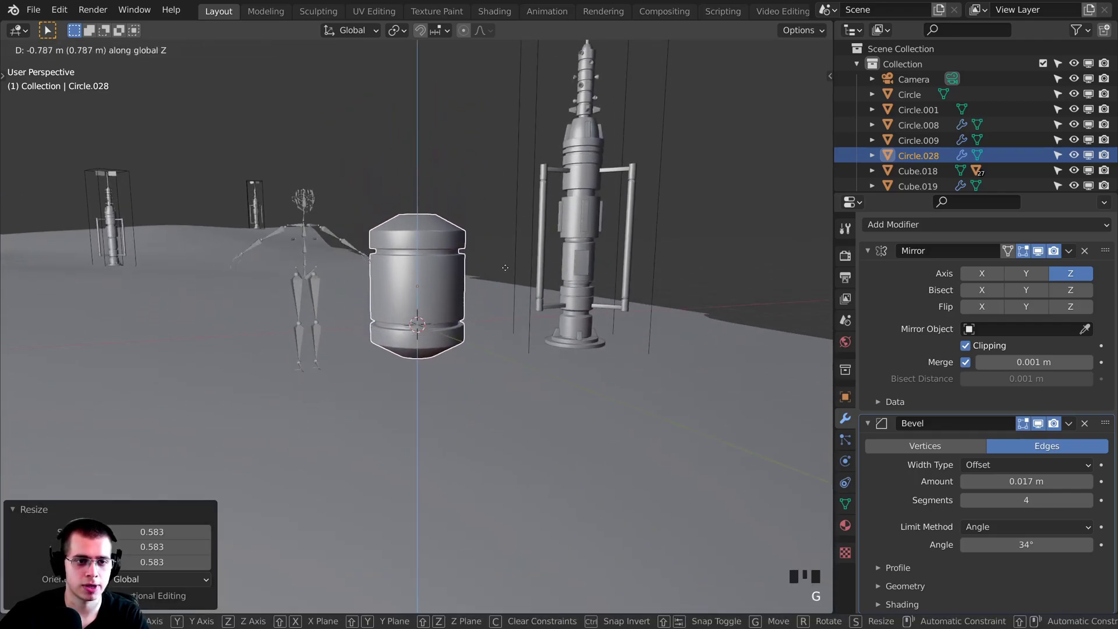
left_click(501, 271)
Add a 2 m cube and raise it along Z above the cylinder.
middle_click_drag(501, 271, 512, 197, "shift")
key("shift+a")
mouse_move(472, 193)
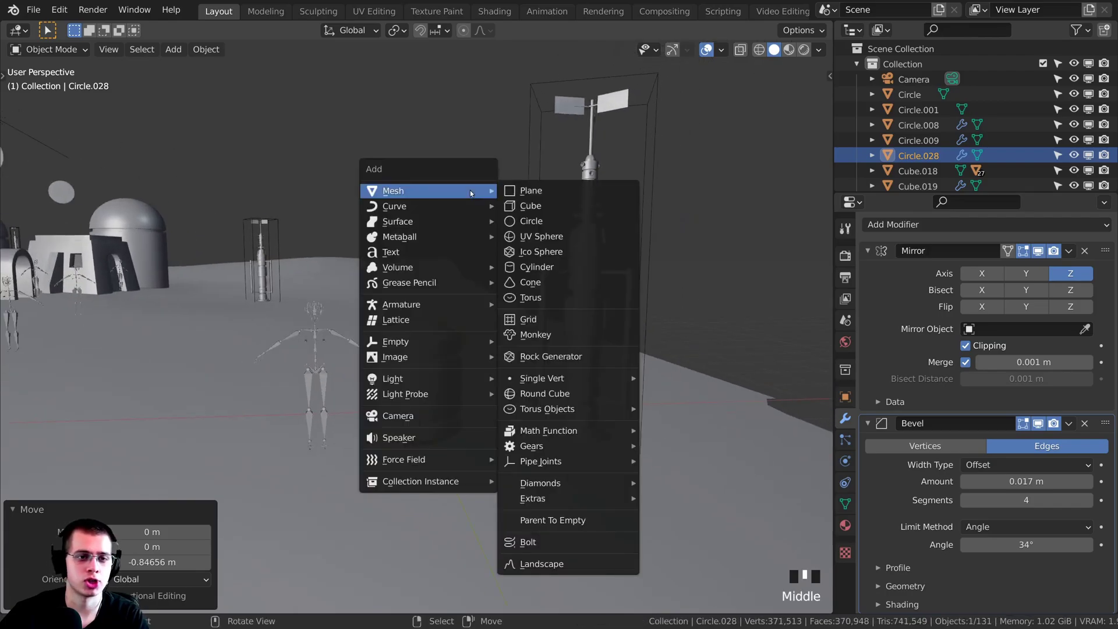
left_click(531, 205)
middle_click_drag(531, 206, 483, 291, "shift")
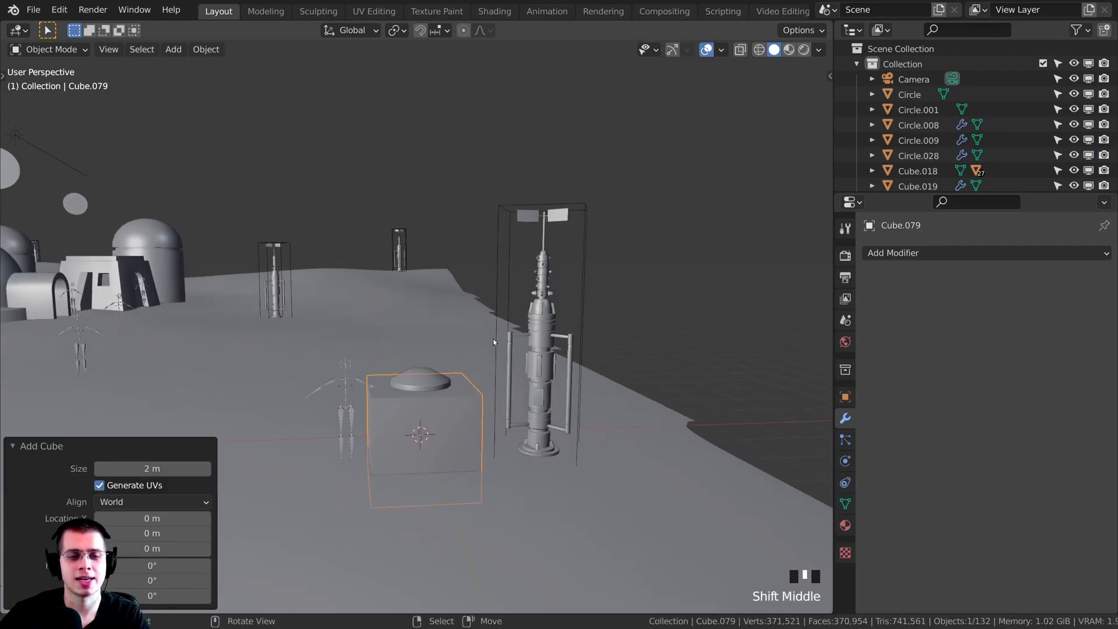
key("g")
key("z")
left_click(503, 116)
Stretch the cube's mesh to 1.561 along X.
scroll(502, 116, "up", 1)
middle_click_drag(502, 165, 515, 247, "shift")
key("Tab")
key("s")
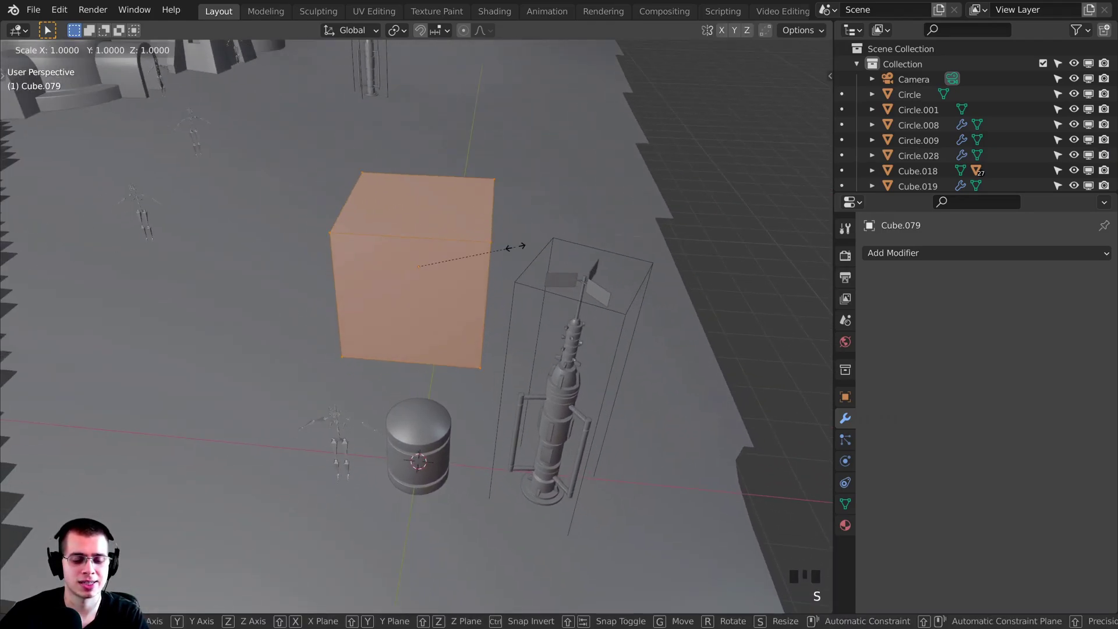
key("x")
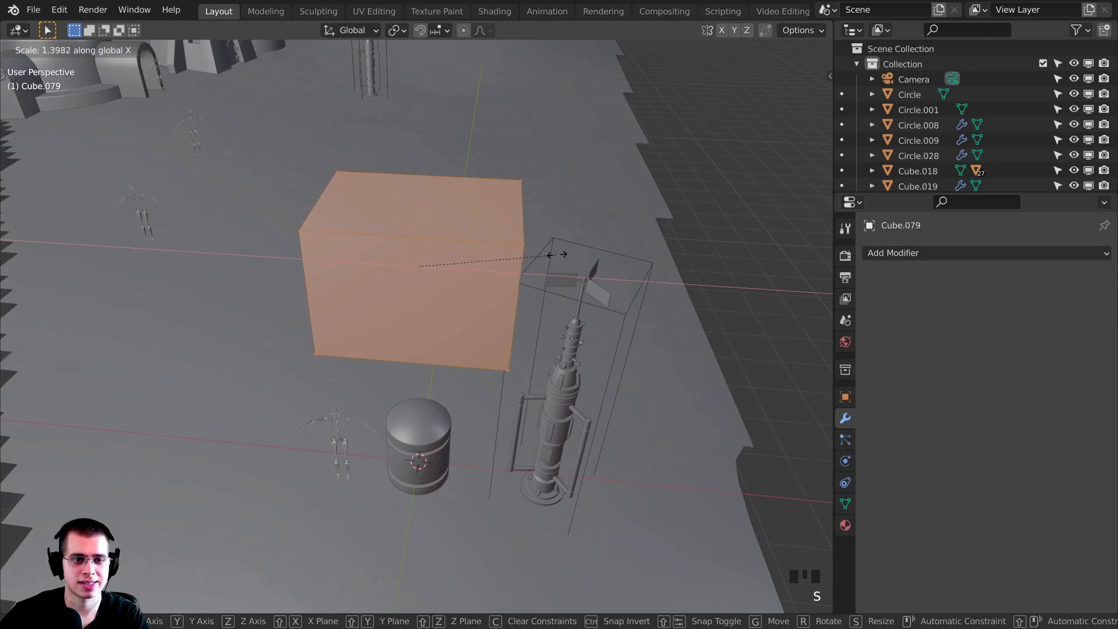
left_click(573, 256)
Bevel all edges of the box by 0.483 m with 1 segment to chamfer its corners.
middle_click_drag(574, 256, 653, 247)
scroll(617, 233, "up", 2)
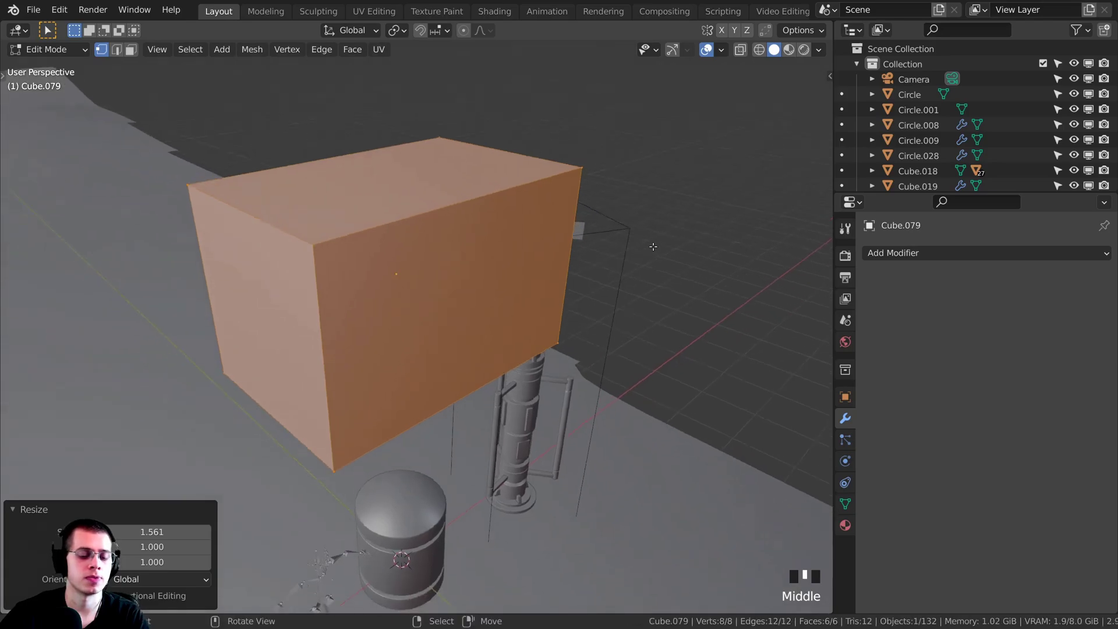
middle_click_drag(606, 192, 626, 213, "shift")
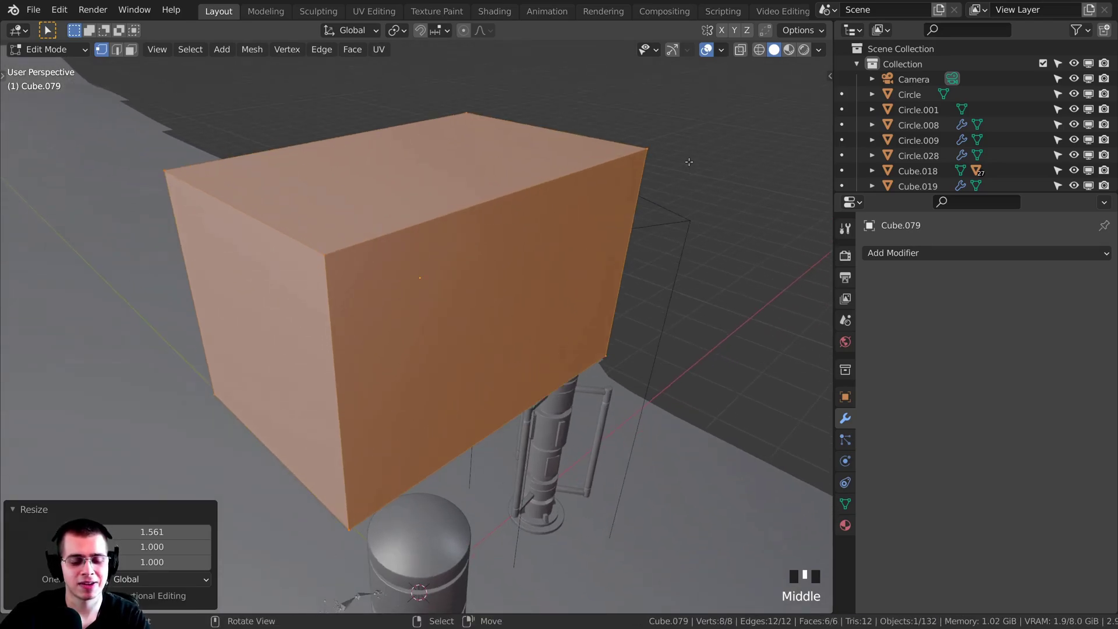
middle_click_drag(688, 162, 801, 164)
key("ctrl+b")
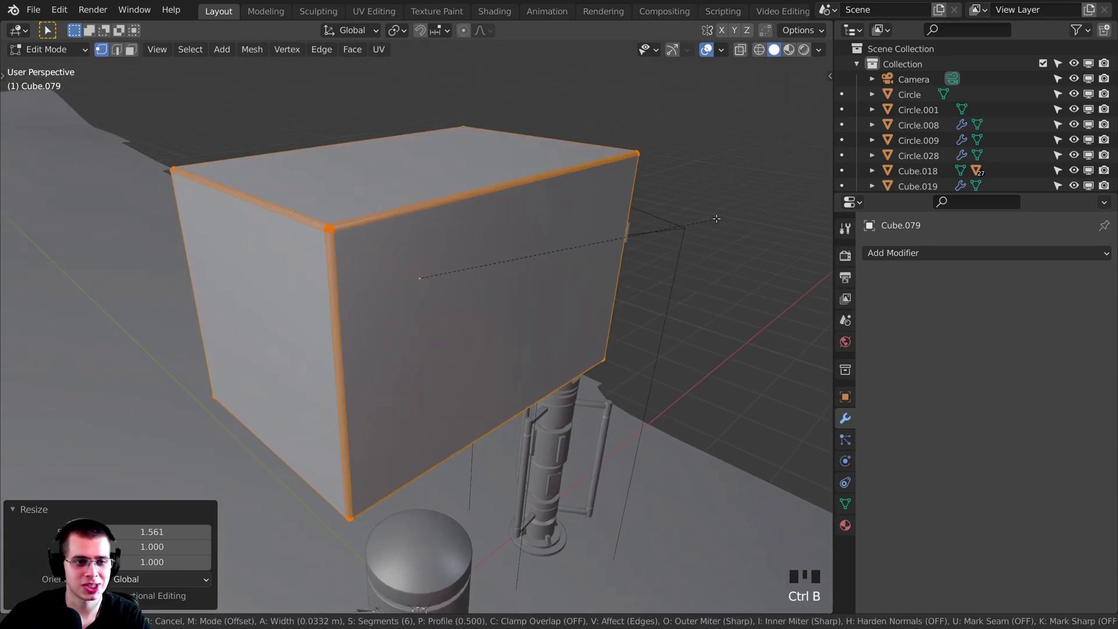
scroll(737, 226, "up", 2)
scroll(757, 229, "down", 2)
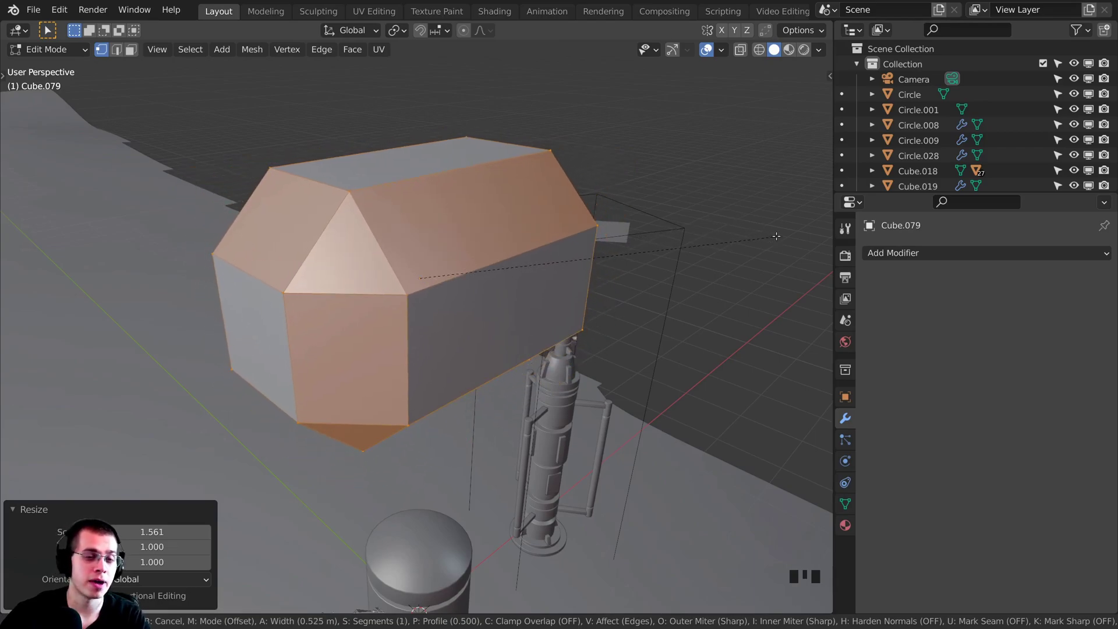
left_click(772, 237)
Bevel all edges of the chamfered box again by about 0.016 m with 3 segments.
middle_click_drag(772, 238, 466, 215)
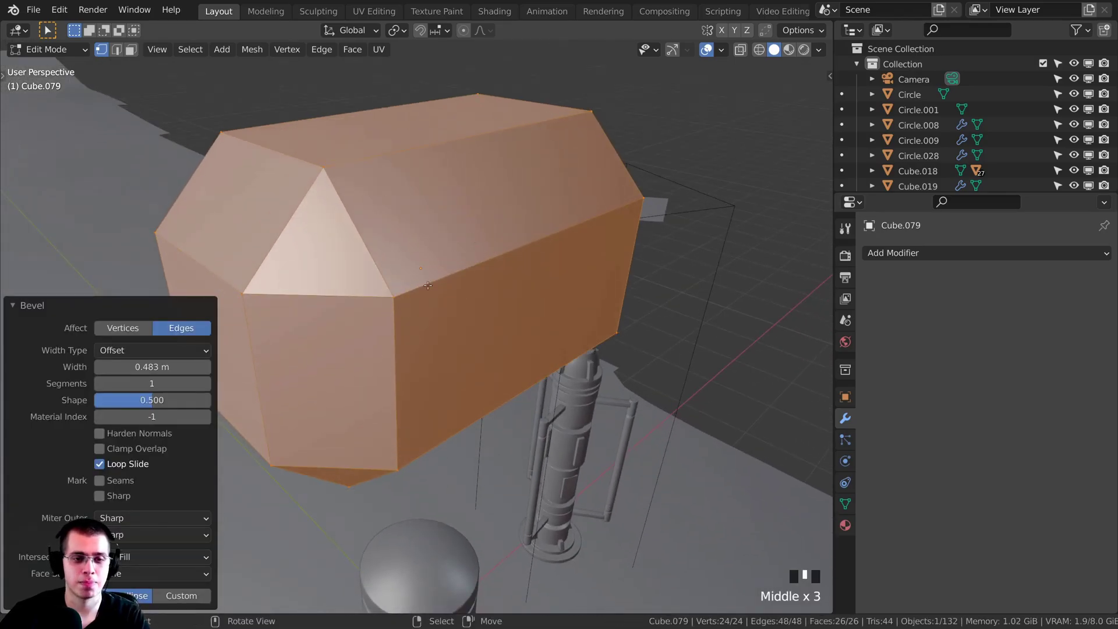
scroll(425, 289, "up", 2)
middle_click_drag(425, 289, 564, 299)
key("ctrl+b")
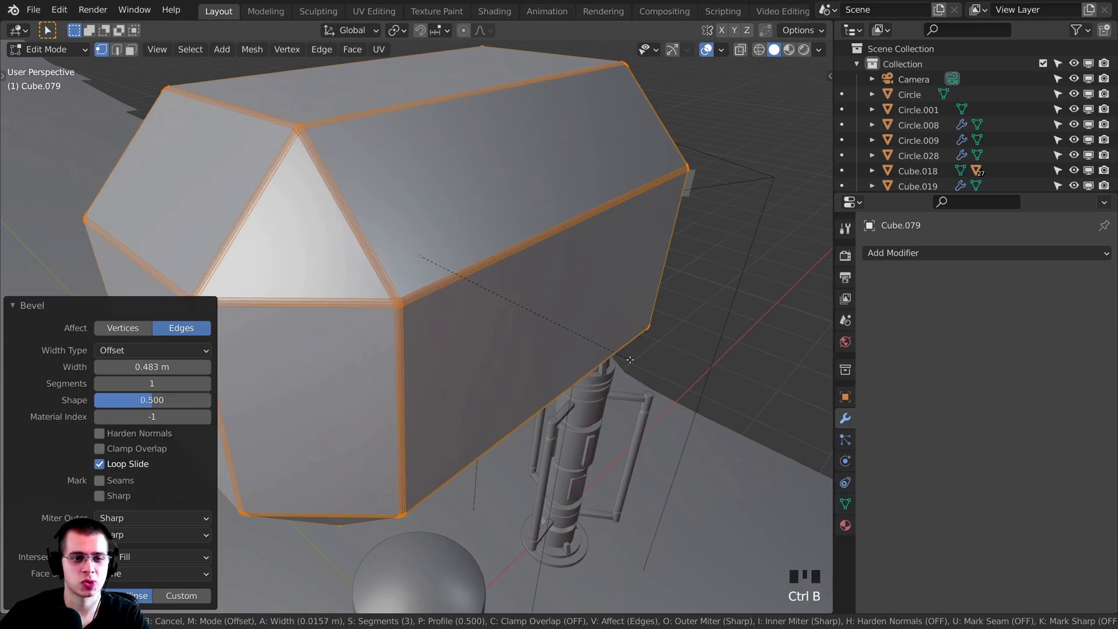
left_click(631, 360)
key("Tab")
Shade the box smooth, set it beside the cylinder and select both objects.
scroll(630, 360, "down", 3)
middle_click_drag(631, 360, 553, 221)
scroll(609, 270, "down", 3)
right_click(531, 182)
left_click(524, 180)
middle_click_drag(524, 181, 414, 254)
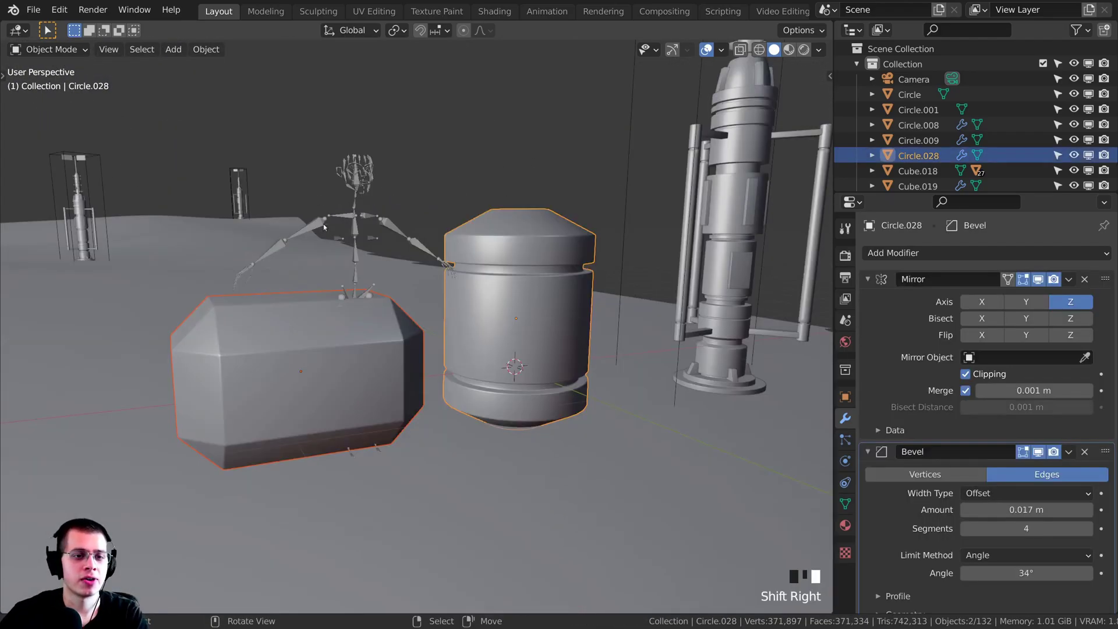
Scale the box and cylinder together to 0.465 and lower them about 0.22 m along Z to the ground.
middle_click_drag(355, 208, 385, 210)
key("s")
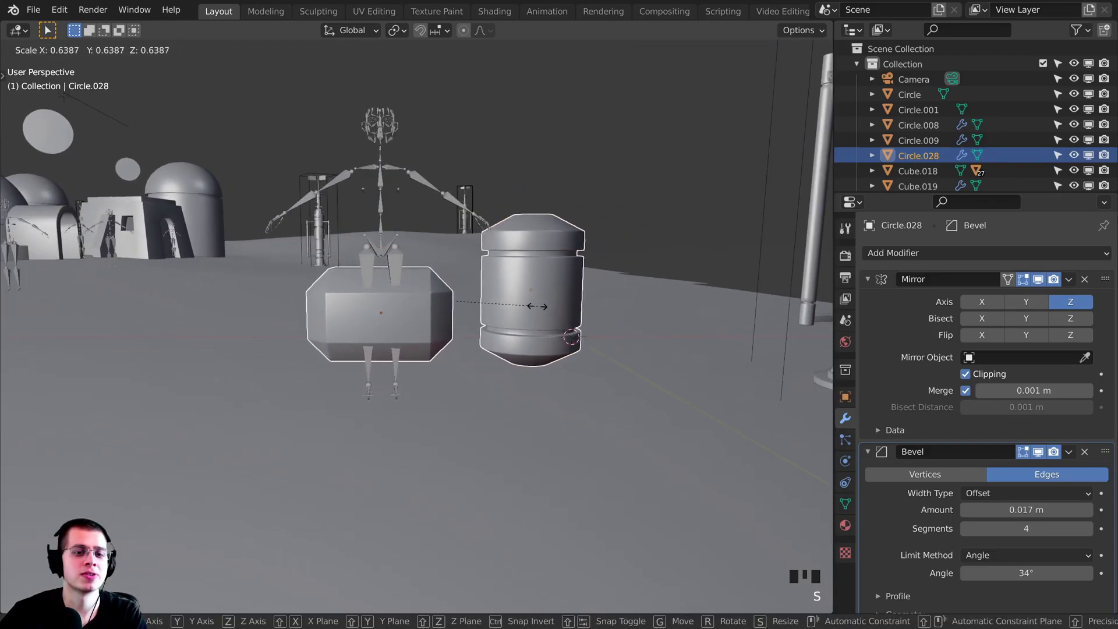
left_click(515, 317)
key("g")
key("z")
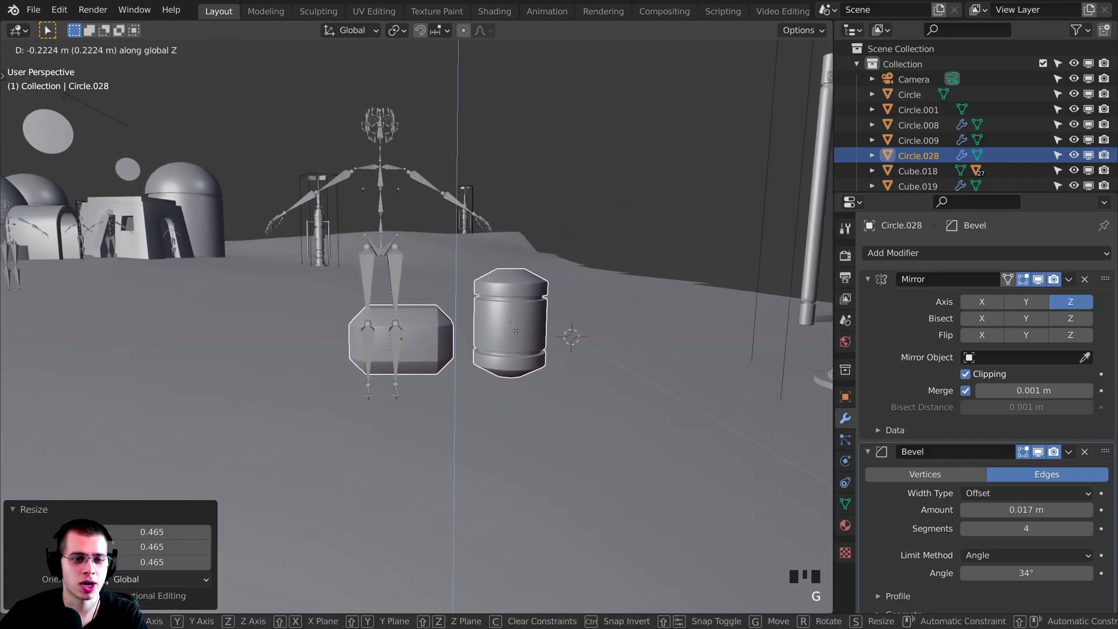
left_click(515, 331)
Select only the cylinder and frame it in the Shading workspace.
middle_click_drag(514, 333, 451, 351)
mouse_move(495, 313)
middle_mouse_down("shift")
mouse_move(453, 324)
mouse_move(496, 363)
mouse_move(455, 315)
middle_mouse_up("shift")
scroll(496, 364, "up", 2)
left_click(470, 385)
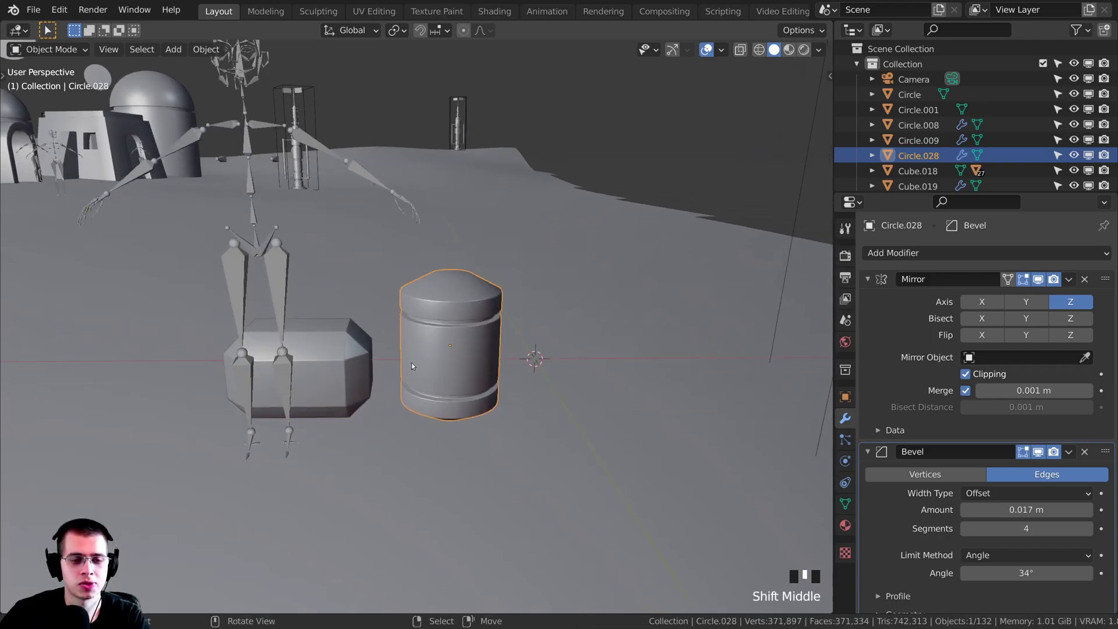
left_click(493, 11)
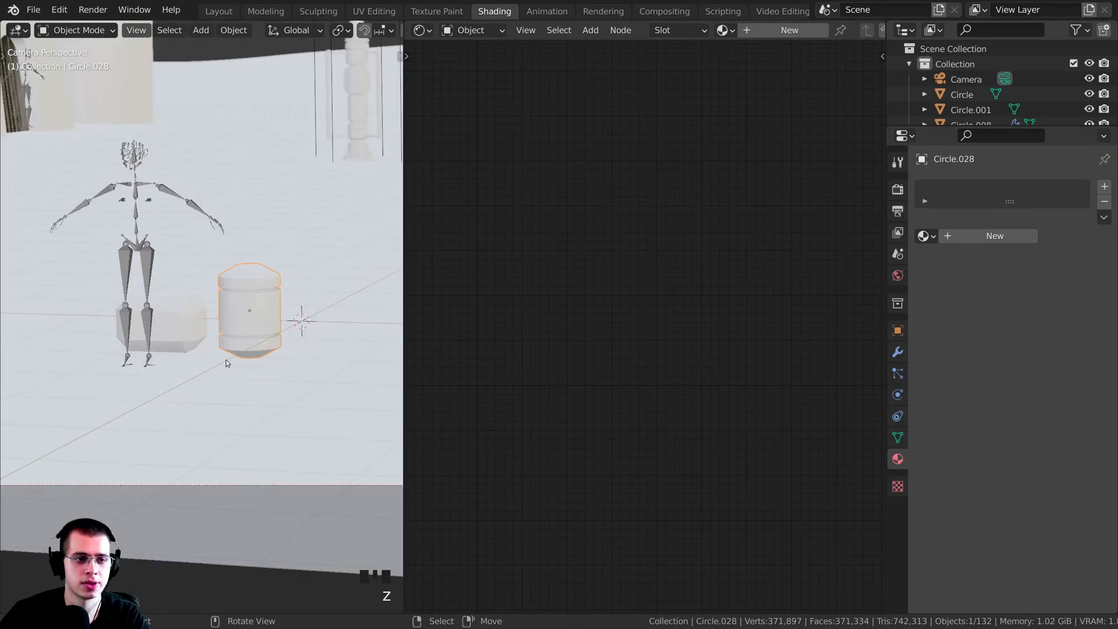
key("KP_Decimal")
middle_click_drag(139, 387, 782, 161)
Create a new material for the cylinder and name it Sci-Fi Metal.
left_click(809, 30)
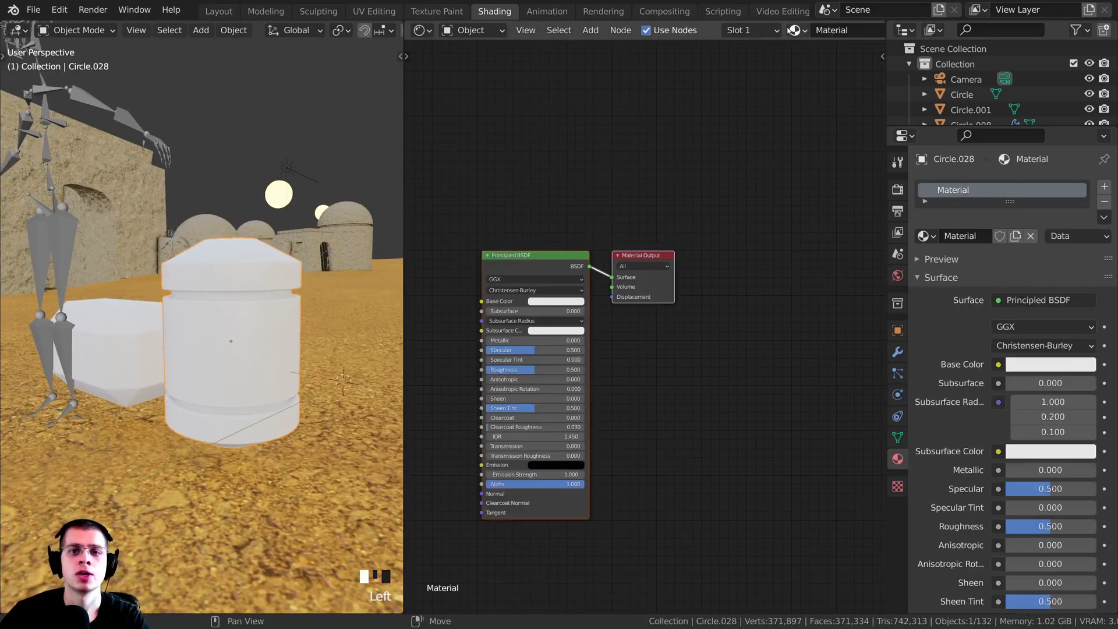
left_click(830, 30)
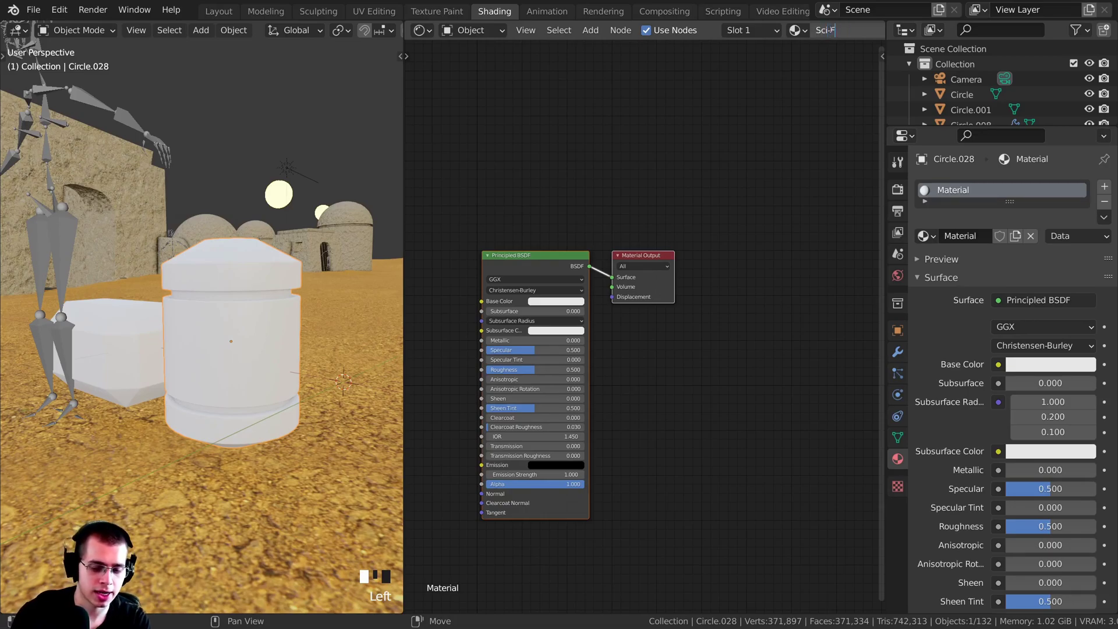
type("Sci-Fi Metal")
key("Return")
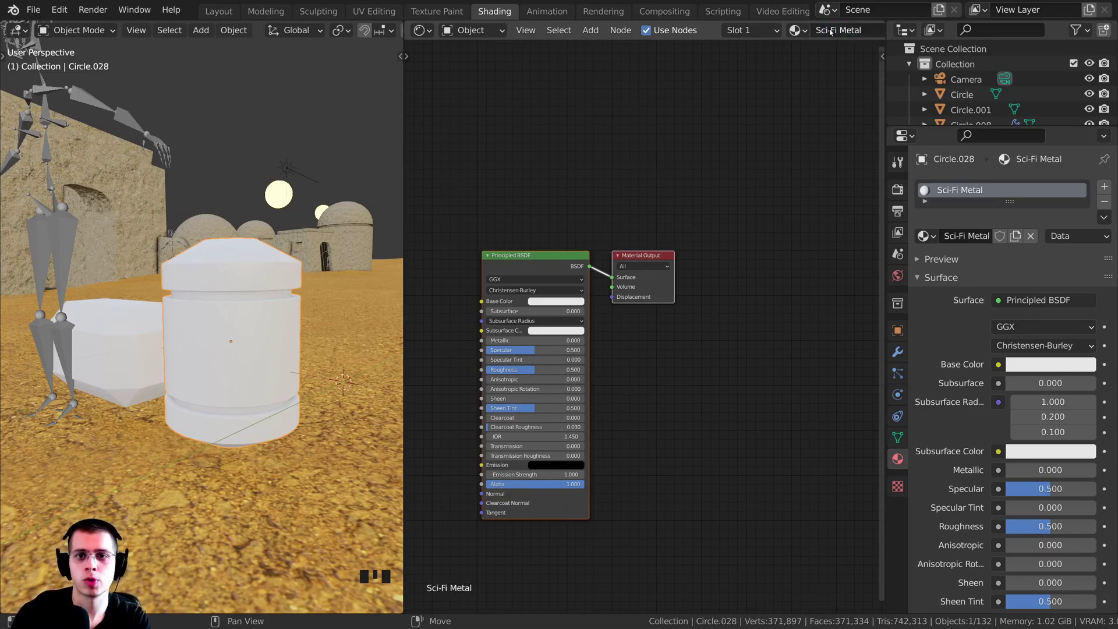
Reposition the Principled BSDF node next to the Material Output node.
scroll(569, 285, "down", 1)
middle_click_drag(485, 249, 669, 229)
scroll(600, 283, "up", 2)
left_click_drag(677, 243, 686, 247)
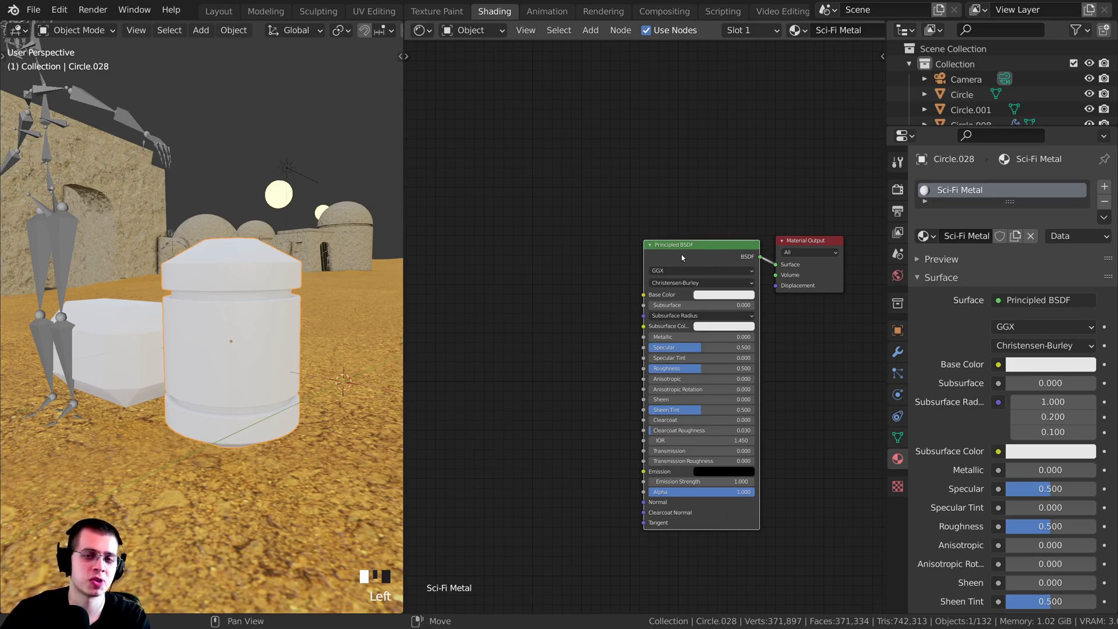
left_click_drag(684, 257, 680, 257)
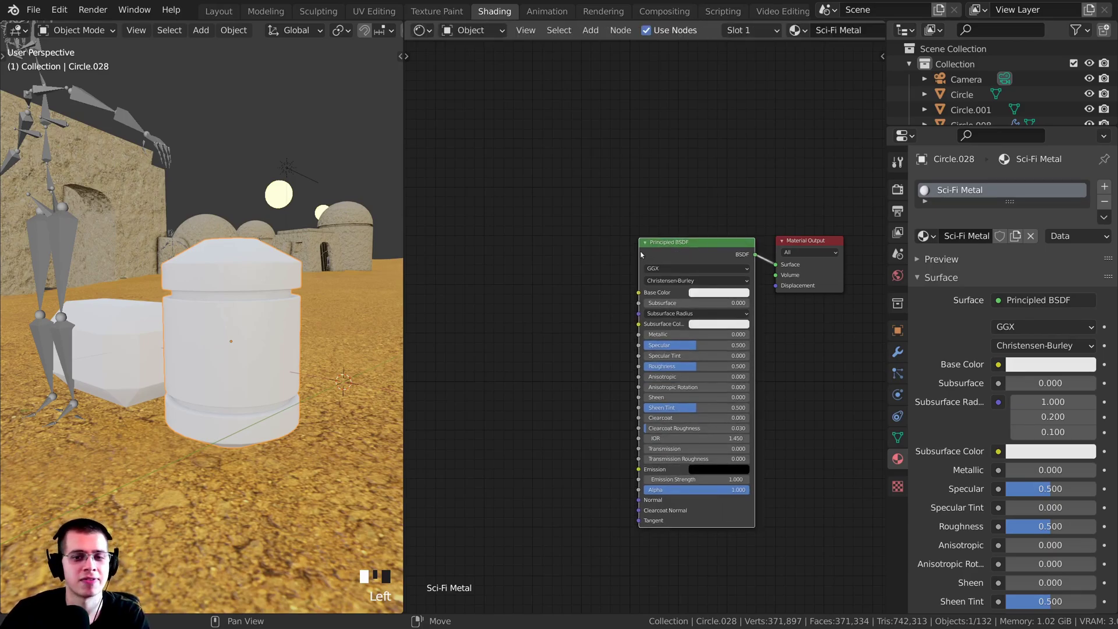
middle_click_drag(665, 204, 671, 215)
scroll(686, 250, "up", 1)
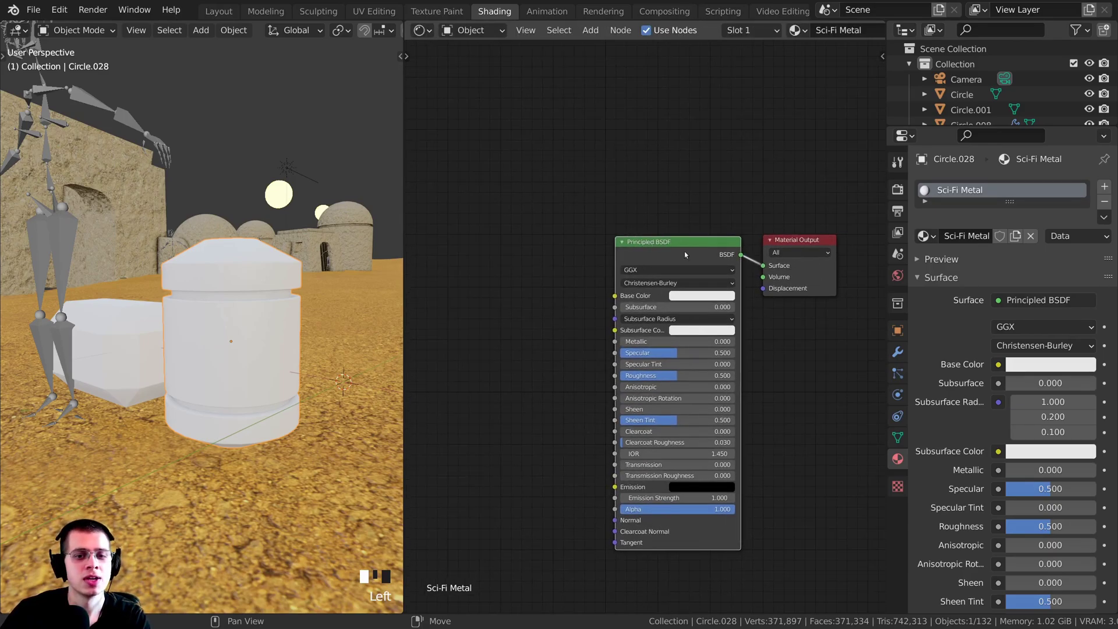
mouse_move(671, 241)
middle_mouse_down()
mouse_move(734, 182)
mouse_move(670, 228)
middle_mouse_up()
left_click_drag(676, 227, 690, 227)
Load the Metal_Plate_017 basecolor, metallic, normal and roughness images onto the Principled BSDF node as a Principled Texture Setup.
middle_click_drag(693, 227, 706, 233)
scroll(706, 232, "up", 1)
mouse_move(701, 226)
left_mouse_down()
mouse_move(695, 211)
mouse_move(685, 228)
left_mouse_up()
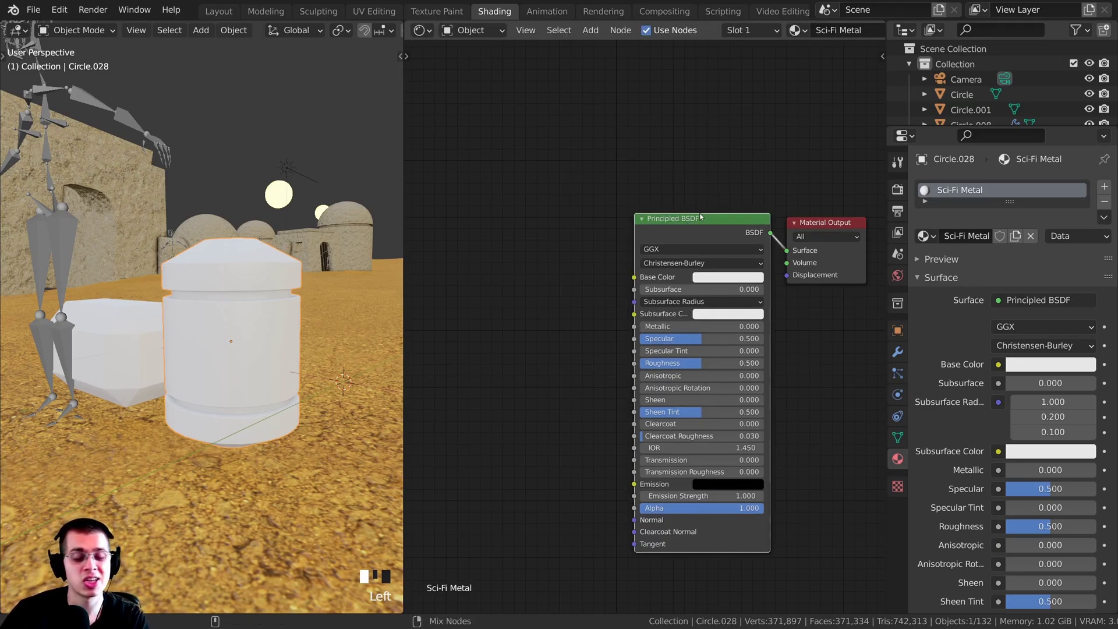
key("ctrl+shift+t")
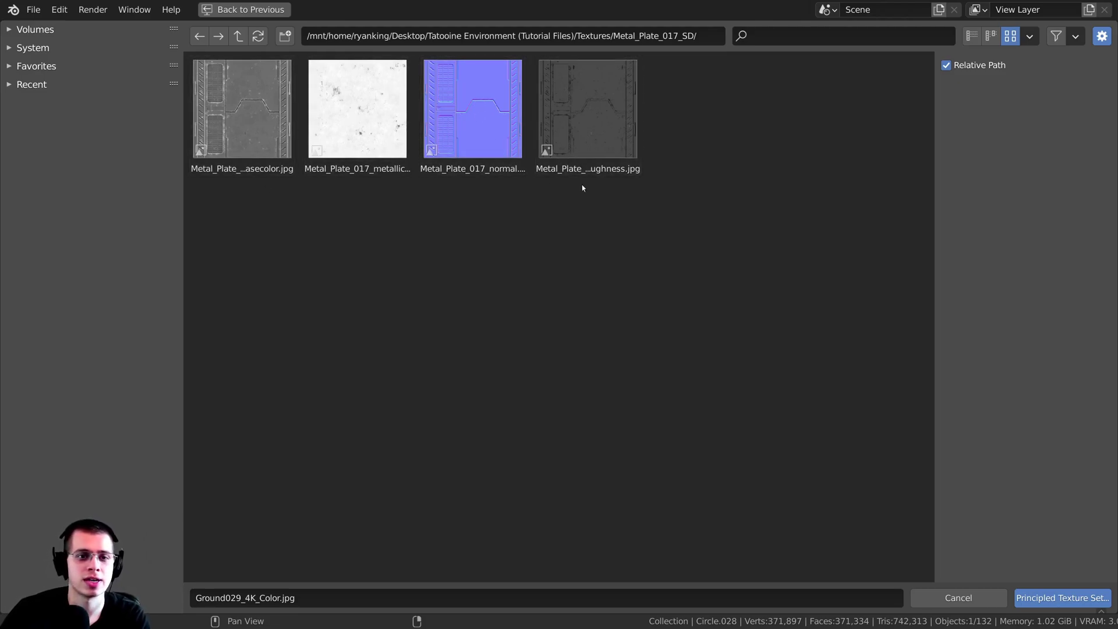
left_click(254, 124)
left_click(374, 128)
left_click(474, 124)
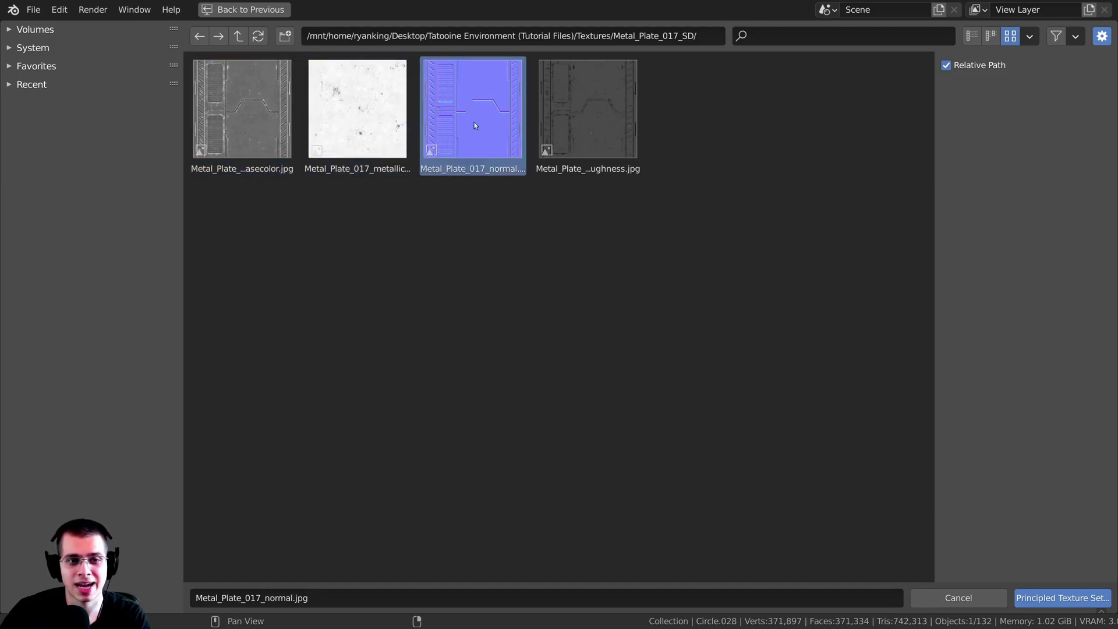
left_click(628, 121)
left_click(519, 114, "shift")
left_click(347, 110, "shift")
left_click(278, 146, "shift")
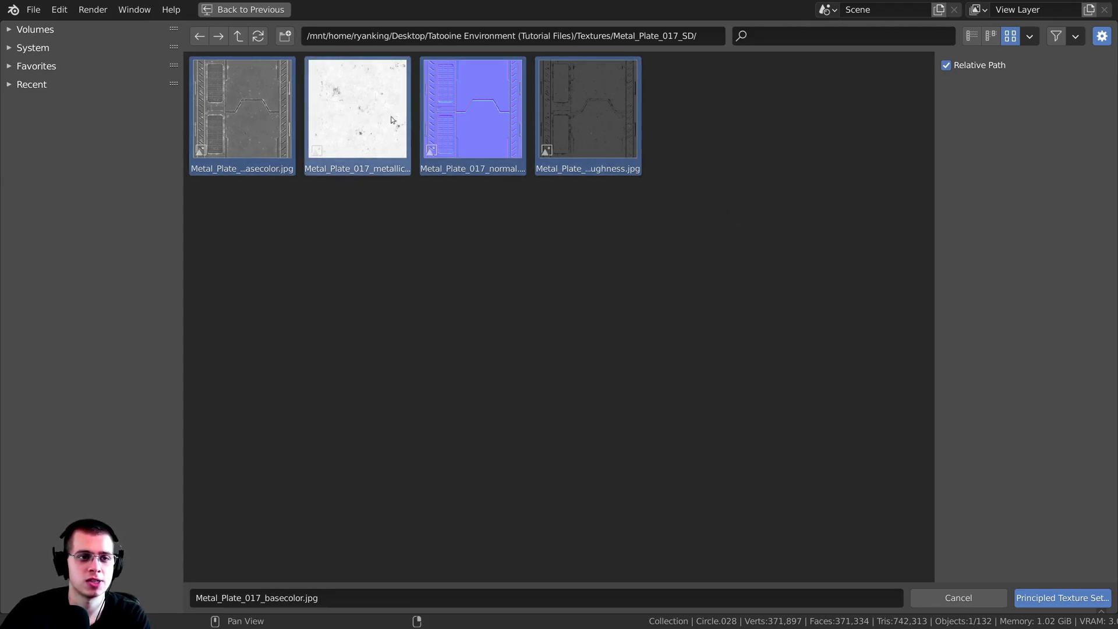
left_click(1044, 596)
Reposition the Mapping frame beside the Textures frame in the node graph.
scroll(785, 461, "down", 6)
middle_click_drag(583, 349, 798, 344)
scroll(640, 359, "up", 5)
scroll(627, 218, "up", 1)
middle_click_drag(625, 221, 637, 266)
left_click_drag(479, 252, 547, 304)
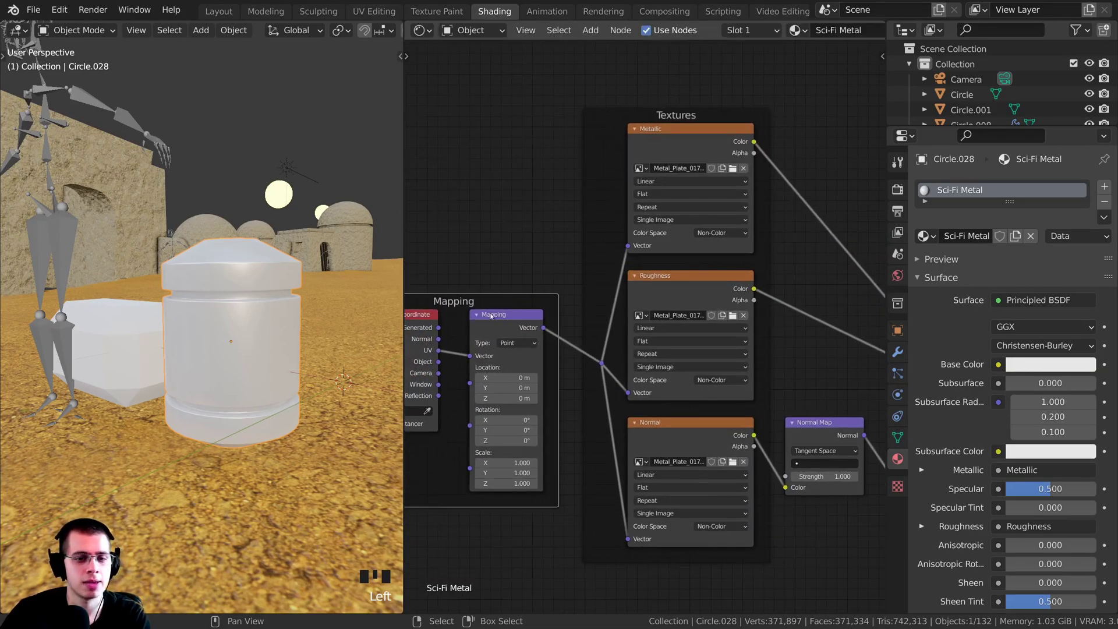
left_click_drag(476, 298, 481, 308)
middle_click_drag(552, 214, 520, 312)
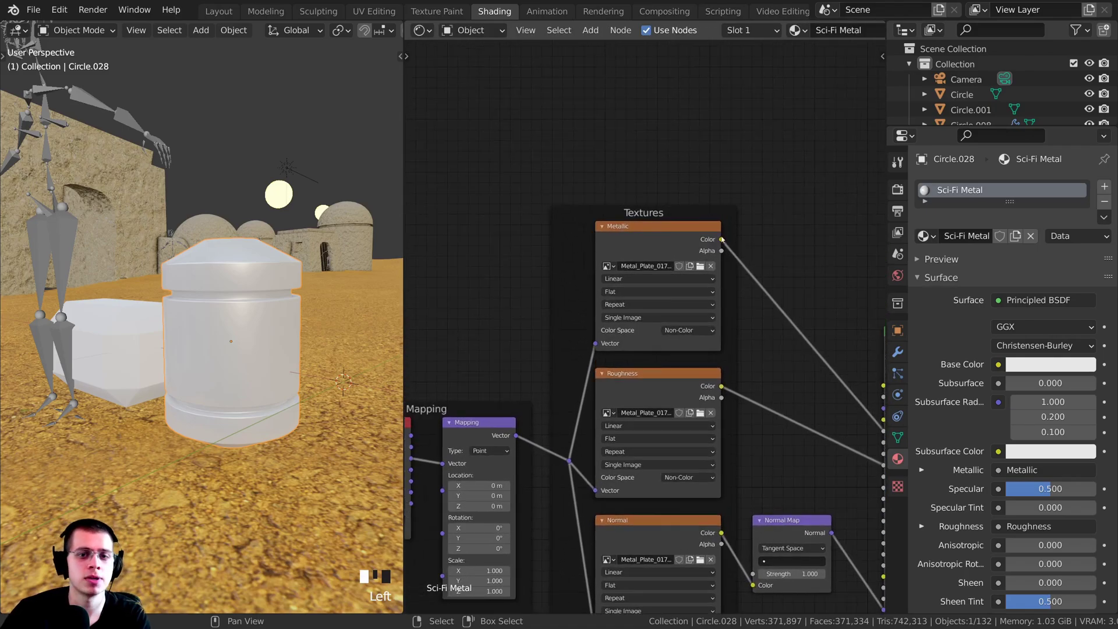
Preview the texture node labelled Metallic on the cylinder and check which image file it uses.
left_click(640, 239, "ctrl+shift")
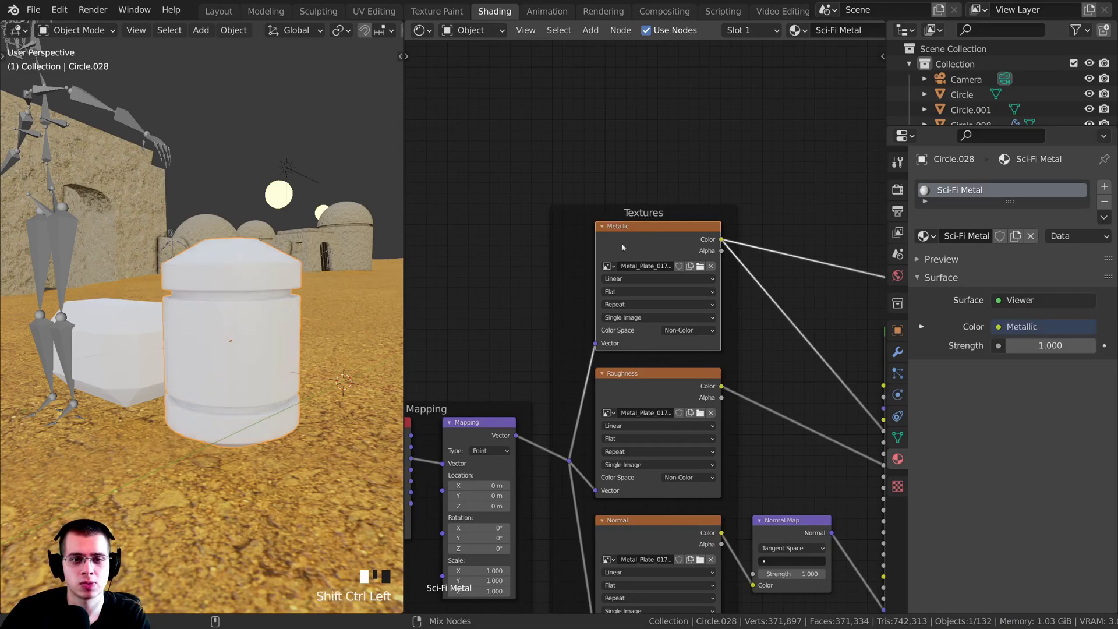
left_click(632, 267)
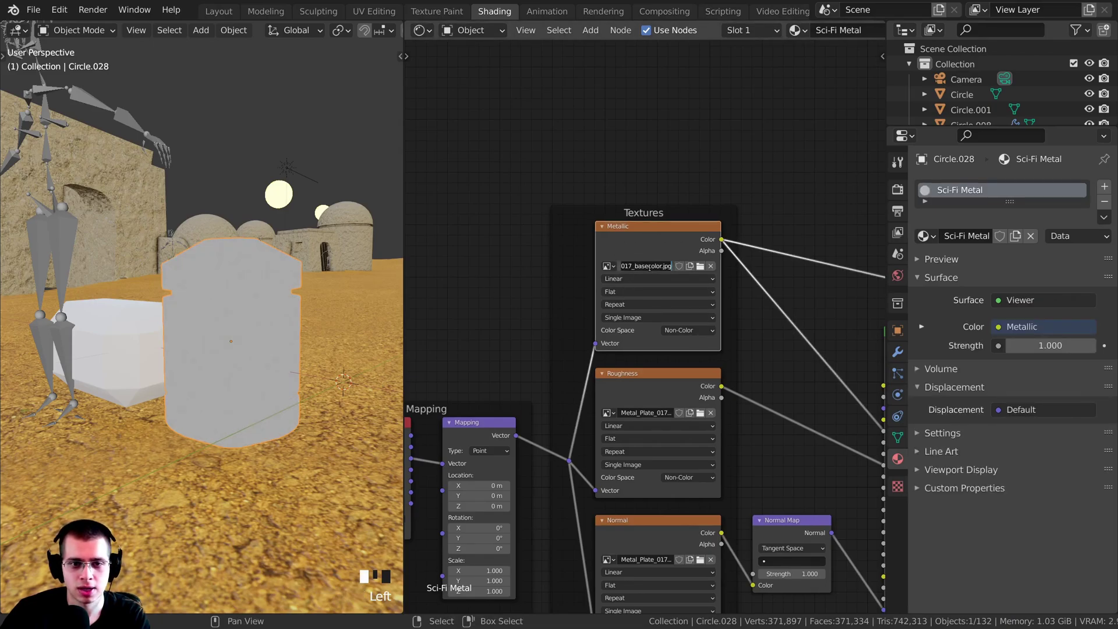
left_click(644, 255)
scroll(643, 255, "down", 1)
middle_click_drag(837, 414, 748, 374)
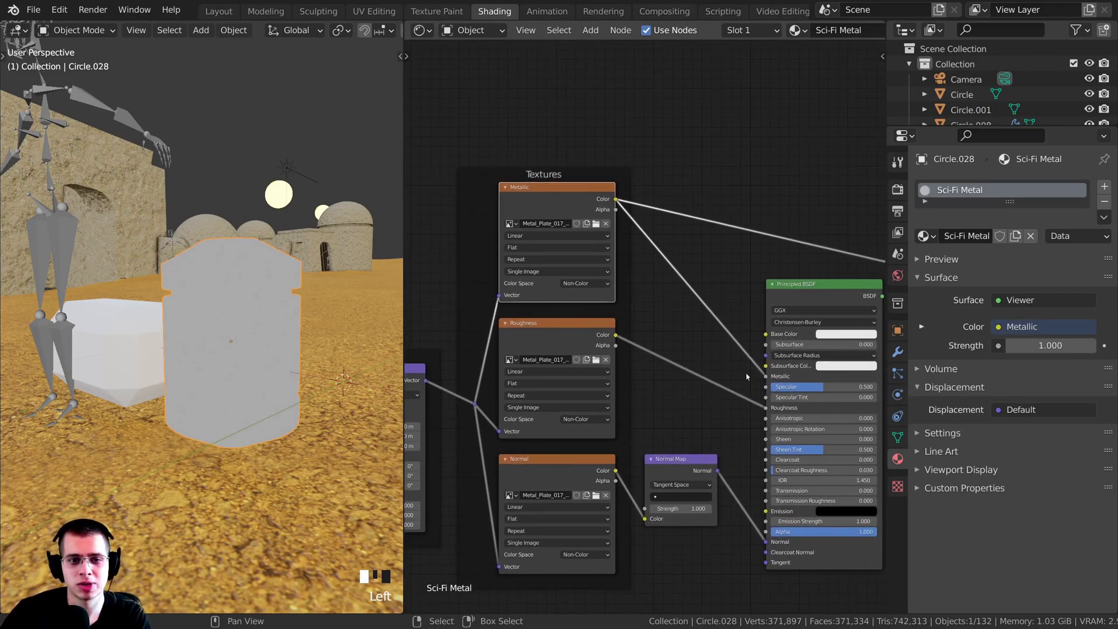
Move the basecolor image's link from the Metallic input to Base Color and set its color space to sRGB.
scroll(751, 376, "up", 1)
left_click_drag(782, 383, 776, 338)
middle_click_drag(546, 224, 599, 217)
scroll(606, 227, "down", 1)
scroll(630, 256, "up", 4)
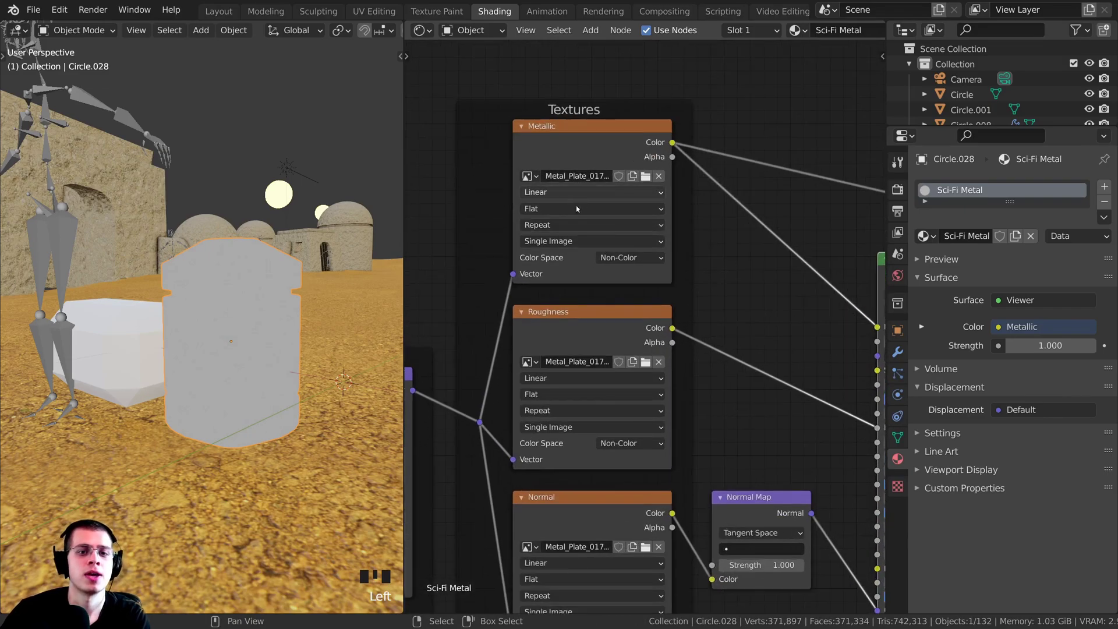
middle_click_drag(633, 269, 634, 238)
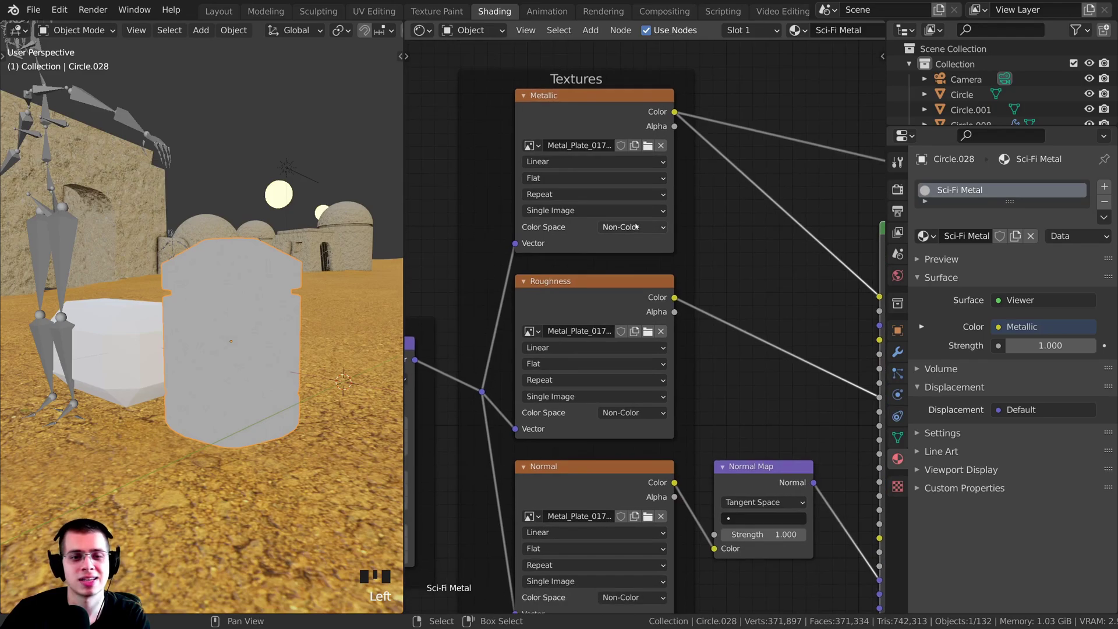
left_click(627, 228)
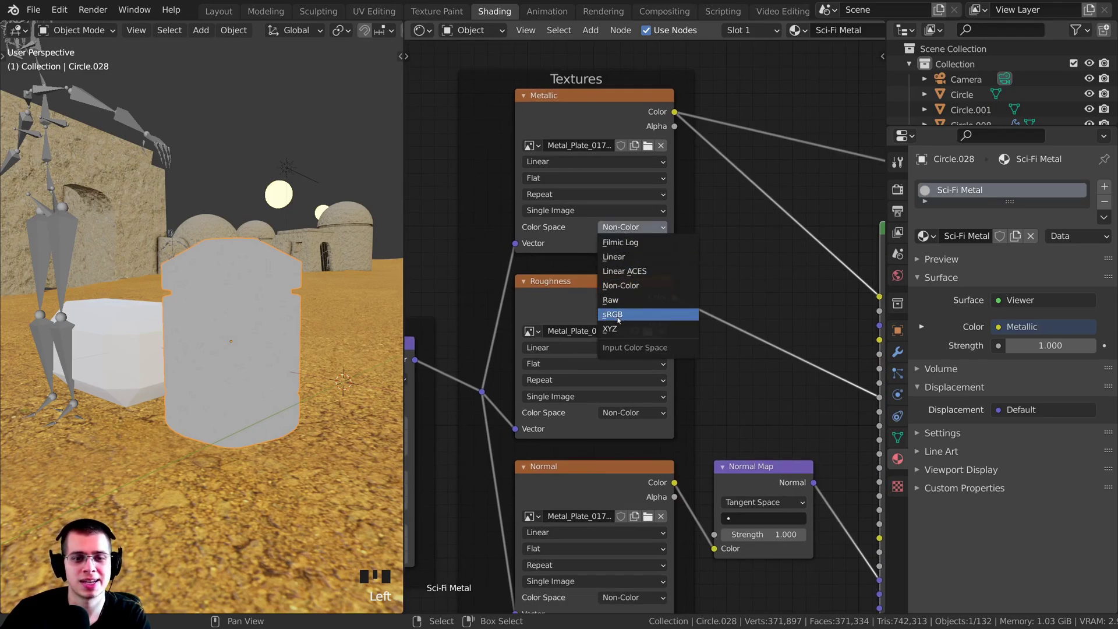
left_click(641, 315)
Move the basecolor texture node upward and duplicate it into the gap above the Roughness node.
scroll(640, 317, "down", 2)
scroll(591, 254, "down", 2)
left_click_drag(591, 174, 589, 100)
middle_click_drag(589, 100, 612, 185)
left_click_drag(615, 168, 612, 131)
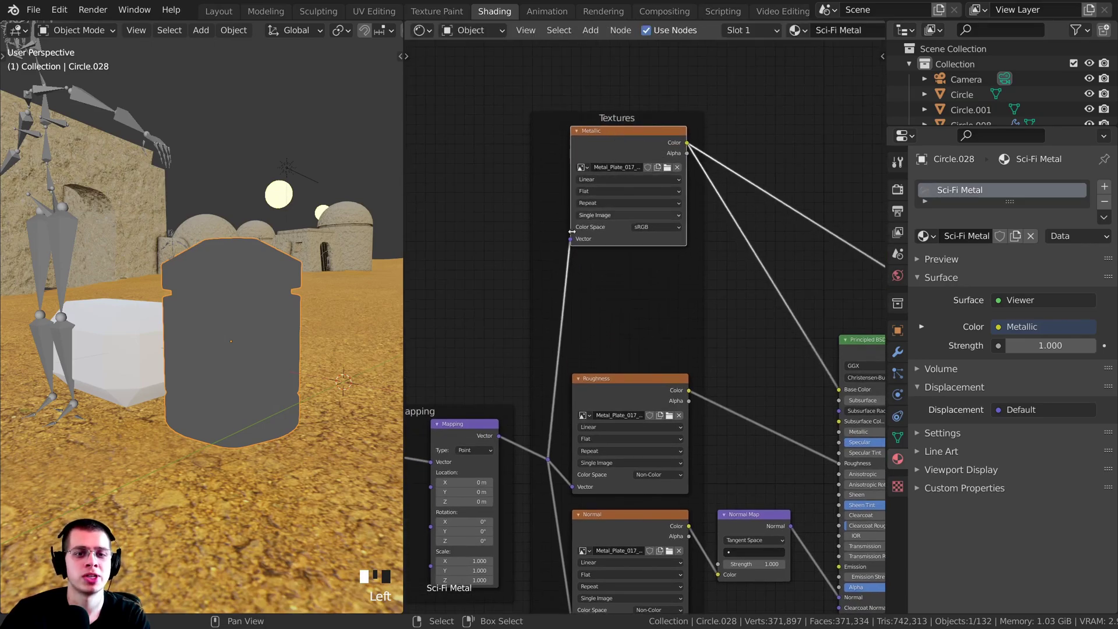
middle_click_drag(780, 396, 783, 359)
scroll(757, 315, "up", 1)
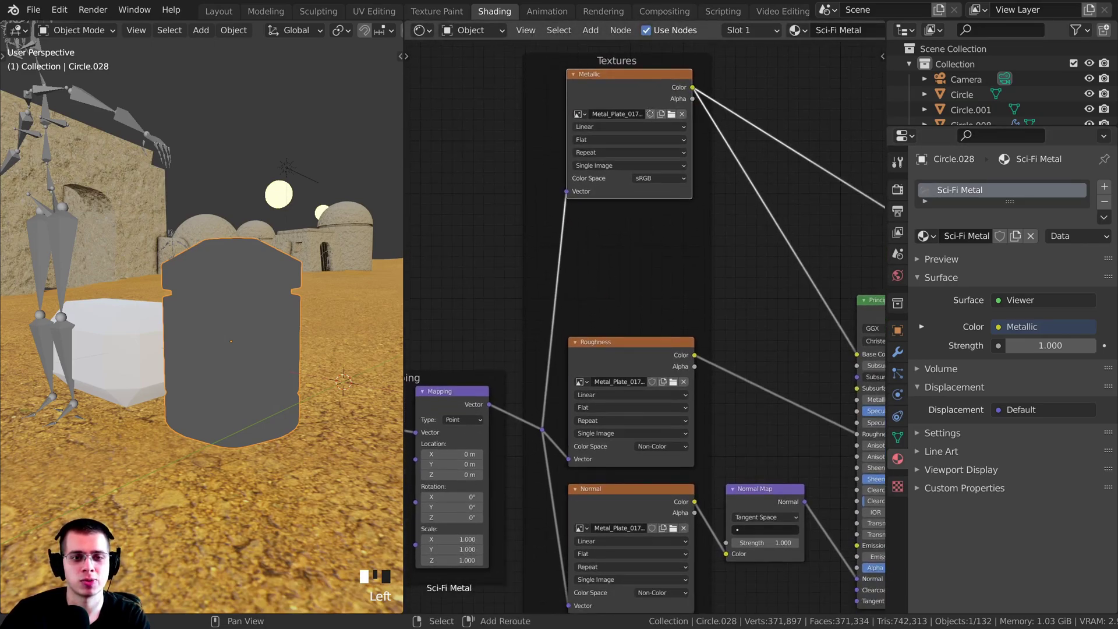
key("shift+d")
left_click(652, 236)
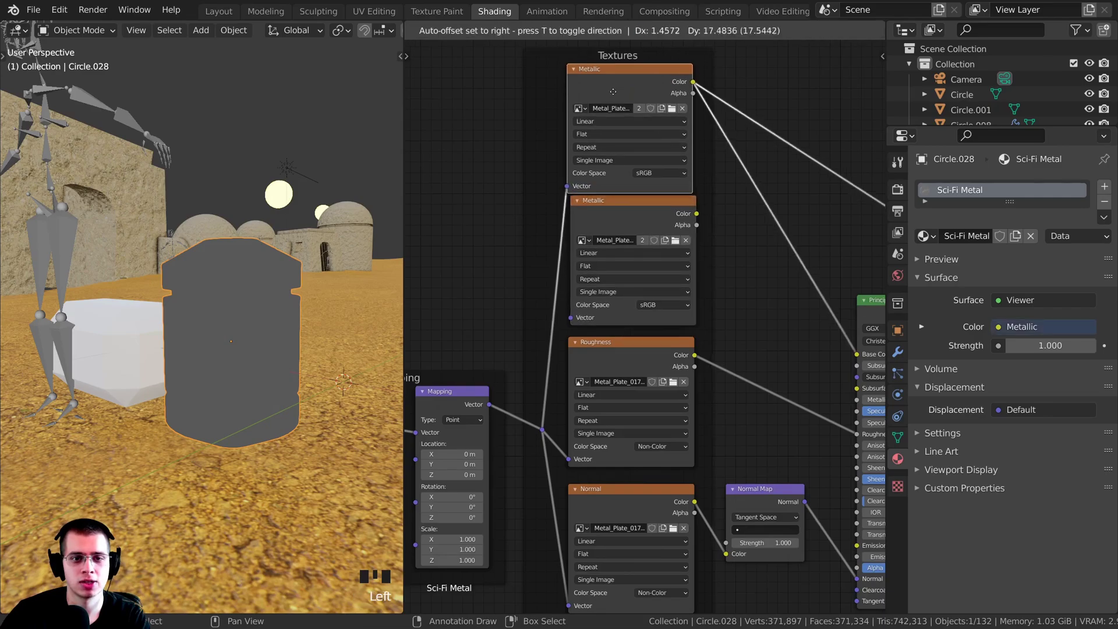
Replace the duplicated texture node's image with Metal_Plate_017_metallic.jpg.
scroll(667, 239, "up", 2)
left_click(712, 224)
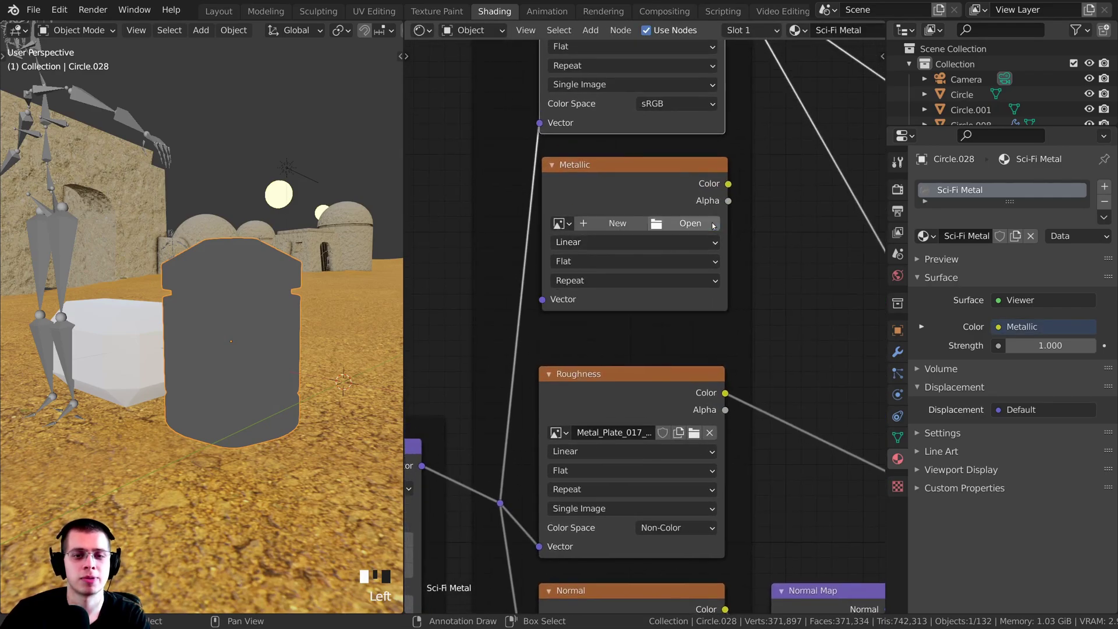
scroll(635, 221, "up", 1)
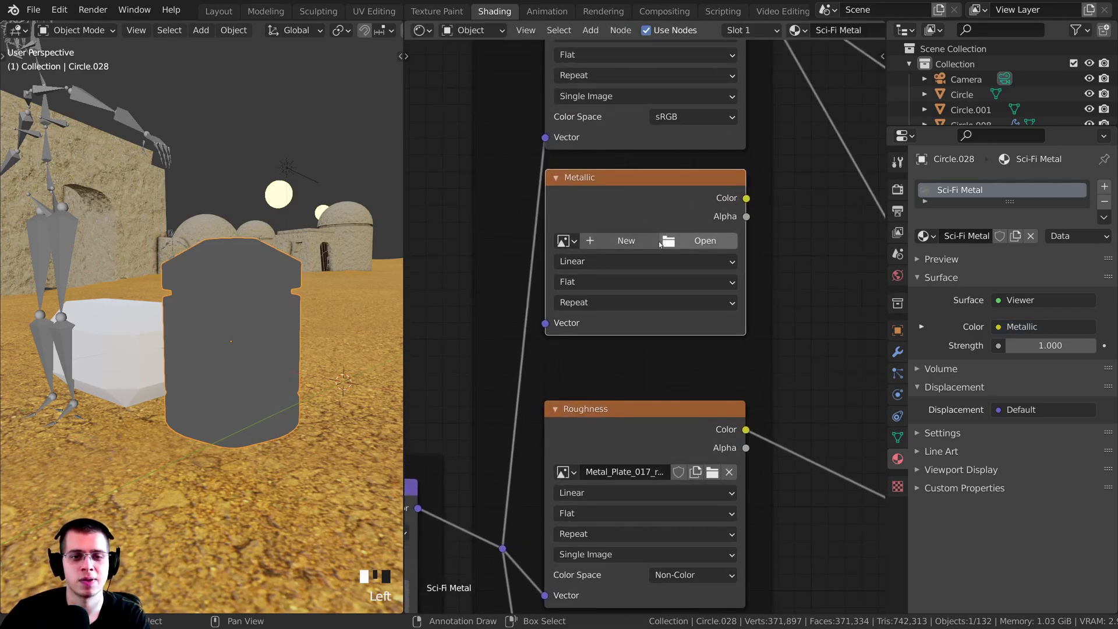
left_click(710, 241)
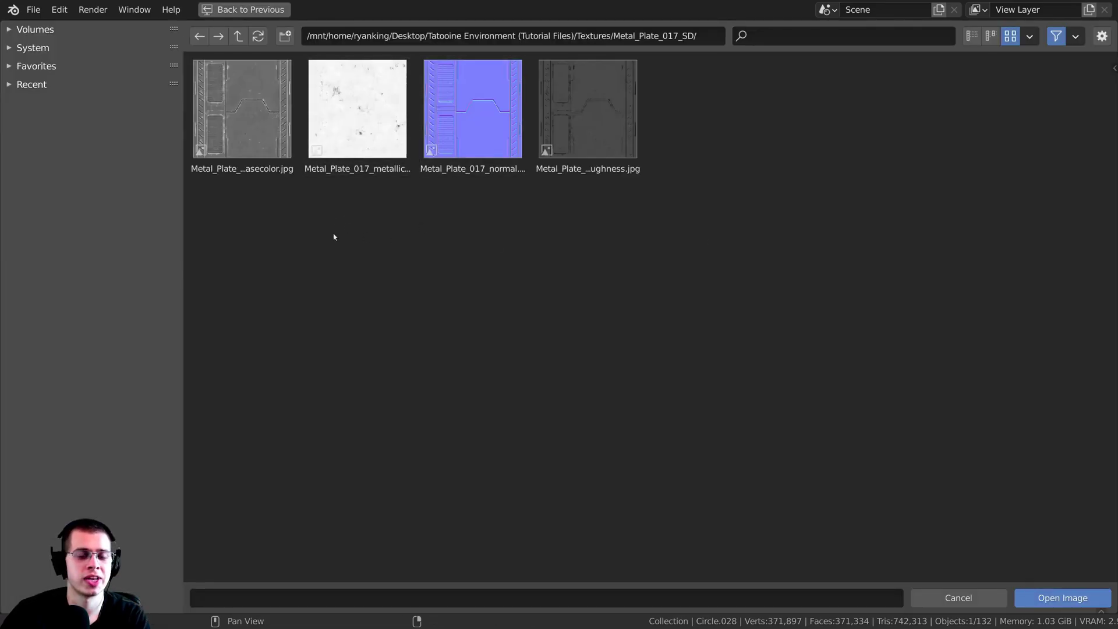
left_click(368, 108)
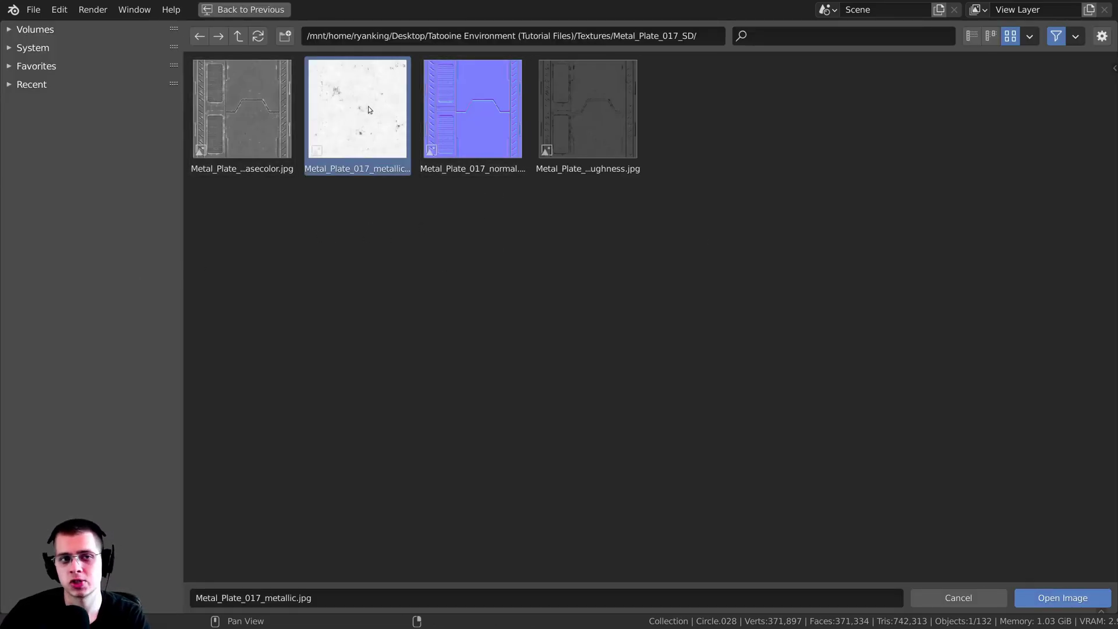
double_click(352, 113)
scroll(692, 326, "up", 2)
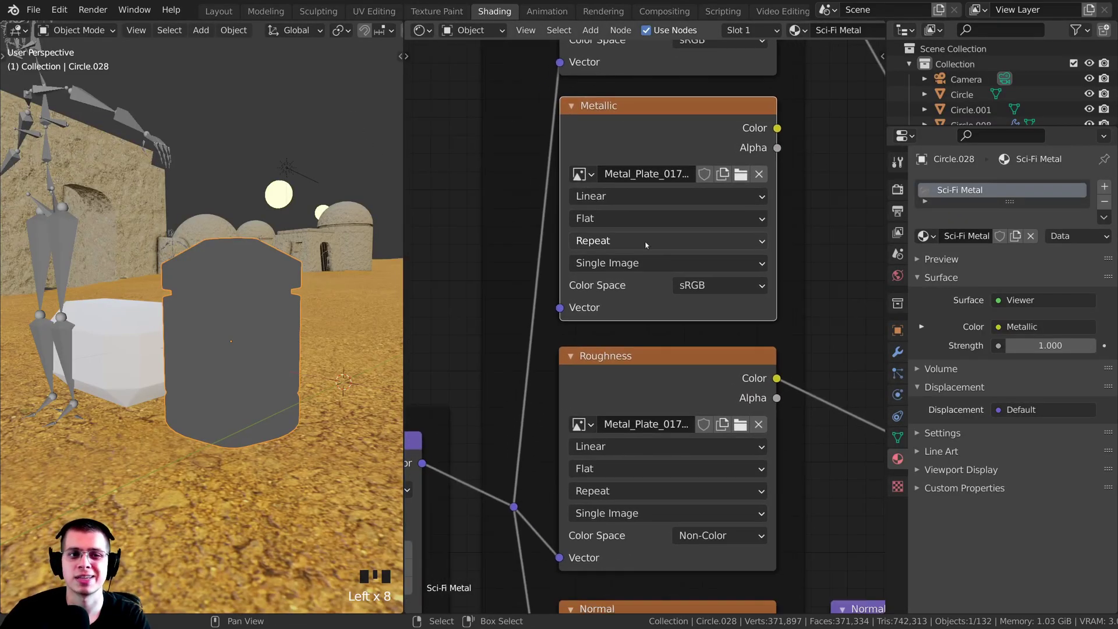
Set the metallic texture node's color space to Non-Color.
left_click(693, 286)
left_click(703, 365)
scroll(747, 329, "down", 4)
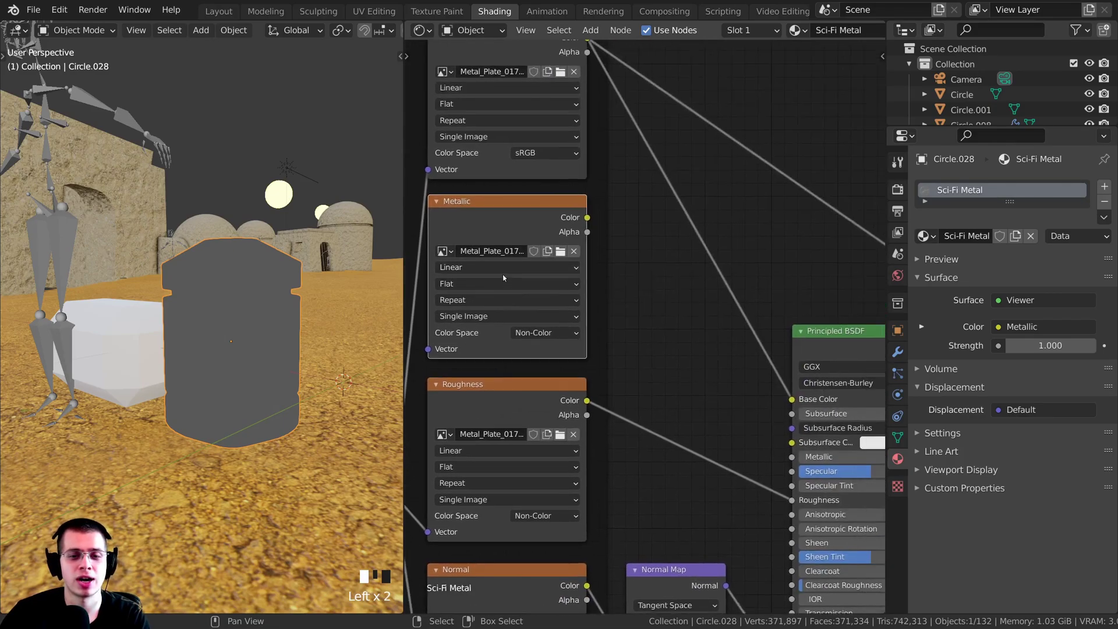
scroll(539, 474, "up", 5)
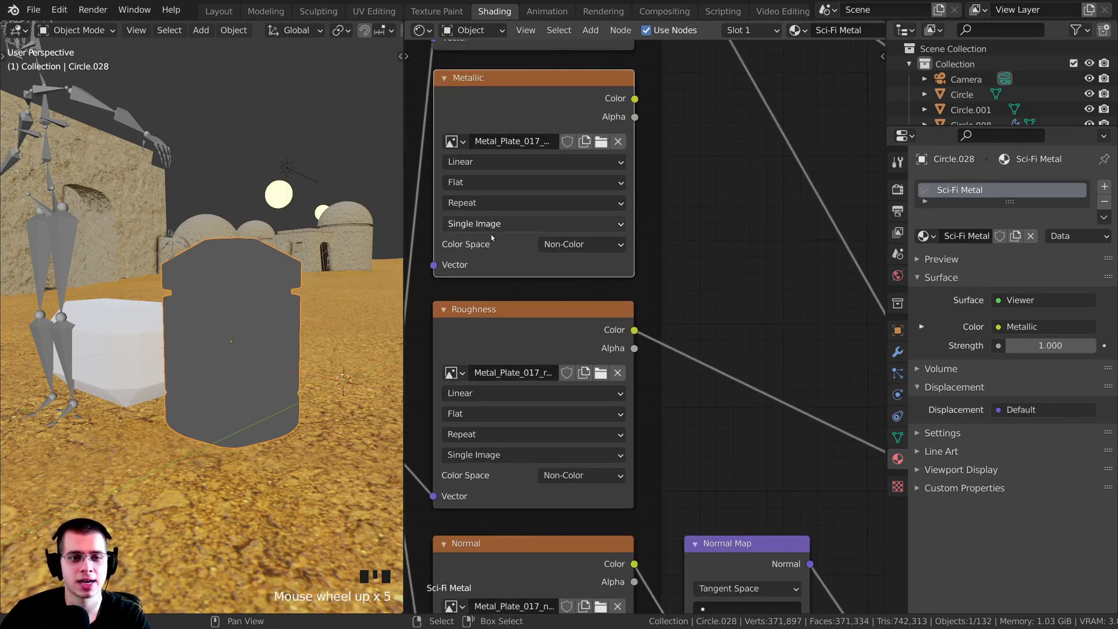
left_click(576, 245)
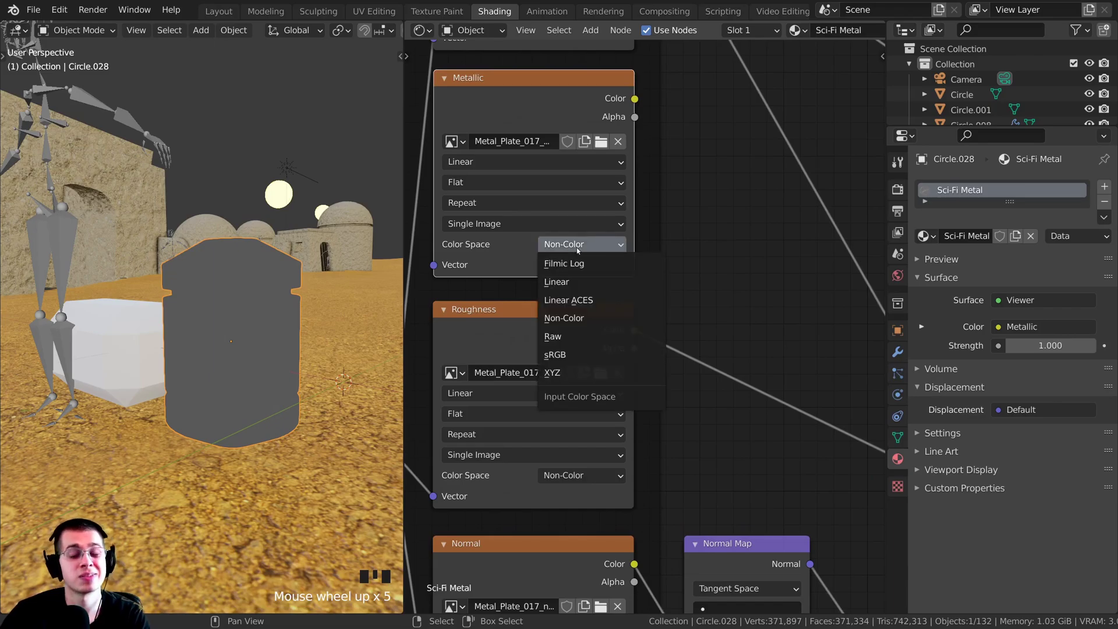
scroll(527, 259, "down", 3)
Link the mapping reroute to the metallic texture's Vector input and its Color output to the Principled BSDF's Metallic input.
middle_click_drag(467, 343, 617, 337)
scroll(557, 390, "down", 1)
middle_click_drag(558, 390, 623, 342)
left_click(652, 366)
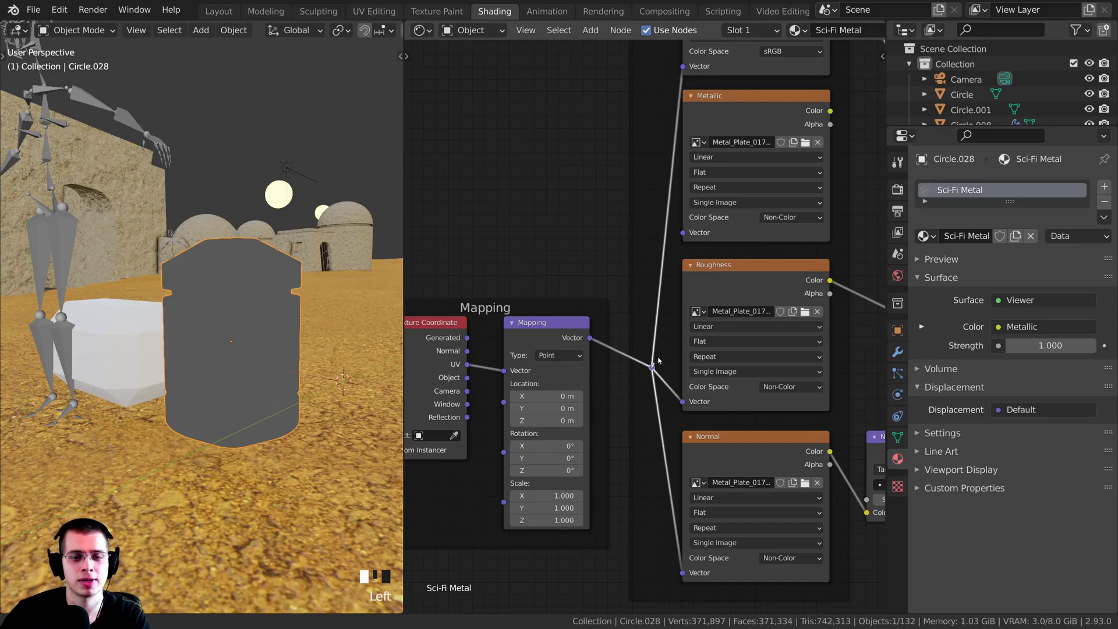
left_click_drag(686, 198, 701, 202)
middle_click_drag(798, 212, 546, 235)
left_click_drag(590, 140, 766, 357)
Reconnect the Principled BSDF to the Material Output and inspect the shaded cylinder.
mouse_move(336, 354)
middle_mouse_down()
mouse_move(312, 426)
mouse_move(348, 361)
middle_mouse_up()
scroll(646, 330, "down", 5)
left_click(761, 269, "ctrl+shift")
middle_click_drag(230, 392, 242, 266)
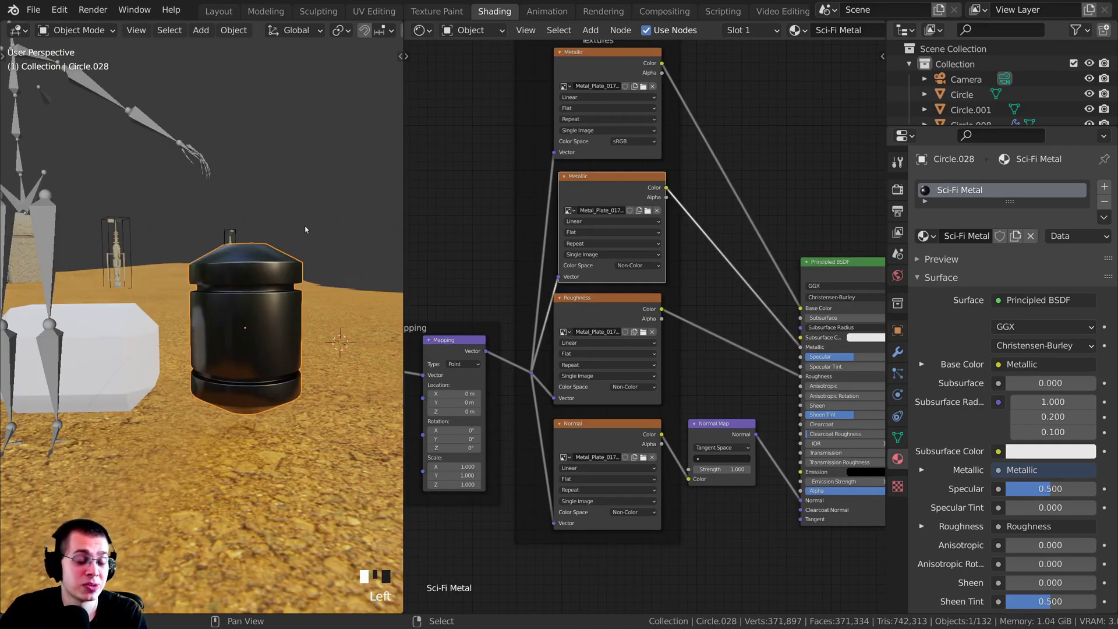
middle_click_drag(330, 258, 273, 314, "shift")
scroll(273, 313, "up", 2)
middle_click_drag(255, 267, 275, 239)
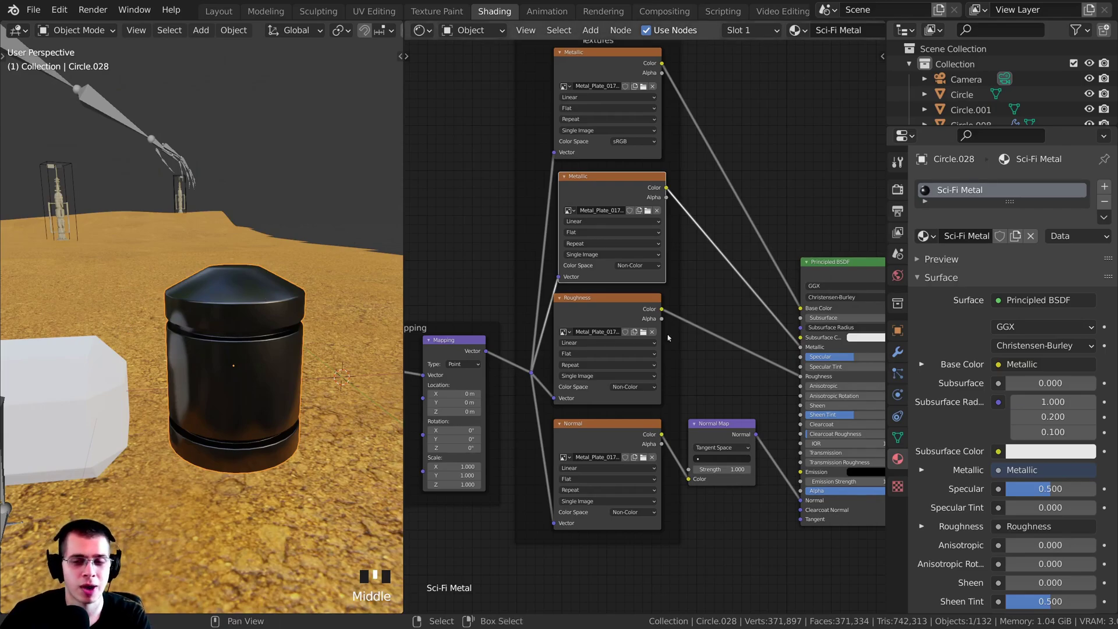
Apply the cylinder's Mirror modifier and check its full mesh in Edit Mode.
left_click(897, 352)
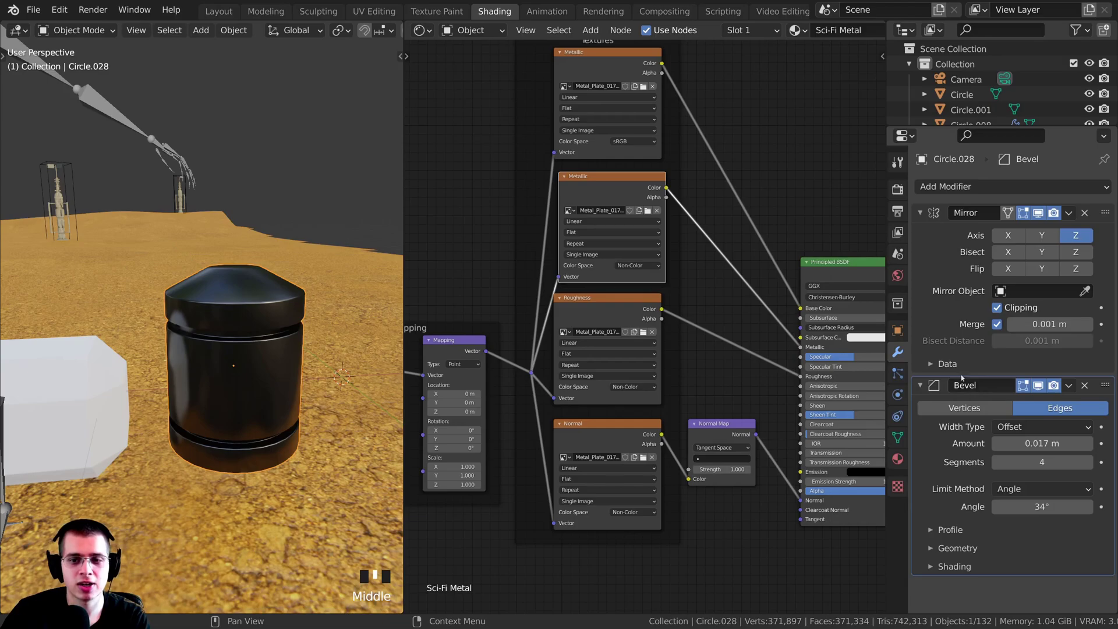
double_click(965, 227)
left_click(1069, 213)
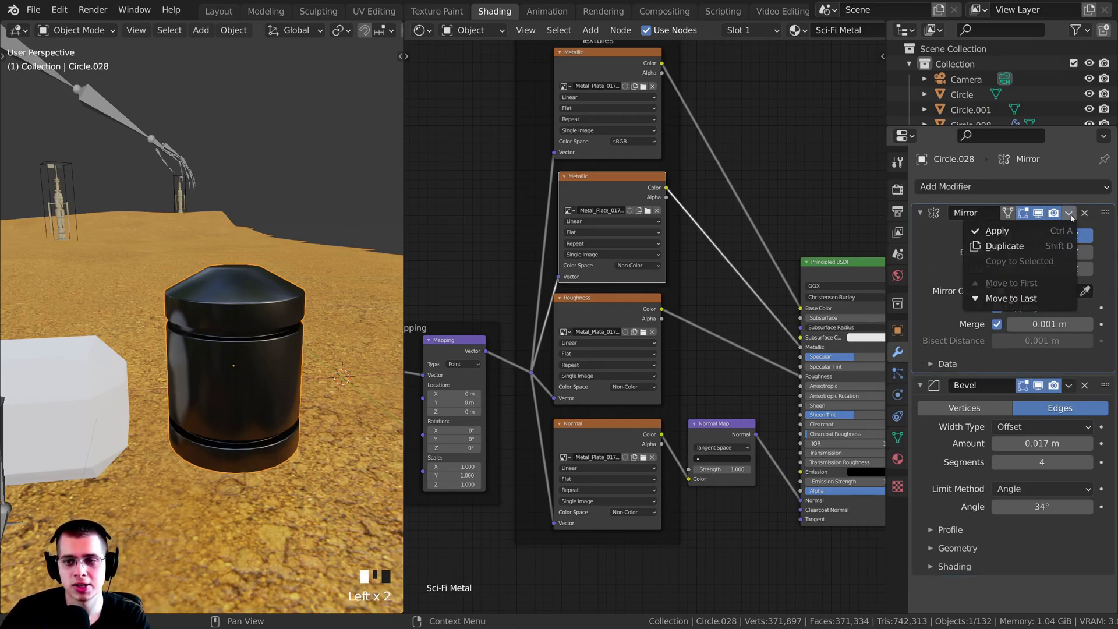
left_click(978, 234)
middle_click_drag(204, 288, 226, 293)
key("Tab")
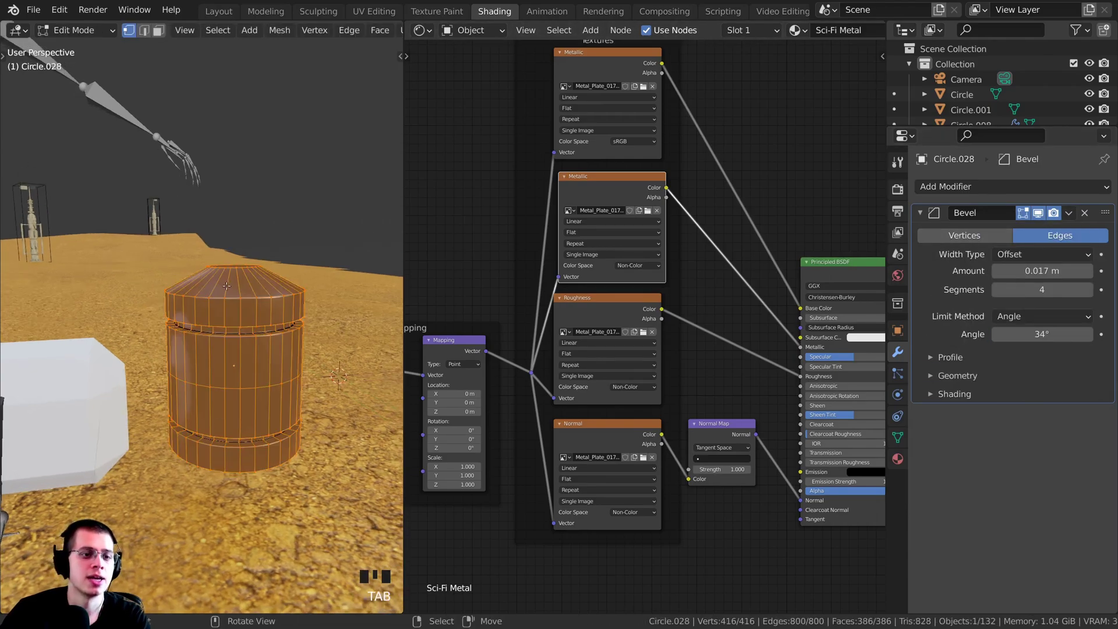
scroll(229, 252, "up", 2)
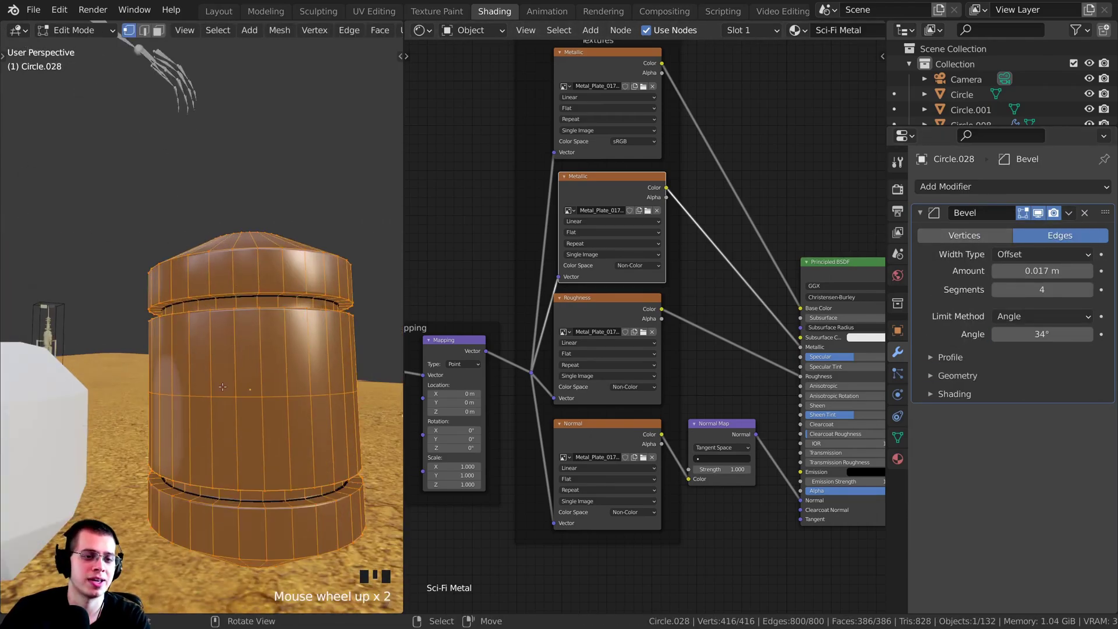
scroll(218, 378, "down", 3)
key("Tab")
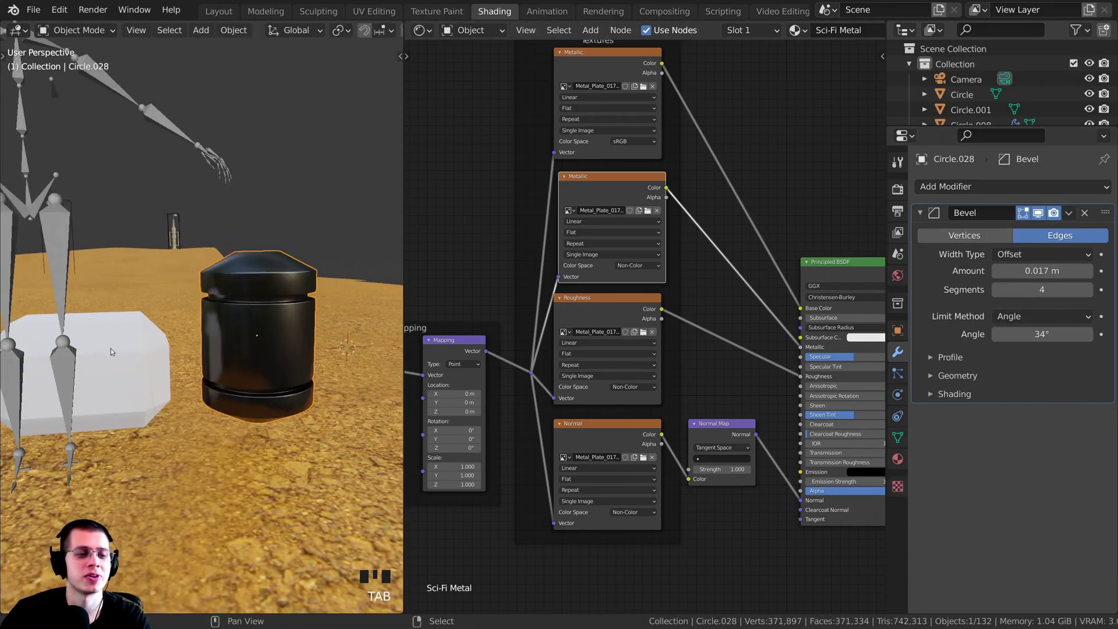
Assign the existing Sci-Fi Metal material to the beveled box.
right_click(147, 344)
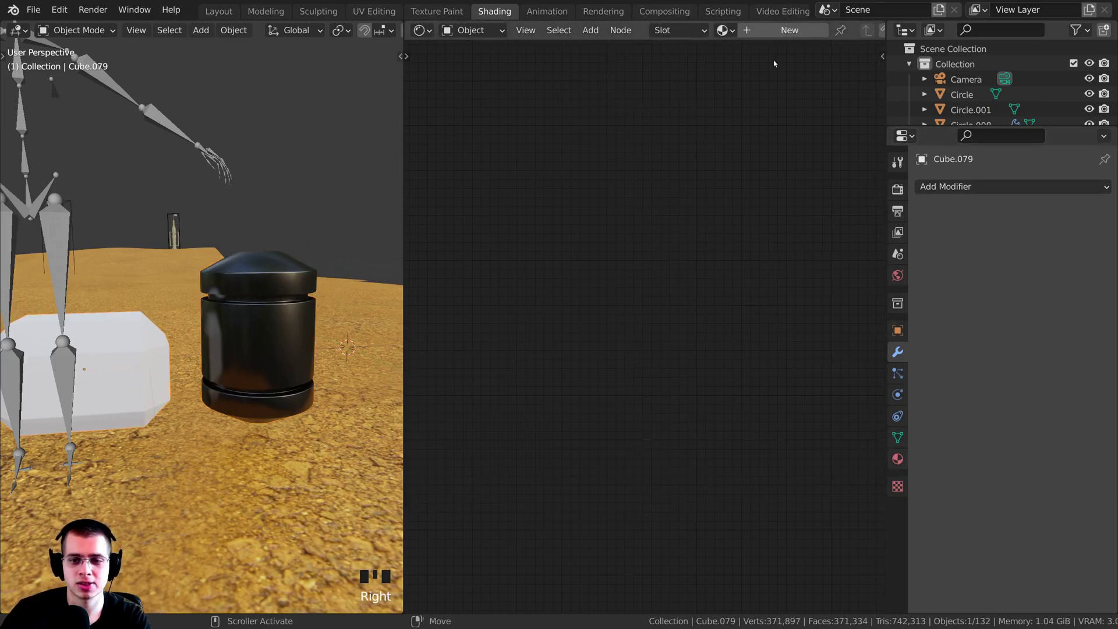
left_click(725, 31)
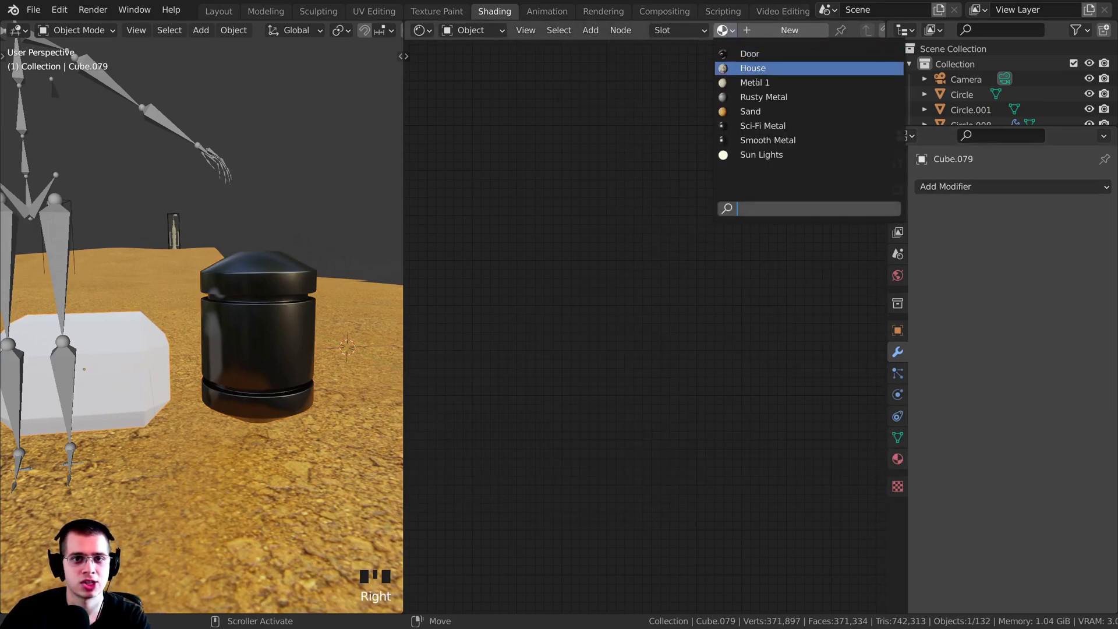
left_click(763, 126)
Unwrap the whole meshes of the beveled box and the grooved cylinder together with Cube Projection.
middle_click_drag(246, 240, 289, 308)
right_click(310, 303, "shift")
key("Tab")
middle_click_drag(233, 406, 270, 309)
key("a")
key("a")
key("a")
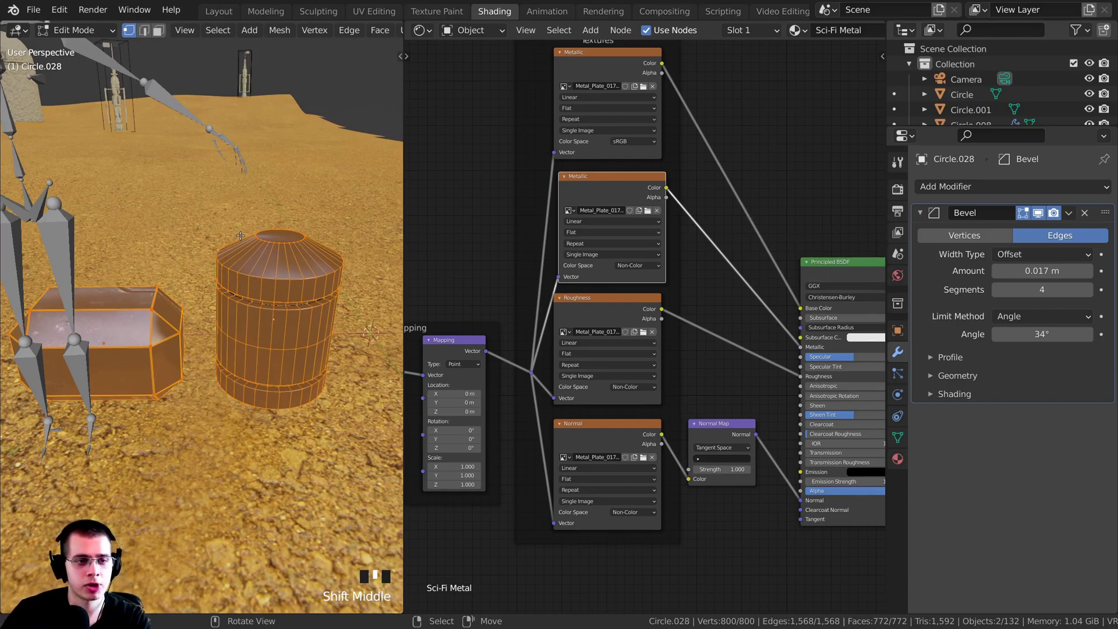
key("u")
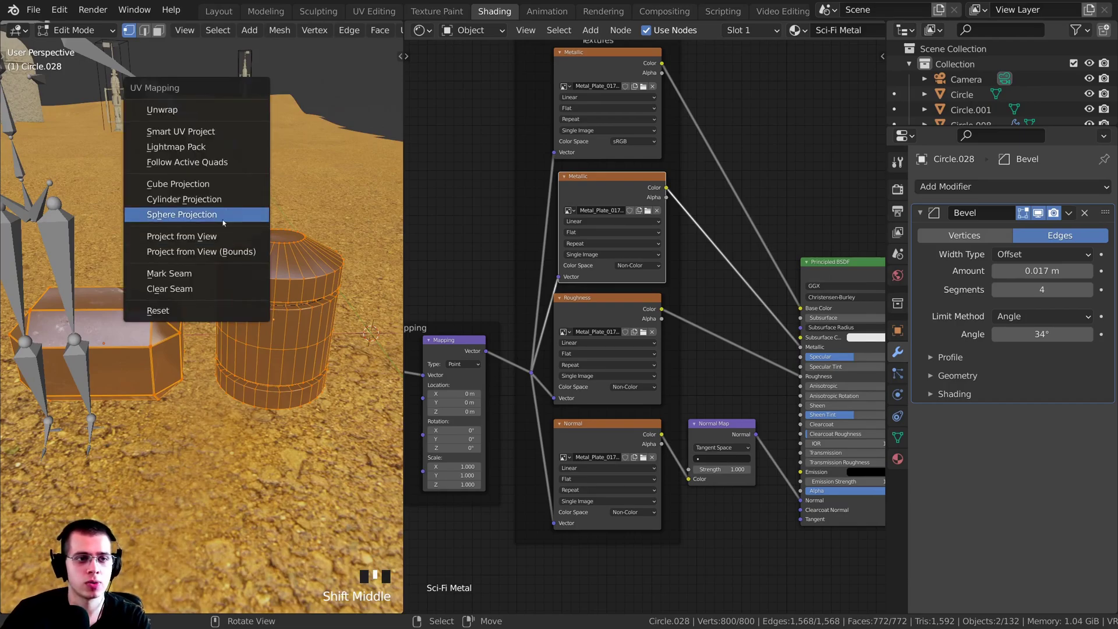
left_click(143, 186)
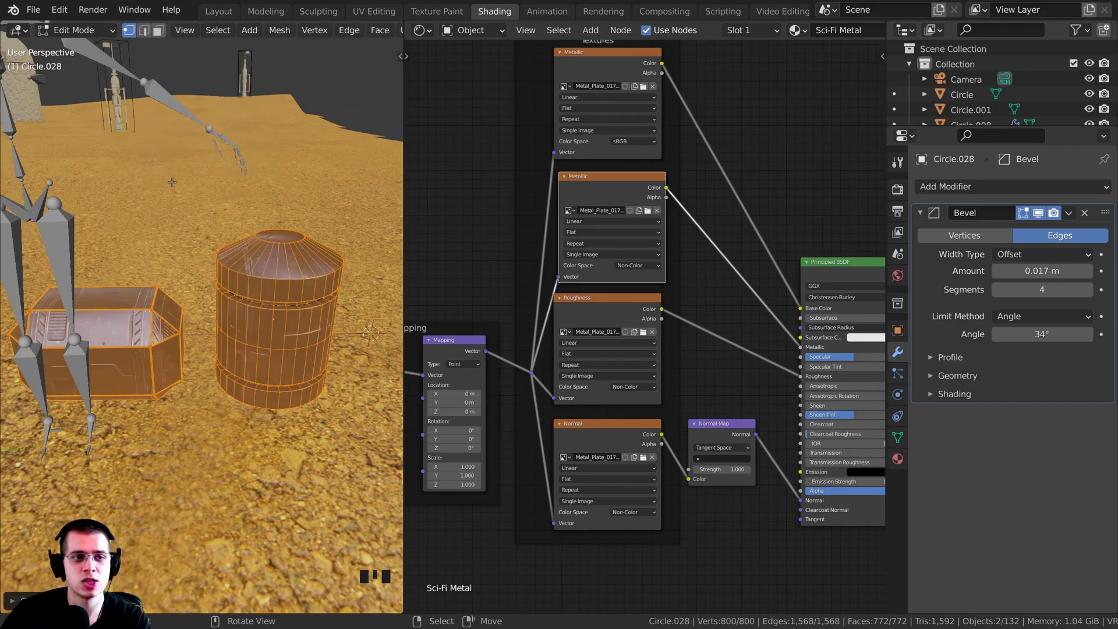
Return to Object Mode and examine the projected Sci-Fi Metal texture on the cylinder and box from several angles.
middle_click_drag(378, 266, 273, 227)
key("Tab")
scroll(374, 298, "up", 2)
middle_click_drag(373, 299, 233, 401)
scroll(238, 342, "down", 4)
middle_click_drag(145, 355, 120, 373, "shift")
middle_click_drag(326, 373, 290, 347)
scroll(244, 336, "up", 2)
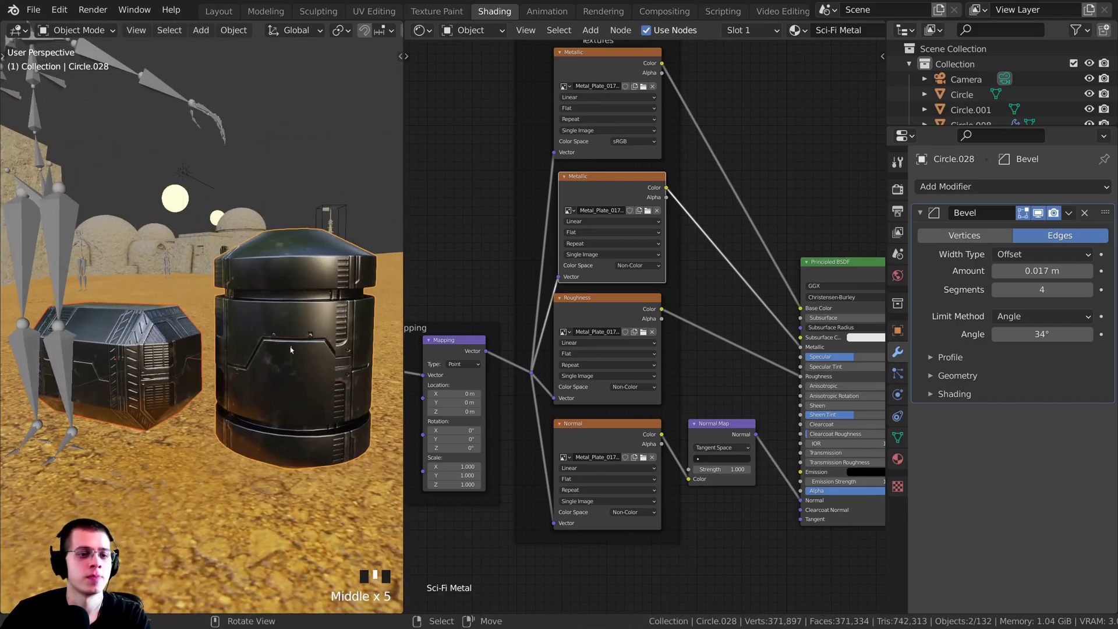
scroll(234, 325, "up", 3)
middle_click_drag(234, 325, 236, 226)
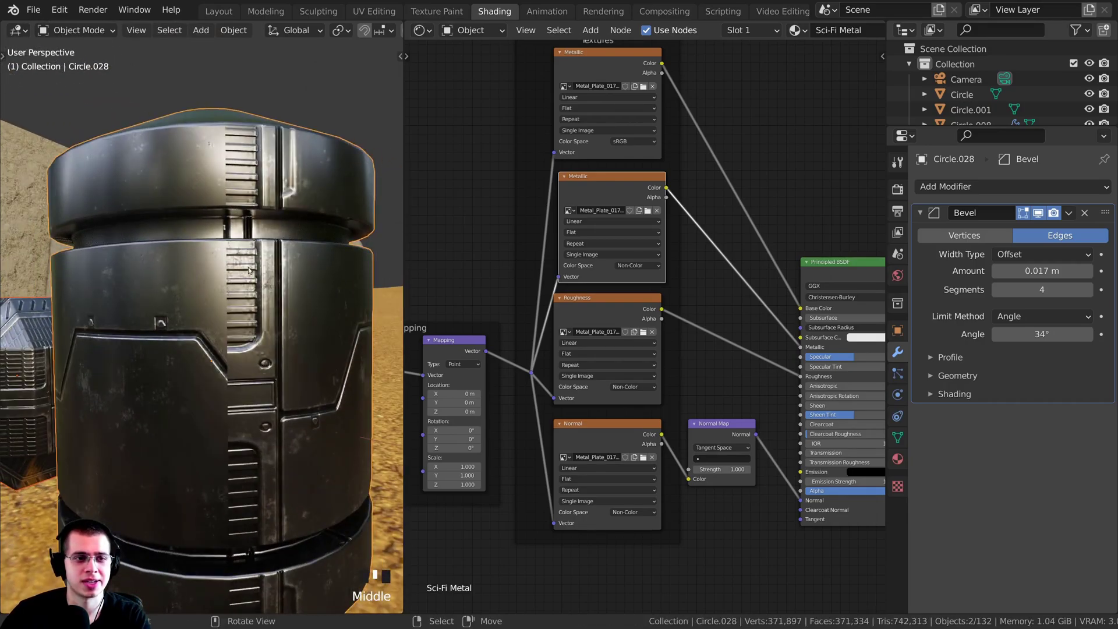
middle_click_drag(246, 306, 272, 345, "shift")
scroll(297, 181, "down", 5)
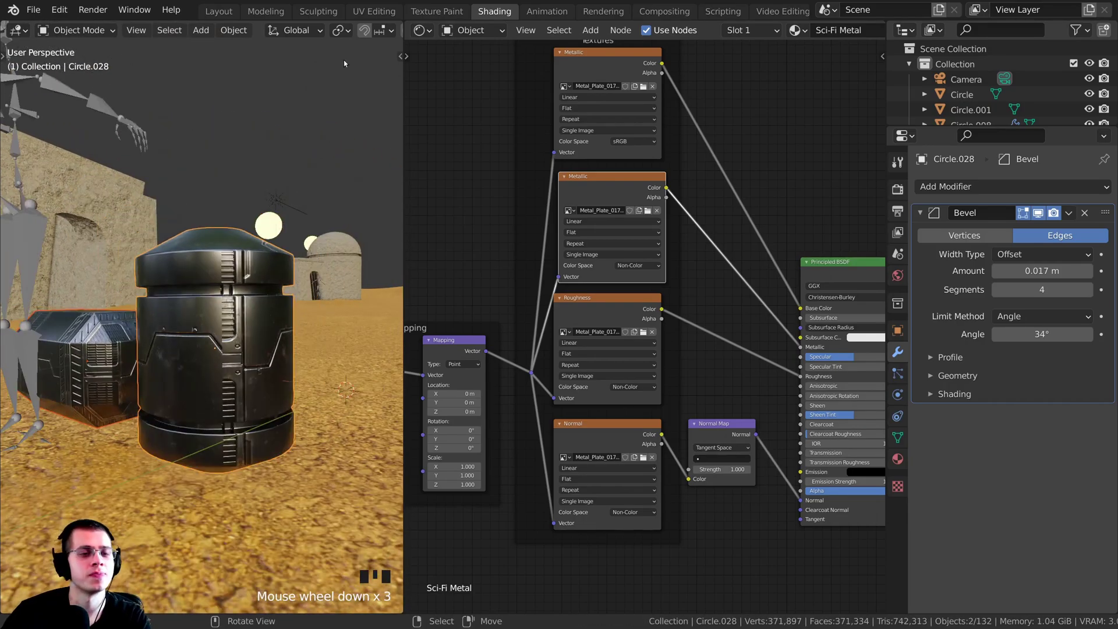
Switch to the UV Editing workspace and select all geometry of the box and cylinder to display their UVs.
left_click(373, 11)
middle_click_drag(675, 350, 691, 343)
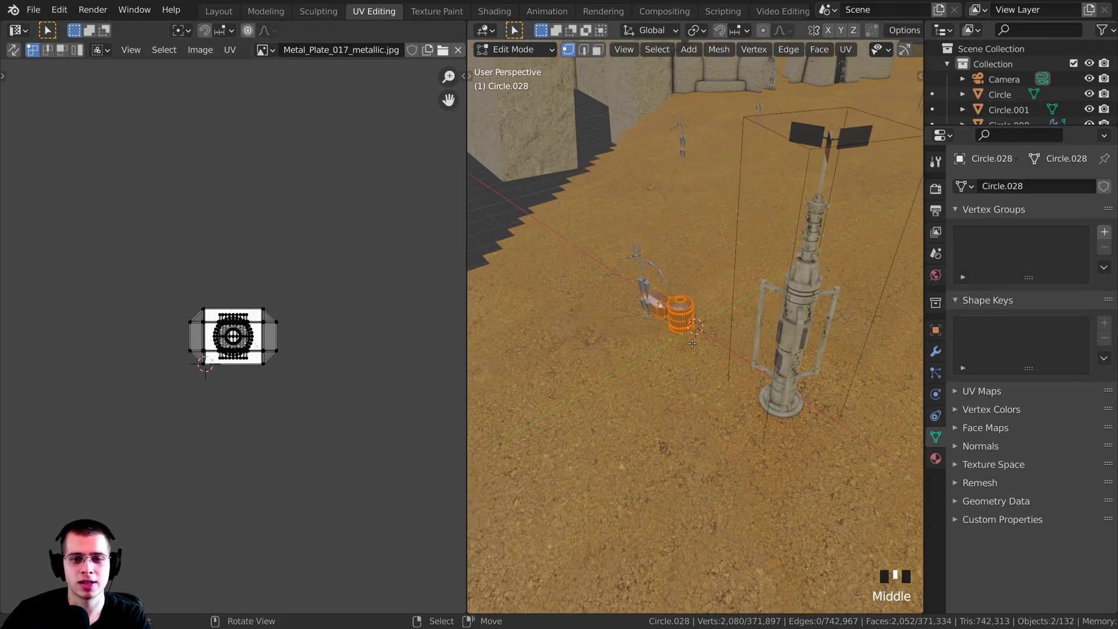
key("KP_Decimal")
middle_click_drag(721, 361, 730, 323)
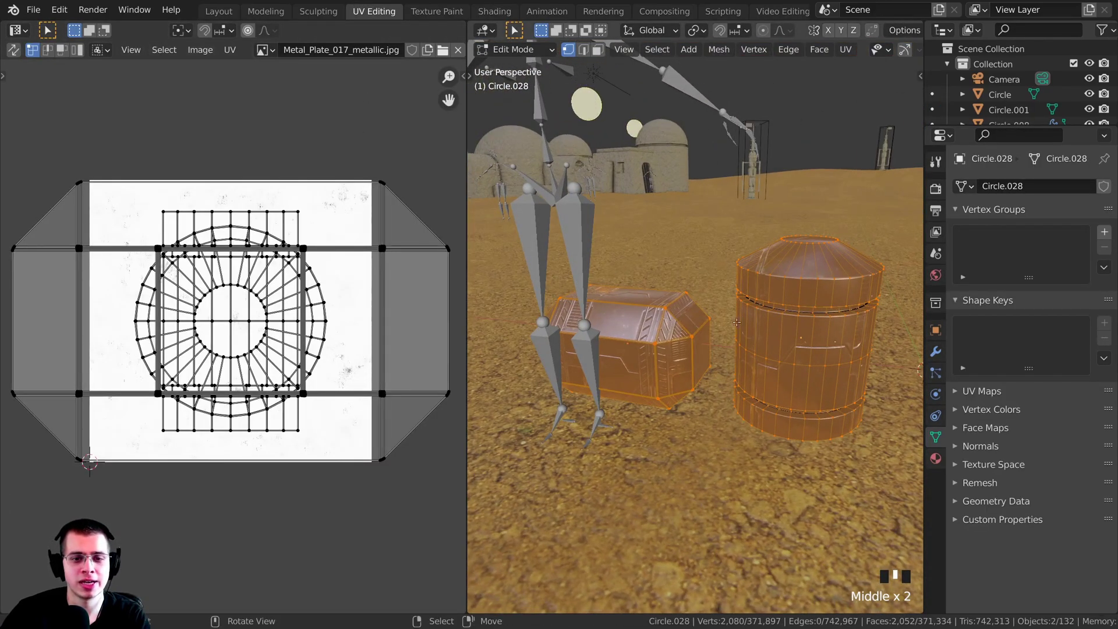
key("a")
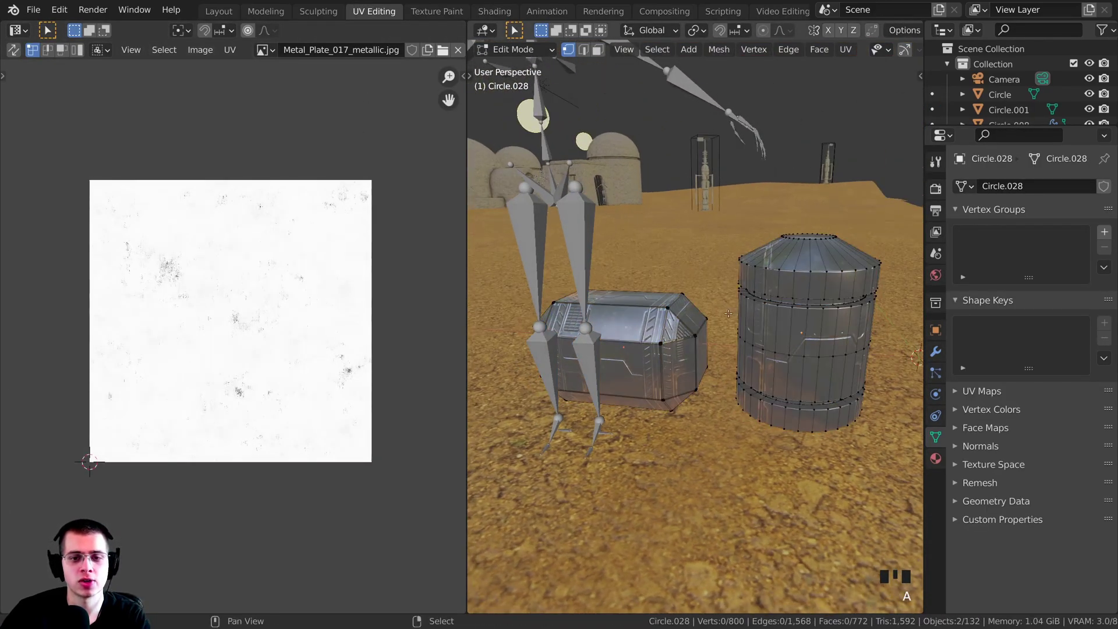
middle_click_drag(608, 333, 601, 339, "shift")
key("a")
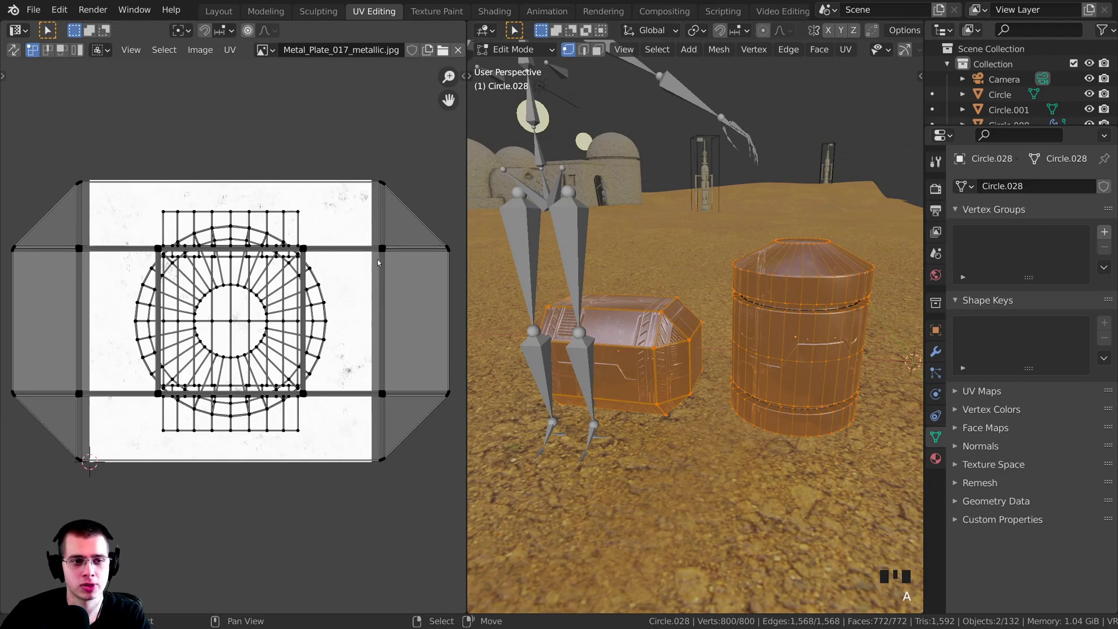
key("l")
scroll(329, 286, "down", 1)
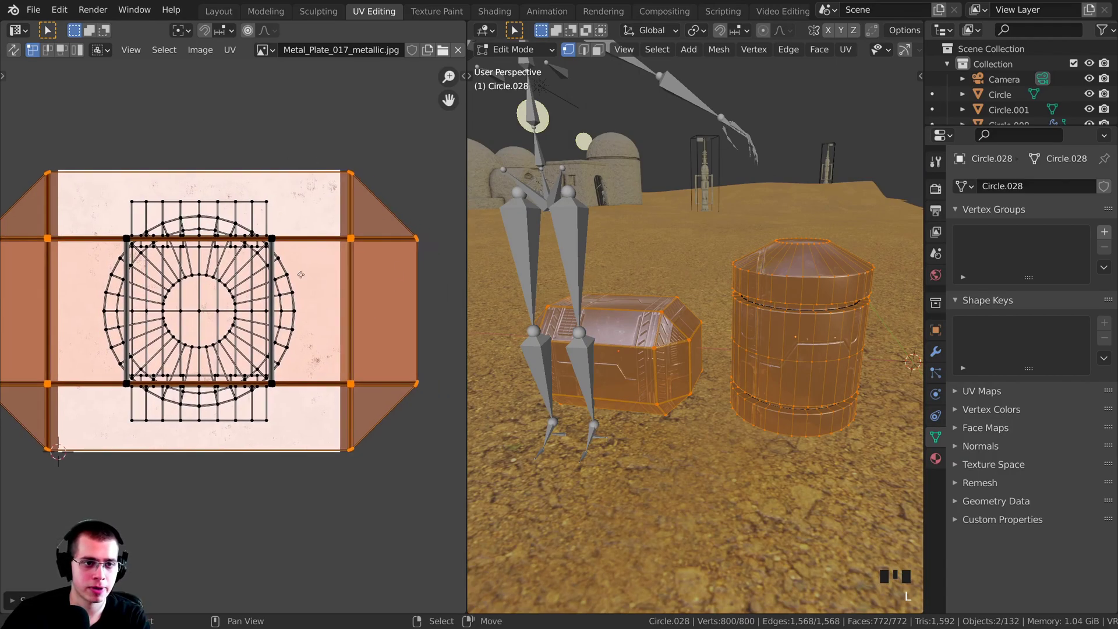
key("r")
key("g")
right_click(371, 282)
middle_click_drag(687, 372, 713, 355)
middle_click_drag(713, 355, 686, 326, "shift")
middle_click_drag(367, 291, 350, 289)
key("g")
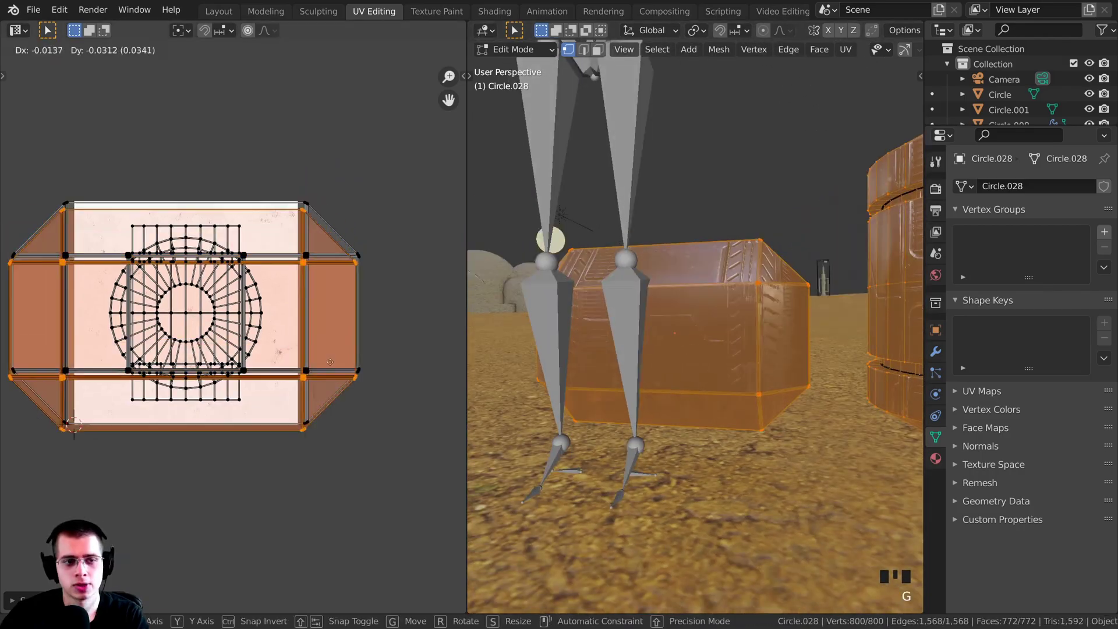
right_click(332, 291)
middle_click_drag(617, 372, 651, 373)
key("g")
right_click(361, 291)
Deselect everything and select only the beveled box's linked mesh.
middle_click_drag(739, 256, 761, 278)
key("a")
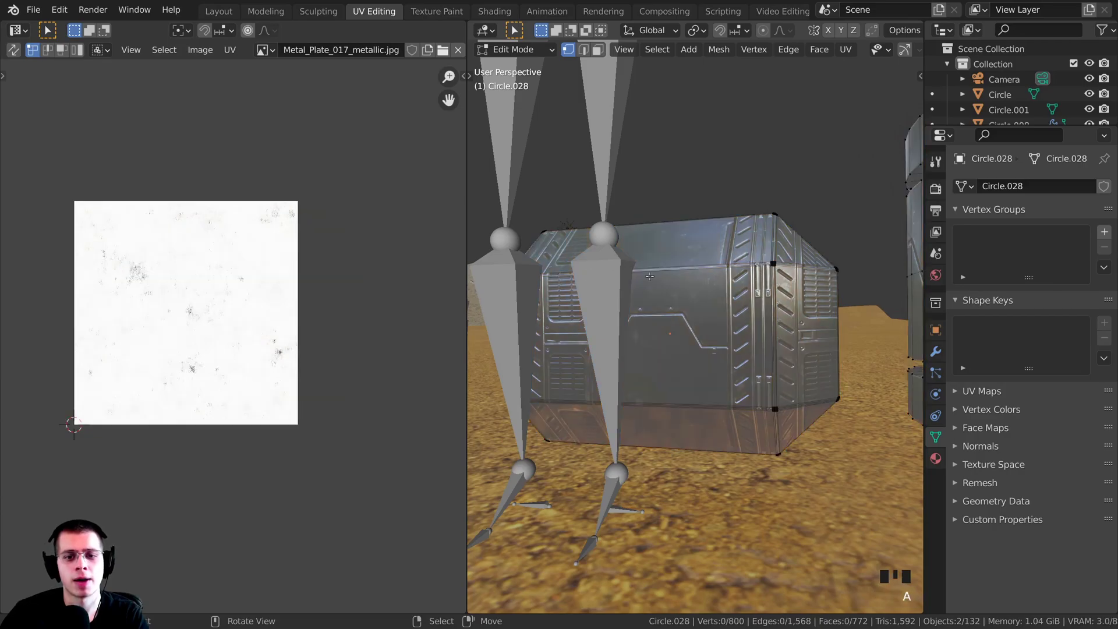
key("a")
key("a")
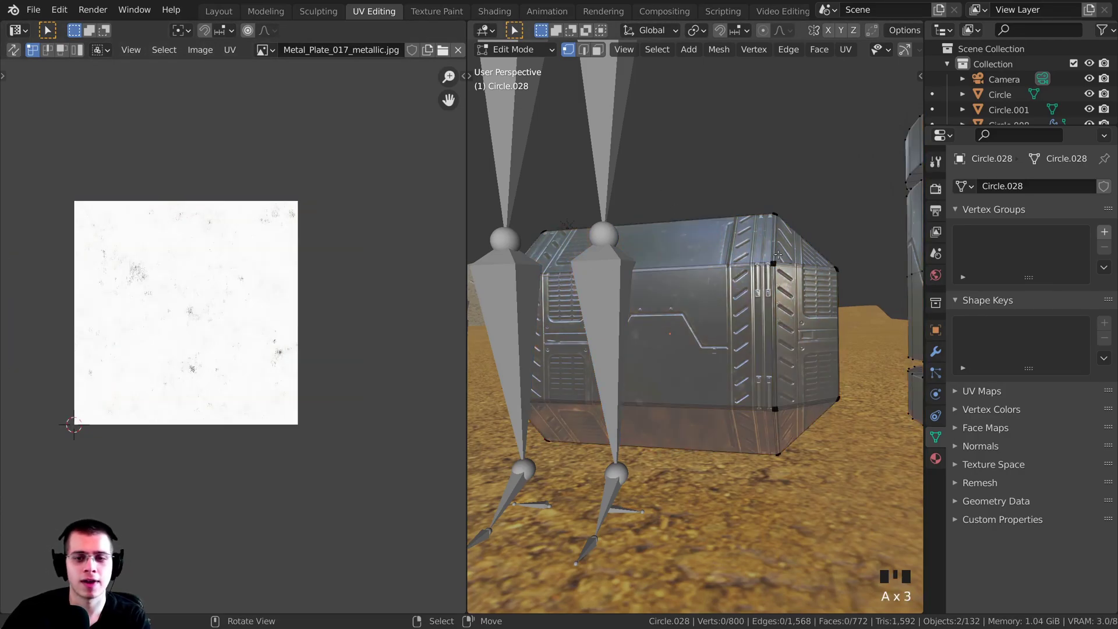
key("l")
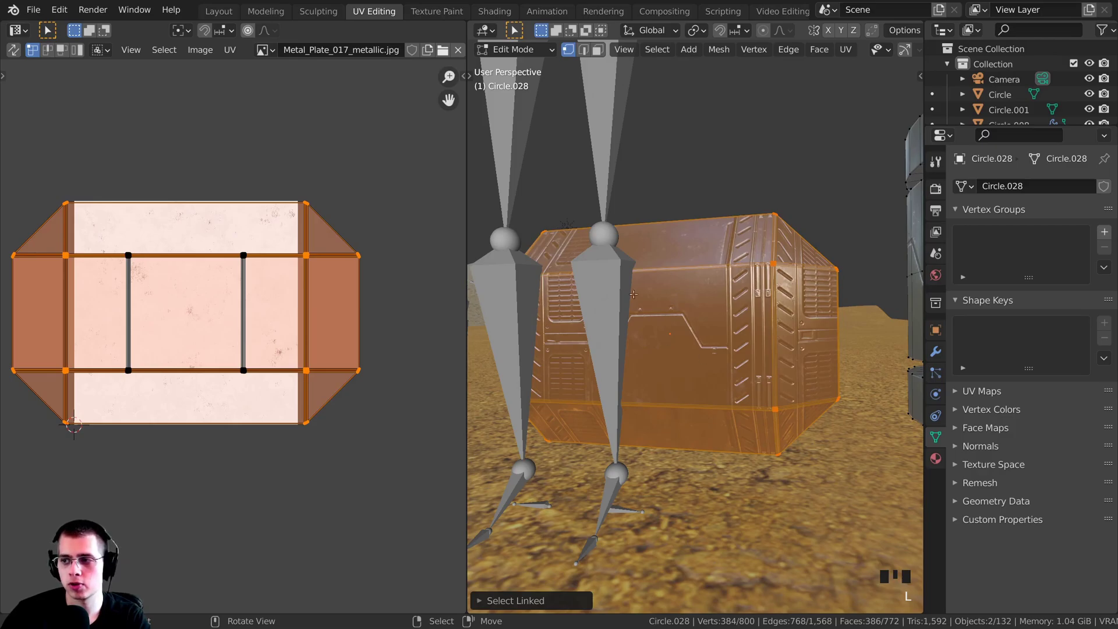
Select all of the box's UVs and rotate them 90 degrees.
key("a")
key("a")
key("a")
key("a")
key("a")
key("a")
key("a")
key("a")
key("a")
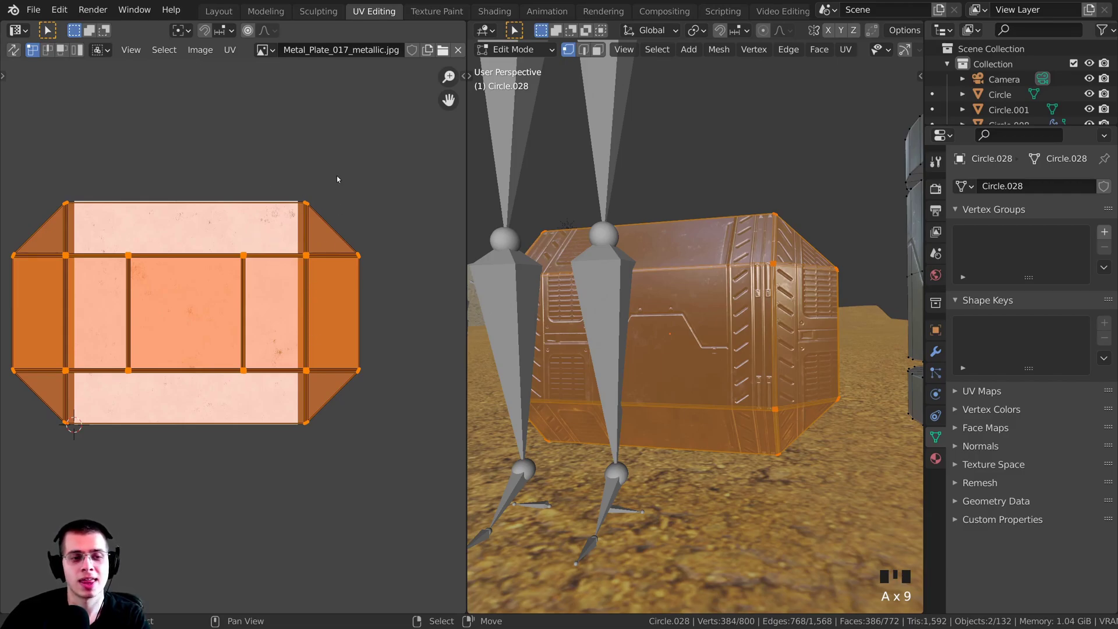
type("r90")
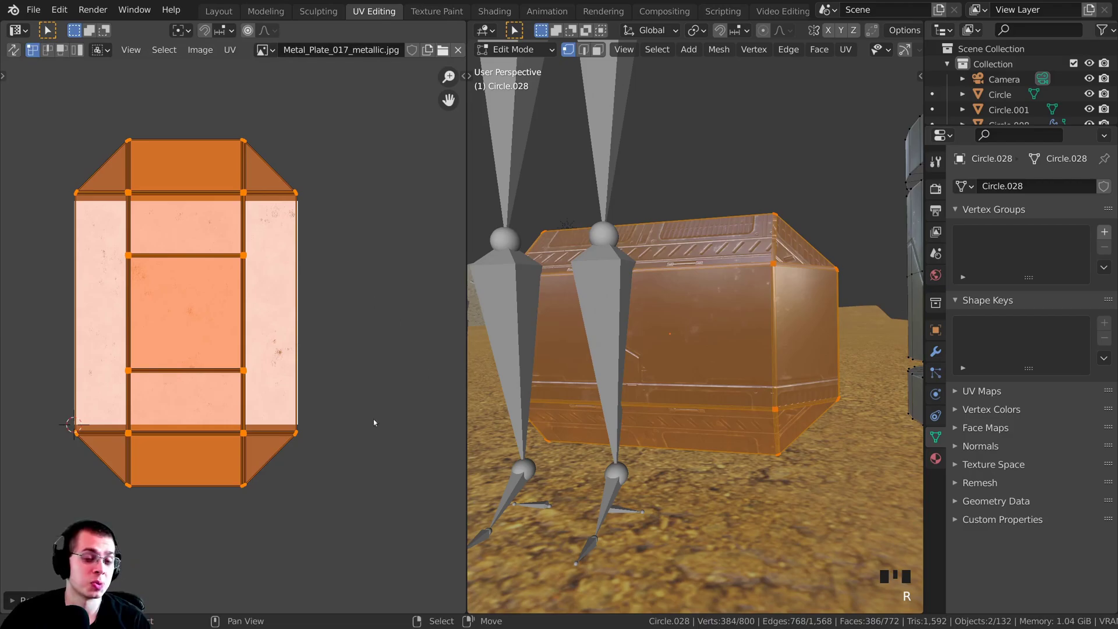
middle_click_drag(527, 363, 650, 379)
scroll(656, 393, "down", 1)
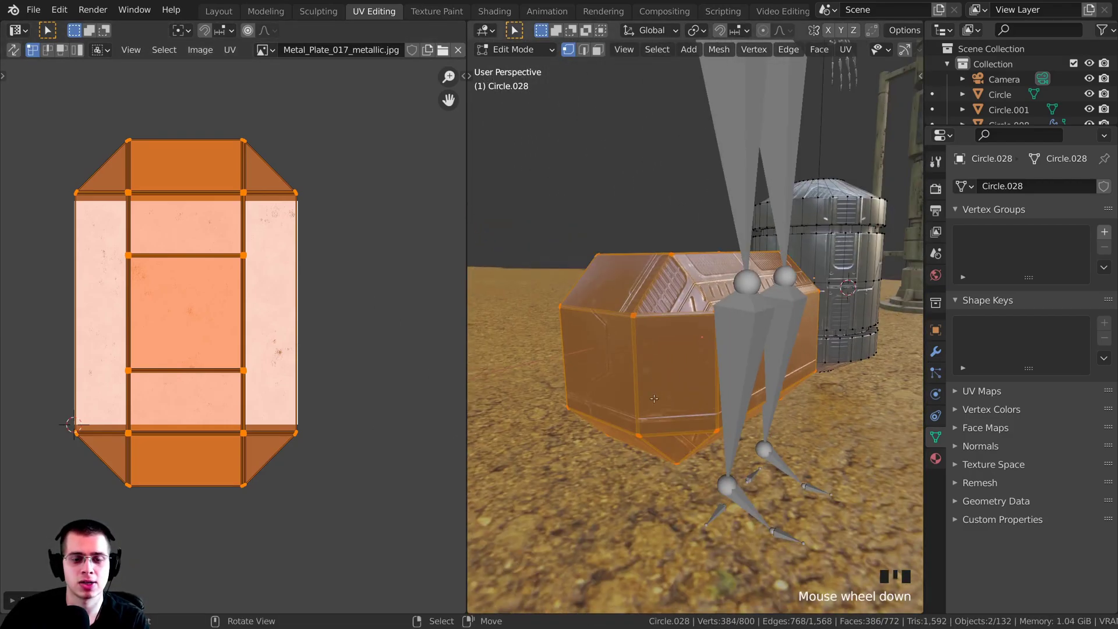
Shift the box's rotated UVs in the positive X direction so its sides use a different part of the texture.
key("g")
key("g")
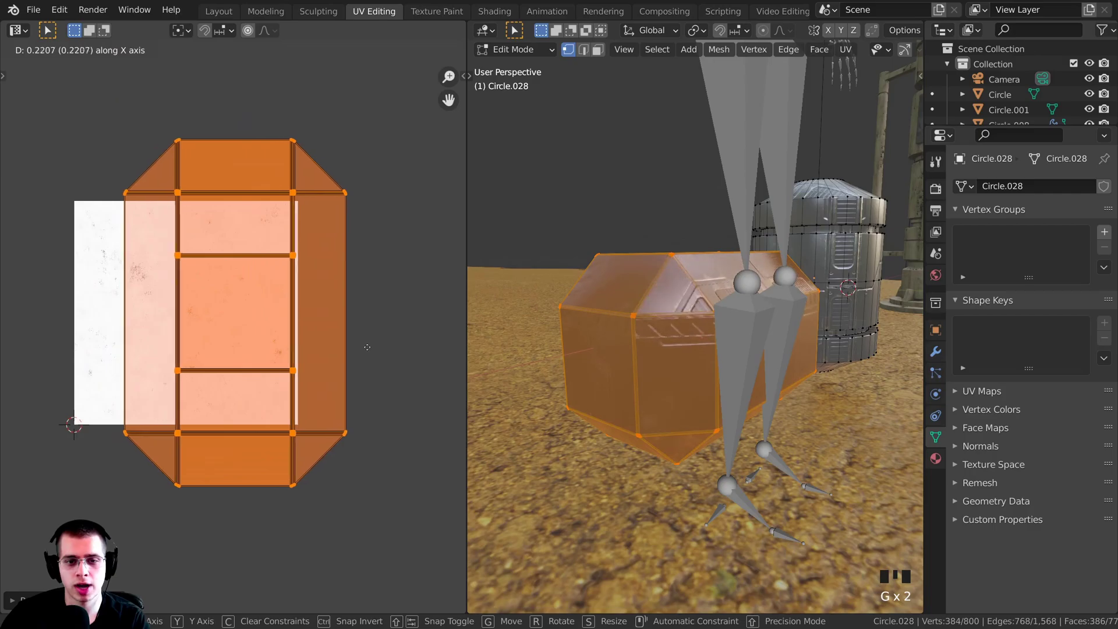
left_click(445, 364)
middle_click_drag(512, 349, 617, 337)
Enlarge the box's UVs and fine-tune their position along X to place the panel details on its sides.
key("s")
key("g")
left_click(319, 404)
key("s")
left_click(352, 394)
key("g")
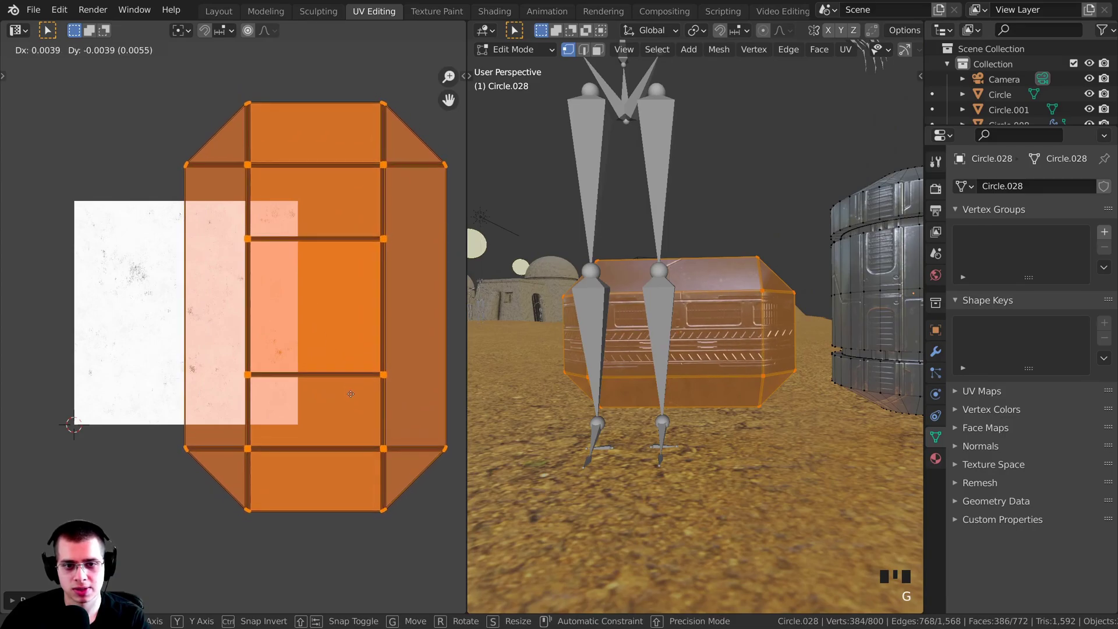
key("x")
left_click(353, 389)
key("s")
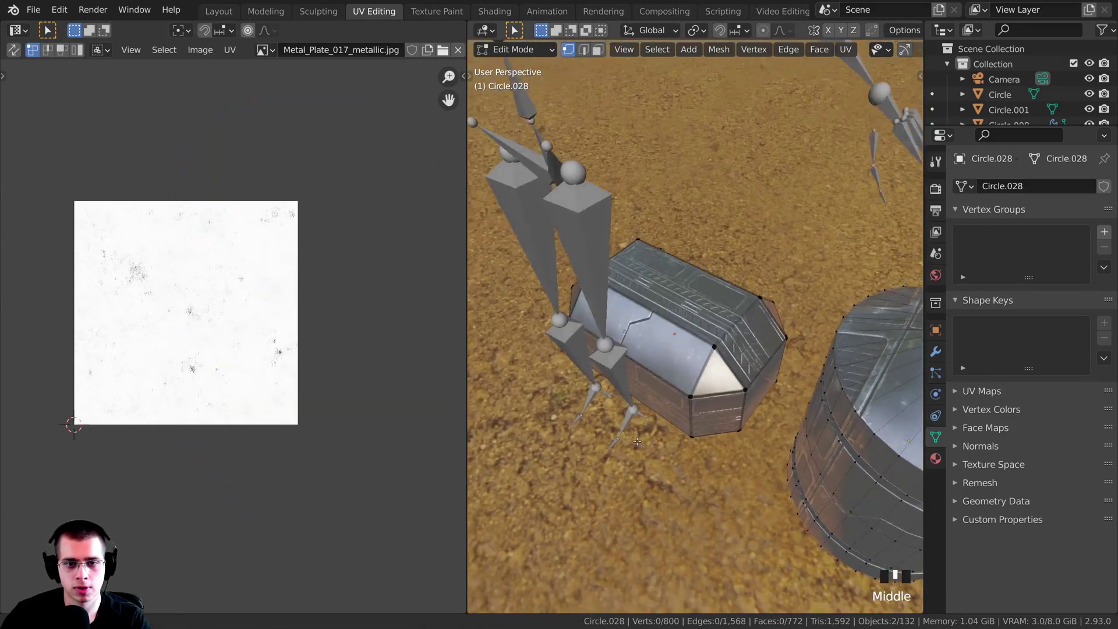
Enter Edit Mode on the grooved cylinder alone and select its entire mesh.
middle_click_drag(636, 441, 869, 373)
middle_click_drag(731, 227, 735, 313, "shift")
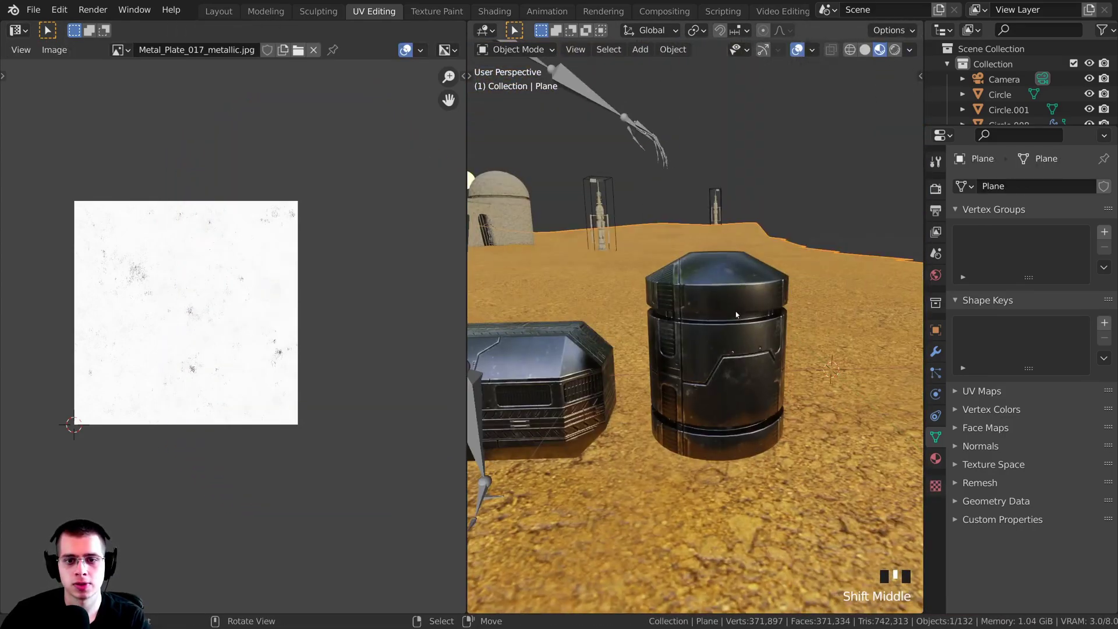
right_click(707, 298)
key("Tab")
scroll(693, 291, "up", 3)
key("a")
scroll(232, 334, "up", 2)
key("a")
middle_click_drag(780, 373, 658, 355)
middle_click_drag(658, 355, 709, 206, "shift")
scroll(640, 326, "up", 3)
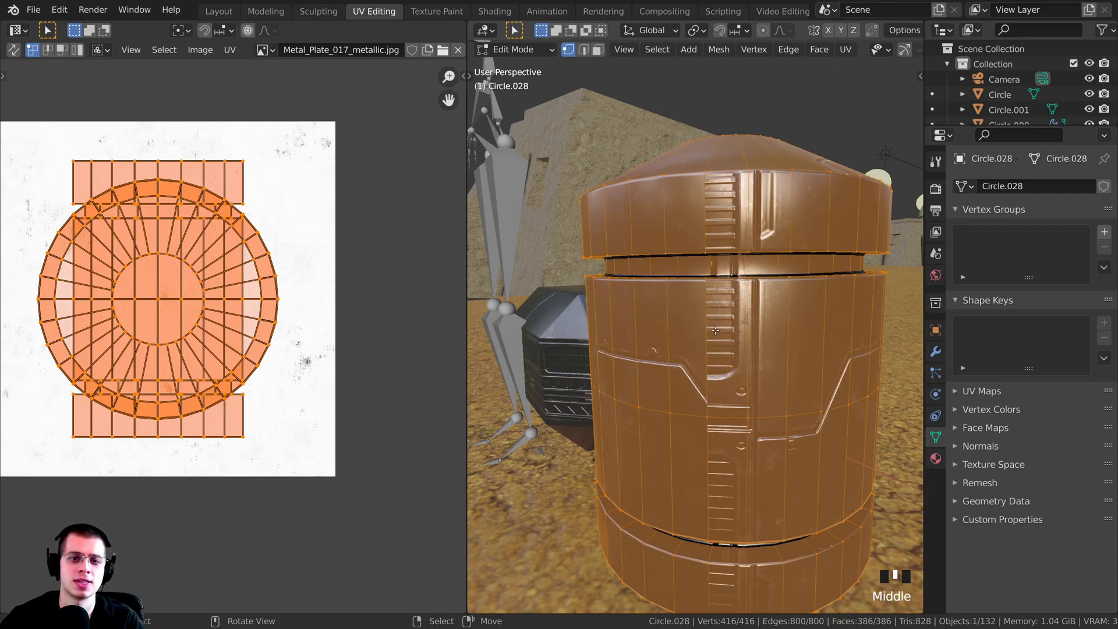
Slide the cylinder's UVs slightly in the positive X direction and check the texture in Object Mode.
key("g")
middle_click(235, 358)
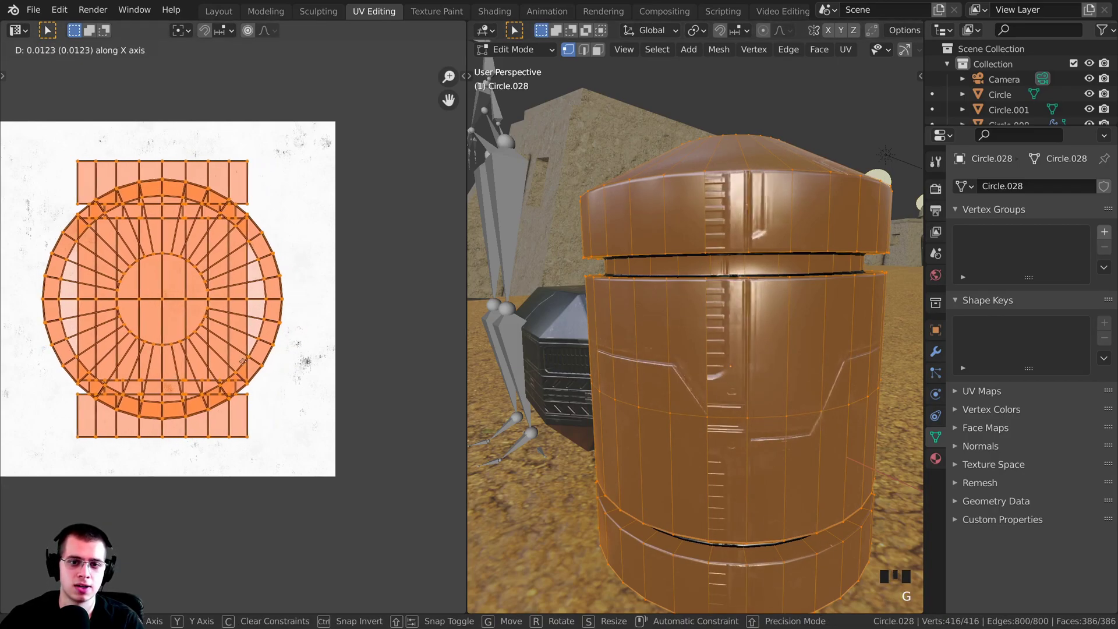
left_click(271, 367)
key("Tab")
middle_click_drag(762, 327, 797, 280)
Slide the cylinder's UVs further along X to bring the detailed panel strip onto its side, and return to Object Mode.
key("Tab")
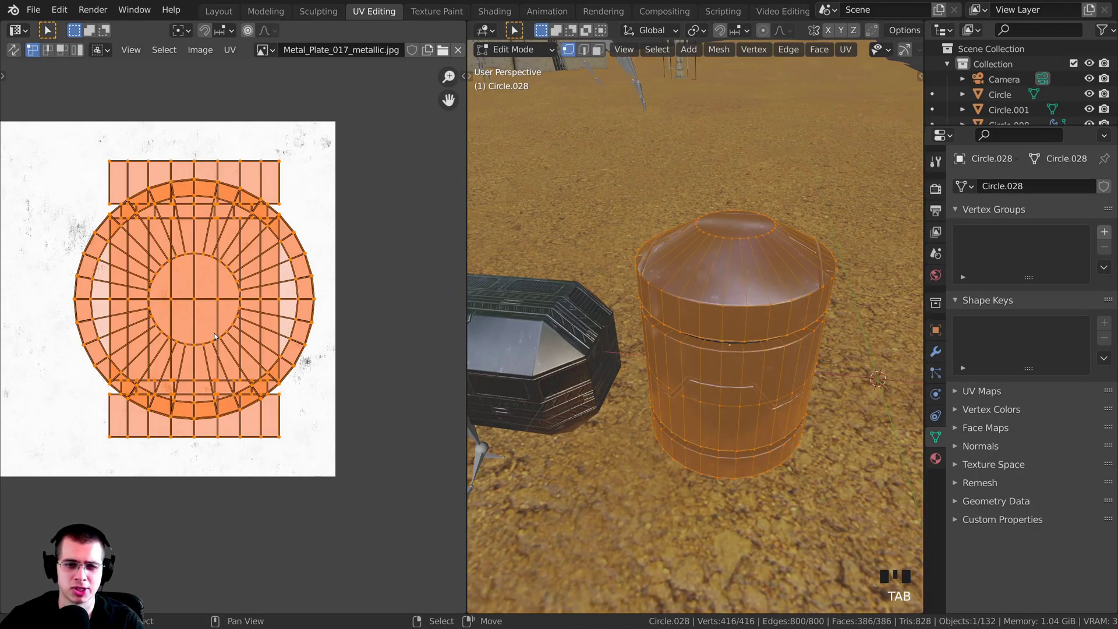
key("g")
key("x")
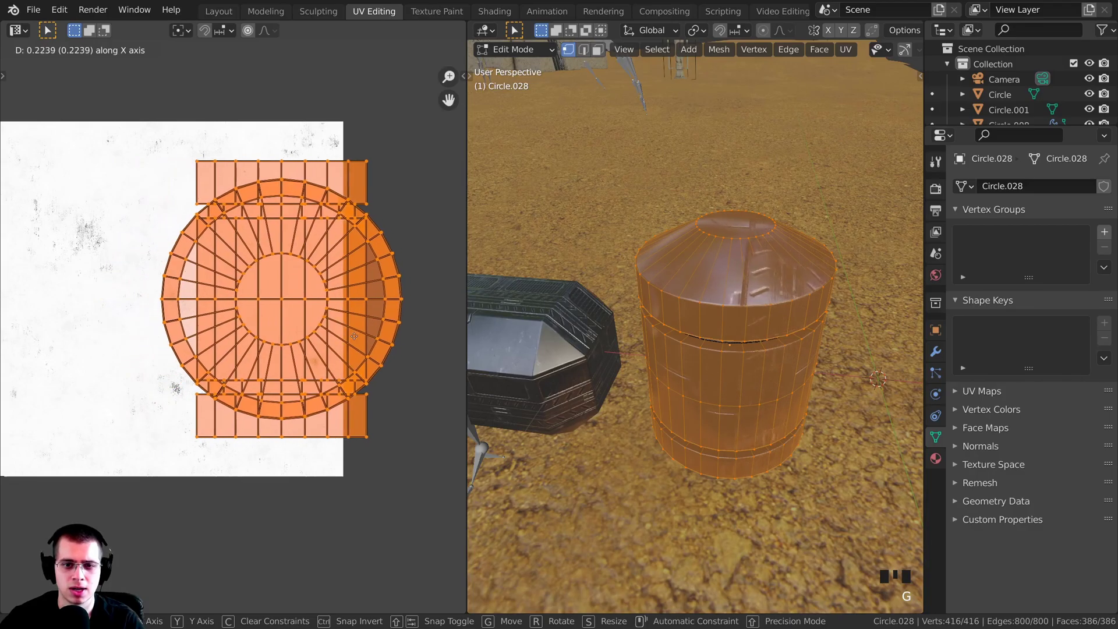
left_click(385, 337)
middle_click_drag(547, 396, 627, 302)
key("Tab")
scroll(839, 365, "down", 5)
Save the Tatooine Environment.blend file.
key("ctrl+s")
right_click(706, 313)
key("ctrl+s")
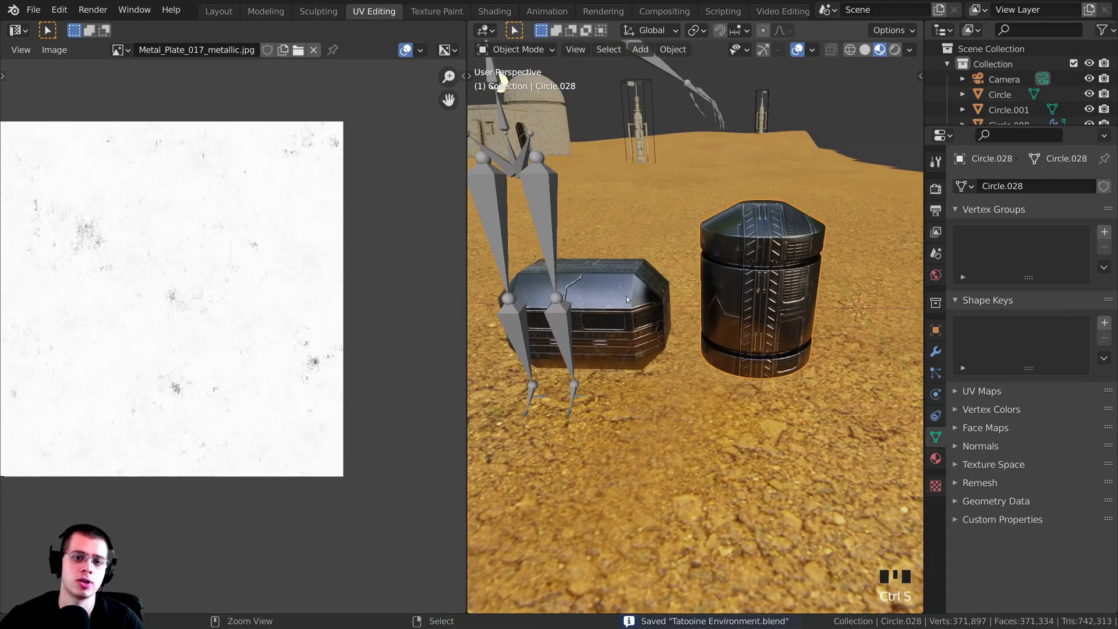
Return to the Layout workspace, use Material Preview shading and deselect all objects.
left_click(212, 14)
middle_click_drag(410, 265, 434, 239, "shift")
key("z")
left_click(447, 470)
key("alt+a")
scroll(454, 408, "down", 4)
middle_click_drag(460, 395, 467, 326)
scroll(363, 338, "up", 2)
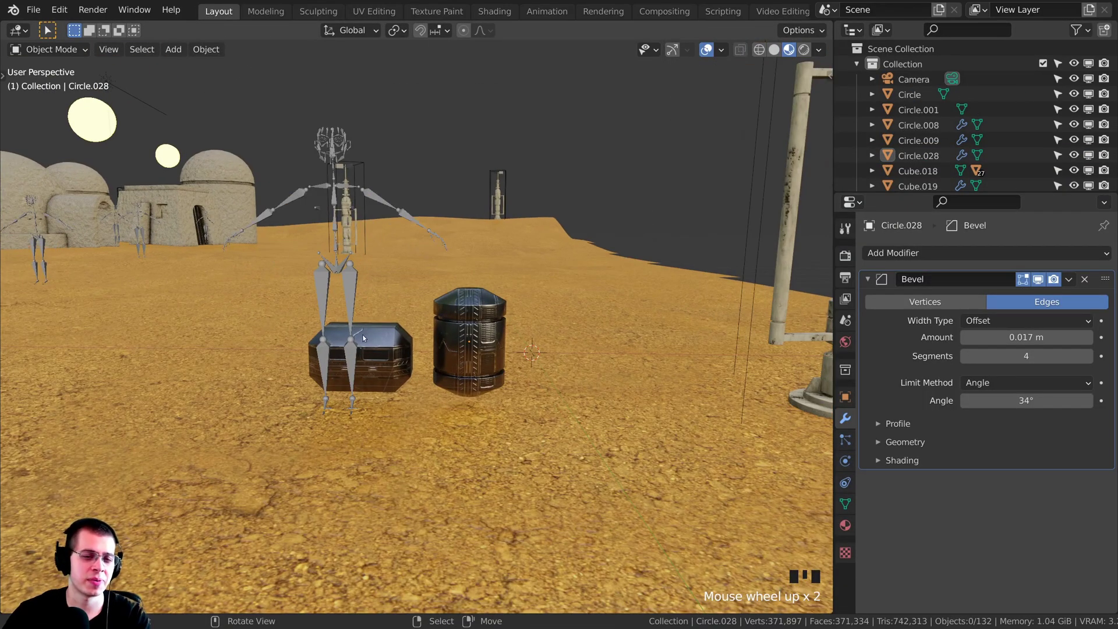
Move the box and cylinder together toward the domed building, by -15.13 m in X and 17.729 m in Y, in top view.
right_click(381, 338)
right_click(475, 333, "shift")
key("g")
right_click(449, 216)
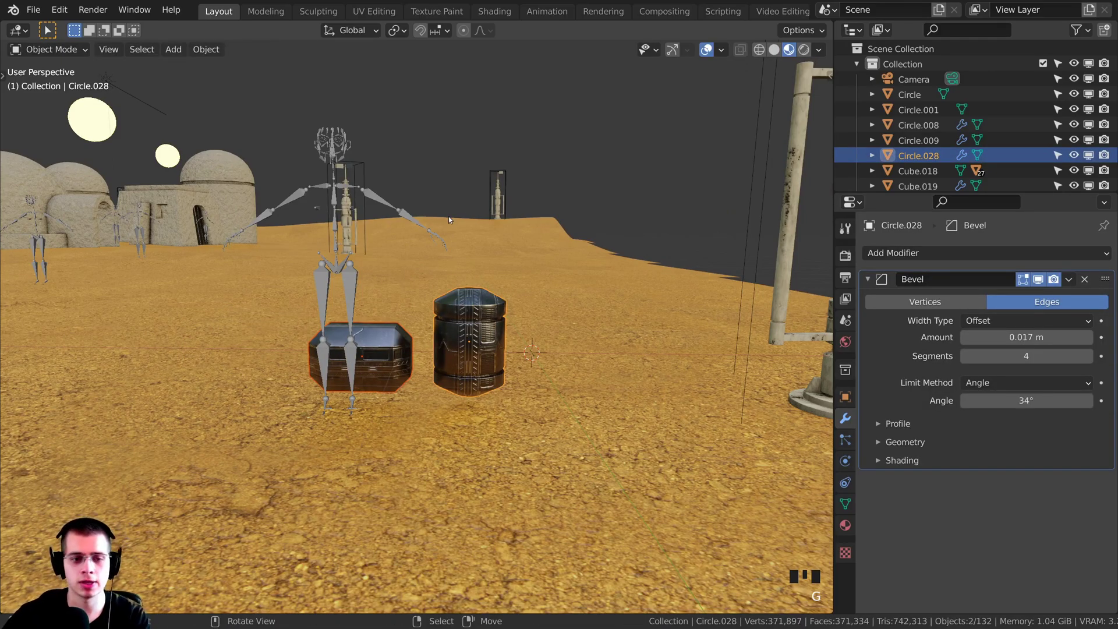
key("KP_7")
scroll(446, 265, "down", 12)
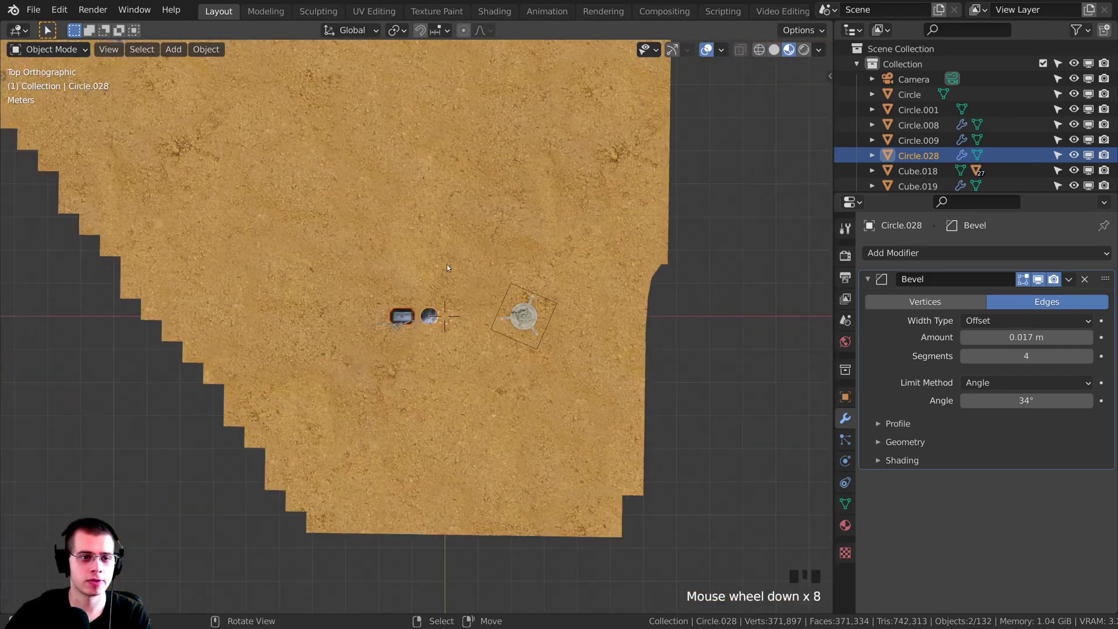
middle_click_drag(407, 275, 485, 380, "shift")
left_click(283, 129)
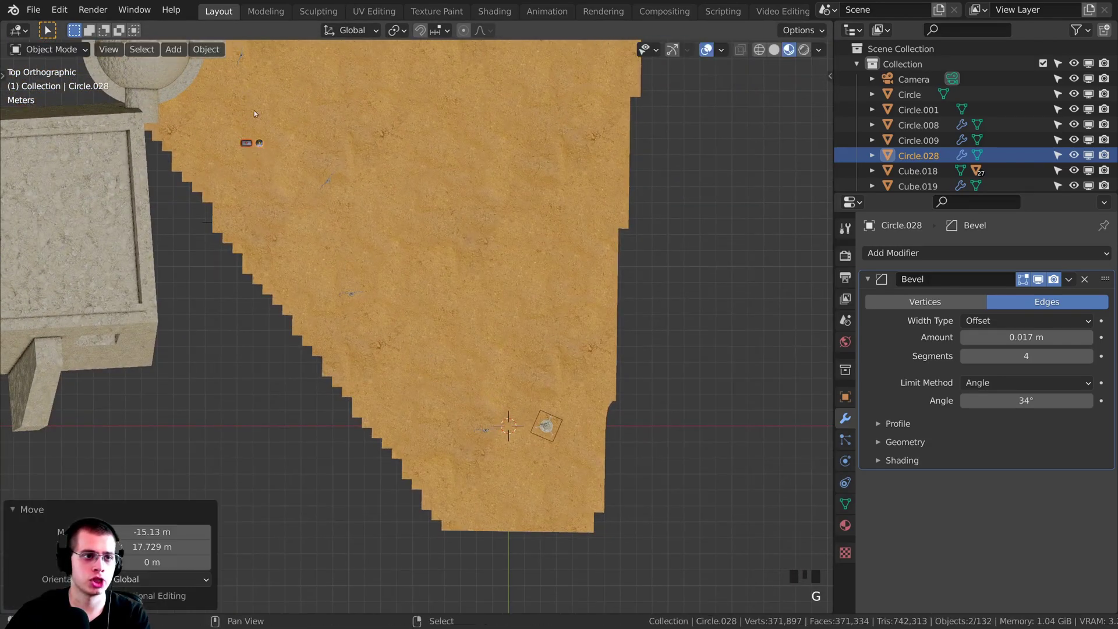
middle_click_drag(284, 129, 444, 380, "shift")
left_click(440, 306)
Move the cylinder alone beside the domed building's side extension.
right_click(661, 167)
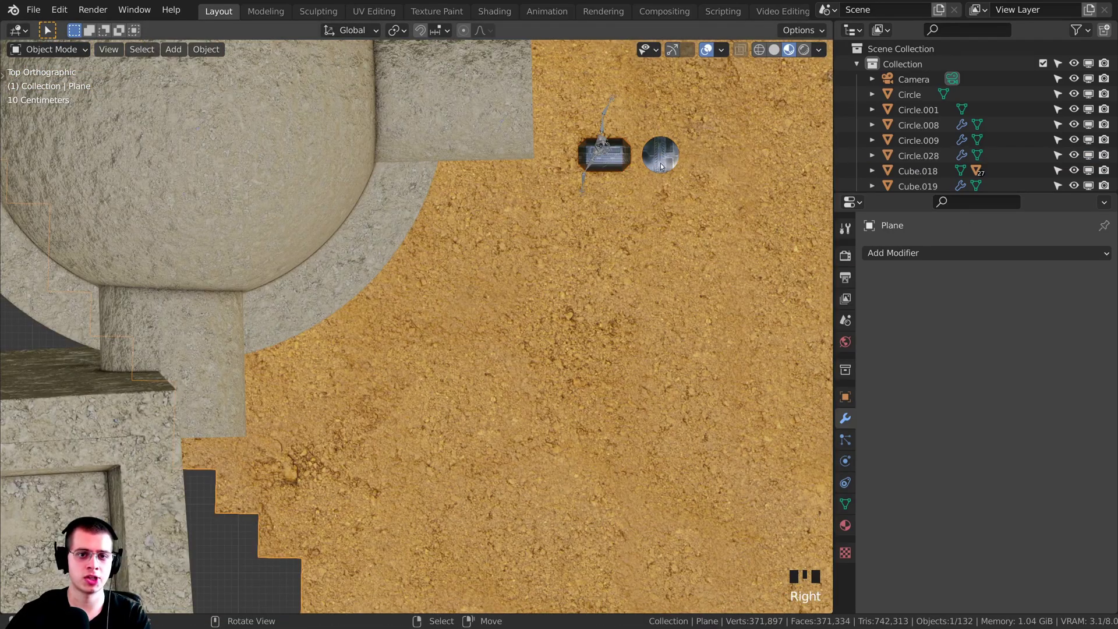
right_click(661, 166)
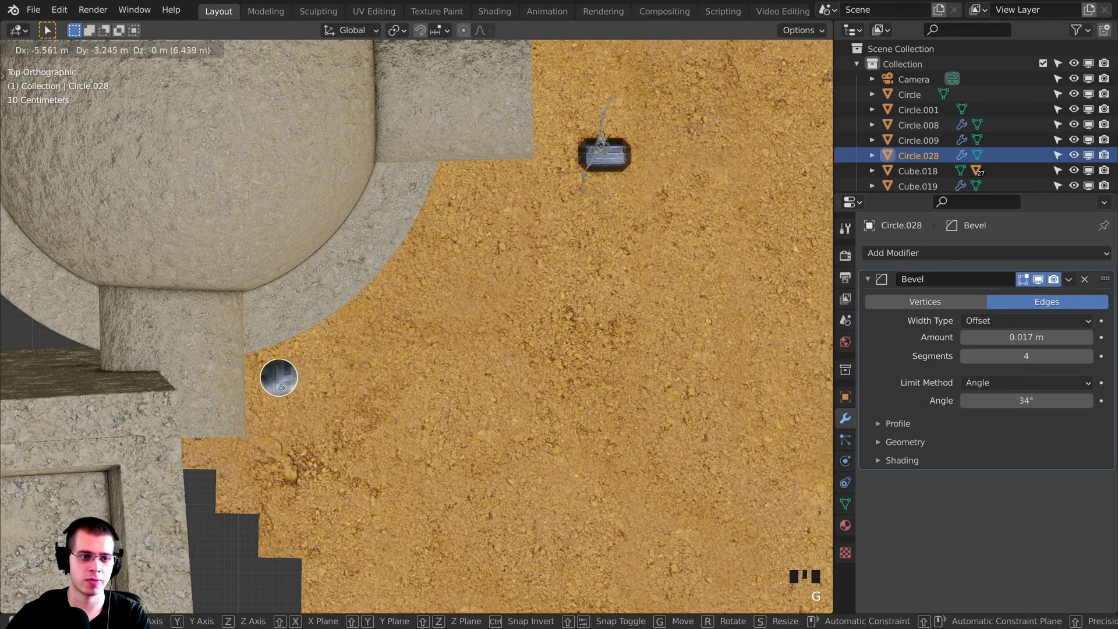
middle_click_drag(340, 401, 442, 233)
middle_click_drag(442, 233, 260, 301, "shift")
Scale the cylinder by 1.011 and check its placement through the camera view.
key("s")
left_click(491, 304)
key("KP_0")
scroll(491, 304, "up", 6)
scroll(260, 300, "up", 4)
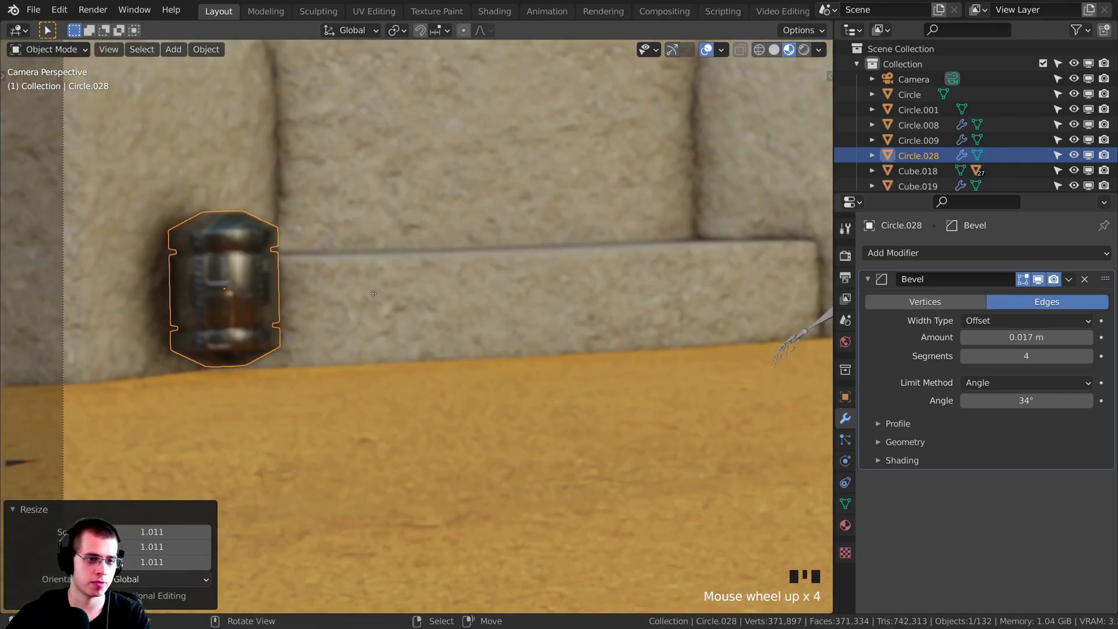
Rotate the cylinder and nudge it into place next to the building wall.
key("KP_Decimal")
scroll(377, 320, "down", 3)
middle_click_drag(377, 320, 533, 364)
key("r")
left_click(493, 323)
key("g")
left_click(481, 325)
key("g")
left_click(489, 325)
scroll(489, 324, "down", 7)
Move the beveled box in front of the domed building and set it on the sand beside the arched entrance's pillar.
key("alt+a")
left_click(483, 372)
key("g")
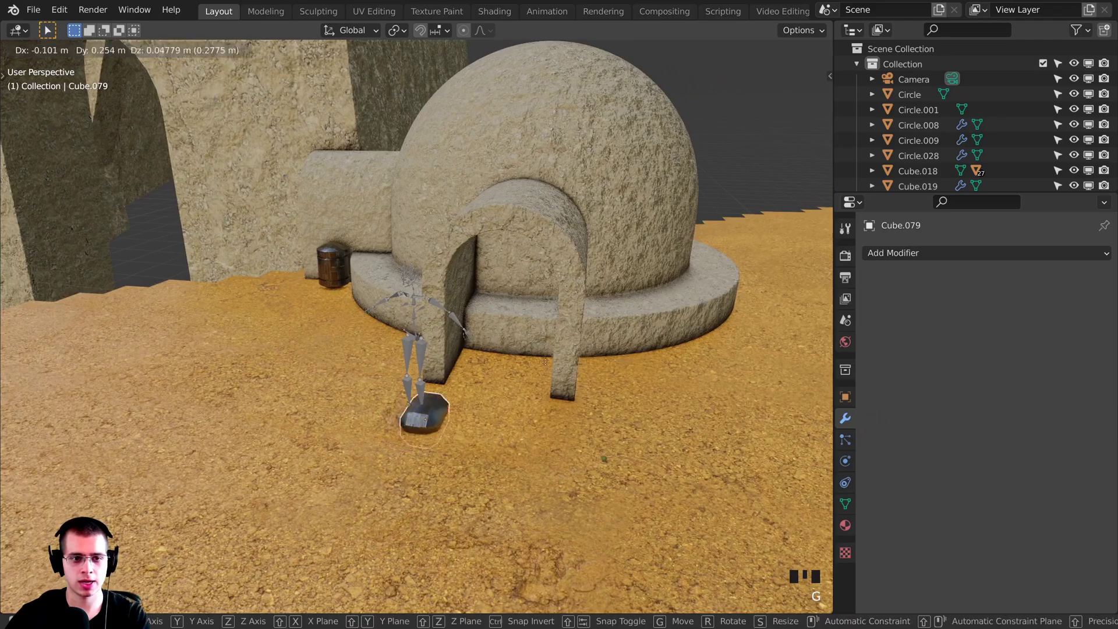
middle_click_drag(650, 359, 575, 319, "shift")
key("KP_Decimal")
scroll(540, 331, "down", 6)
key("g")
left_click(457, 294)
key("g")
left_click(495, 278)
middle_click_drag(575, 319, 443, 279, "shift")
key("g")
Duplicate the beveled box and shift the copy along Y so it sits beside the original at the arch.
key("shift+d")
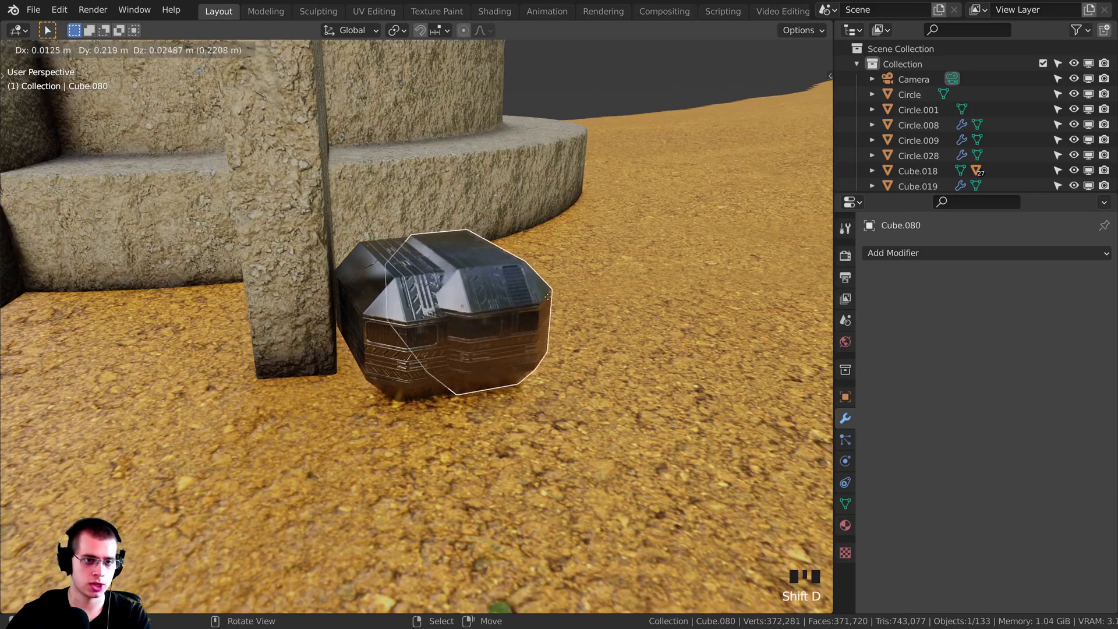
key("y")
left_click(626, 343)
middle_click_drag(626, 343, 614, 249)
key("g")
key("y")
left_click(603, 402)
Duplicate the box again, turn the copy by -60.5°, and stack it on top of the two lower boxes.
key("shift+d")
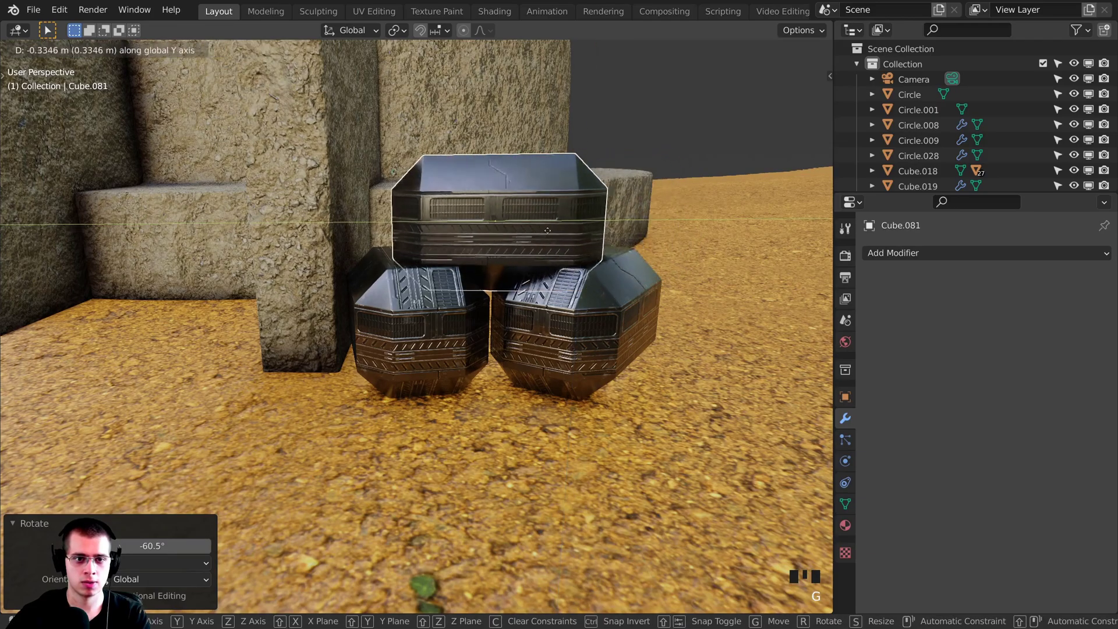
middle_click_drag(563, 249, 605, 250)
middle_click_drag(605, 251, 606, 325, "shift")
key("g")
key("z")
left_click(469, 305)
scroll(606, 296, "up", 2)
key("g")
left_click(605, 293)
Reposition the outer lower box horizontally and shift it 0.14288 m along X in the camera view.
left_click(605, 379)
key("g")
key("shift+z")
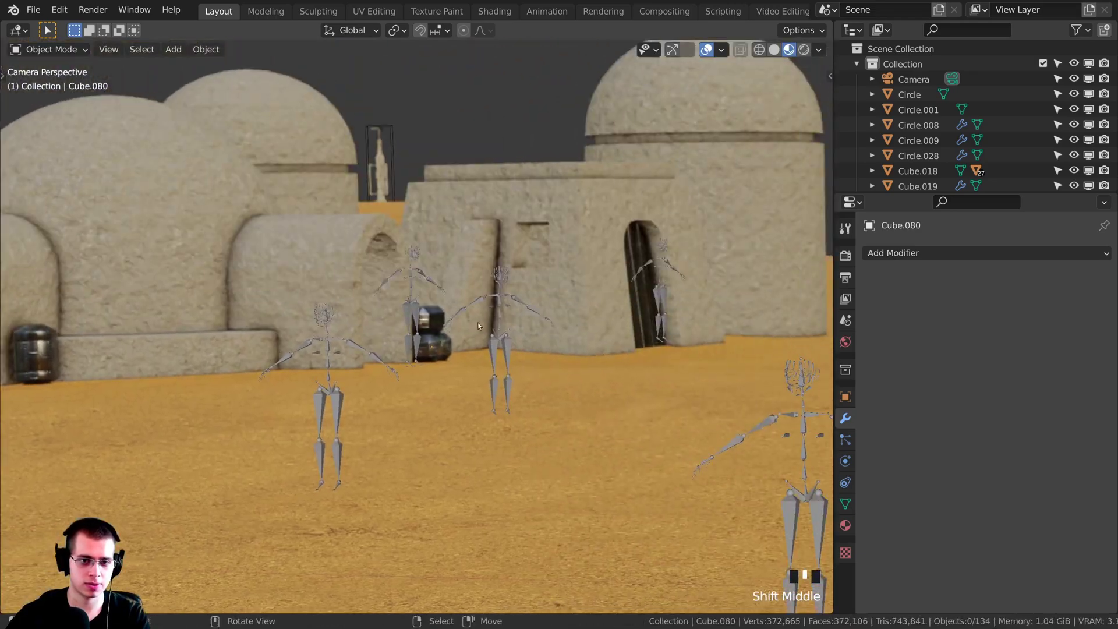
scroll(479, 326, "up", 4)
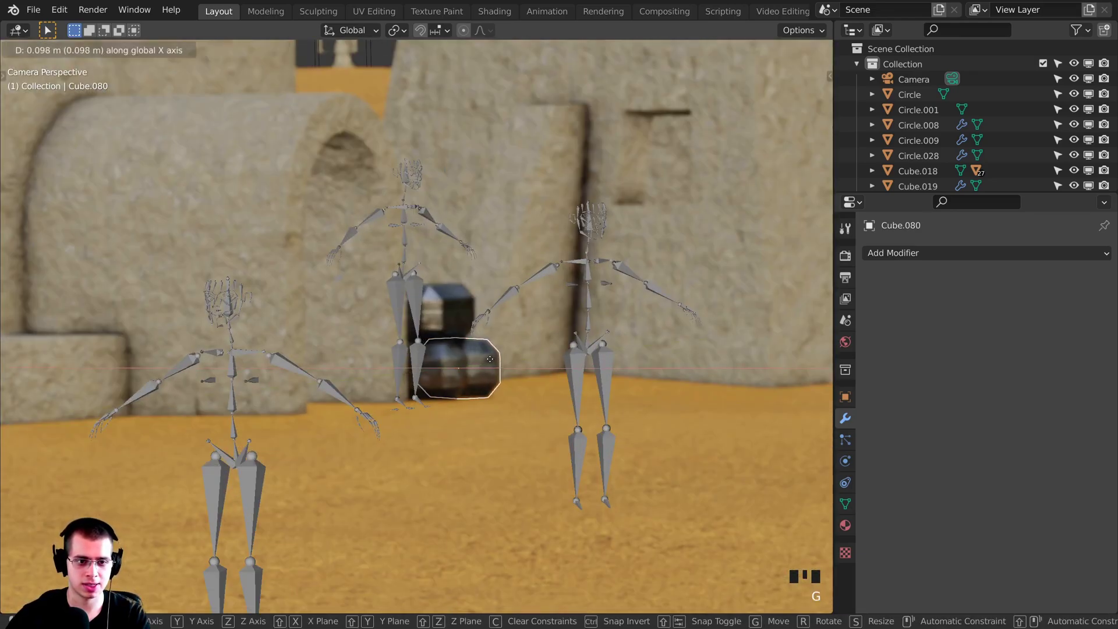
left_click(495, 359)
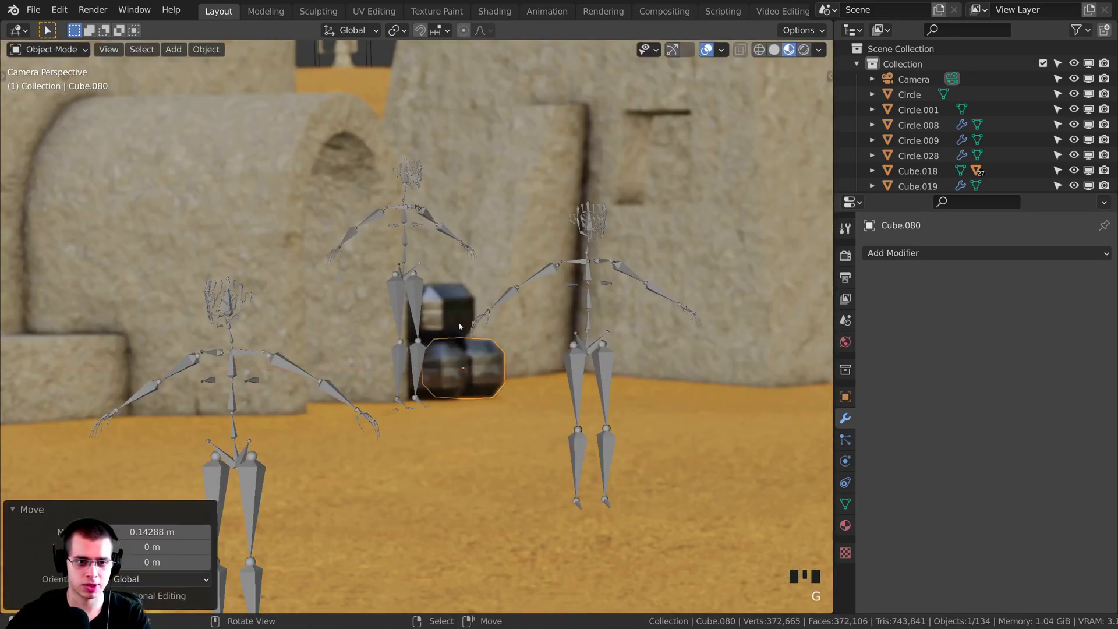
Rotate the boxes in the stack beside the arch to vary how they face the camera.
left_click(469, 312)
key("r")
left_click(474, 326)
middle_click_drag(473, 326, 387, 431)
key("KP_Decimal")
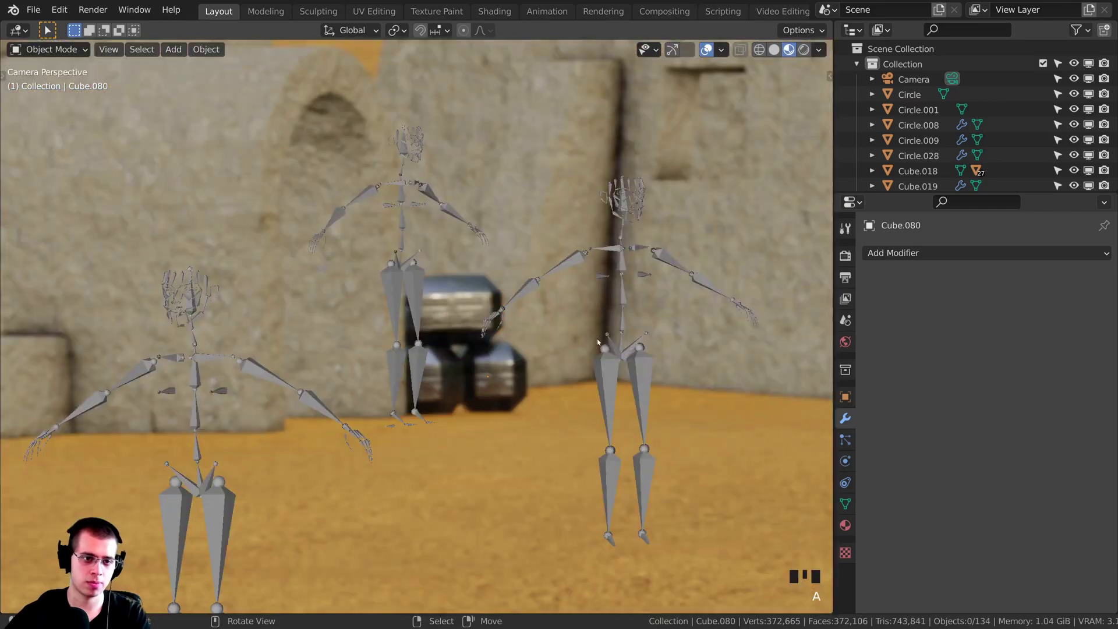
Preview the stacked boxes in rendered shading through the camera, using a render region and the full frame.
scroll(477, 361, "down", 8)
scroll(476, 363, "down", 3)
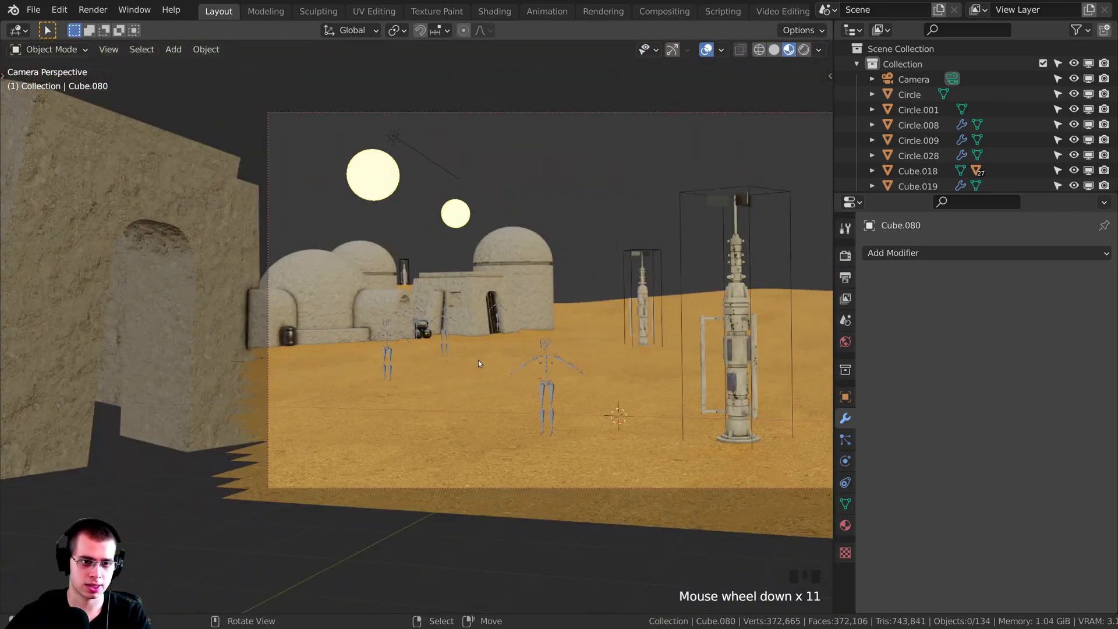
key("z")
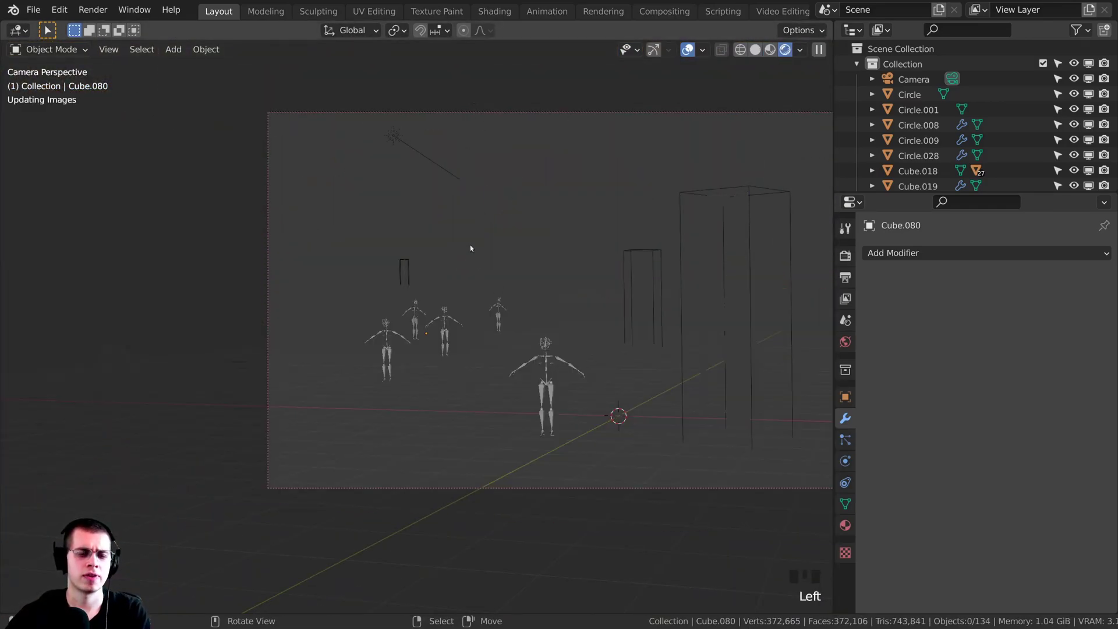
left_click(410, 297)
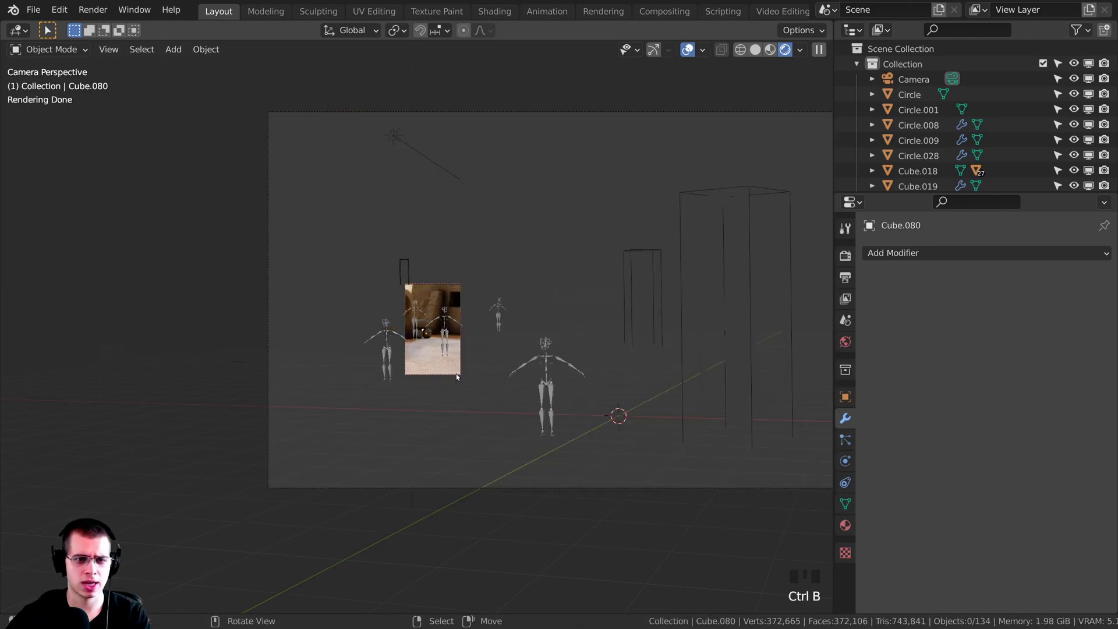
scroll(453, 373, "up", 10)
scroll(425, 294, "down", 6)
scroll(425, 295, "up", 7)
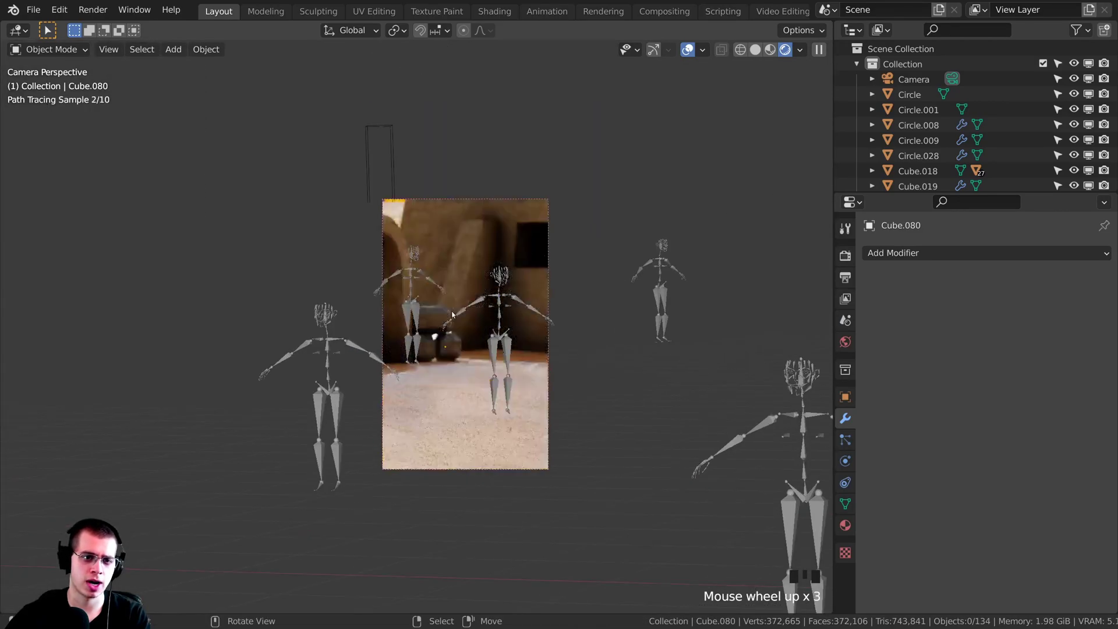
scroll(362, 275, "down", 16)
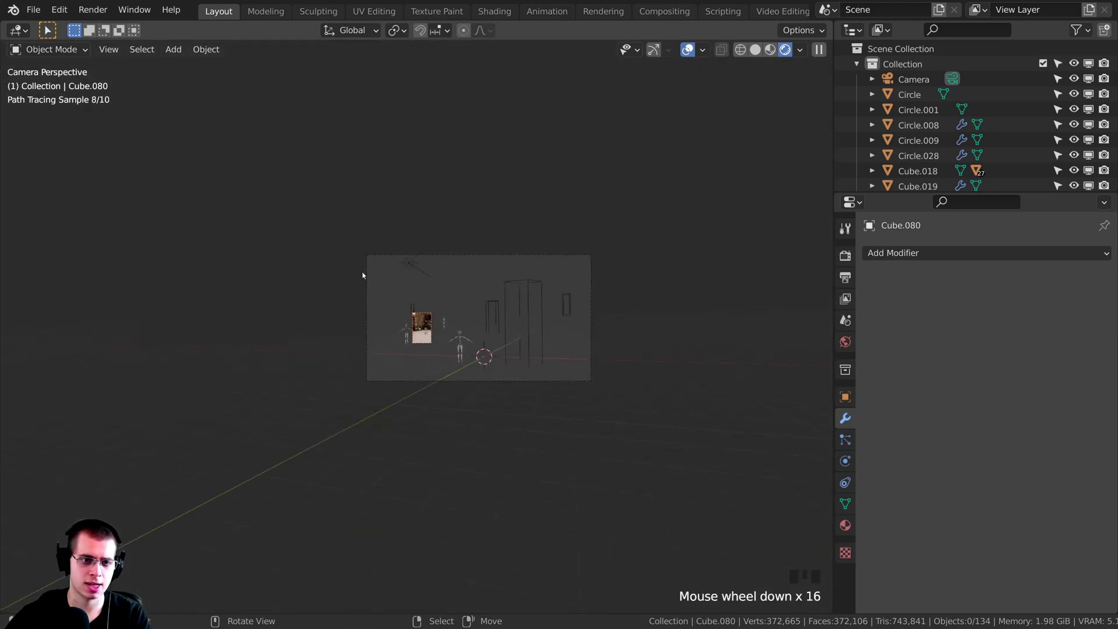
scroll(526, 205, "up", 4)
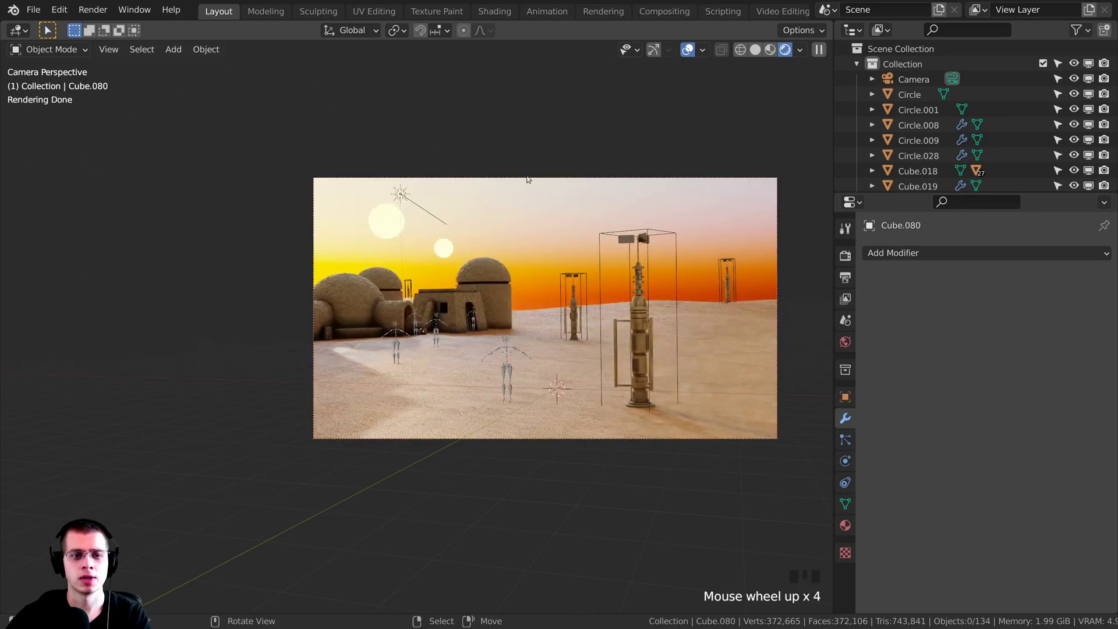
Select the camera, display its depth of field settings, and inspect the domed building and props with a render region.
right_click(528, 180)
scroll(893, 403, "down", 4)
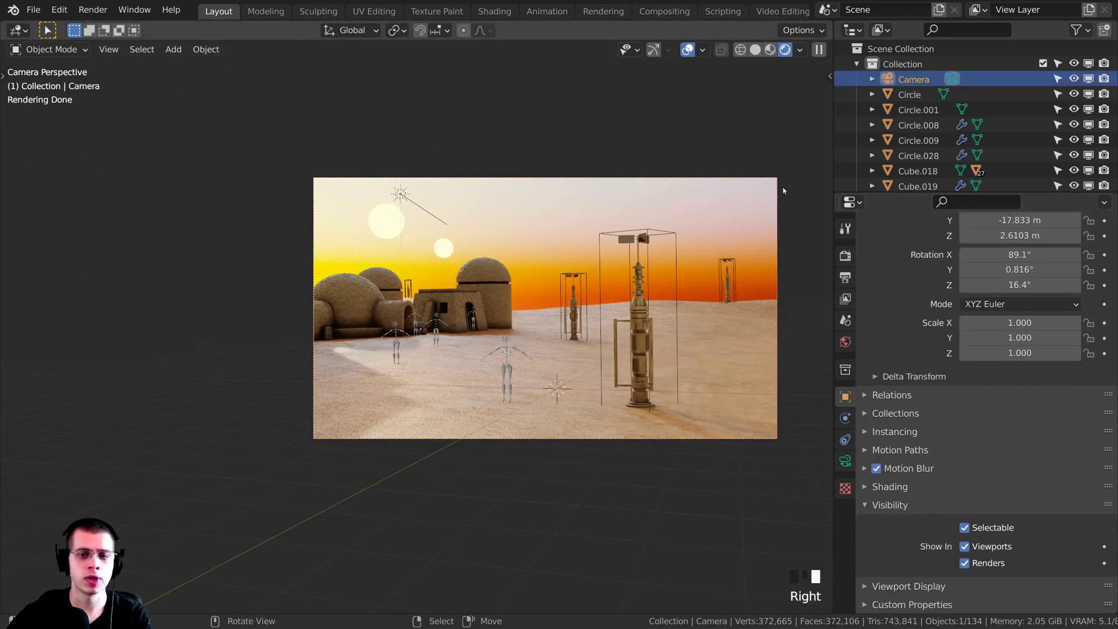
left_click(845, 463)
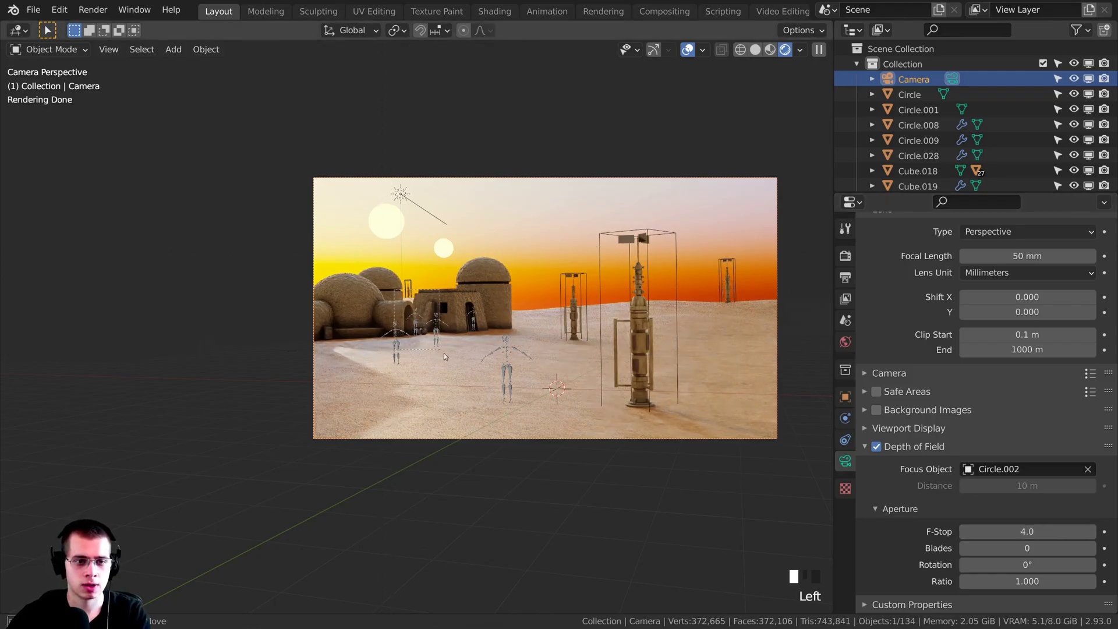
scroll(441, 354, "up", 14)
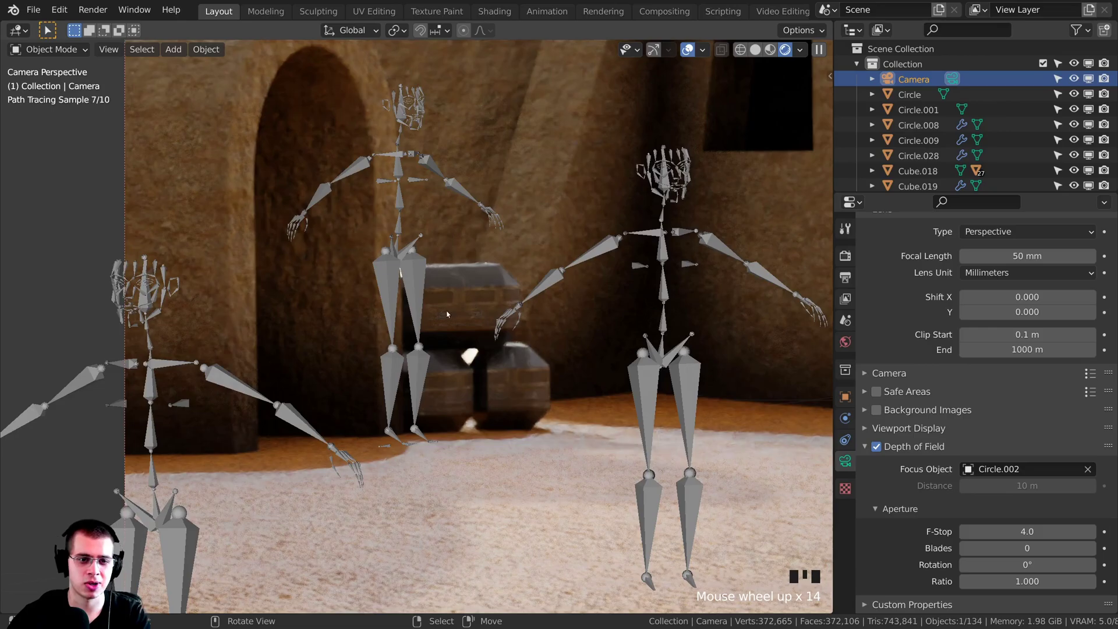
scroll(494, 314, "down", 13)
key("ctrl+b")
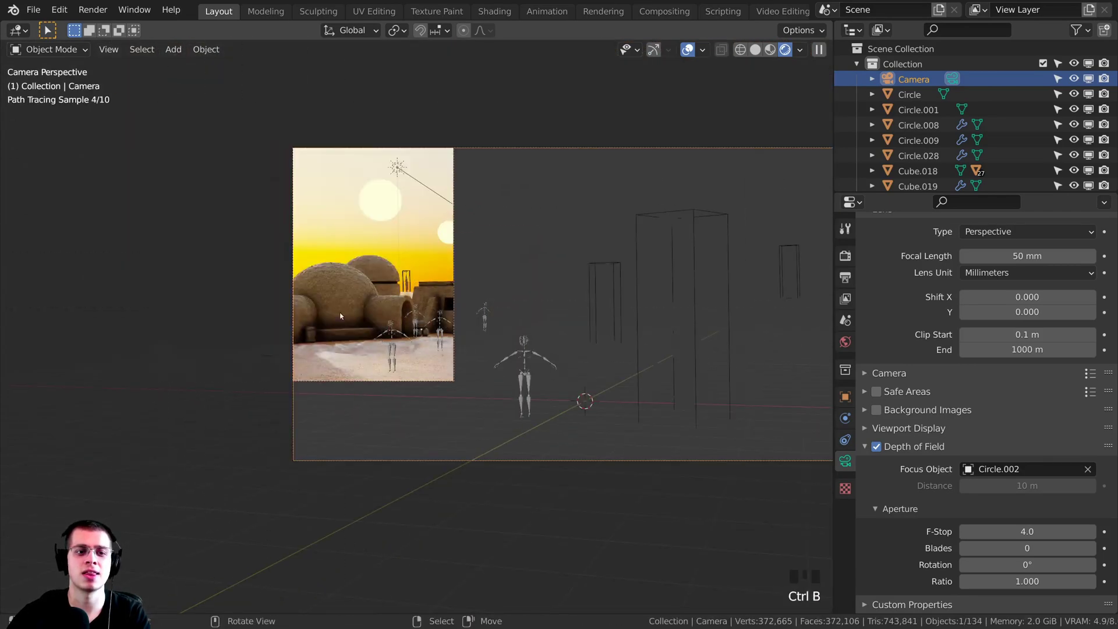
left_click_drag(233, 135, 779, 513)
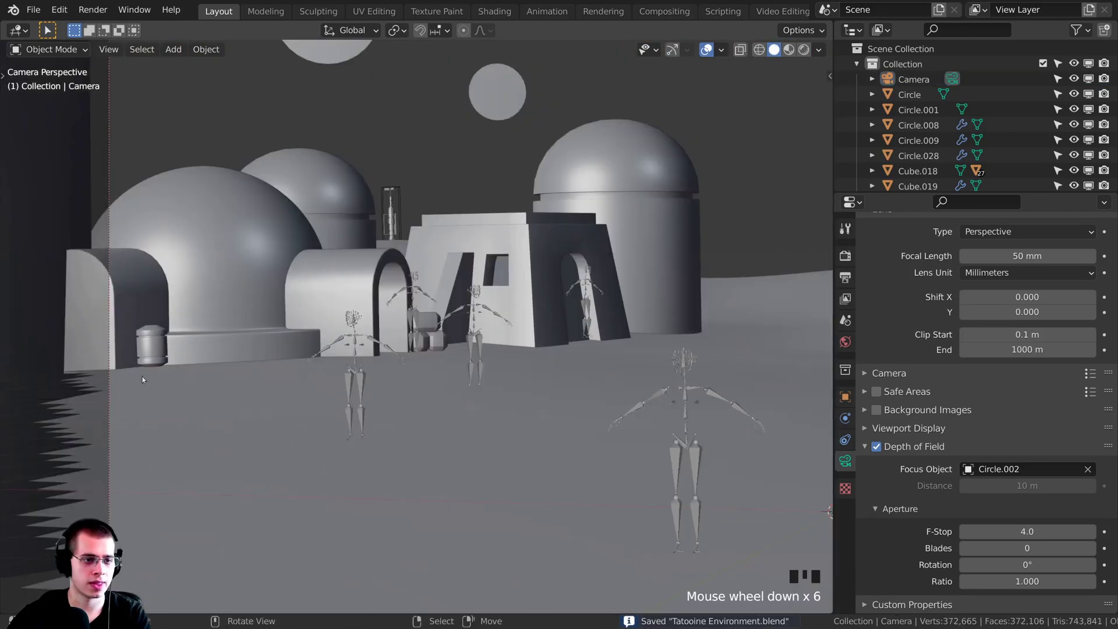
Duplicate the cylinder beside the domed building and move the copy toward the flat-roofed building in top view.
right_click(175, 364)
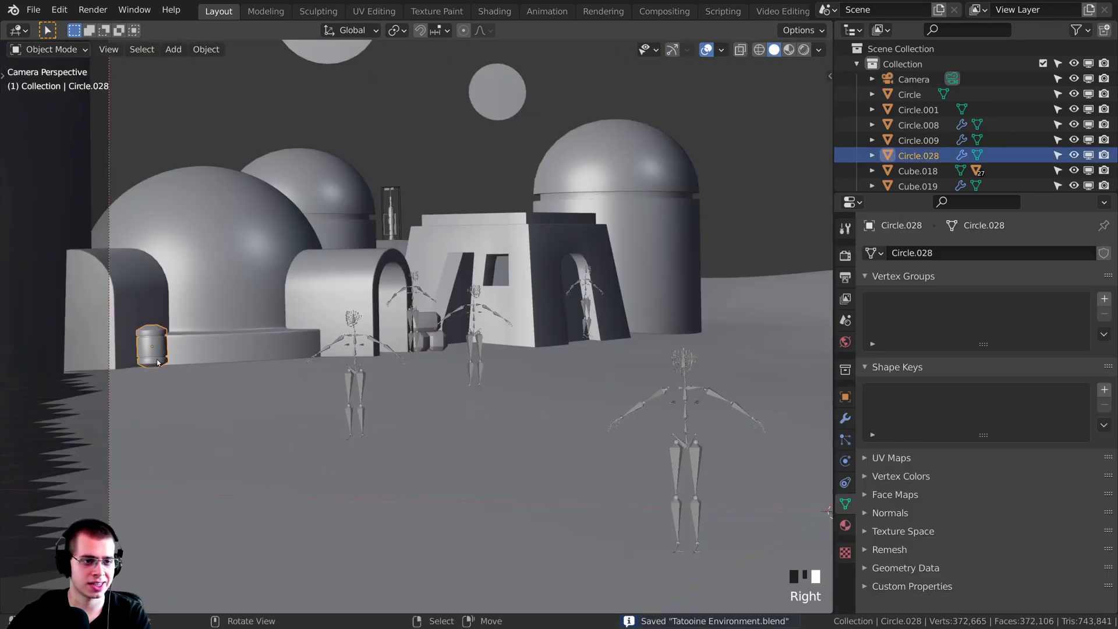
key("KP_7")
scroll(176, 364, "down", 15)
middle_click_drag(309, 365, 343, 434, "shift")
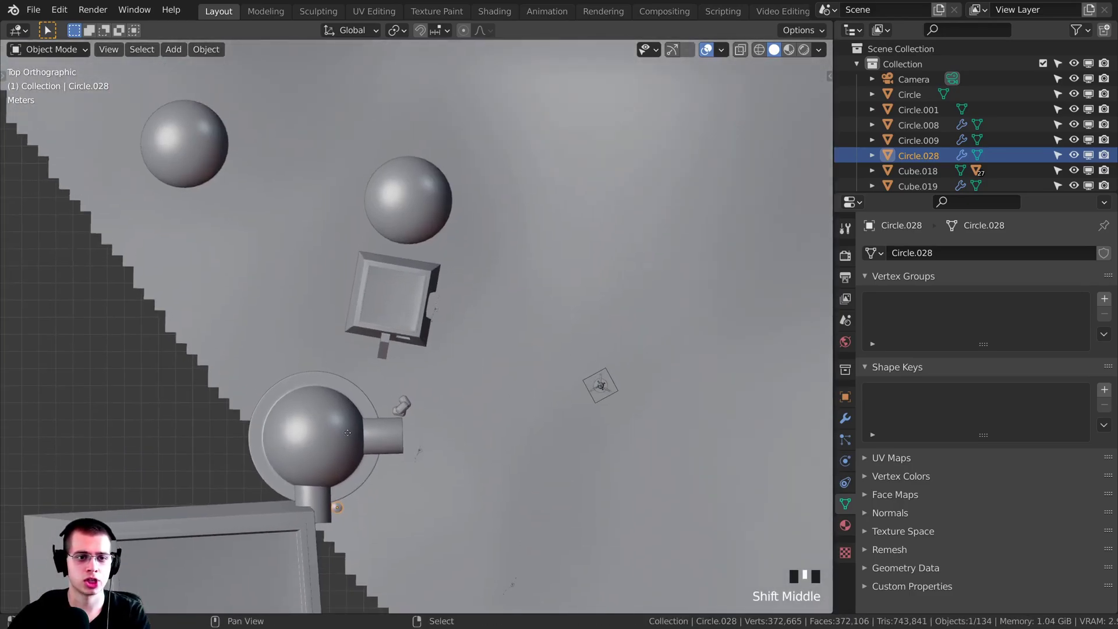
key("shift+d")
left_click(437, 290)
Fit the cylinder copy against the near corner of the flat-roofed building and save the file.
scroll(438, 294, "up", 5)
scroll(491, 377, "up", 4)
middle_click_drag(516, 402, 382, 347, "shift")
key("g")
left_click(439, 335)
scroll(472, 415, "up", 3)
key("g")
left_click(459, 400)
key("KP_Decimal")
key("alt+a")
scroll(531, 324, "down", 8)
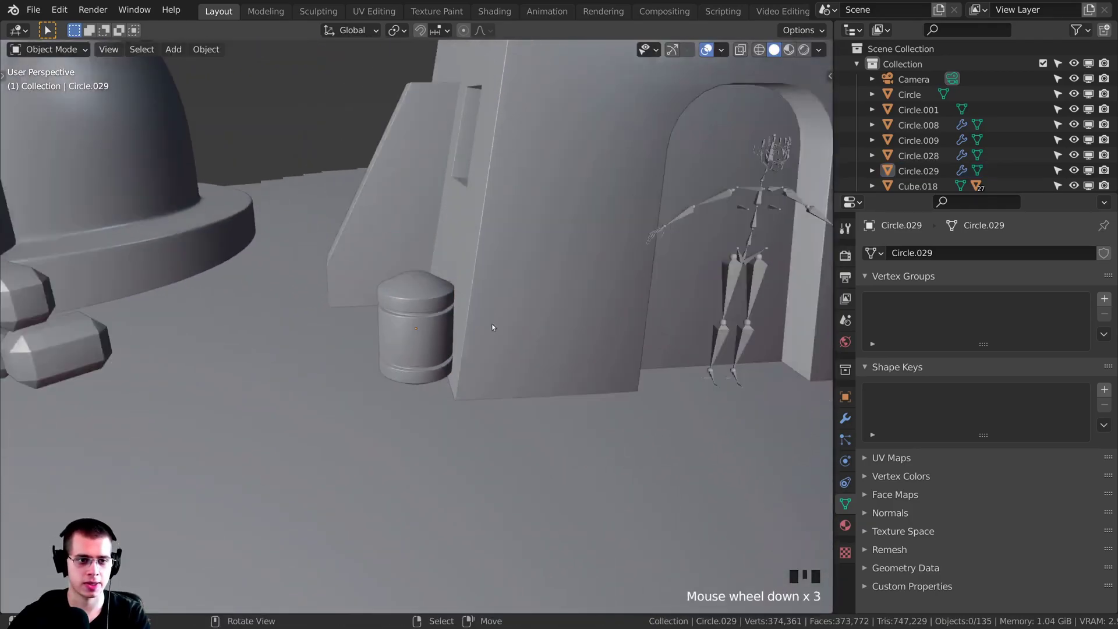
key("ctrl+s")
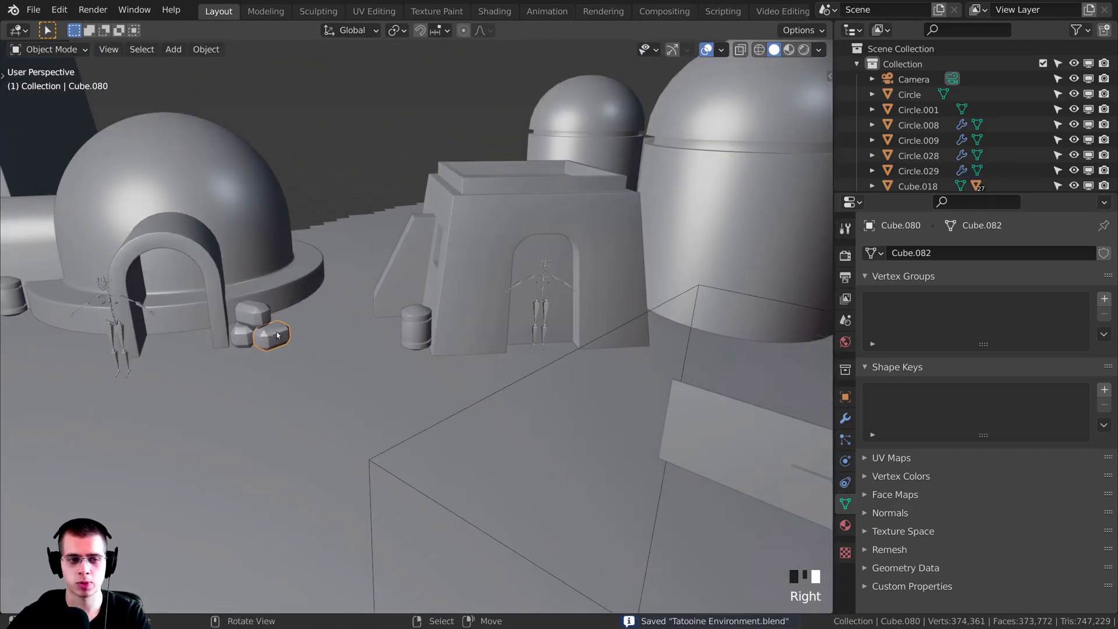
Duplicate the outer lower box by 1.7961 m in X and 3.912 m in Y and place it near the flat-roofed building's doorway.
key("KP_7")
key("shift+d")
scroll(521, 382, "up", 7)
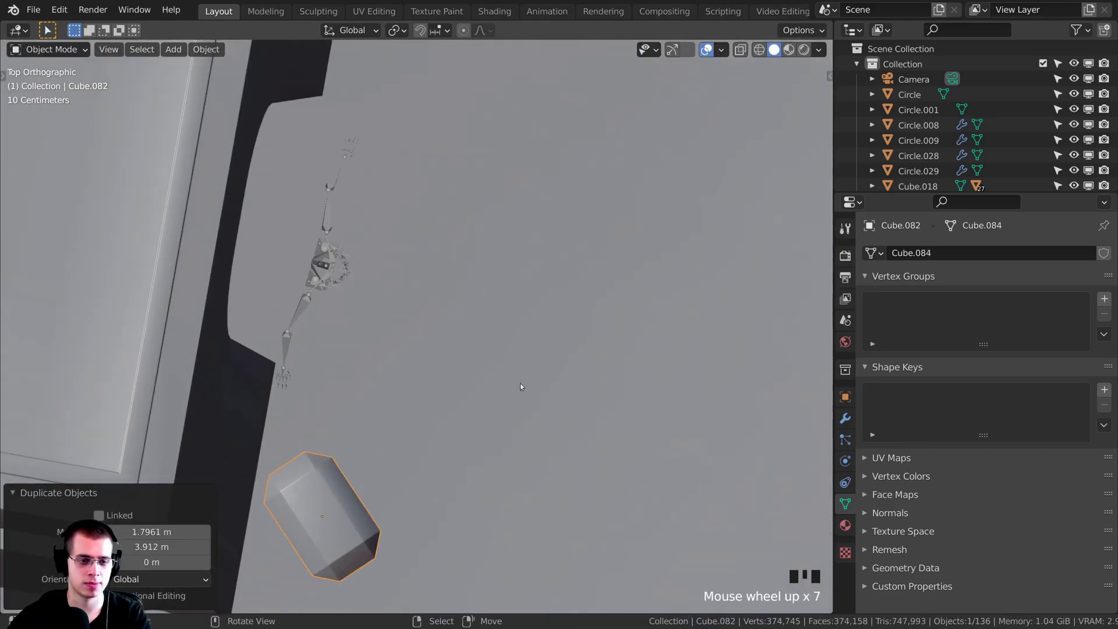
key("g")
left_click(460, 495)
middle_click_drag(461, 495, 487, 248, "shift")
Rotate the copied box alongside the flat-roofed building's front wall and adjust its height to rest on the sand.
key("r")
key("KP_Decimal")
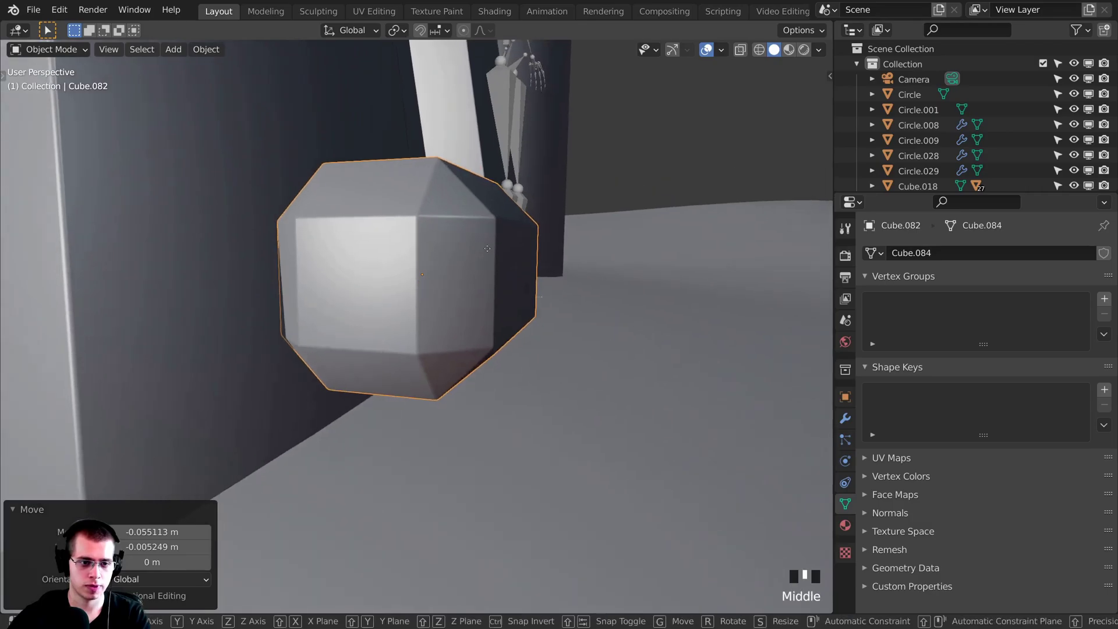
key("g")
key("z")
left_click(495, 298)
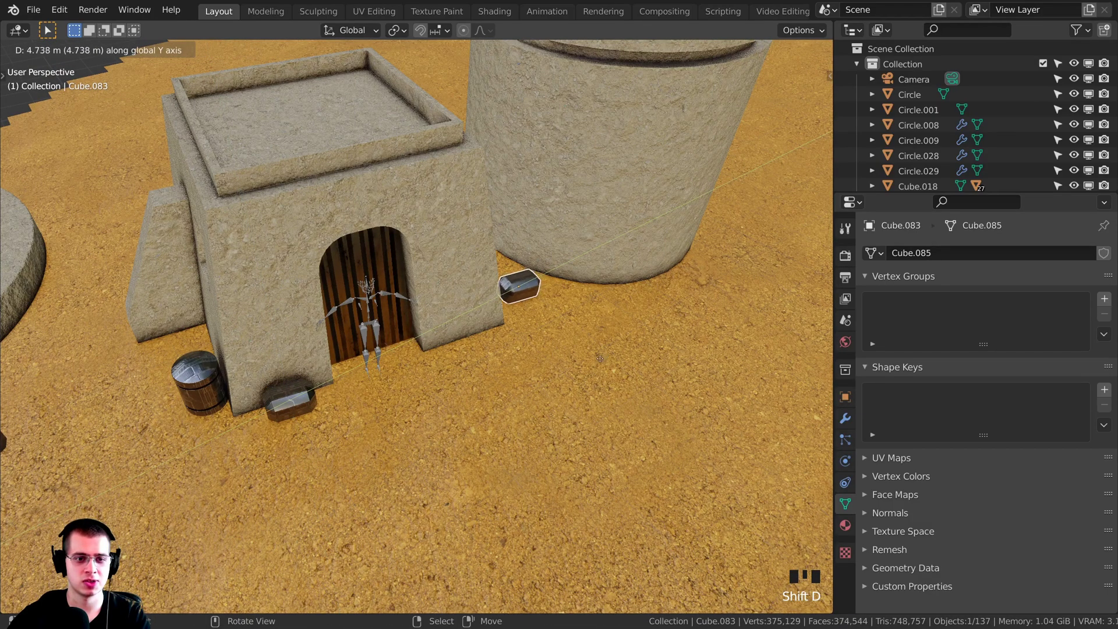
Duplicate the box along Y past the doorway, then rotate and fit it against the flat-roofed building's far corner.
key("KP_Decimal")
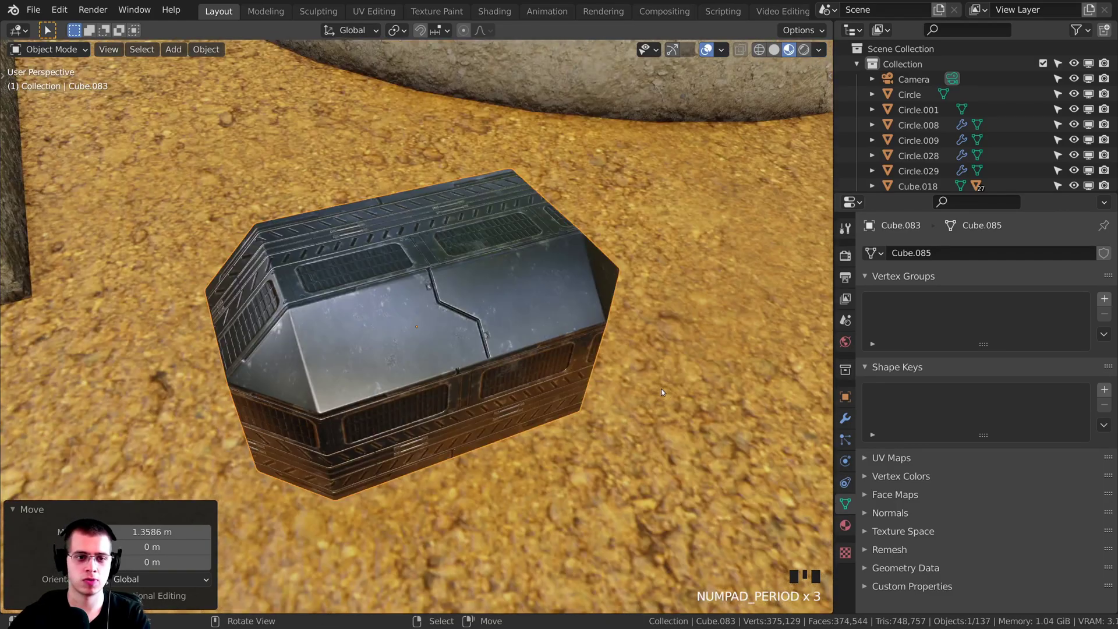
scroll(661, 389, "down", 5)
middle_click_drag(560, 407, 524, 349)
key("r")
left_click(529, 524)
middle_click_drag(623, 377, 524, 303, "shift")
key("g")
key("x")
left_click(573, 351)
Duplicate the corner box along X, turn the copy, and shift it closer to the tall domed tower.
key("shift+d")
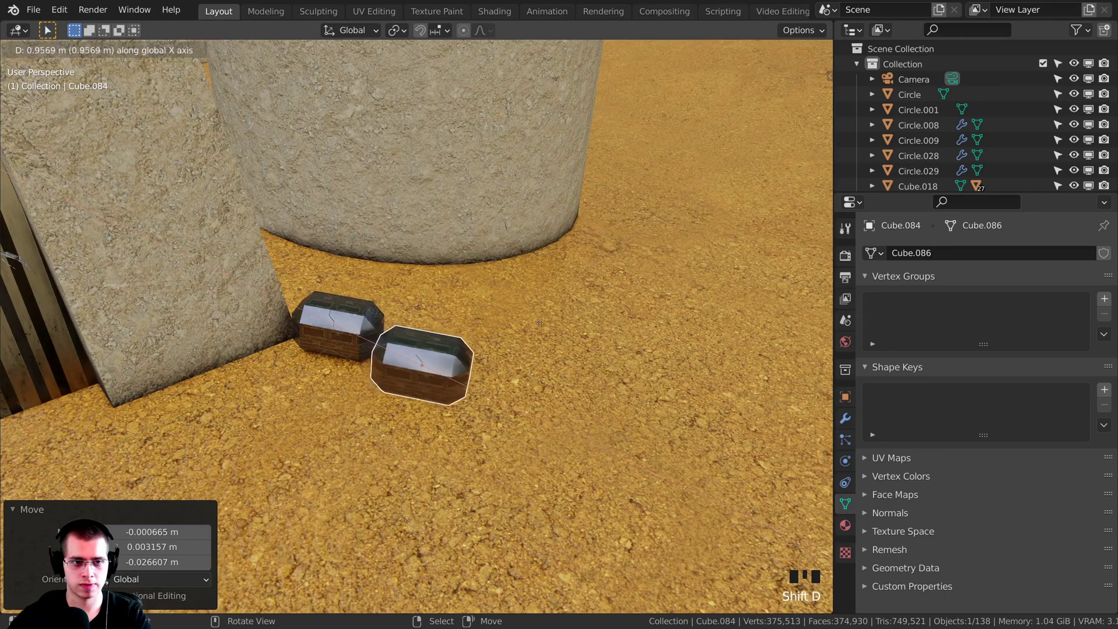
left_click(489, 435)
middle_click_drag(490, 435, 492, 402)
key("g")
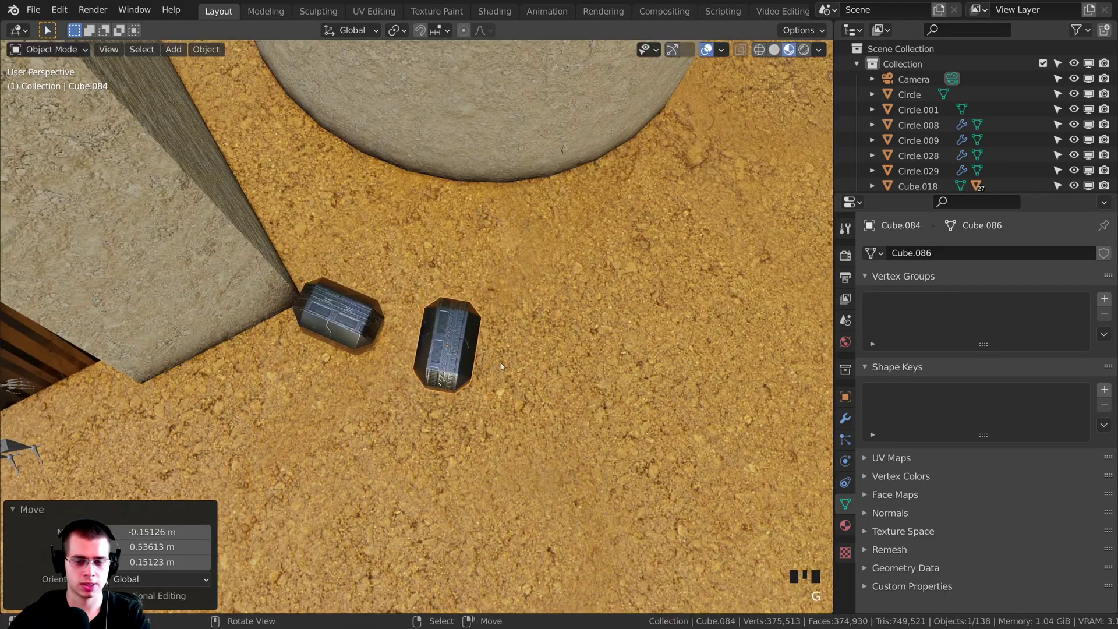
Lower the new box onto the sand, rotate it 4.65° to match the ground, and check it through the camera.
key("KP_Decimal")
scroll(501, 363, "down", 5)
middle_click_drag(452, 369, 479, 260)
key("g")
left_click(478, 300)
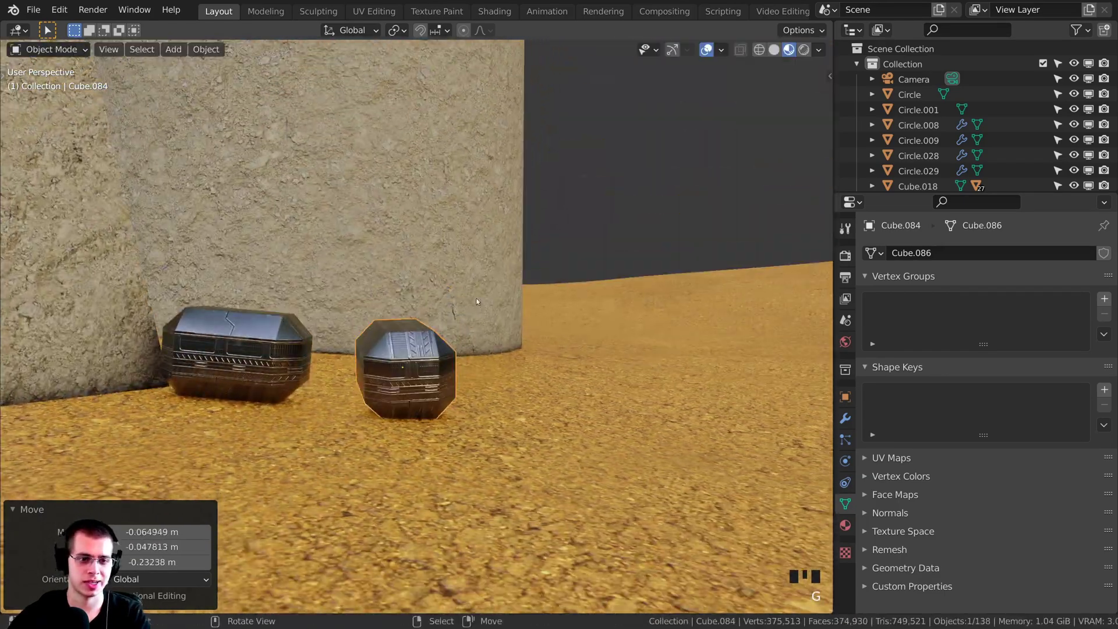
middle_click_drag(478, 303, 489, 276)
key("r")
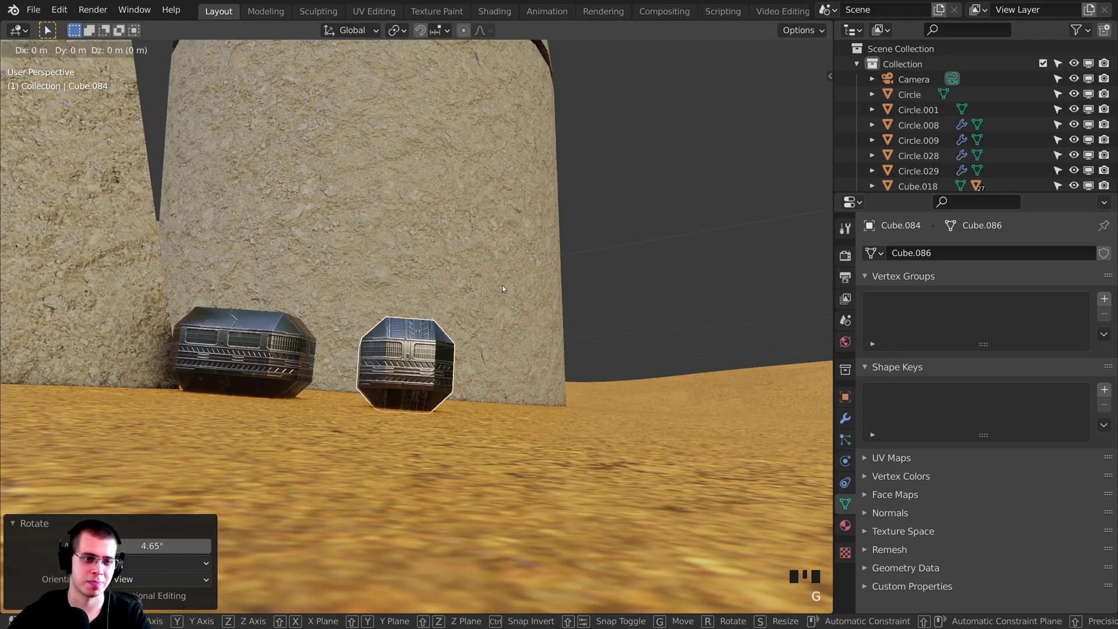
left_click(503, 286)
key("KP_0")
scroll(465, 306, "up", 1)
middle_click_drag(464, 305, 296, 320, "shift")
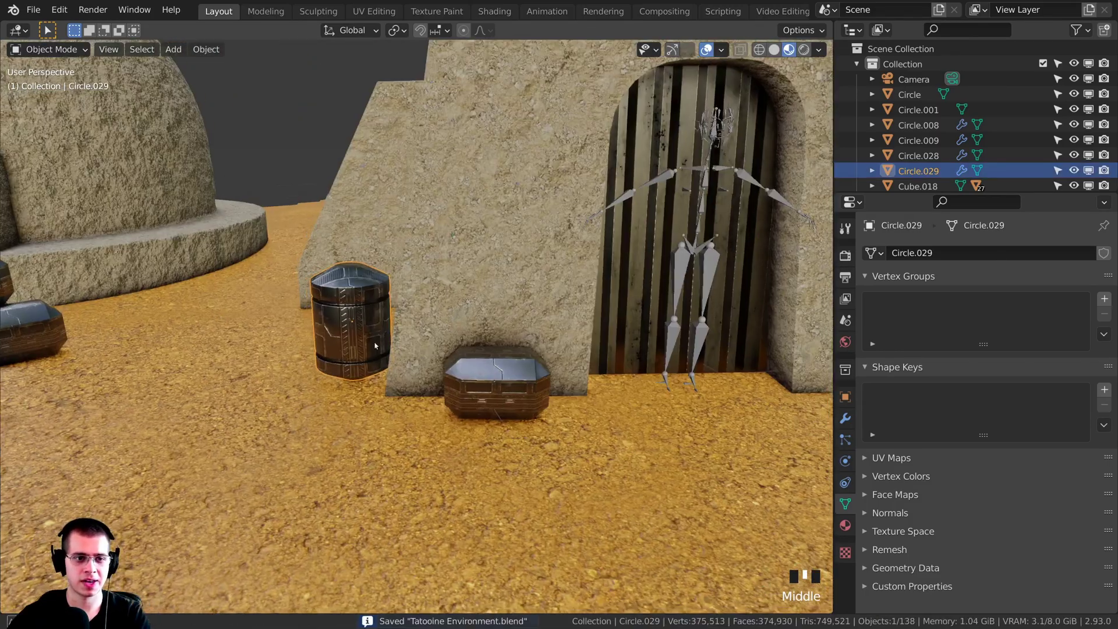
Duplicate the cylinder at the flat-roofed building by 2.0384 m in X and 7.4342 m in Y, and position it beside the tall domed tower.
scroll(373, 345, "down", 3)
key("KP_7")
scroll(474, 243, "down", 7)
middle_click_drag(473, 243, 445, 372, "shift")
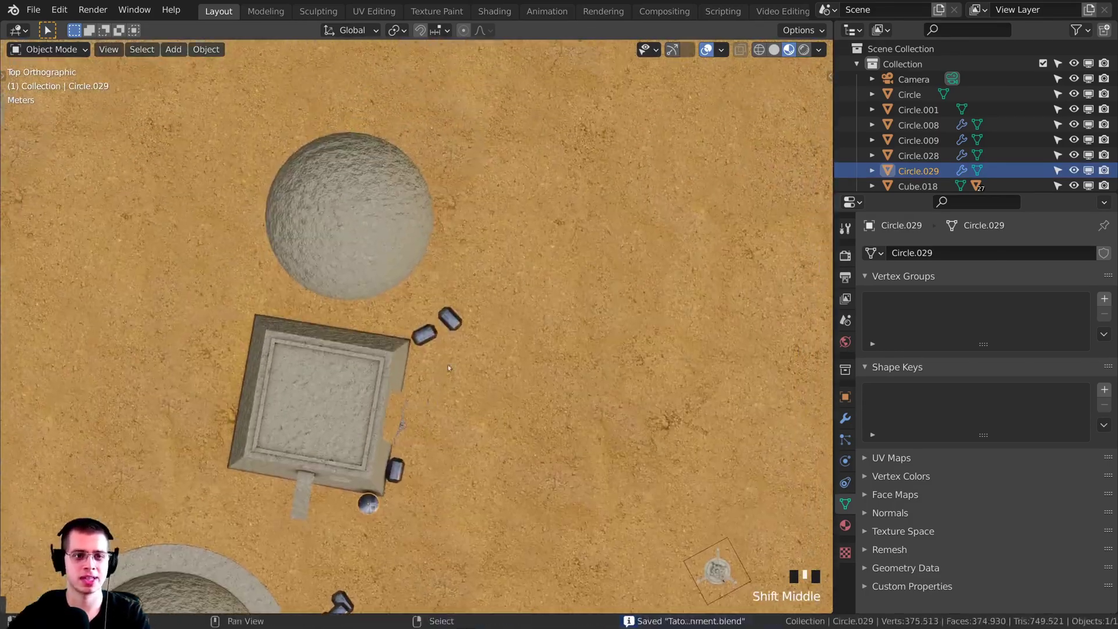
left_click(513, 129)
scroll(465, 335, "up", 5, "shift")
scroll(466, 385, "up", 1)
key("g")
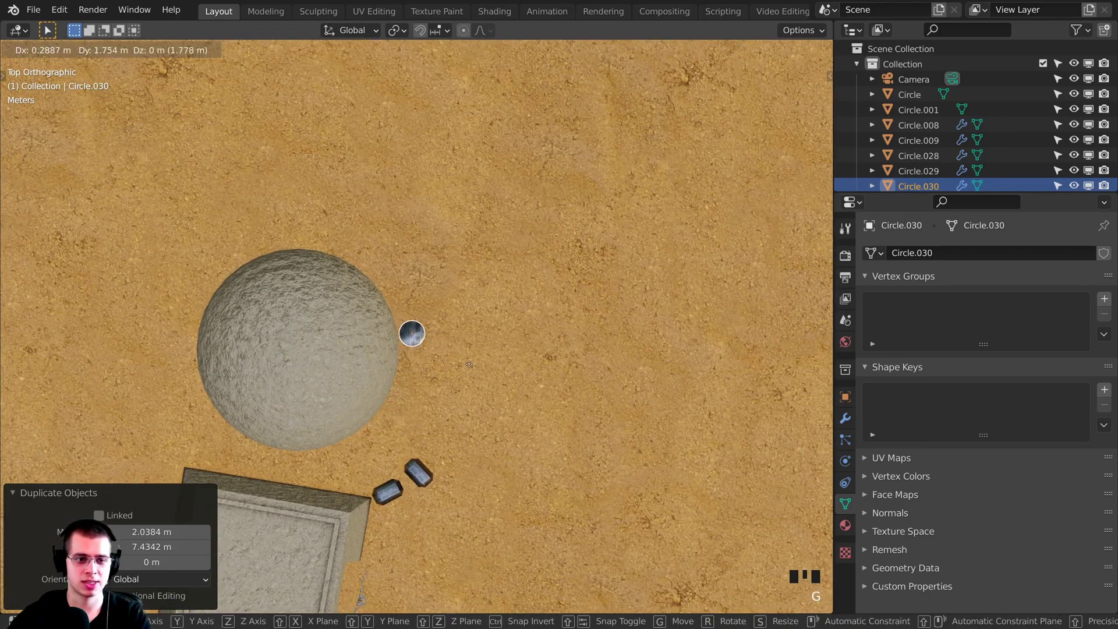
Adjust the cylinder copy's position at the base of the tall domed tower from a low perspective view.
middle_click_drag(470, 367, 350, 193)
scroll(350, 193, "down", 4)
middle_click_drag(340, 148, 354, 179, "shift")
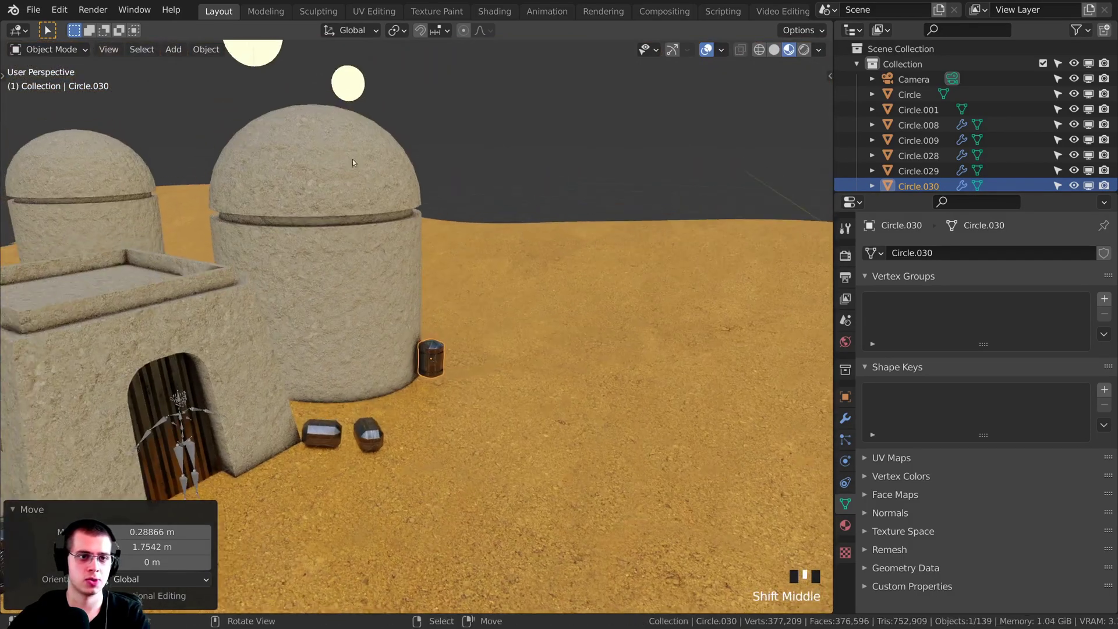
middle_click_drag(356, 233, 356, 216)
scroll(455, 568, "up", 4)
scroll(455, 568, "up", 1)
middle_click_drag(456, 568, 441, 484, "shift")
scroll(448, 443, "up", 4)
key("g")
left_click(484, 367)
Rotate and nudge the cylinder copy so it rests on the sloping sand next to the tower wall.
middle_click_drag(483, 367, 514, 377)
key("r")
left_click(504, 353)
key("g")
left_click(505, 362)
key("r")
left_click(513, 360)
key("g")
left_click(517, 364)
key("g")
left_click(517, 373)
Check the finished prop arrangement through the camera with nothing selected and save the file.
key("KP_0")
key("alt+a")
scroll(515, 374, "down", 1)
middle_click_drag(327, 405, 374, 349, "shift")
key("ctrl+s")
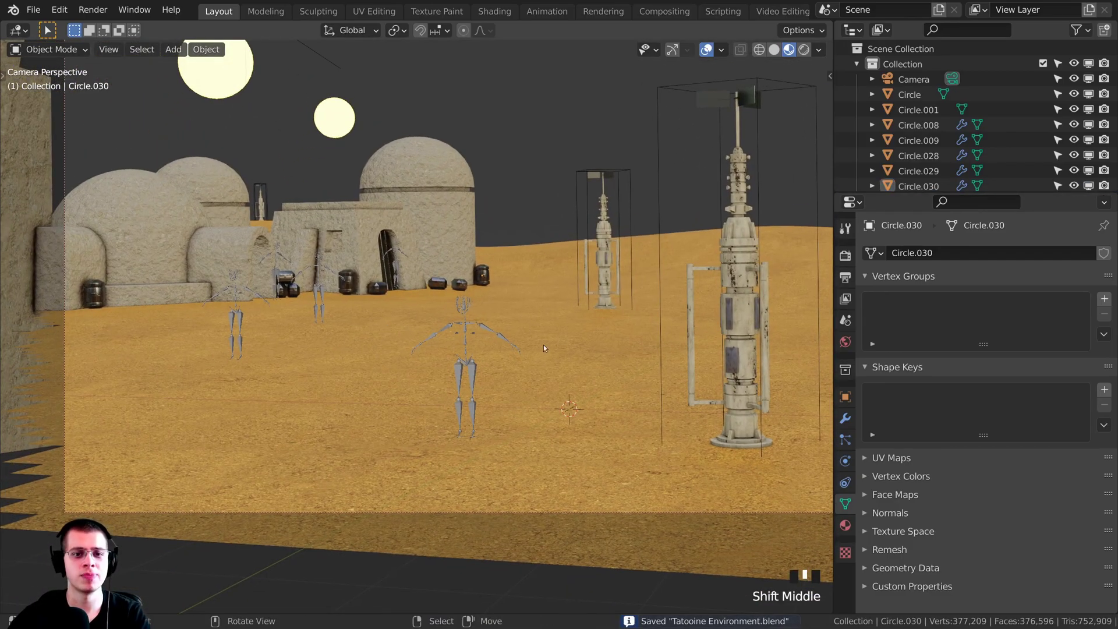
Duplicate a sci-fi cylinder and beveled box by 8.1535 m in X, 2.3905 m in Y and -0.5403 m in Z, then move them to the mid-ground vaporator.
scroll(501, 309, "up", 3)
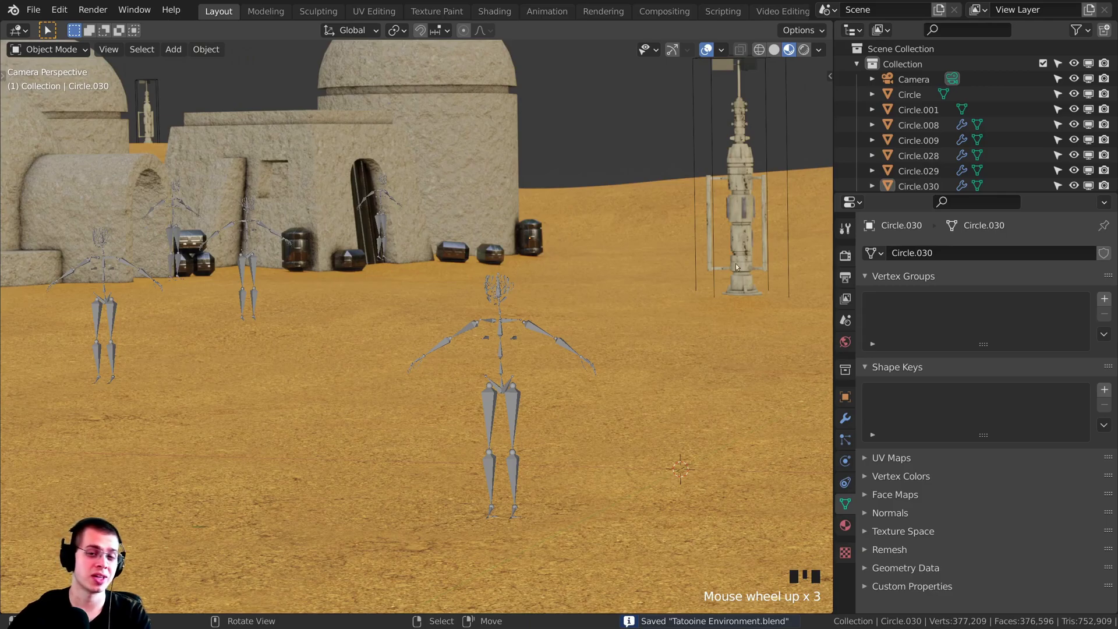
middle_click_drag(706, 256, 688, 292, "shift")
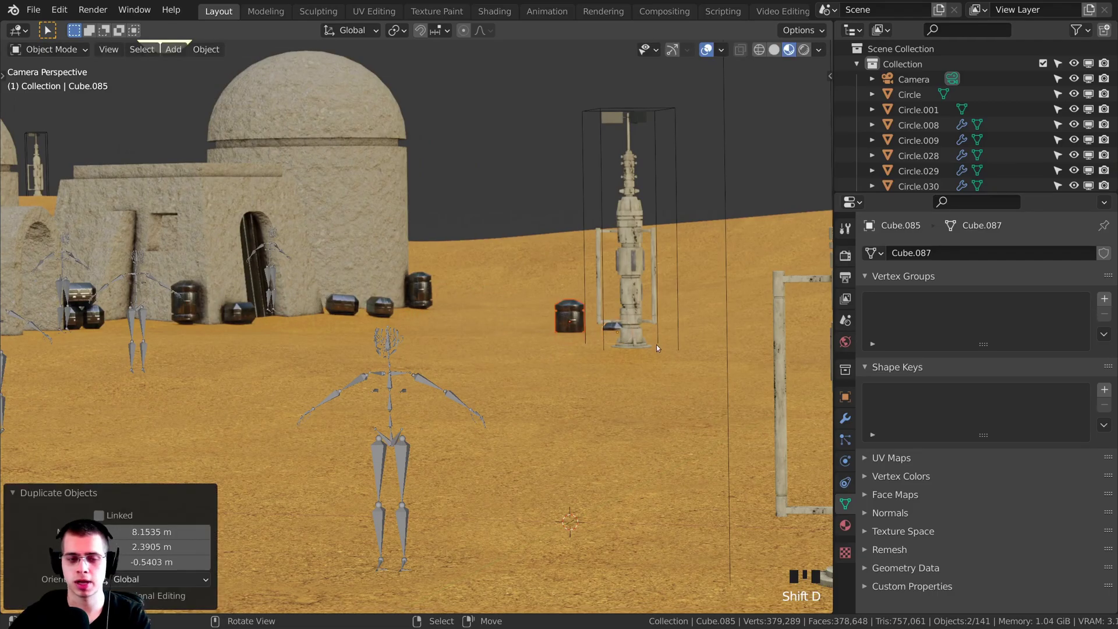
key("KP_7")
scroll(652, 351, "down", 7)
middle_click_drag(596, 445, 398, 144, "shift")
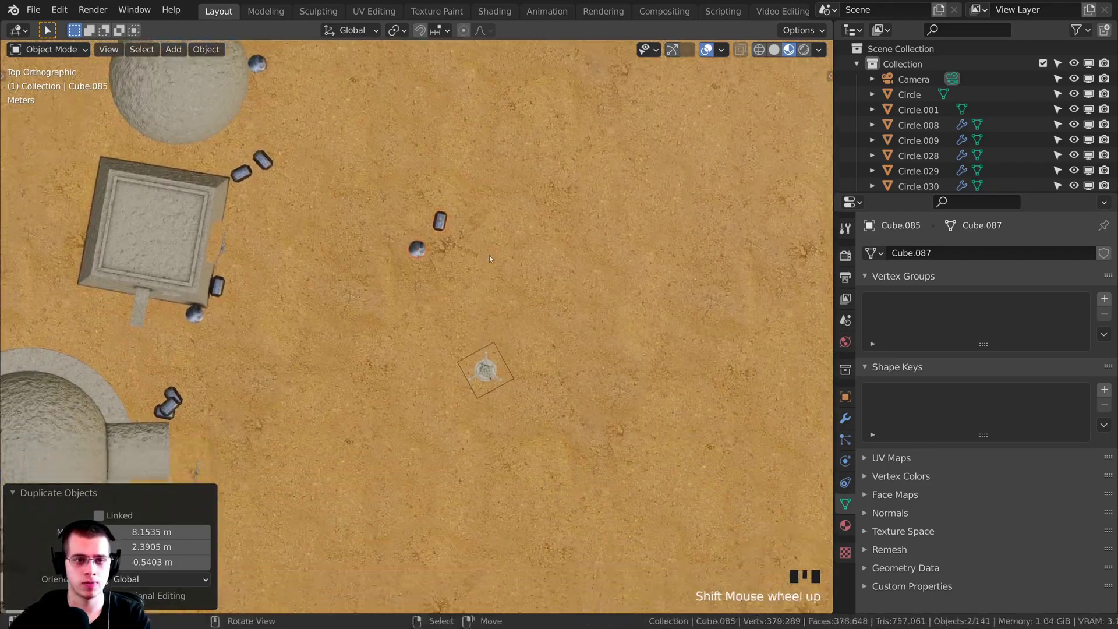
scroll(488, 255, "up", 1)
middle_click_drag(448, 180, 399, 207, "shift")
left_click(459, 425)
middle_click_drag(432, 340, 423, 237, "shift")
scroll(480, 340, "up", 8)
key("g")
left_click(490, 145)
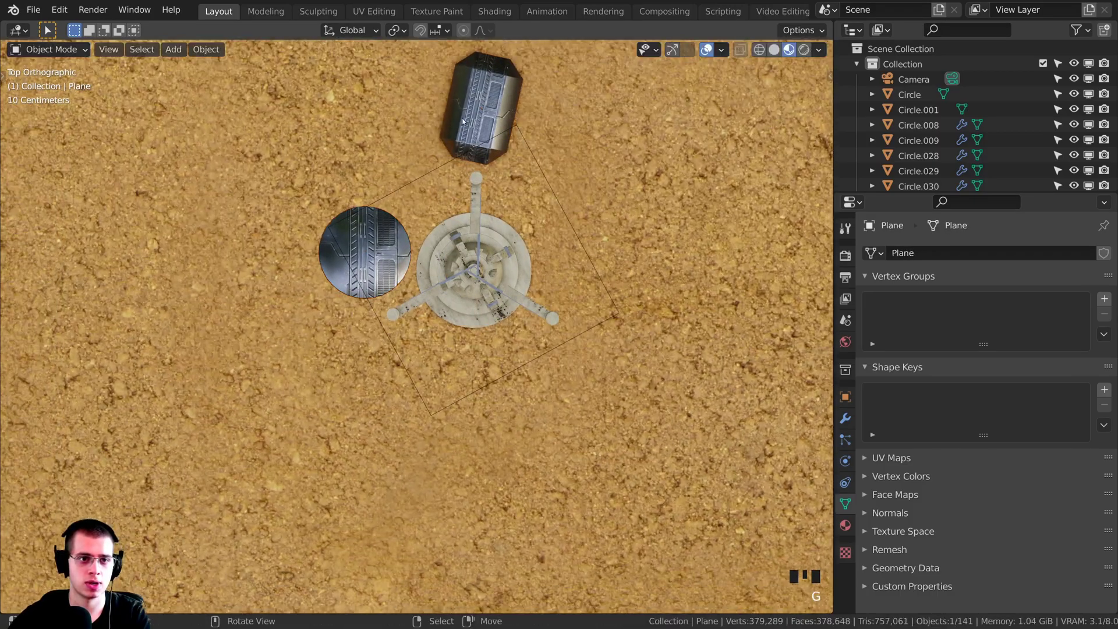
Place the beveled box beside the upright cylinder at the vaporator base and raise it vertically out of the sand.
left_click_drag(489, 100, 236, 305)
key("KP_Decimal")
middle_click_drag(484, 275, 460, 208)
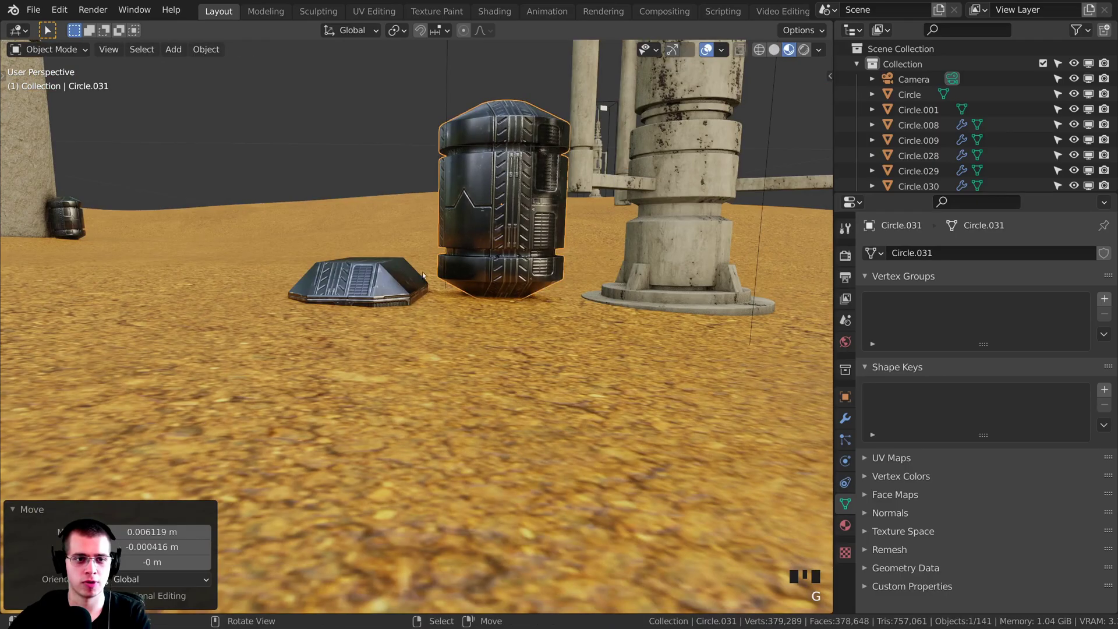
key("g")
key("z")
left_click(425, 195)
Resize the beveled box and rotate it about the vertical axis.
key("s")
left_click(442, 204)
key("r")
key("z")
left_click(451, 233)
middle_click_drag(451, 232, 449, 379)
Position the beveled box against the cylinder, scale it by 1.089, and save the file from the camera view.
key("g")
left_click(431, 294)
middle_click_drag(431, 294, 436, 180)
key("s")
left_click(444, 241)
key("g")
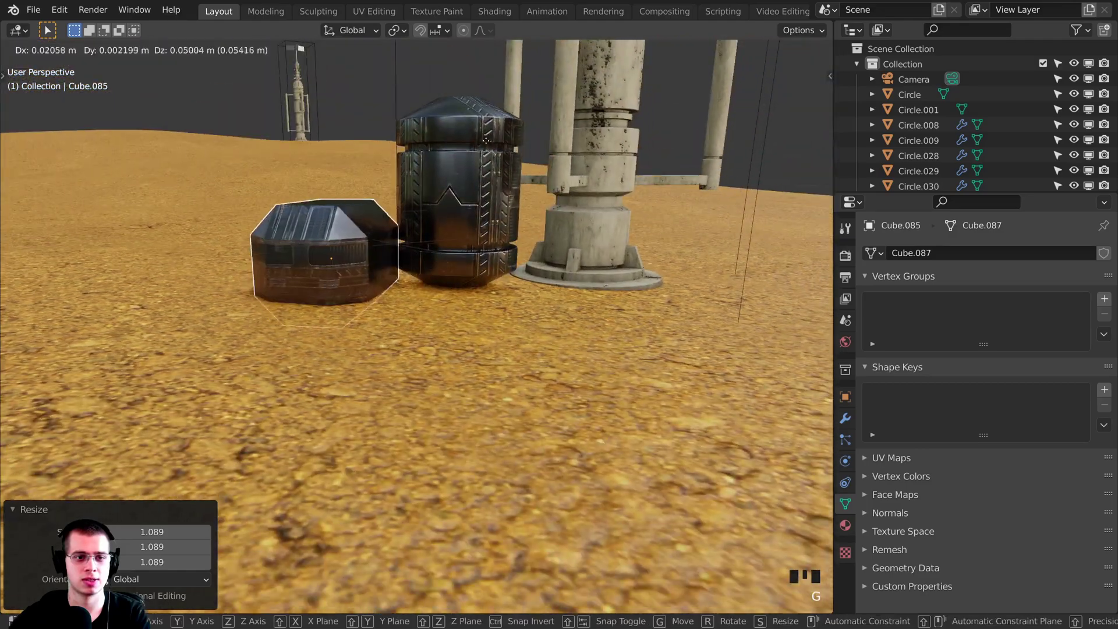
left_click(437, 181)
key("KP_0")
key("ctrl+s")
Examine the domed buildings, vaporators and placed props through the camera for areas that still need detail.
middle_click_drag(35, 336, 39, 348, "shift")
middle_click_drag(317, 353, 390, 356, "shift")
scroll(326, 359, "up", 2)
scroll(756, 281, "down", 1)
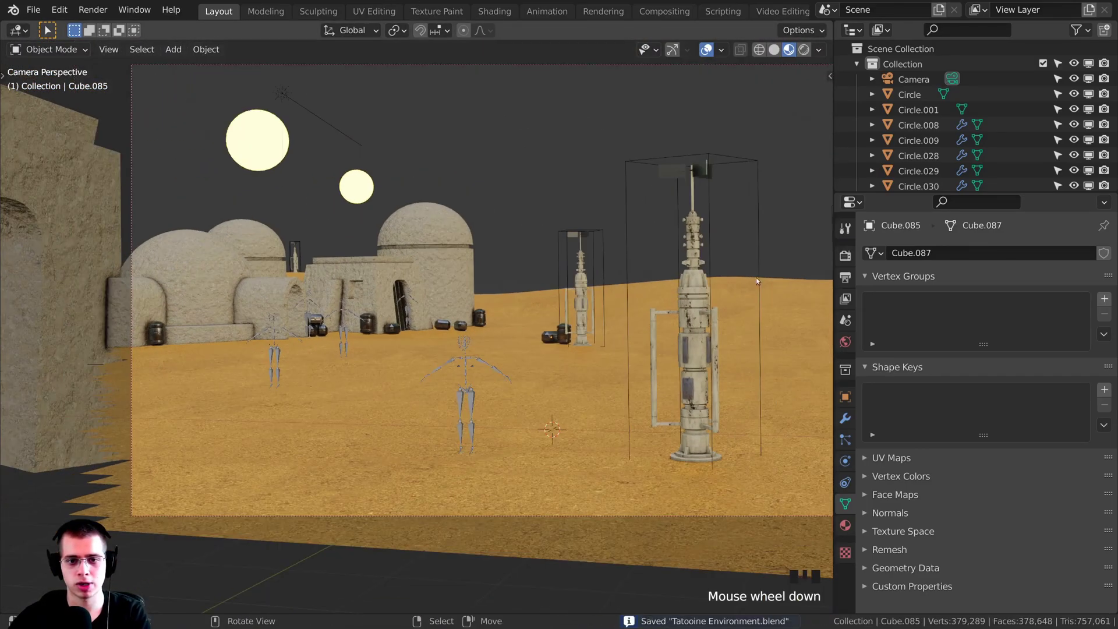
scroll(756, 282, "down", 1)
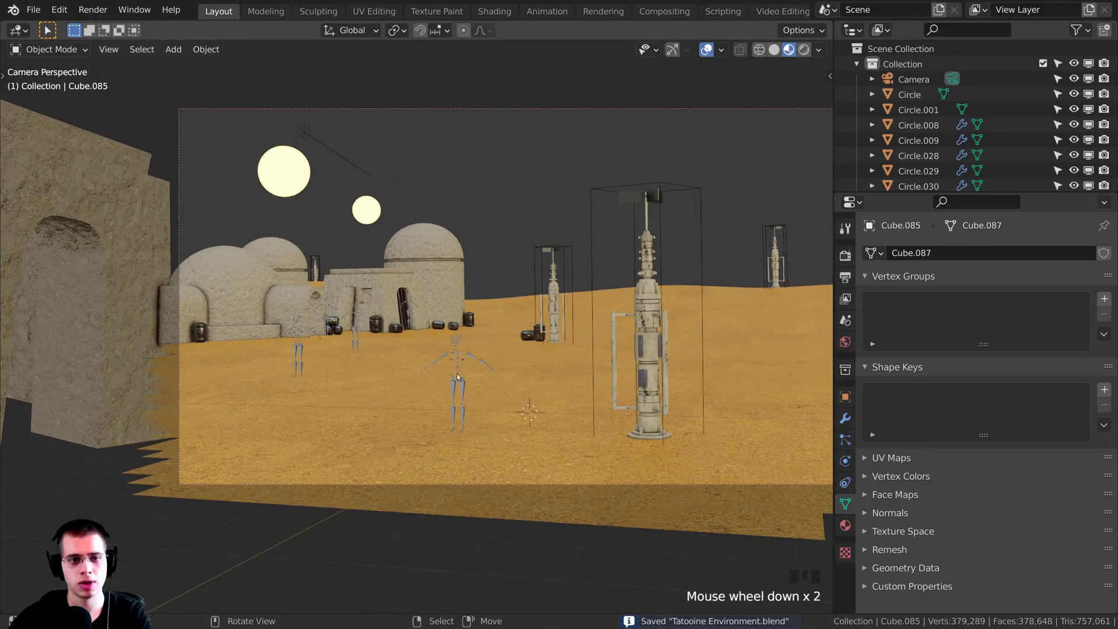
scroll(756, 281, "up", 5)
middle_click_drag(756, 281, 564, 289, "shift")
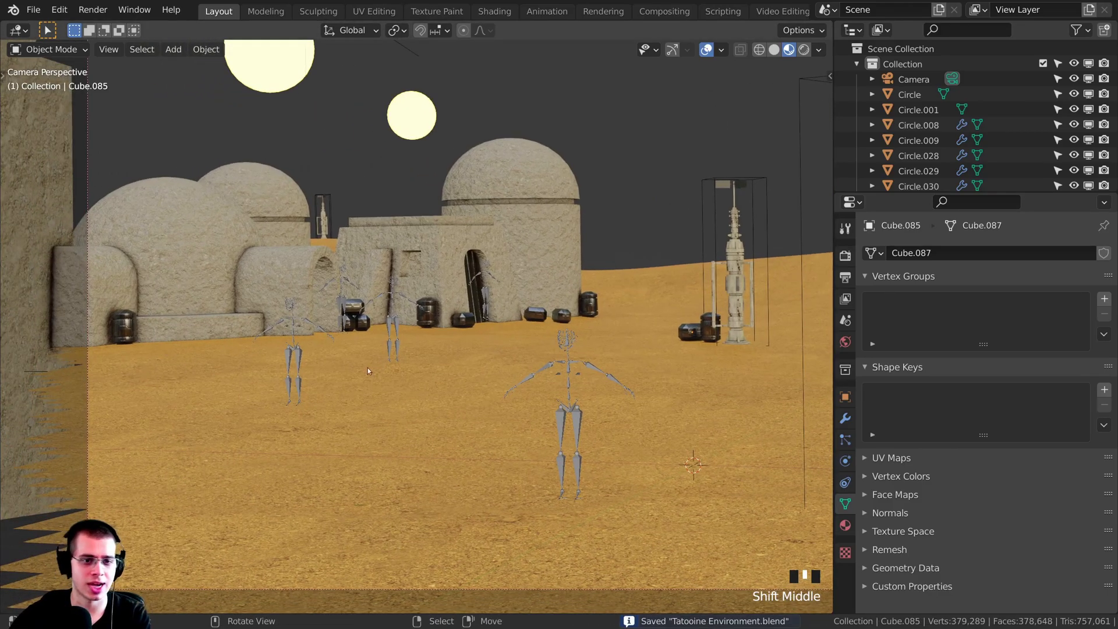
middle_click_drag(368, 370, 406, 382, "shift")
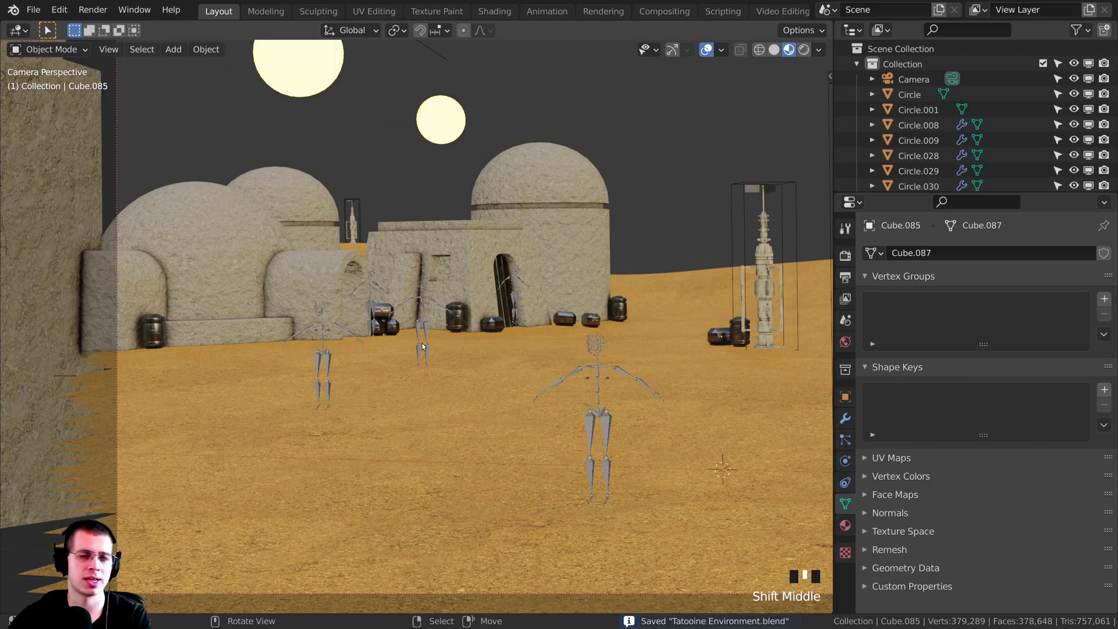
scroll(423, 346, "up", 1)
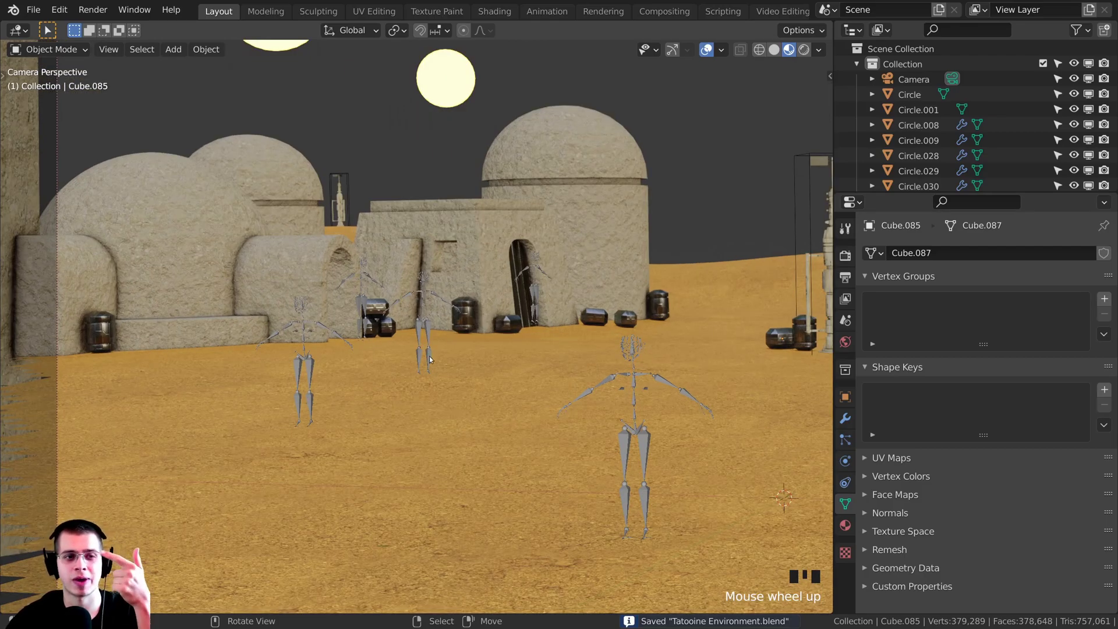
middle_click_drag(308, 195, 331, 205, "shift")
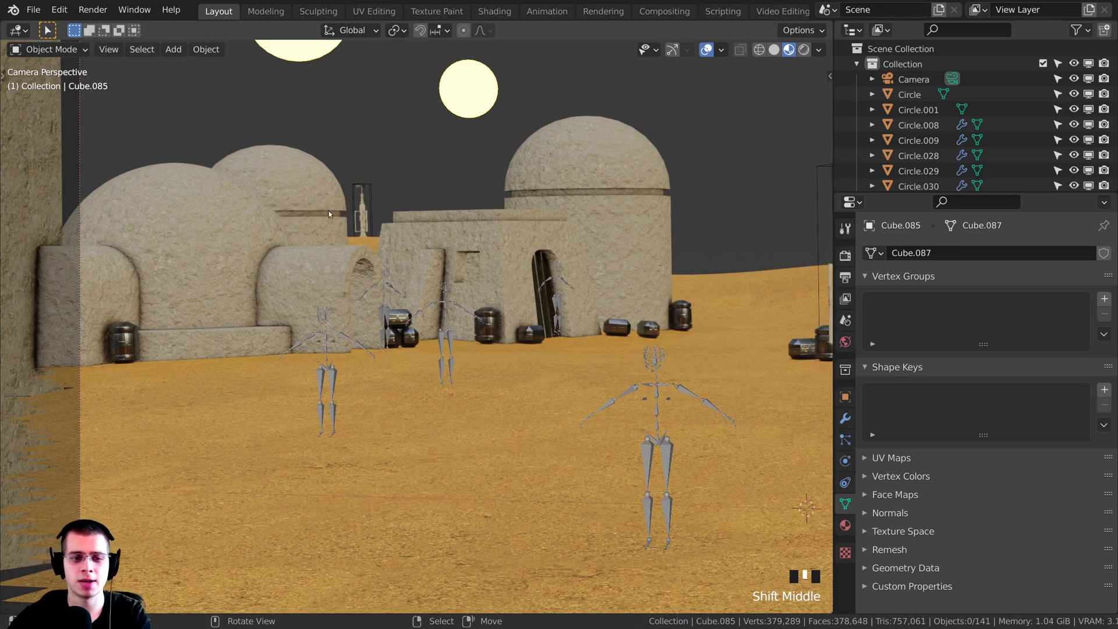
middle_click_drag(260, 160, 274, 166, "shift")
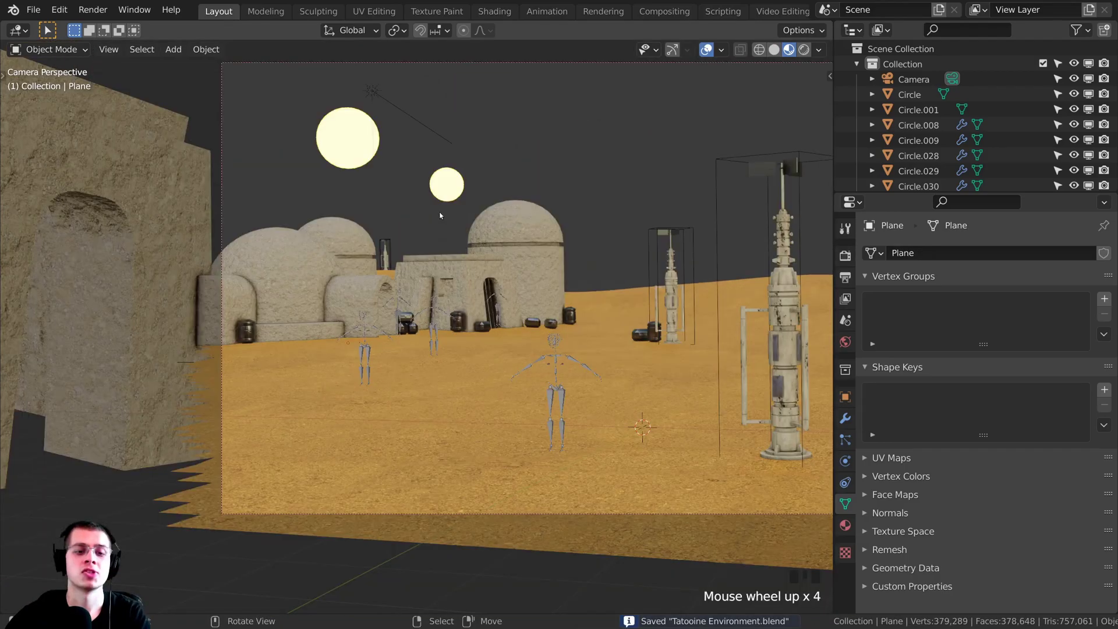
Reset the 3D cursor to the world origin and add a 12-vertex cylinder there with 1 m radius and 2 m depth.
middle_click_drag(442, 214, 423, 240)
key("shift+a")
mouse_move(362, 223)
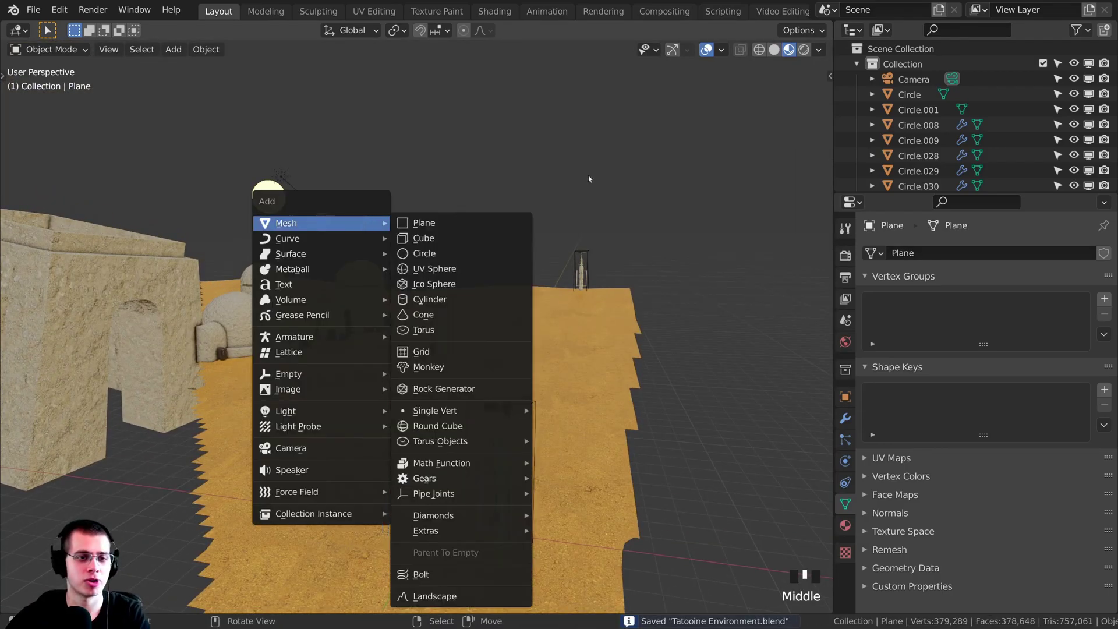
key("shift+c")
middle_click_drag(521, 197, 386, 219)
scroll(438, 245, "up", 4)
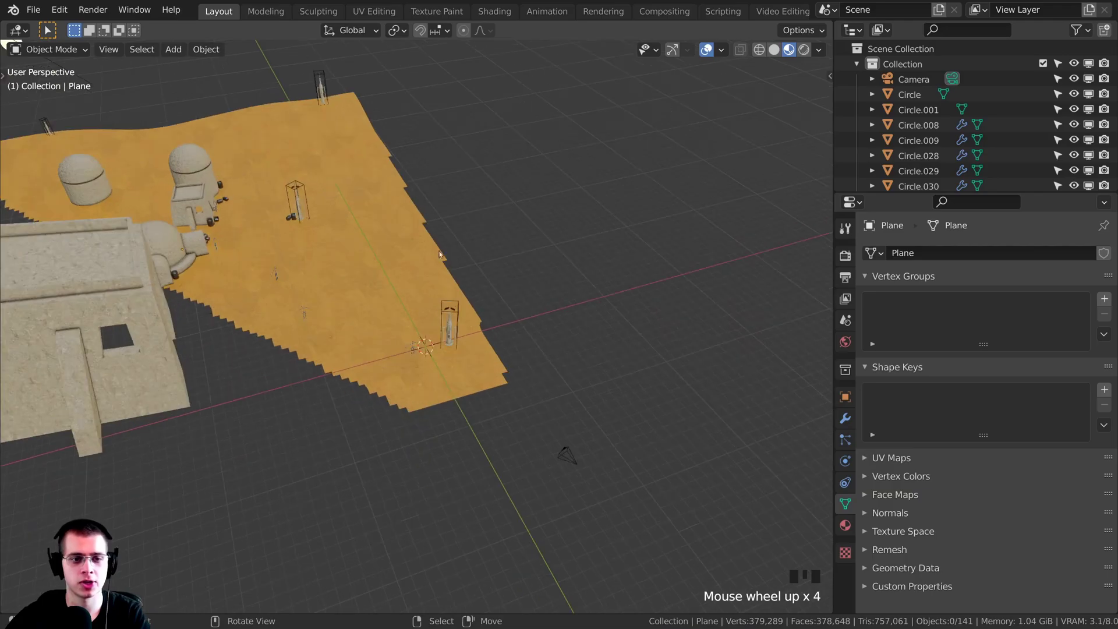
key("shift+a")
mouse_move(416, 281)
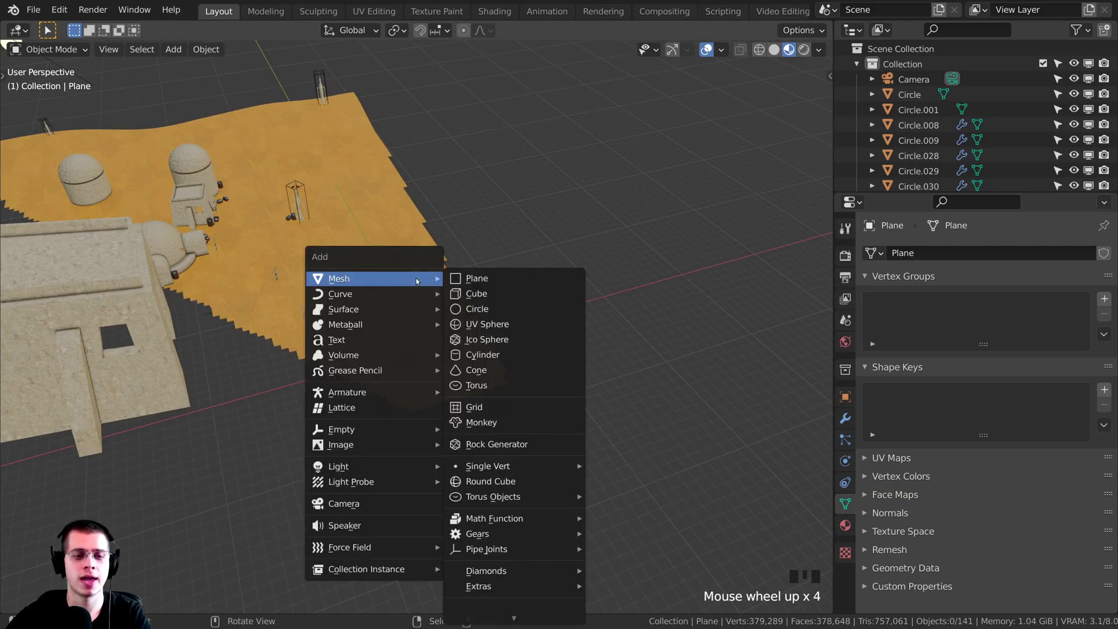
left_click(478, 355)
scroll(403, 407, "up", 6)
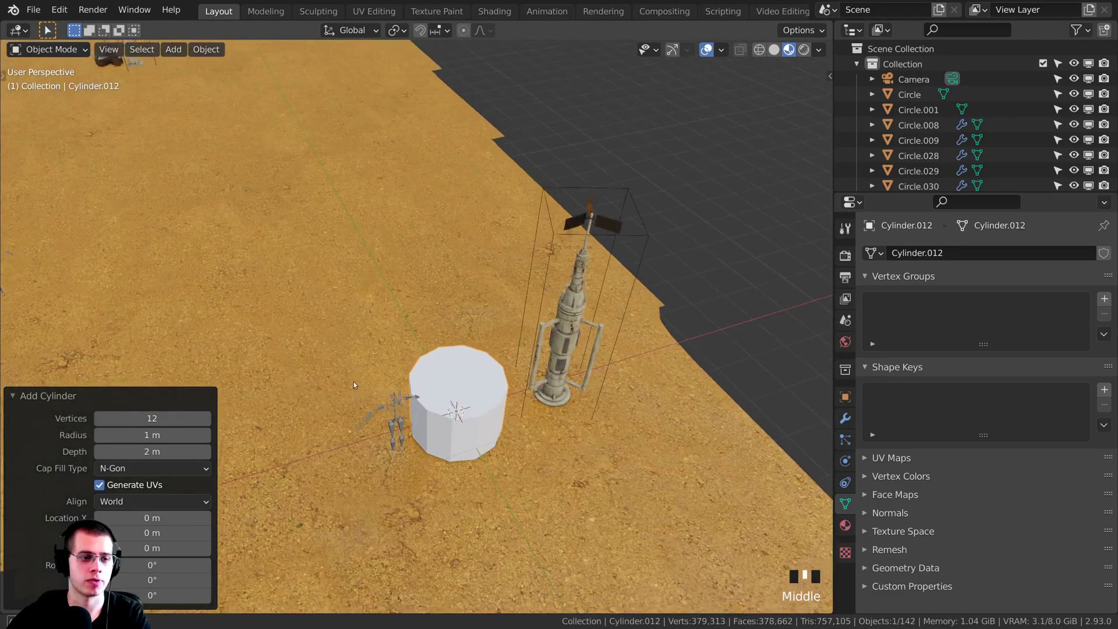
Scale the new cylinder down uniformly to a small post much narrower than the nearby vaporator.
middle_click_drag(354, 383, 262, 401)
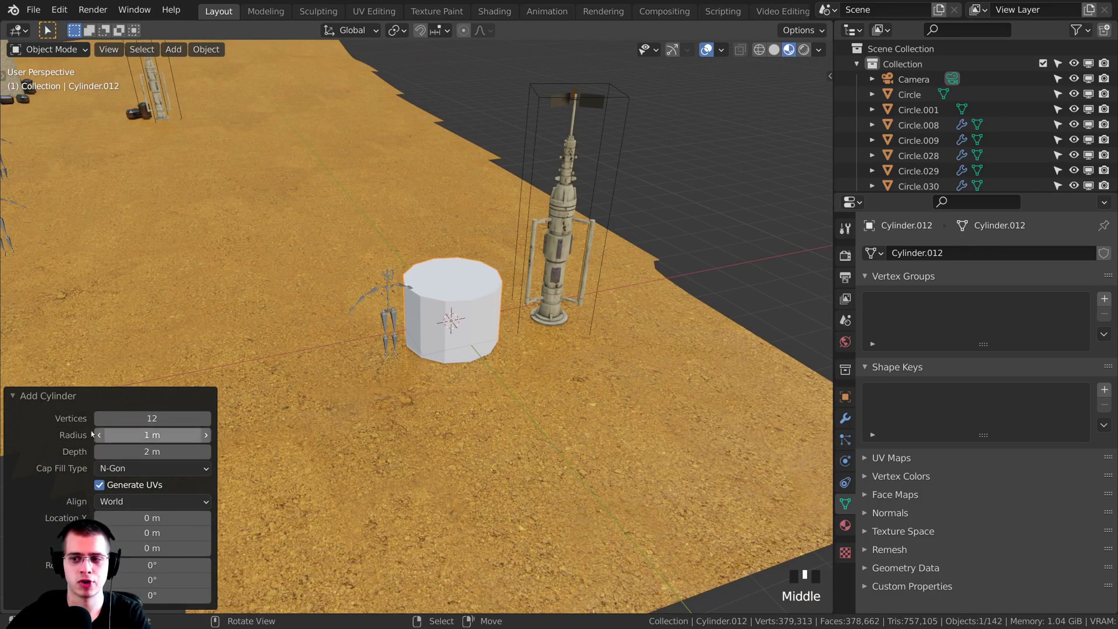
middle_click_drag(326, 349, 513, 274)
key("s")
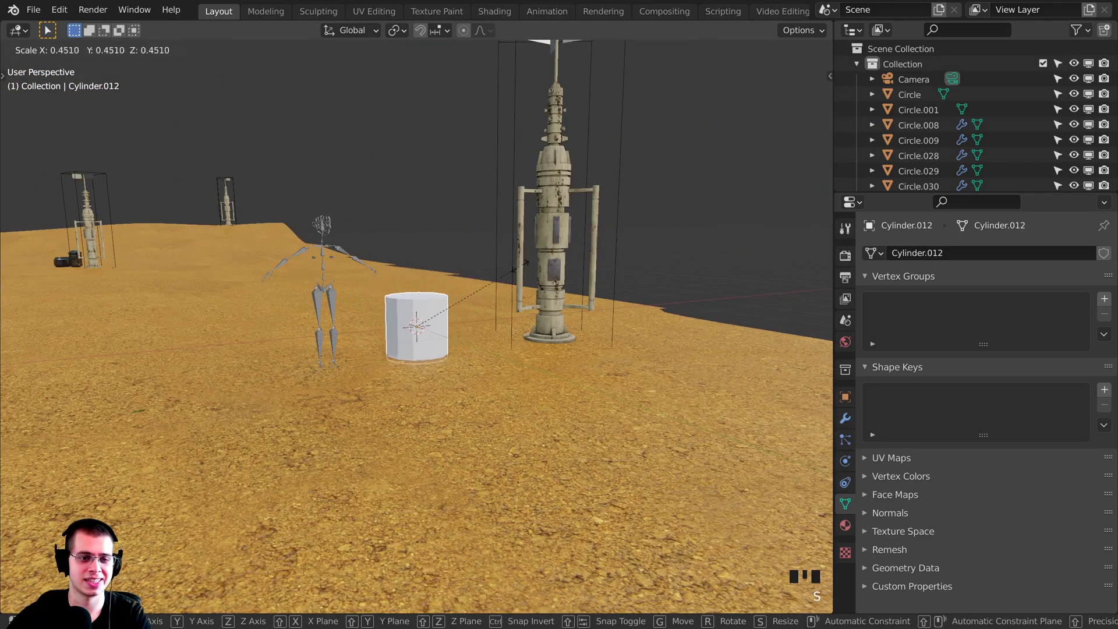
left_click(448, 288)
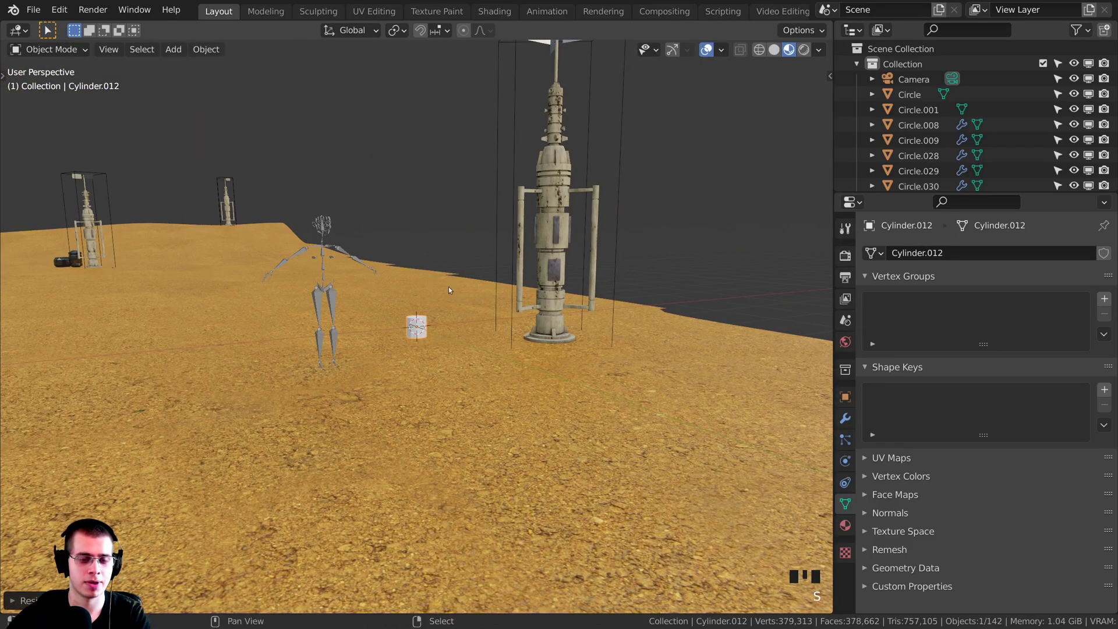
scroll(452, 316, "up", 5)
Raise the cylinder's top face along Z to stretch it into a tall pole.
key("Tab")
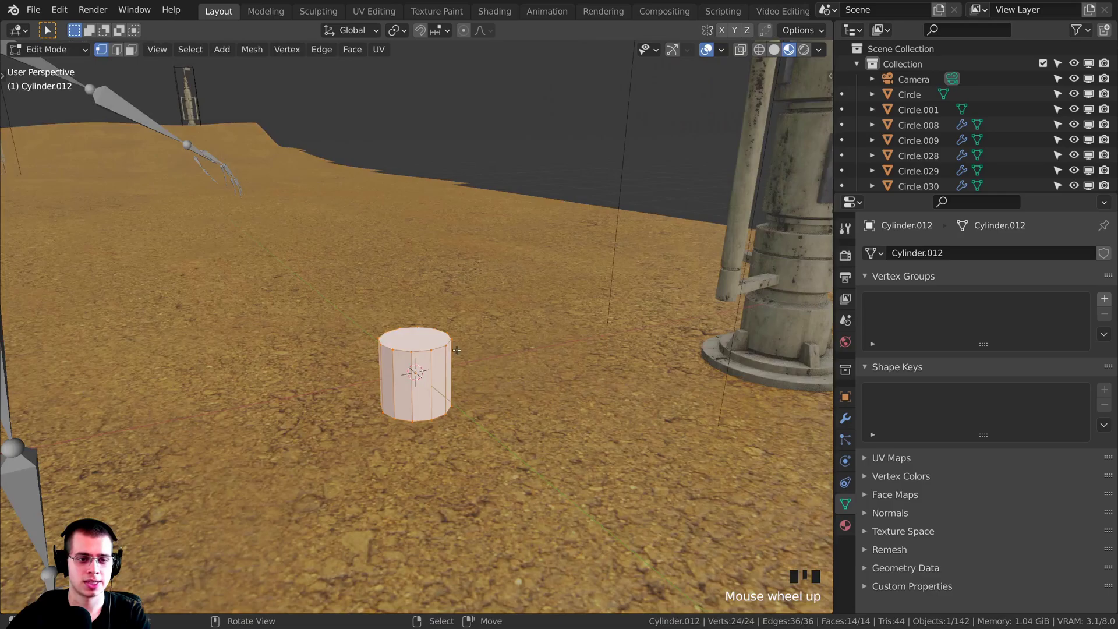
right_click(418, 341)
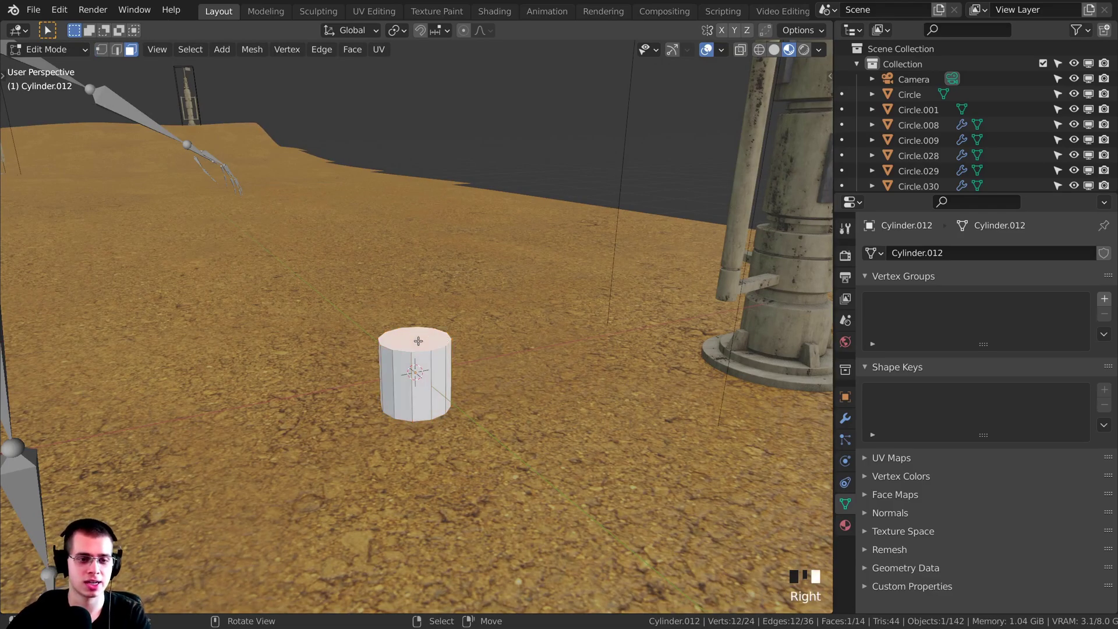
scroll(416, 340, "down", 10)
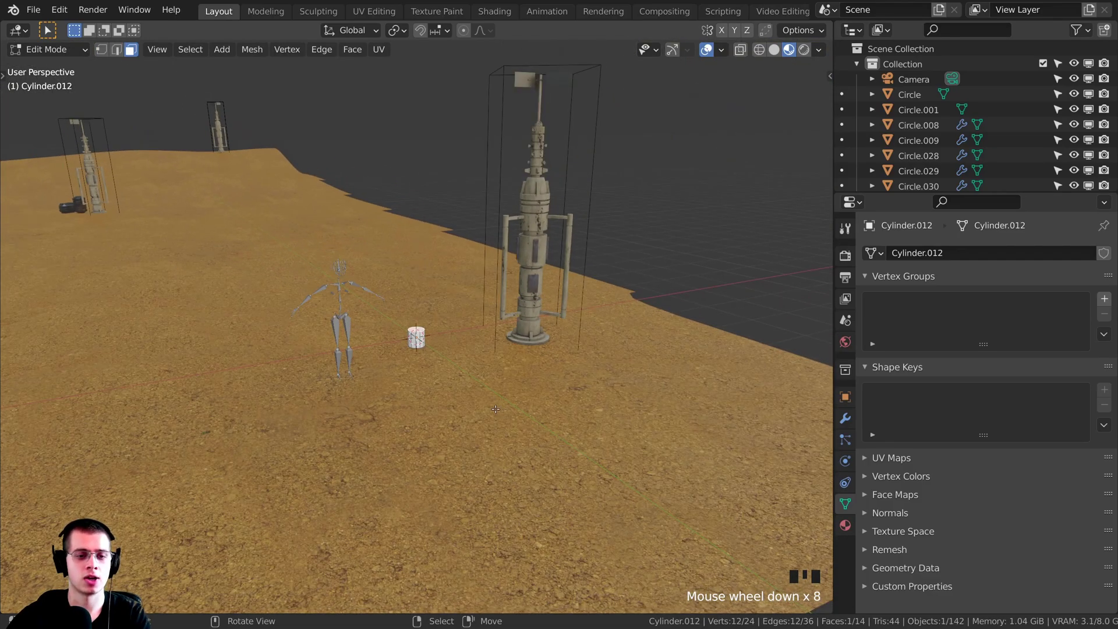
key("g")
key("z")
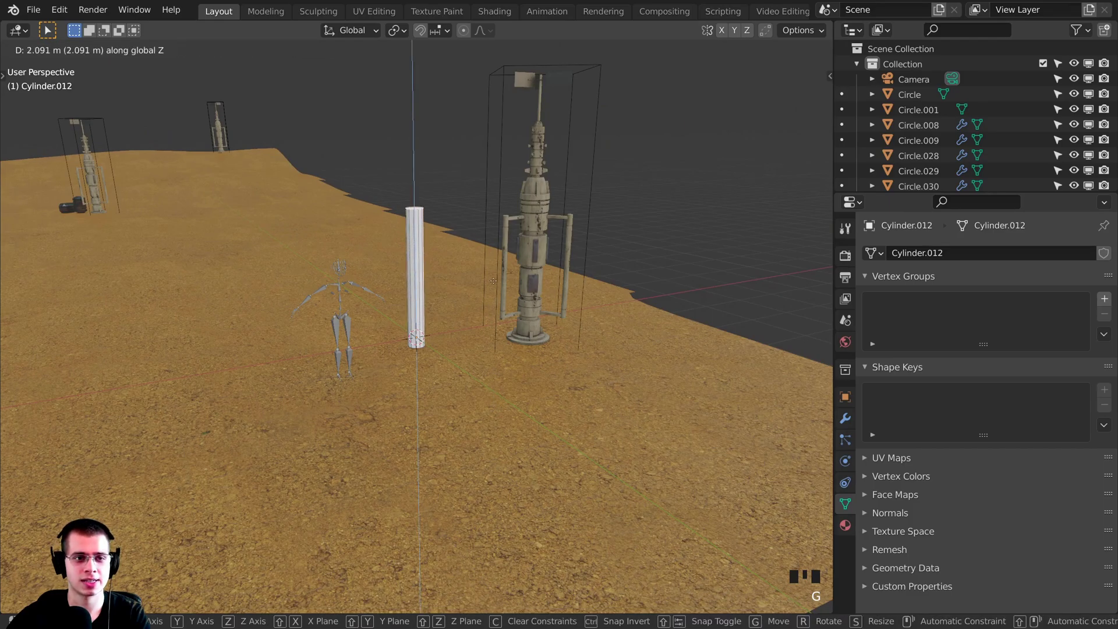
left_click(503, 252)
Inset the pole's top face by about 0.66 m to leave a small central face.
scroll(525, 353, "down", 6)
key("KP_Decimal")
middle_click_drag(524, 351, 443, 370)
scroll(663, 389, "up", 2)
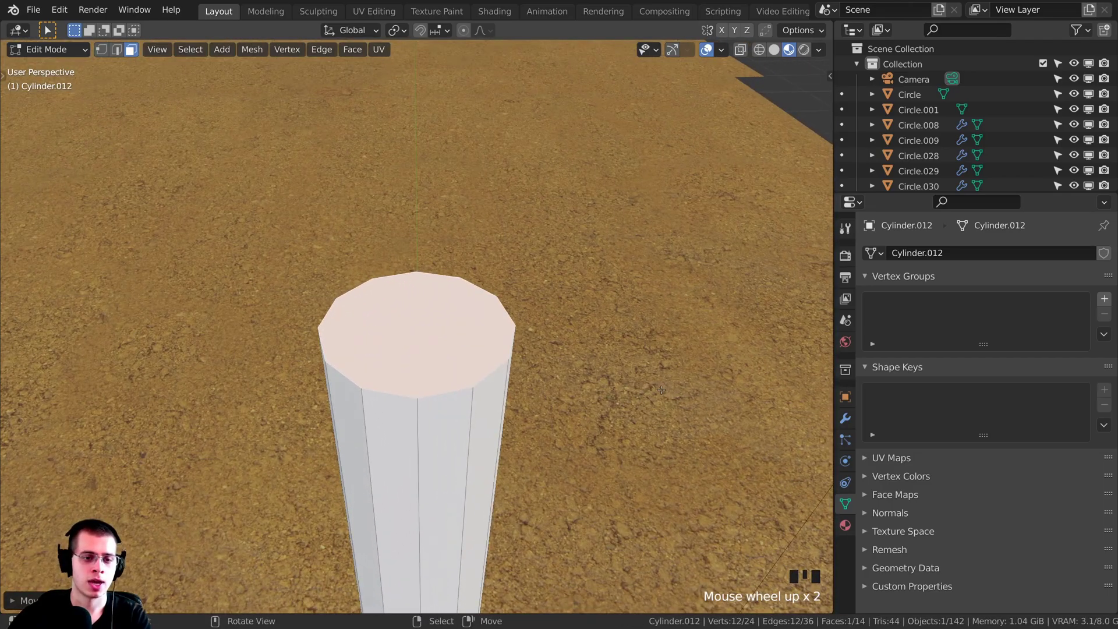
key("i")
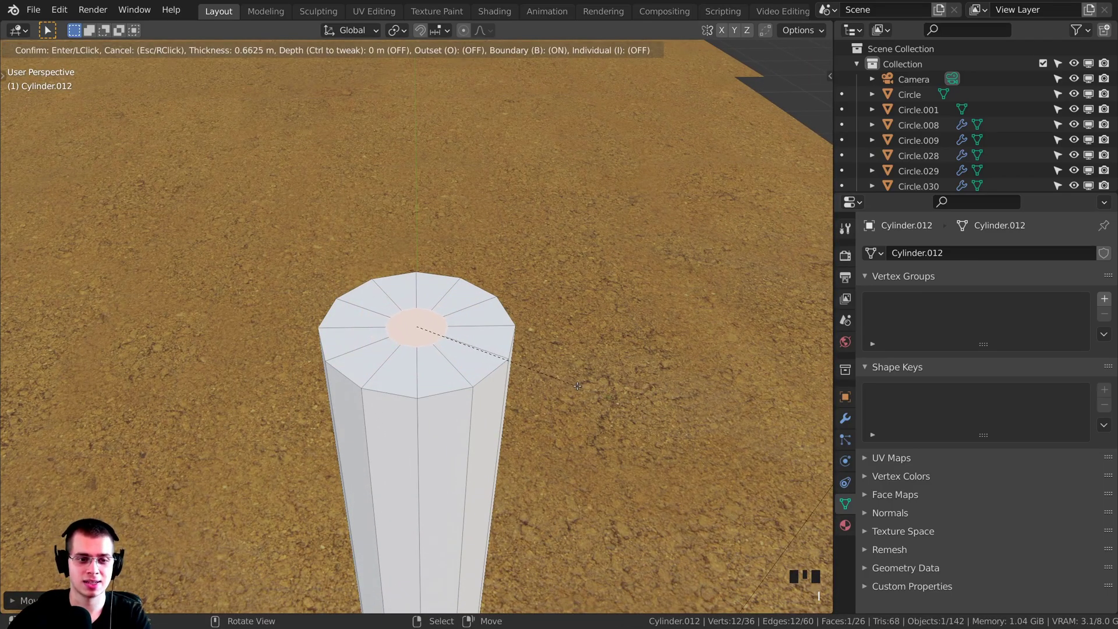
left_click(573, 385)
Extrude the inset top face about 2.135 m upward into a thin antenna rod and return to Object Mode.
scroll(448, 399, "down", 9)
scroll(447, 398, "up", 4)
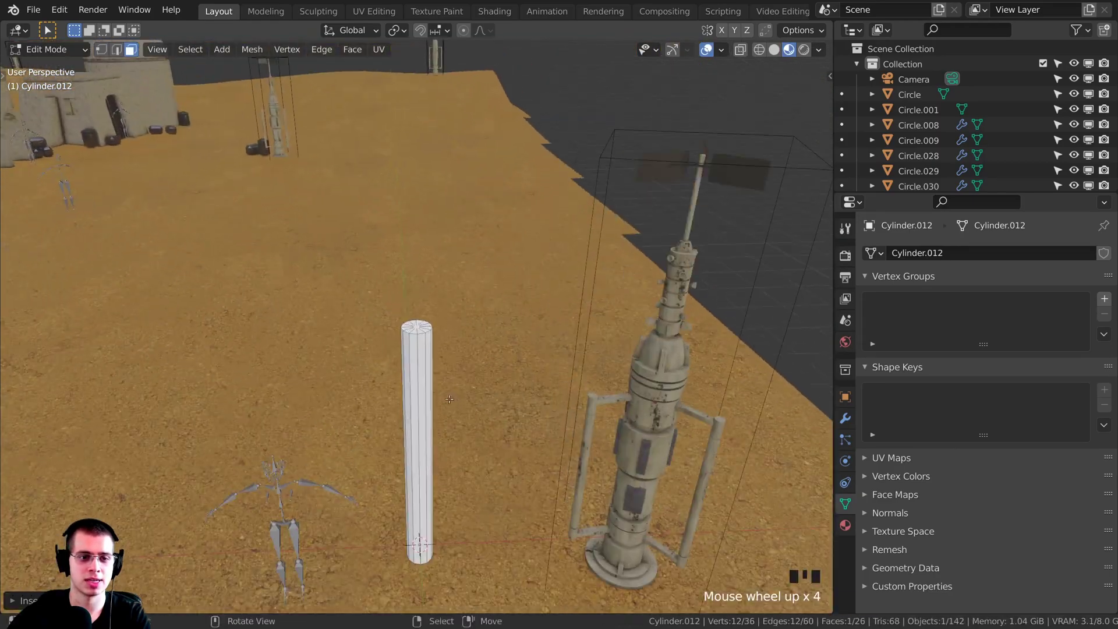
key("e")
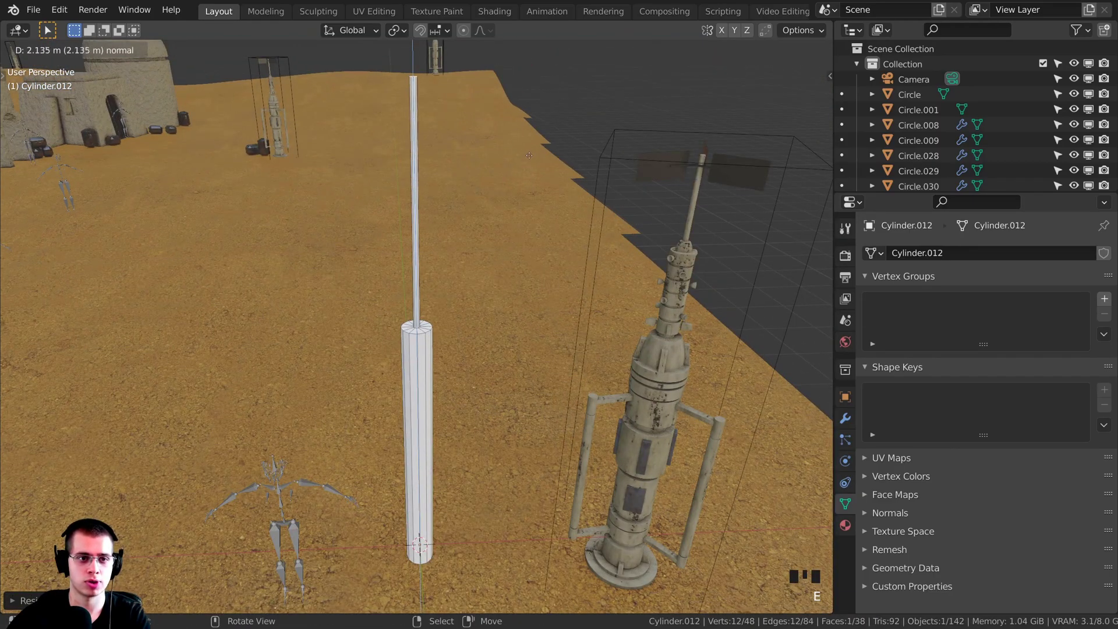
left_click(528, 156)
key("Tab")
Apply smooth shading to the antenna and inspect its surface up close.
middle_click_drag(540, 275, 599, 282)
scroll(513, 276, "up", 8)
scroll(513, 277, "up", 5)
middle_click_drag(513, 276, 364, 285)
right_click(502, 282)
left_click(474, 273)
scroll(408, 302, "down", 10)
right_click(421, 315)
scroll(443, 319, "up", 4)
middle_click_drag(466, 319, 667, 205)
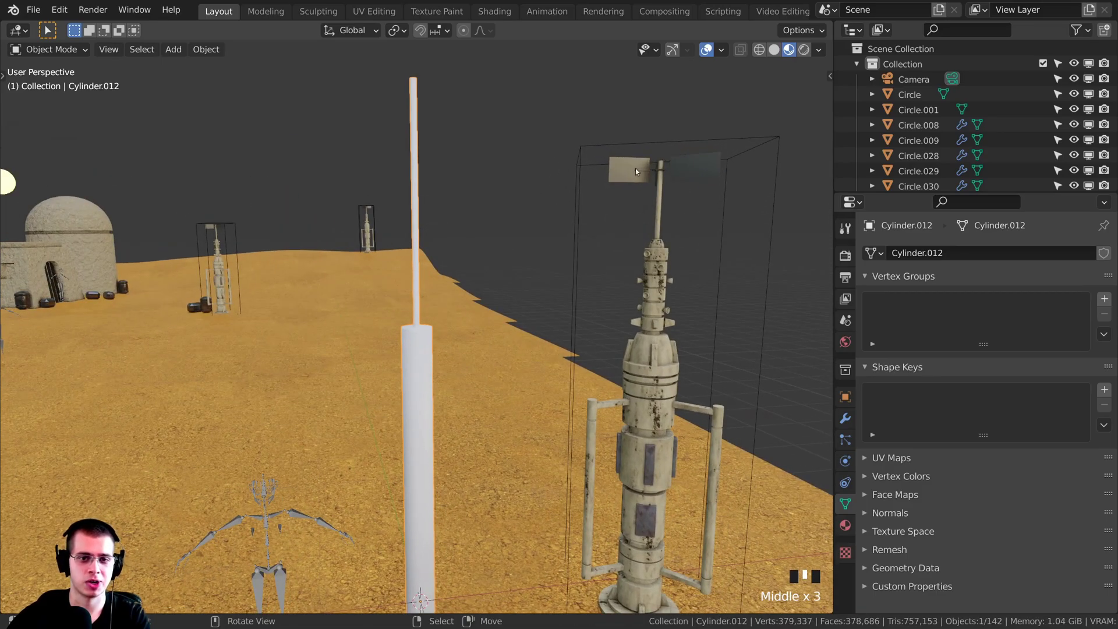
Check the material of the vaporator's upper plate and assign the same Smooth Metal material to the antenna.
right_click(621, 178)
left_click(845, 525)
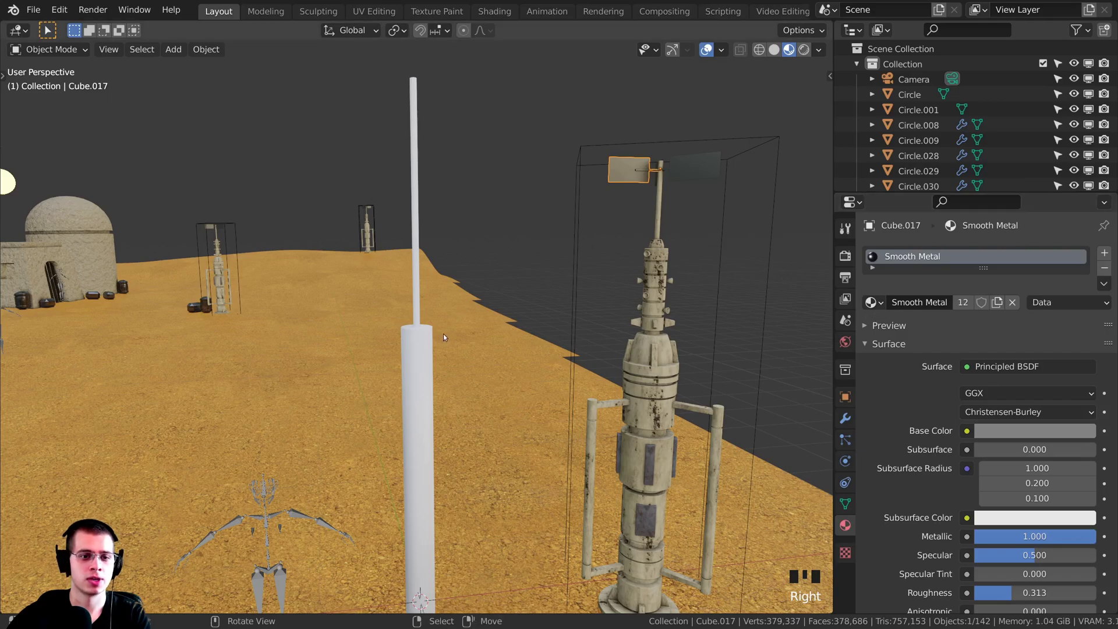
right_click(422, 346)
left_click(871, 302)
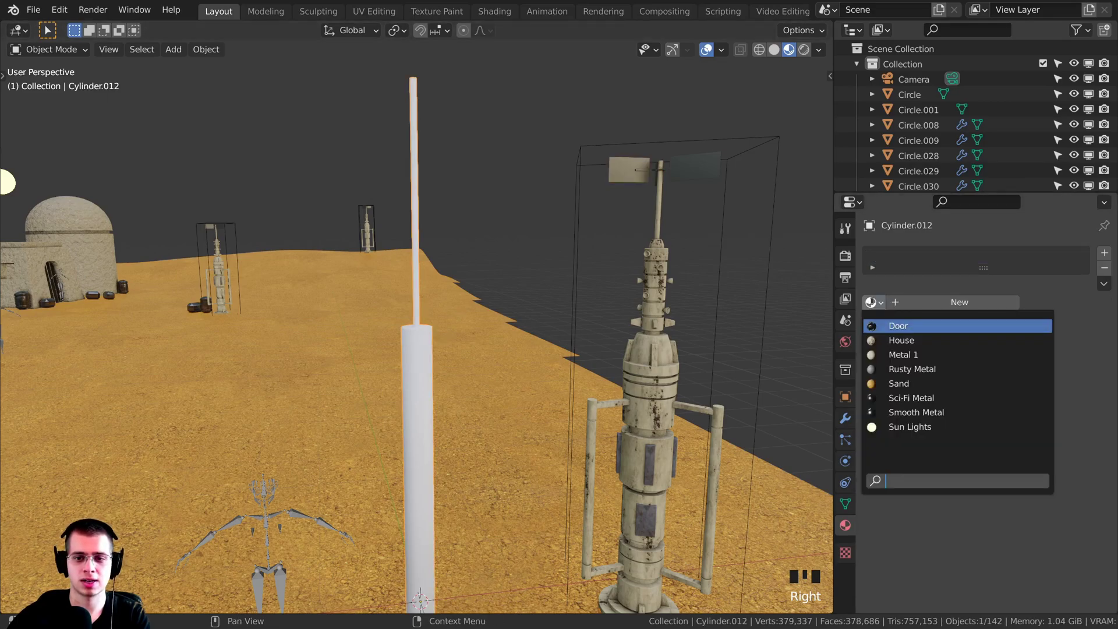
left_click(916, 411)
middle_click_drag(384, 315, 418, 412)
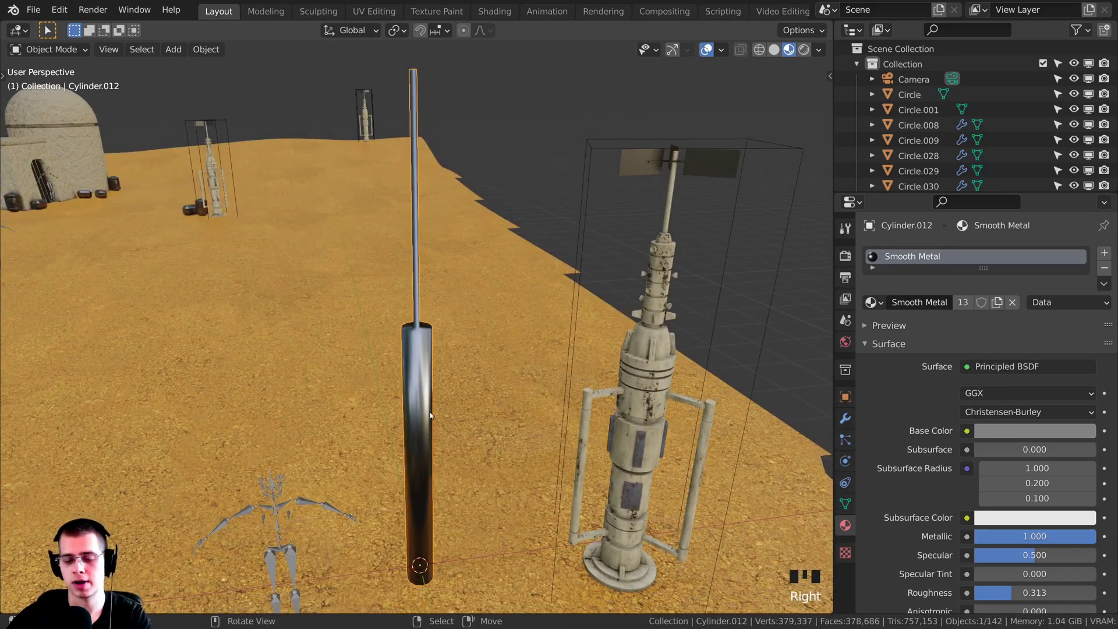
Move the antenna from the world origin to the large domed building in the top view.
key("KP_7")
scroll(430, 411, "down", 7)
middle_click_drag(427, 349, 576, 436, "shift")
key("g")
left_click(327, 134)
middle_click_drag(339, 151, 397, 155, "shift")
key("g")
left_click(393, 263)
Refine the antenna's position until it stands on the large domed building.
key("KP_Decimal")
scroll(505, 312, "up", 2)
key("g")
left_click(505, 198)
middle_click_drag(495, 186, 595, 421, "shift")
key("g")
left_click(496, 269)
key("g")
left_click(627, 290)
Adjust the antenna's size and position so it rises behind the large dome in the camera view.
key("s")
left_click(513, 314)
key("g")
left_click(628, 323)
key("KP_0")
scroll(536, 326, "up", 5)
key("s")
left_click(437, 225)
middle_click_drag(438, 225, 454, 243, "shift")
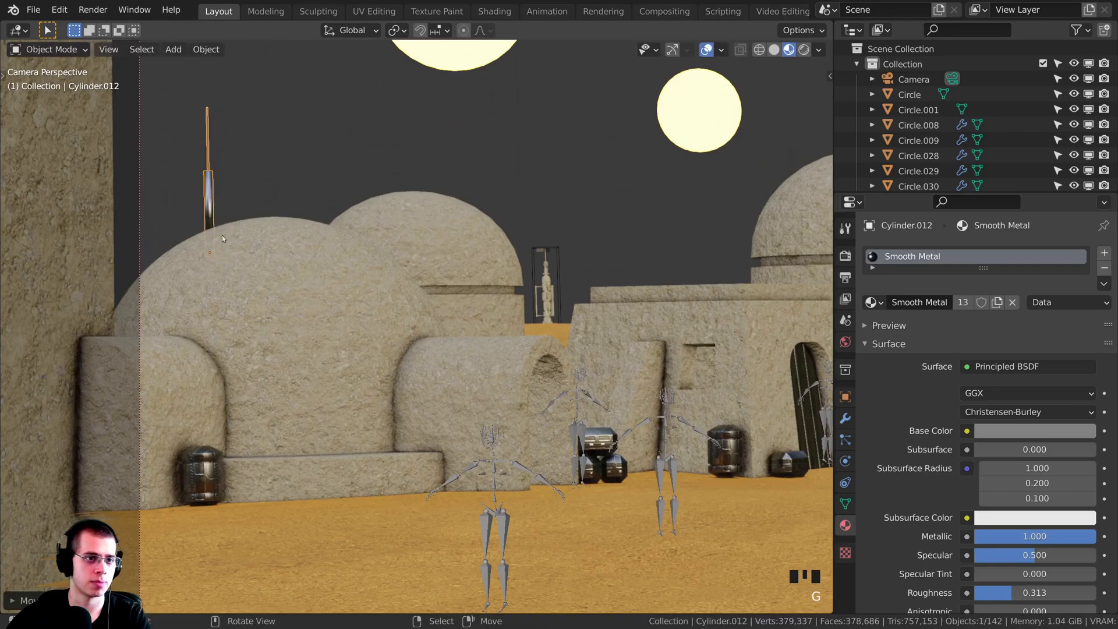
Duplicate the antenna beside the original on the large dome, scale the copy down, and save the file.
scroll(466, 221, "up", 3)
key("shift+d")
left_click(475, 209)
key("s")
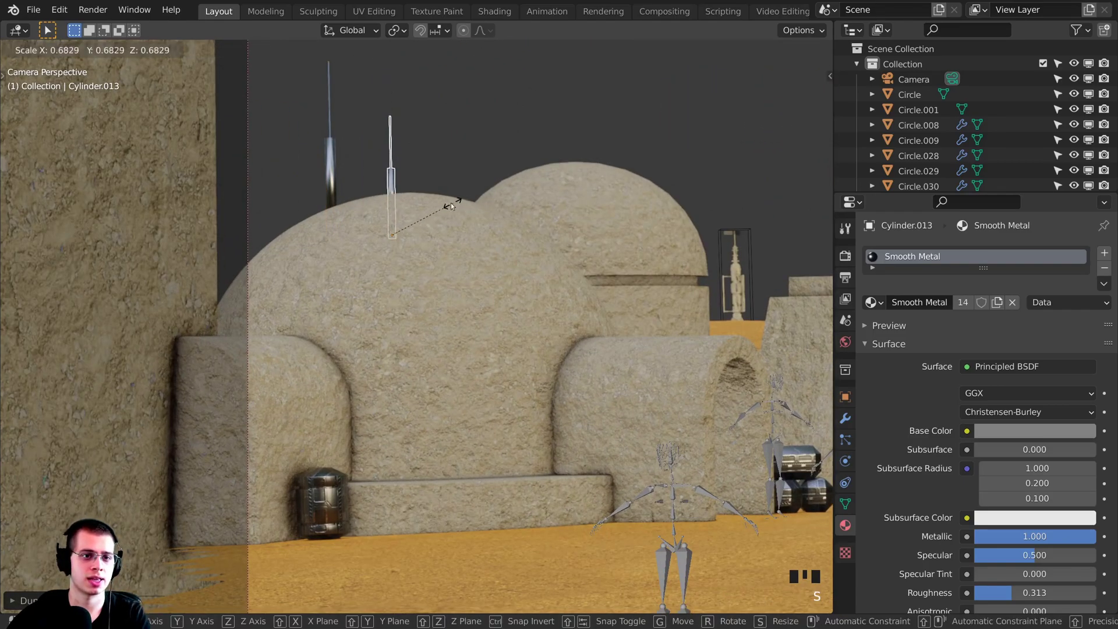
left_click(430, 203)
scroll(437, 259, "down", 6)
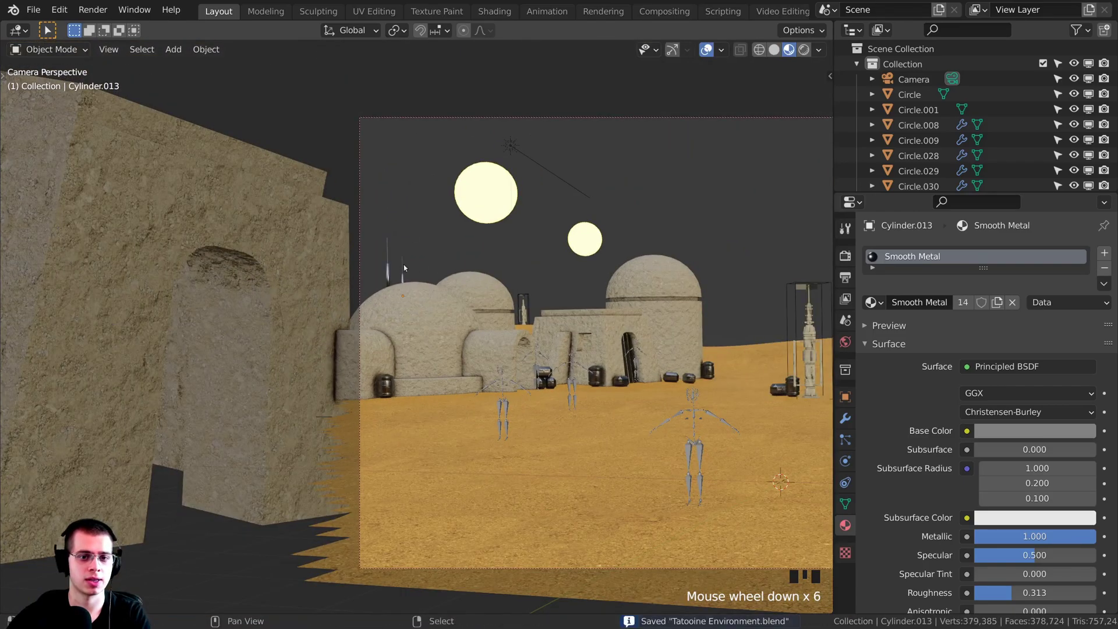
Duplicate the antenna, move the copy over to the flat-roofed building between the domes, and adjust its height.
scroll(319, 292, "up", 2)
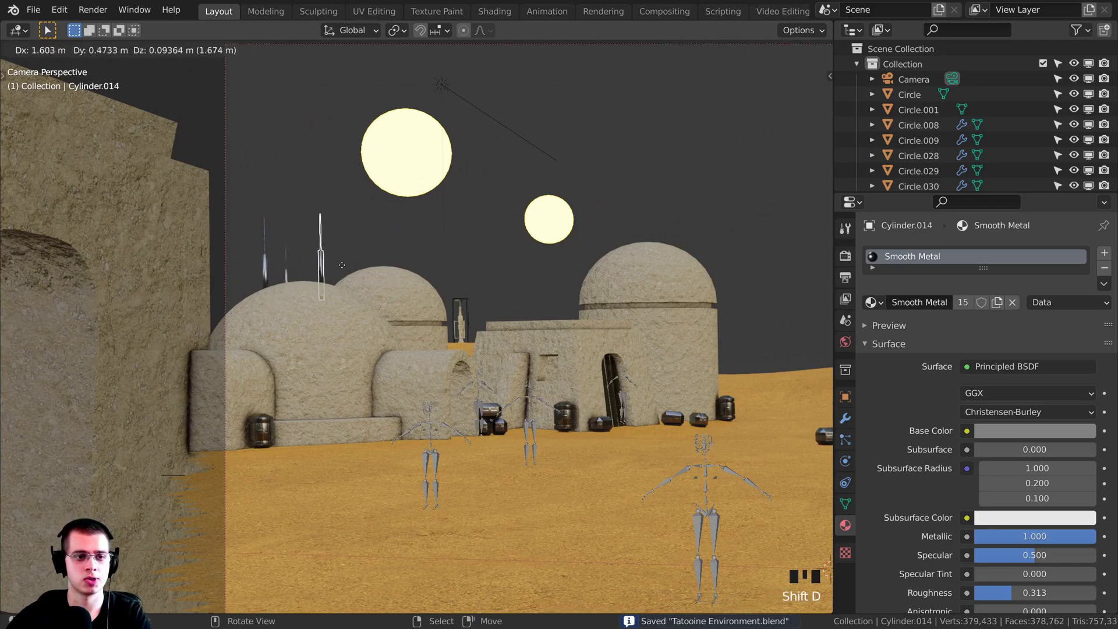
middle_click_drag(514, 247, 390, 306)
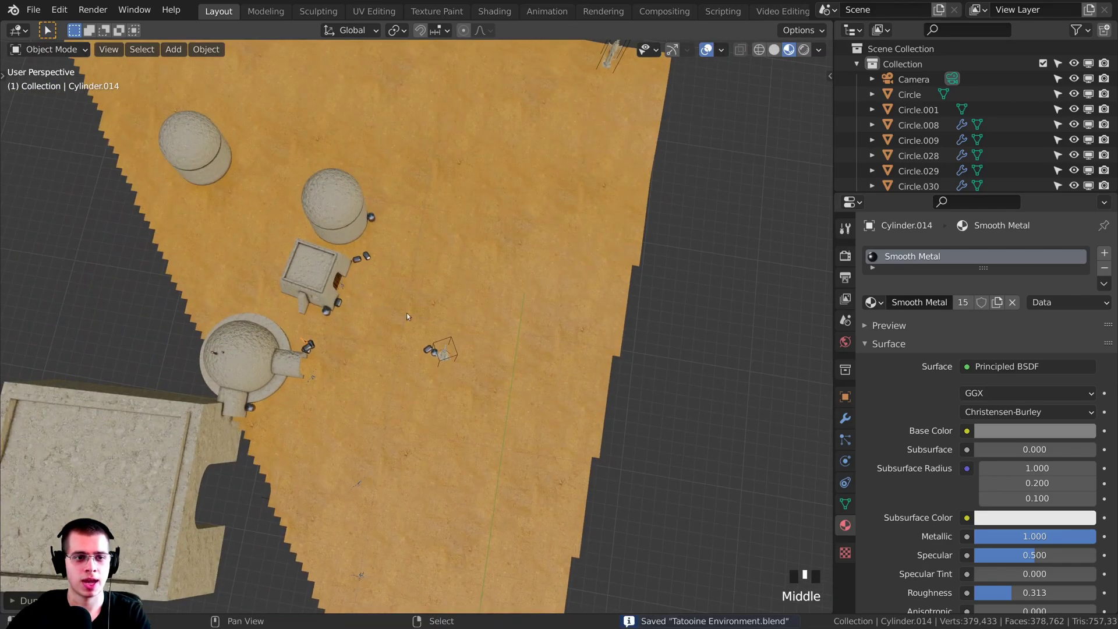
scroll(563, 432, "up", 3)
left_click(552, 324)
middle_click_drag(539, 277, 472, 198)
key("KP_Decimal")
key("g")
key("z")
left_click(490, 371)
Scale the copied antenna and shift it along Y so it stands on the flat roof, checked through the camera.
middle_click_drag(426, 380, 547, 390)
key("s")
left_click(431, 417)
middle_click_drag(428, 420, 440, 331, "shift")
key("g")
key("y")
left_click(466, 376)
key("KP_0")
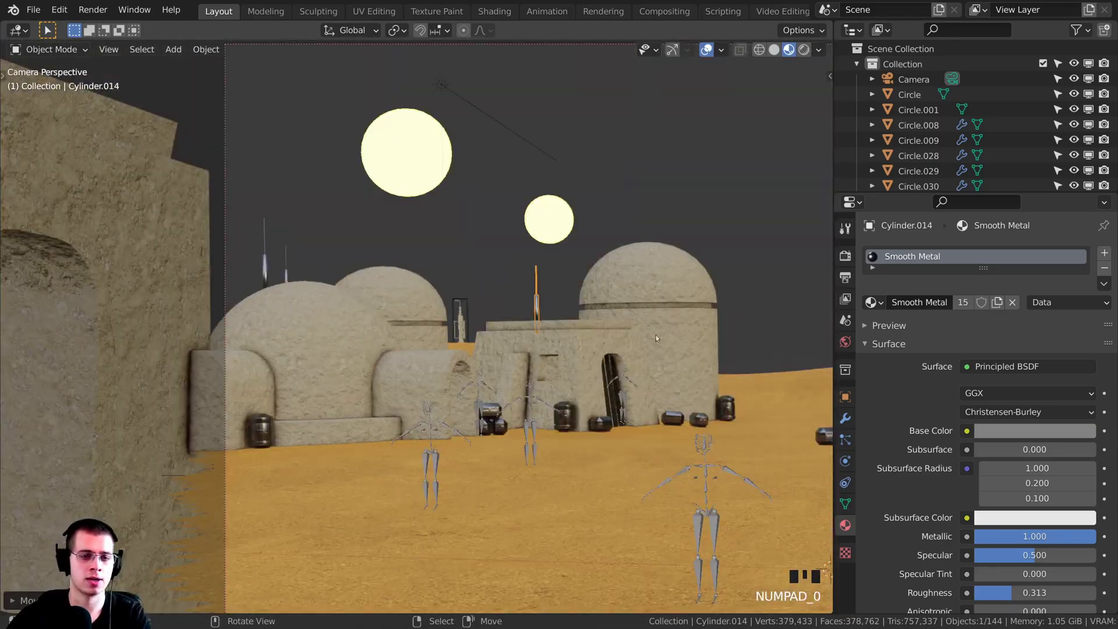
Review the antennas from above and through the camera, and save the file.
scroll(641, 334, "down", 4)
middle_click_drag(635, 277, 523, 403)
key("KP_0")
scroll(557, 404, "down", 5)
key("ctrl+s")
middle_click_drag(624, 150, 308, 276, "shift")
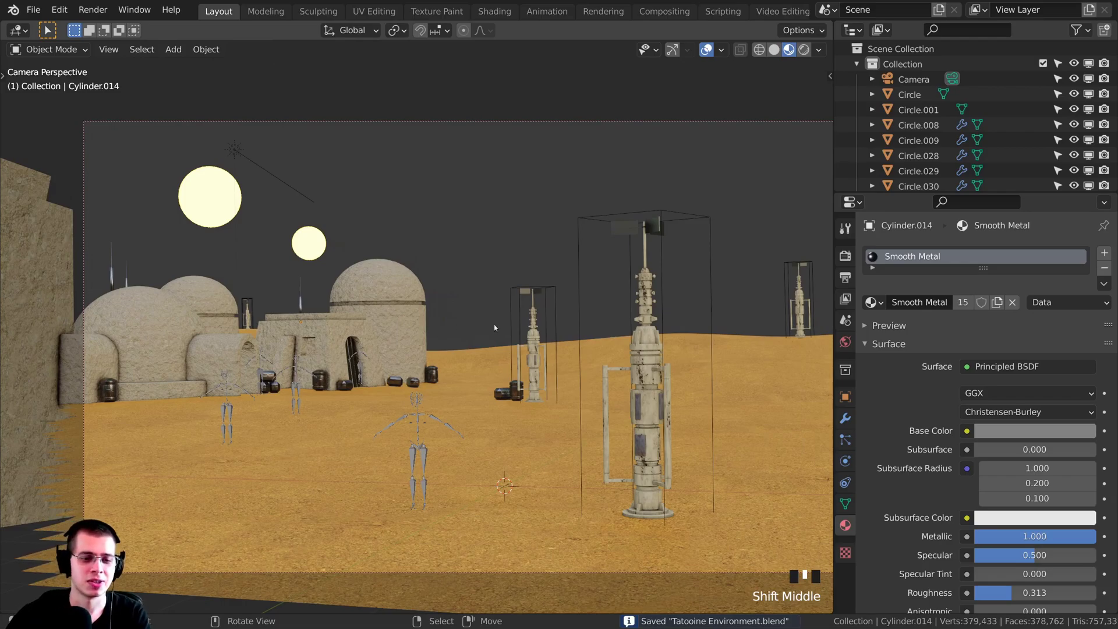
Switch the viewport to solid shading and add a mesh cylinder at the 3D cursor.
key("z")
left_click(506, 374)
scroll(597, 341, "up", 1)
mouse_move(506, 375)
middle_mouse_down()
mouse_move(597, 341)
mouse_move(614, 401)
middle_mouse_up()
key("shift+a")
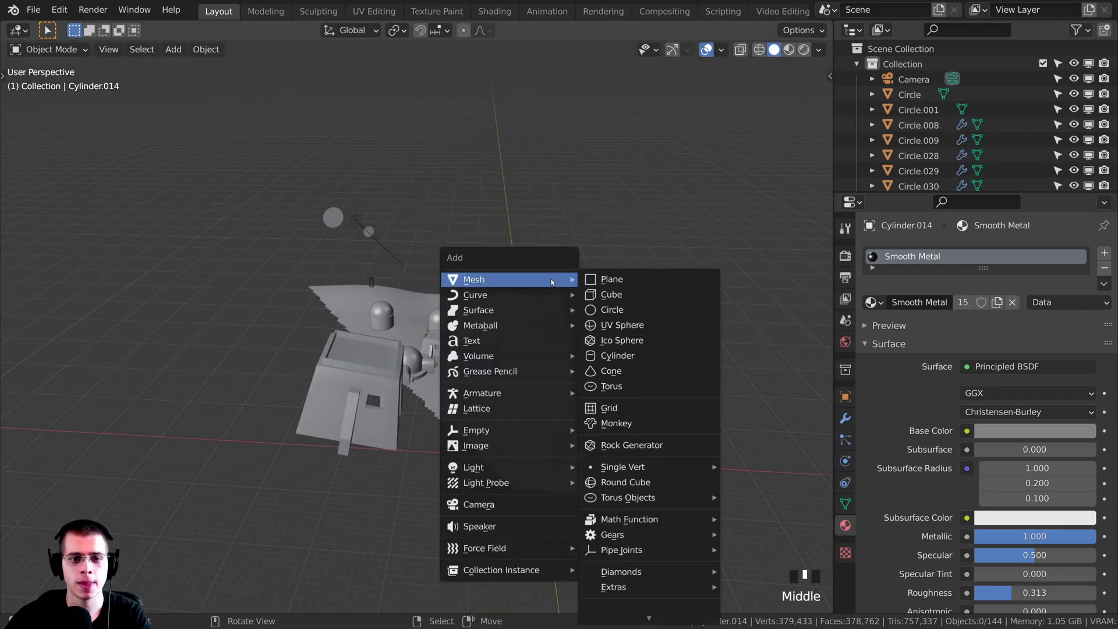
left_click(622, 356)
scroll(702, 374, "down", 2)
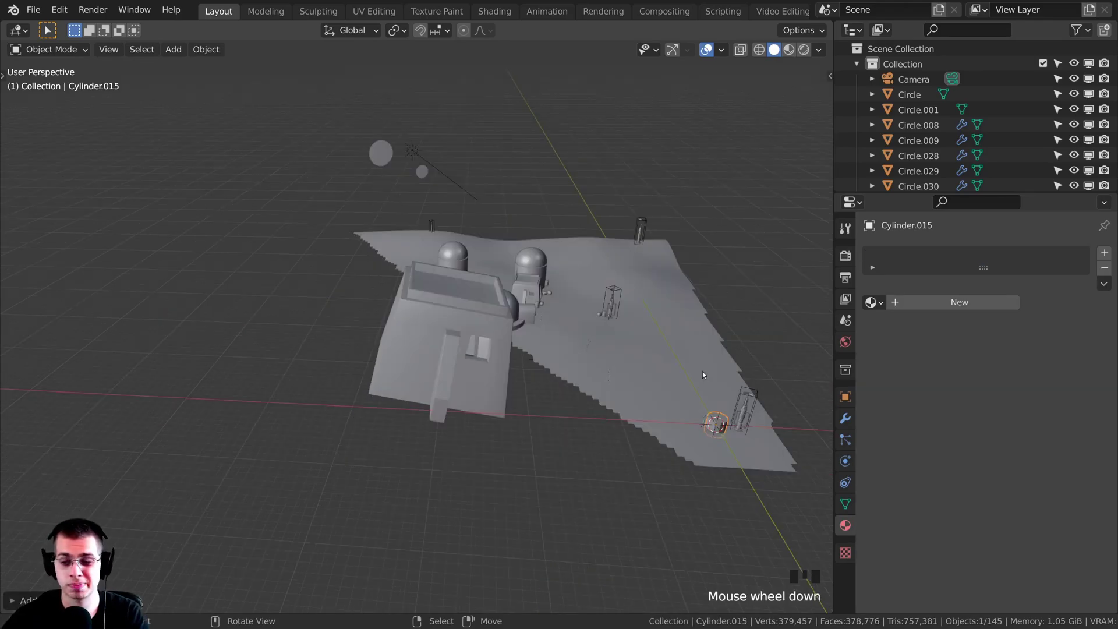
Raise the new cylinder about 11.6 m along Z, clear of the terrain.
key("KP_Decimal")
middle_click_drag(361, 365, 375, 287)
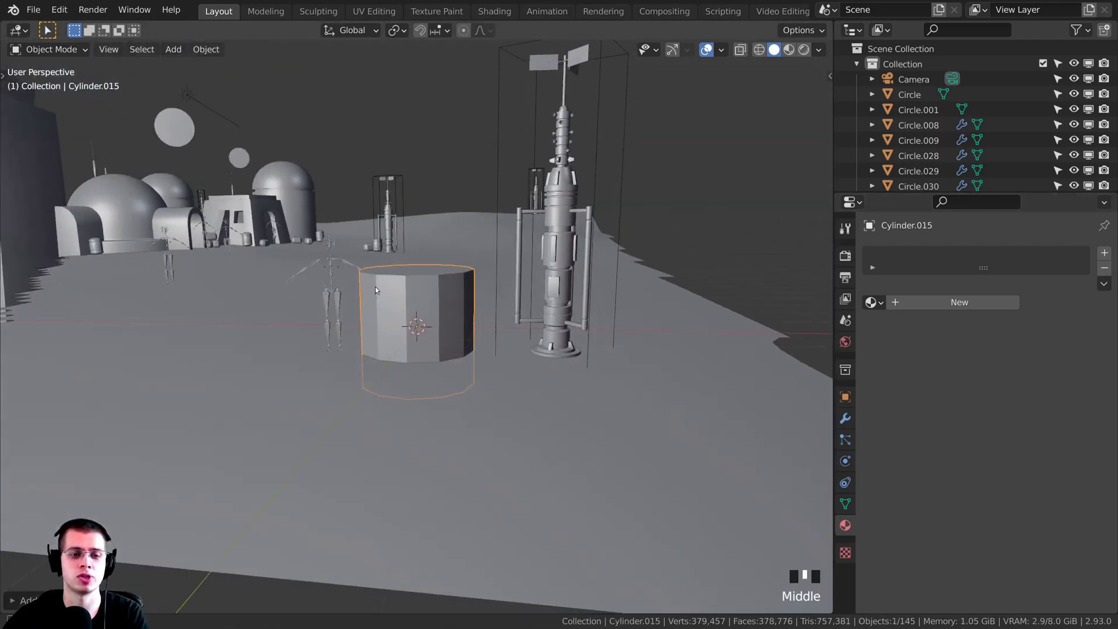
scroll(375, 287, "down", 5)
key("g")
key("z")
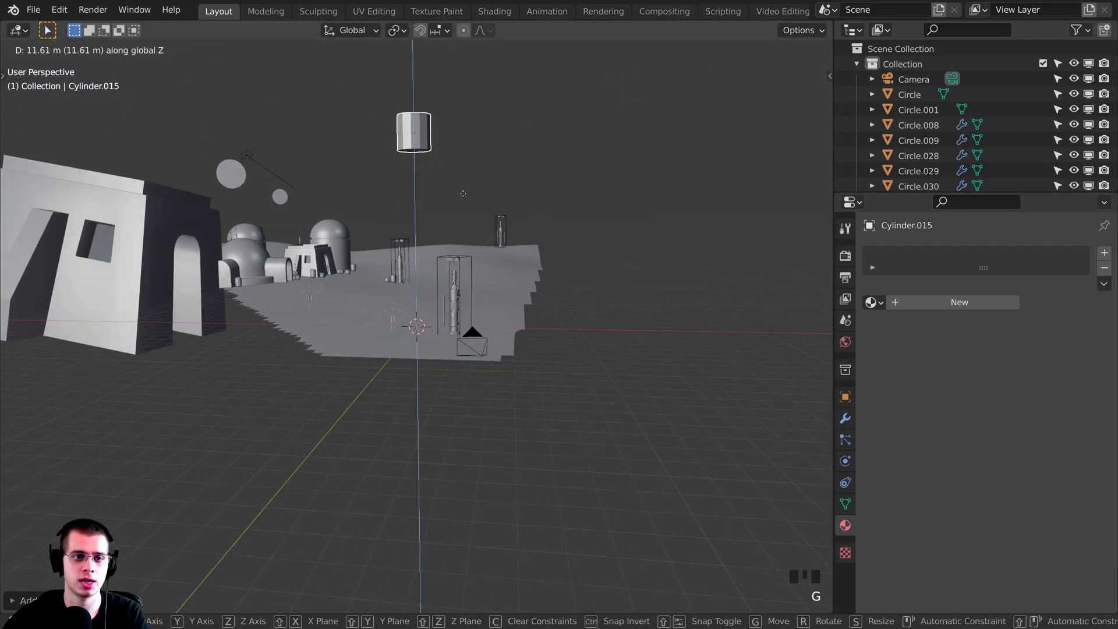
left_click(464, 194)
In the front view with X-ray on, lower the cylinder's top vertices about 1.2 m to make a short base flange.
key("KP_1")
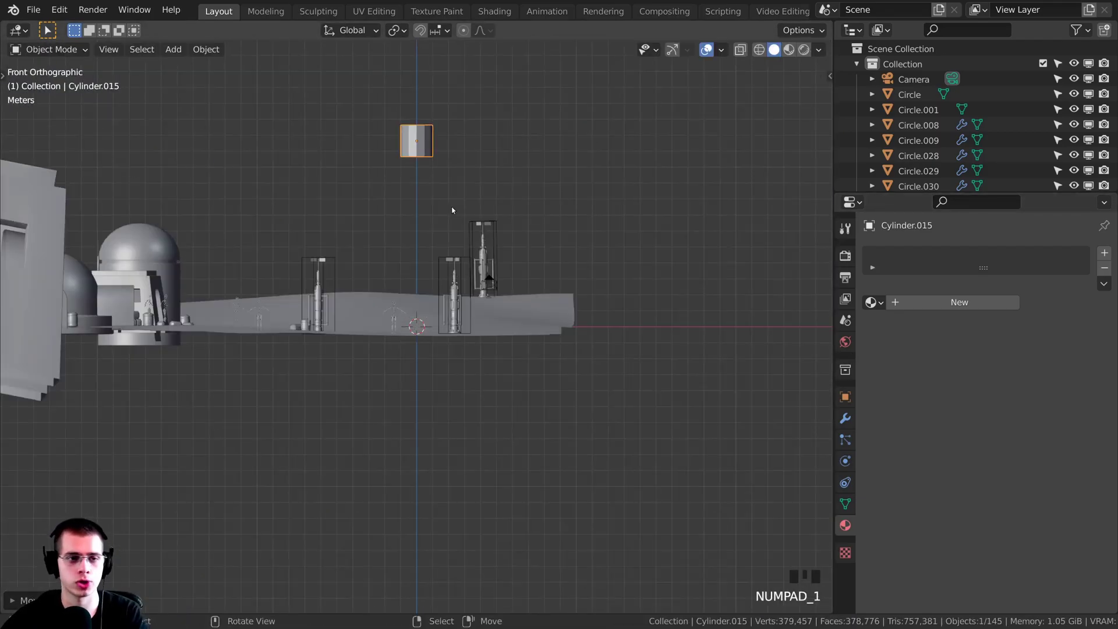
scroll(449, 198, "up", 5)
middle_click_drag(505, 215, 457, 327, "shift")
scroll(495, 323, "up", 3)
key("Tab")
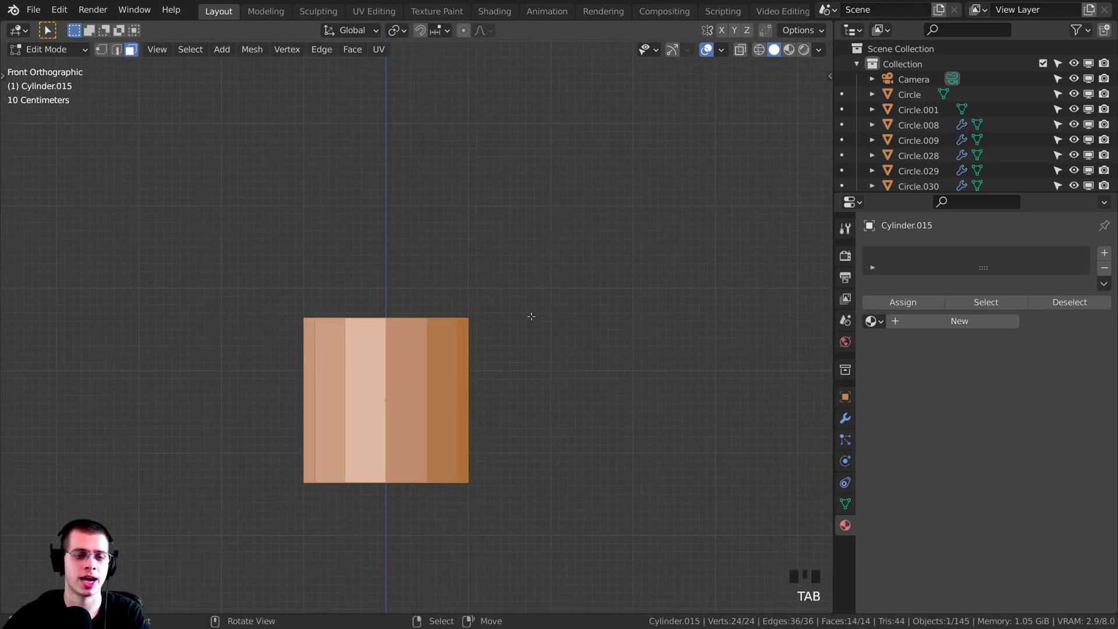
key("1")
middle_click_drag(631, 313, 669, 270, "shift")
key("alt+z")
key("alt+a")
key("b")
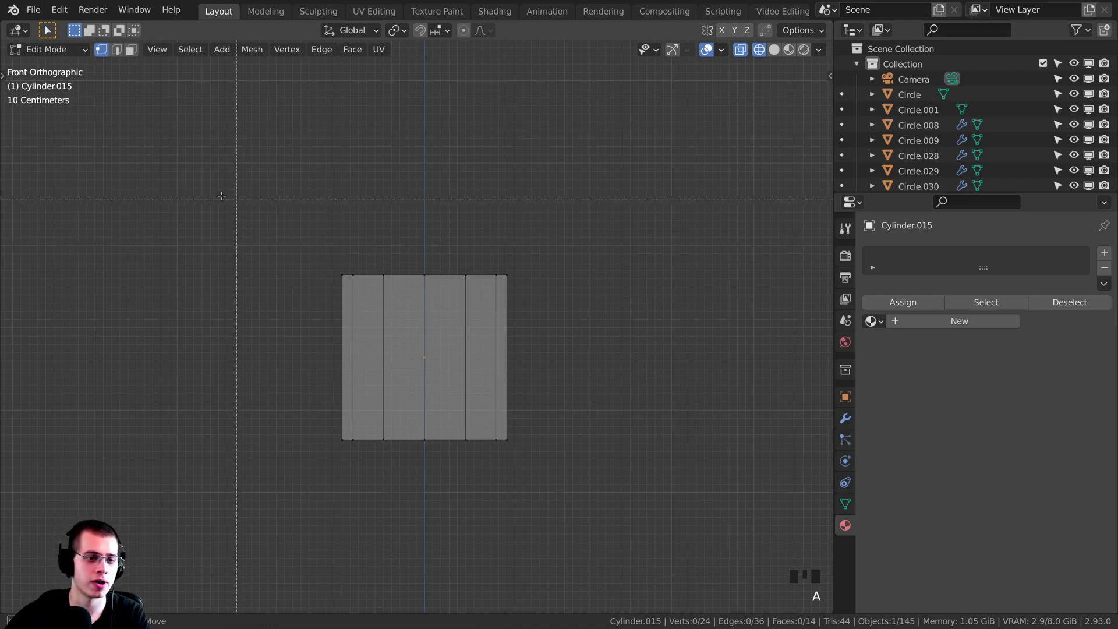
left_click_drag(183, 157, 586, 364)
middle_click_drag(554, 322, 549, 314, "shift")
scroll(549, 175, "up", 1)
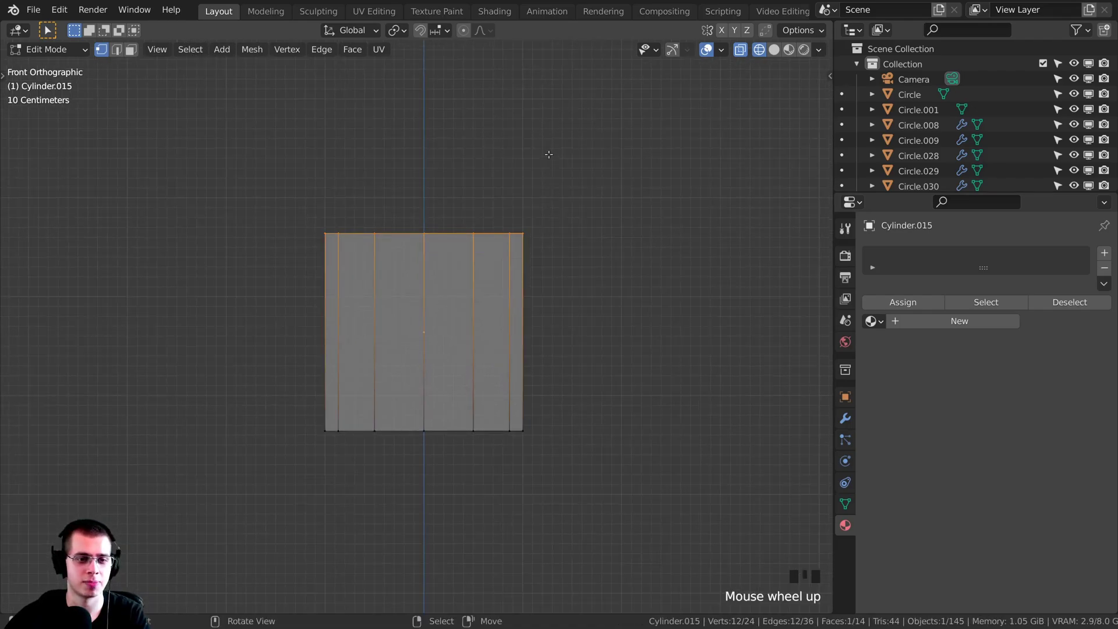
key("g")
key("z")
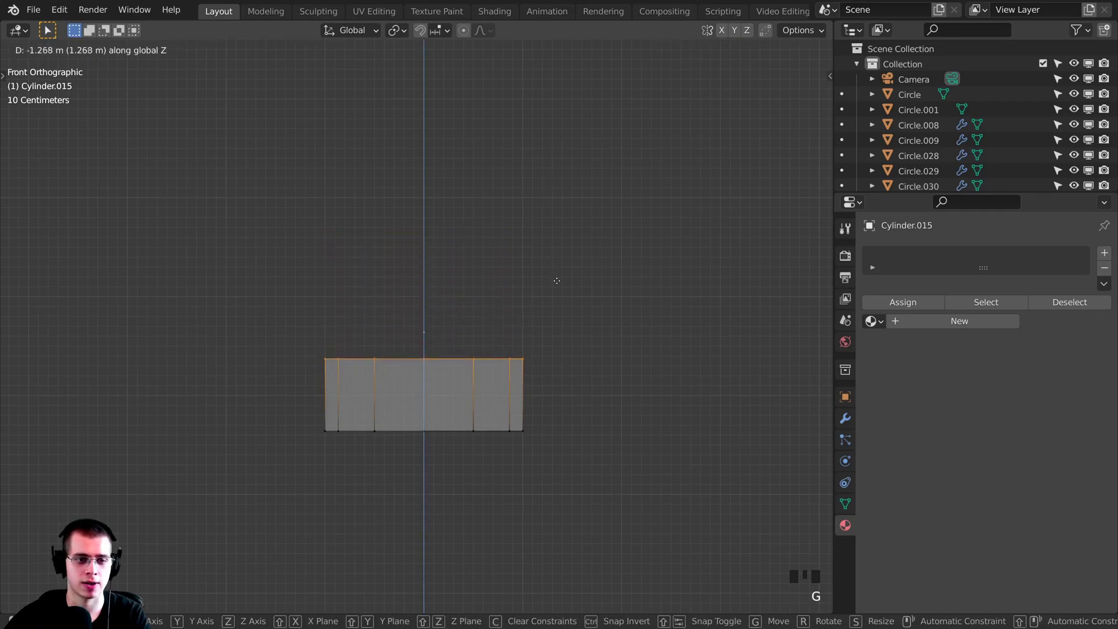
left_click(558, 277)
Inset the base's top face and extrude it upward twice to form a straight vertical pipe.
key("i")
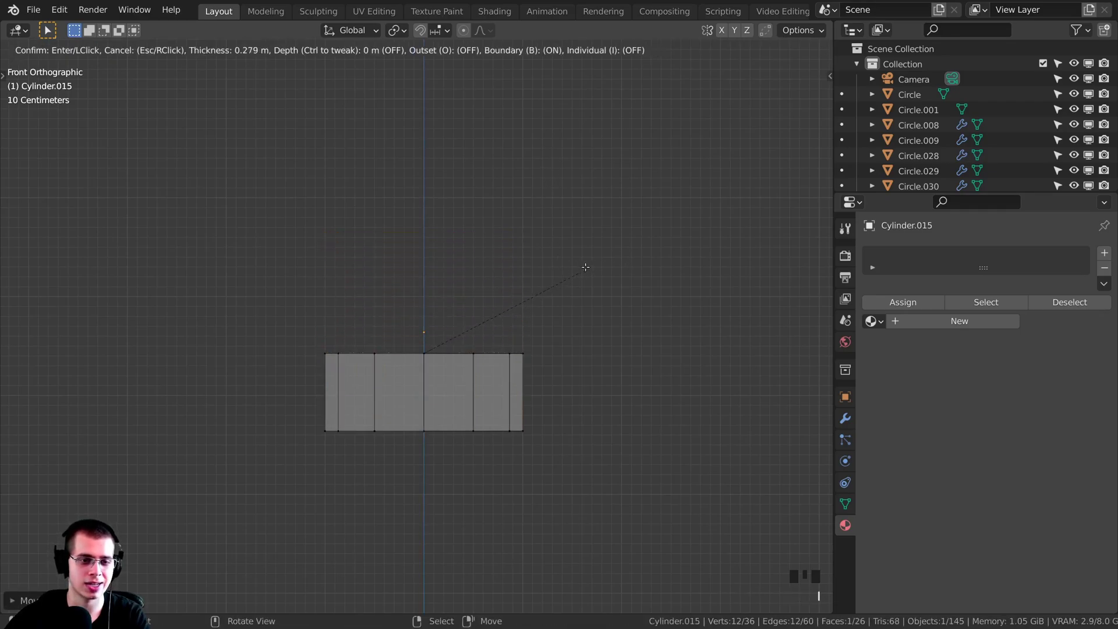
left_click(575, 273)
key("e")
left_click(562, 142)
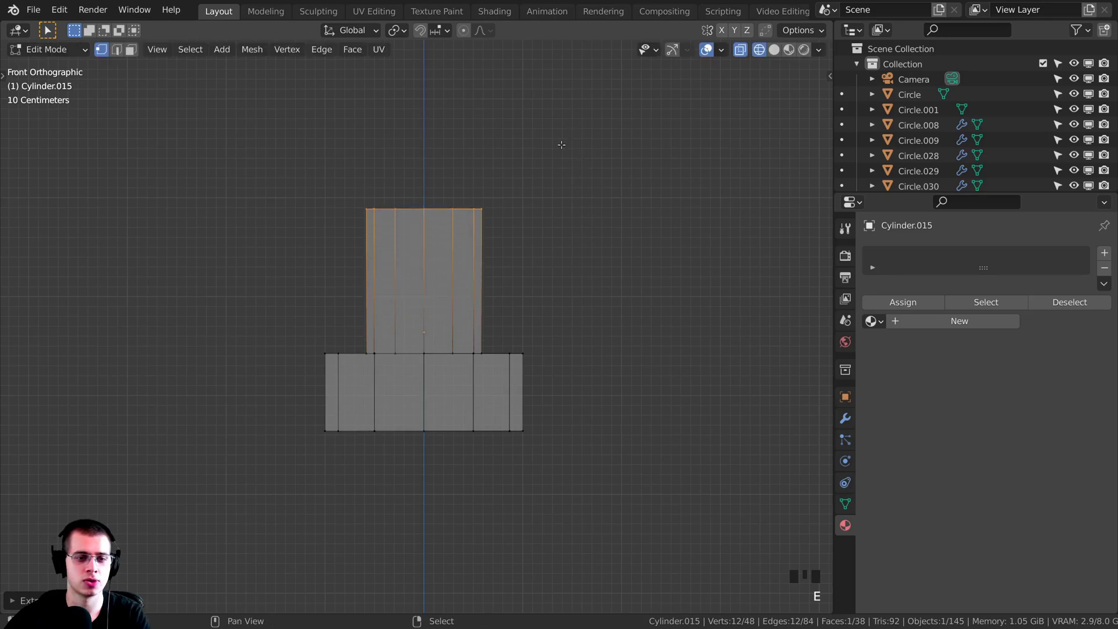
scroll(519, 325, "down", 1)
key("e")
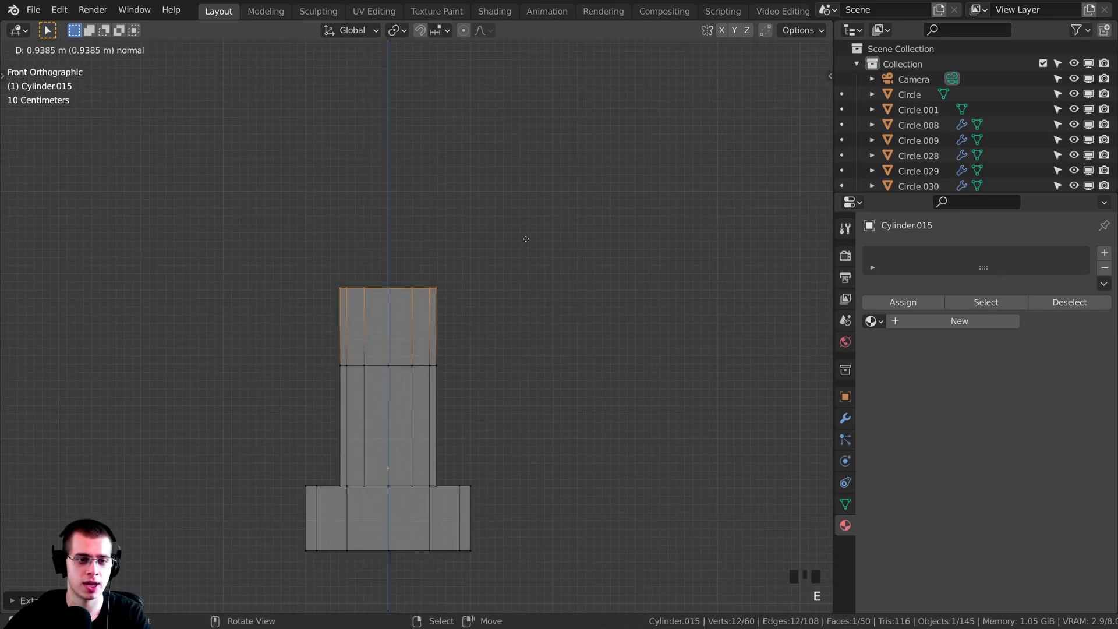
left_click(533, 277)
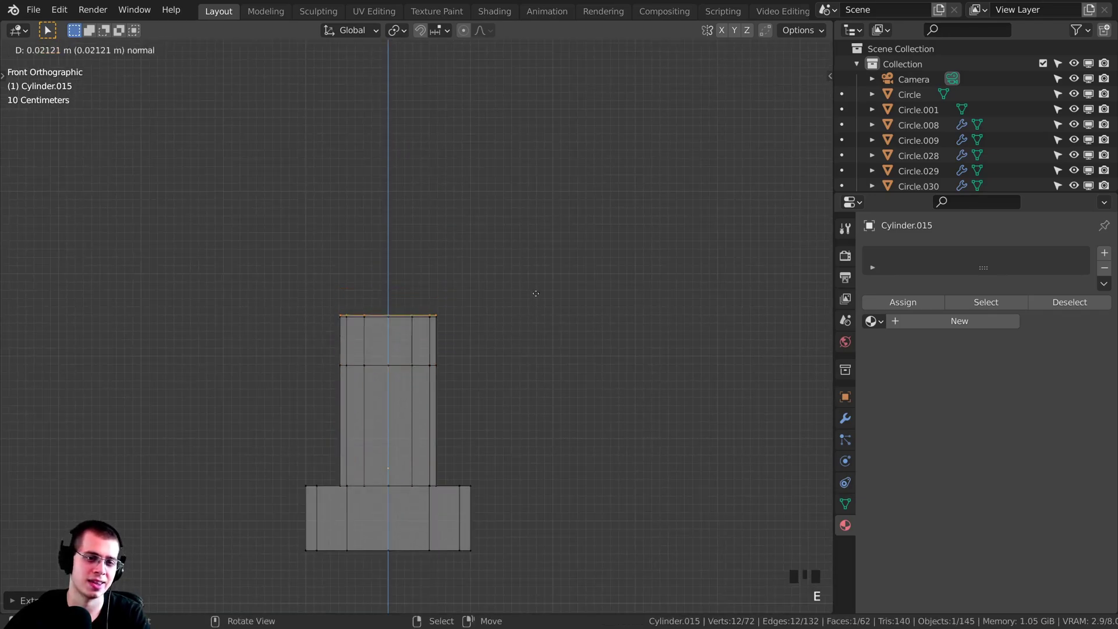
Start the pipe's bend with two extruded segments, rotating and shifting each end face clockwise.
key("e")
left_click(536, 239)
key("r")
left_click(508, 309)
key("g")
left_click(491, 298)
key("e")
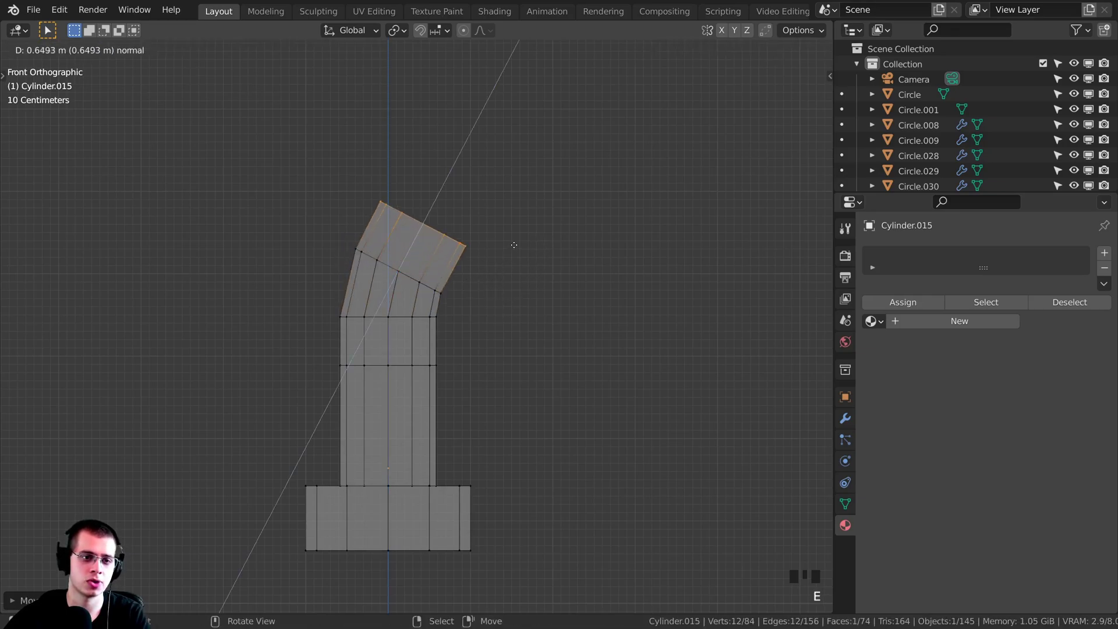
left_click(514, 247)
key("r")
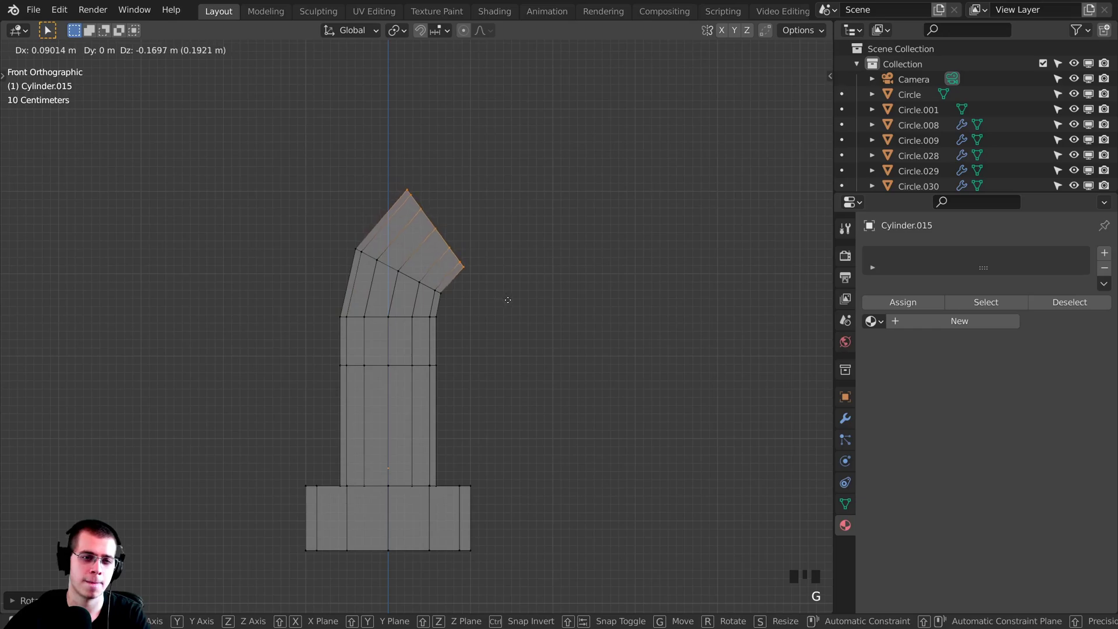
left_click(508, 299)
Extrude a third bend segment, and rotate and shift its end to follow the curve.
key("e")
left_click(558, 264)
key("r")
left_click(512, 289)
key("g")
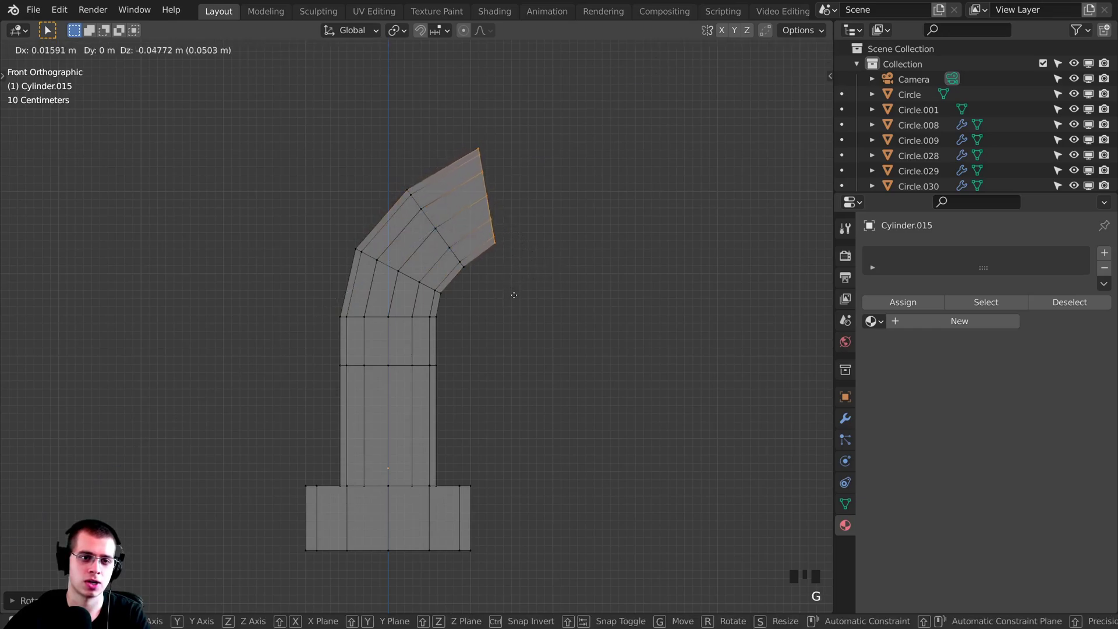
left_click(517, 304)
Extrude the last bend segment and rotate its end face until the pipe's opening points horizontally.
key("e")
left_click(571, 294)
key("r")
left_click(550, 307)
key("g")
left_click(555, 307)
key("r")
left_click(567, 309)
key("r")
right_click(569, 310)
middle_click_drag(512, 277, 433, 293, "shift")
scroll(433, 294, "down", 1)
key("r")
left_click(577, 285)
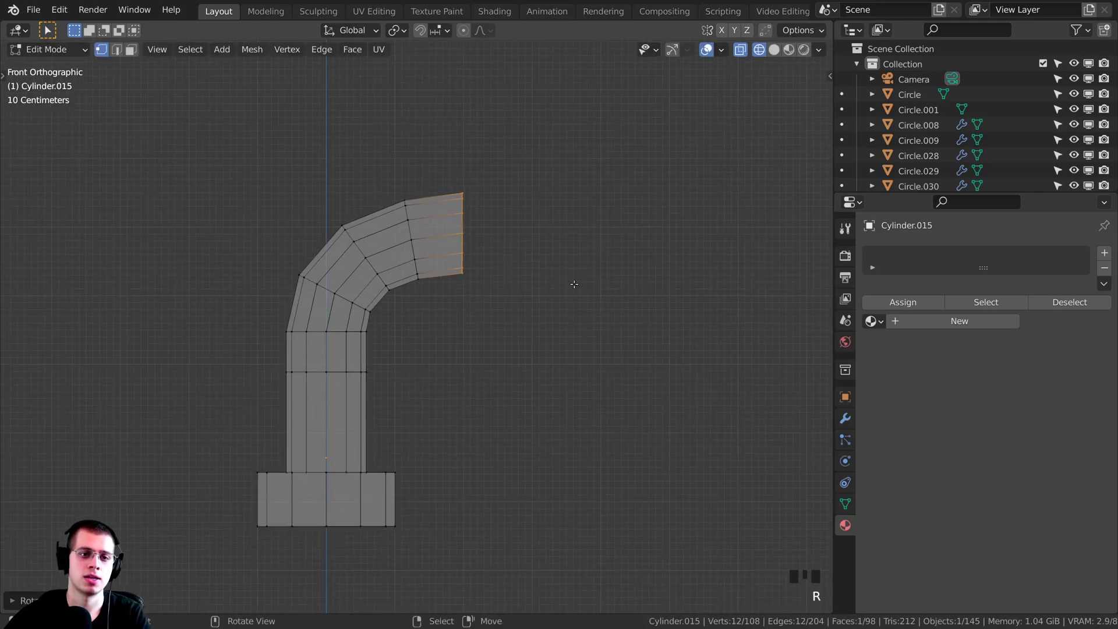
Extrude the bent end horizontally about 1.7 m into a straight section.
key("e")
left_click(686, 291)
middle_click_drag(498, 454, 481, 461, "shift")
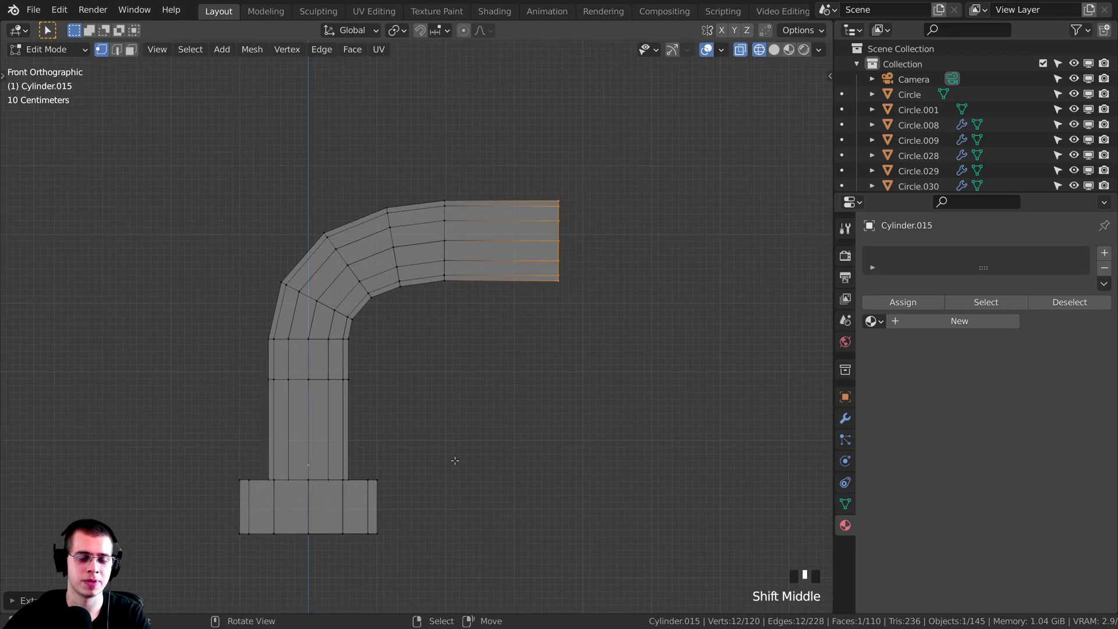
Extrude the pipe's end in place, scale the new ring up, extrude it outward as an end flange, and leave Edit Mode.
scroll(439, 432, "up", 1)
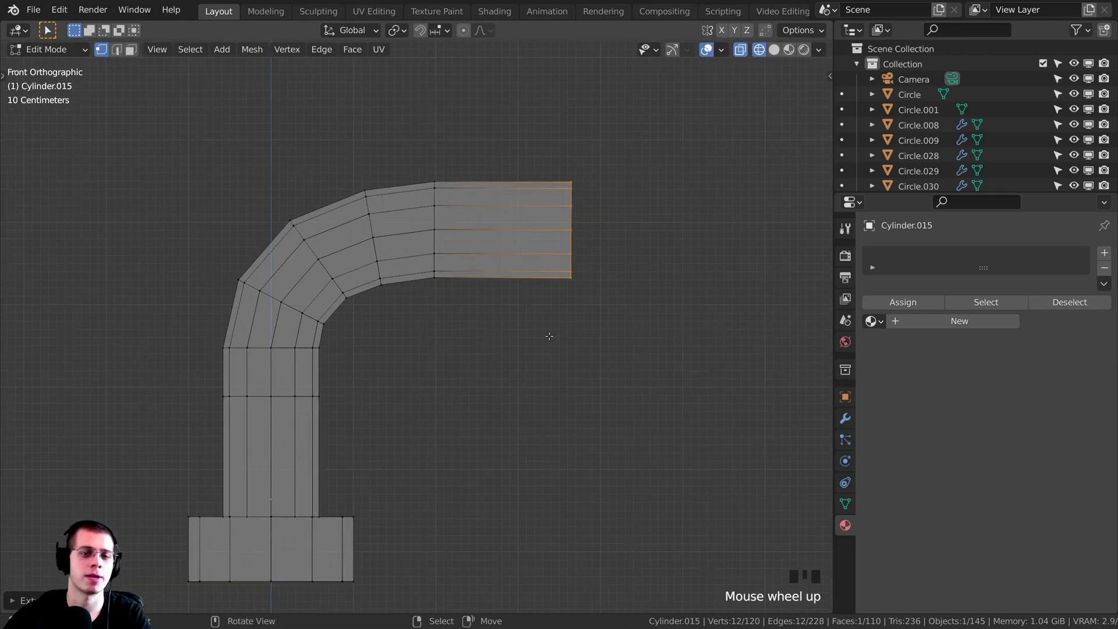
key("e")
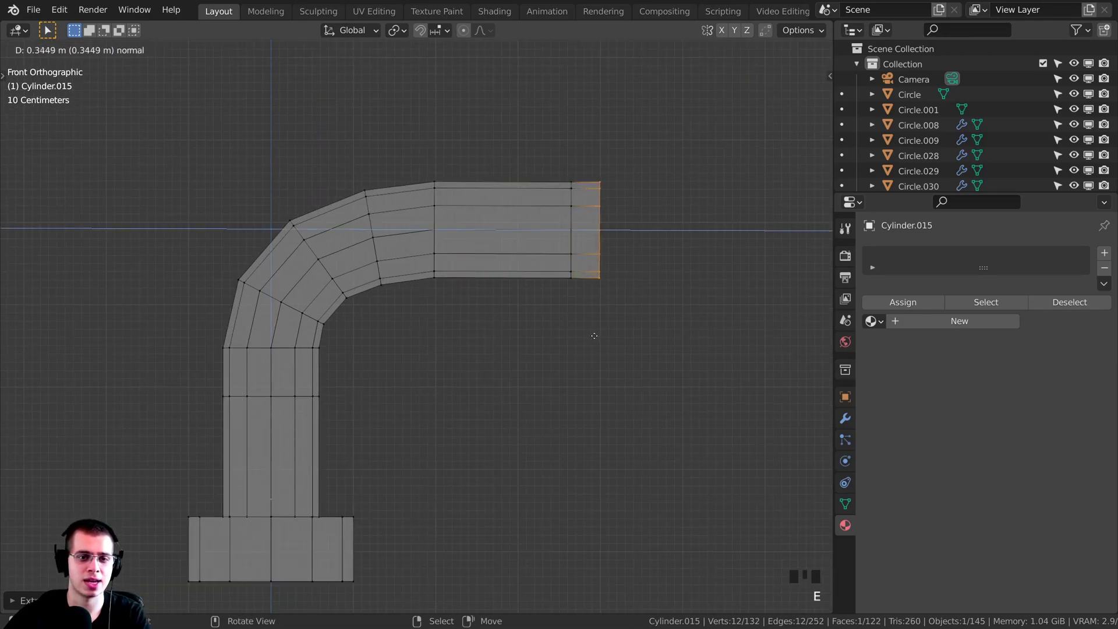
right_click(594, 336)
key("s")
left_click(606, 364)
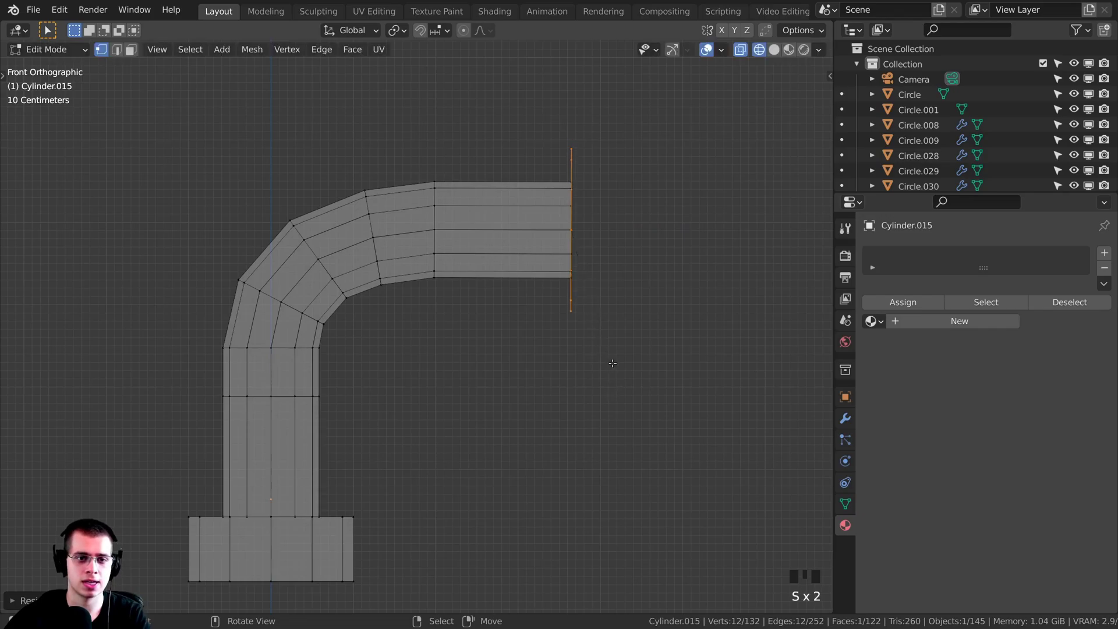
key("e")
left_click(674, 371)
key("Tab")
Add a Subdivision Surface modifier to the pipe with viewport level 2.
scroll(514, 368, "down", 4)
middle_click_drag(516, 367, 607, 354)
scroll(606, 354, "up", 2)
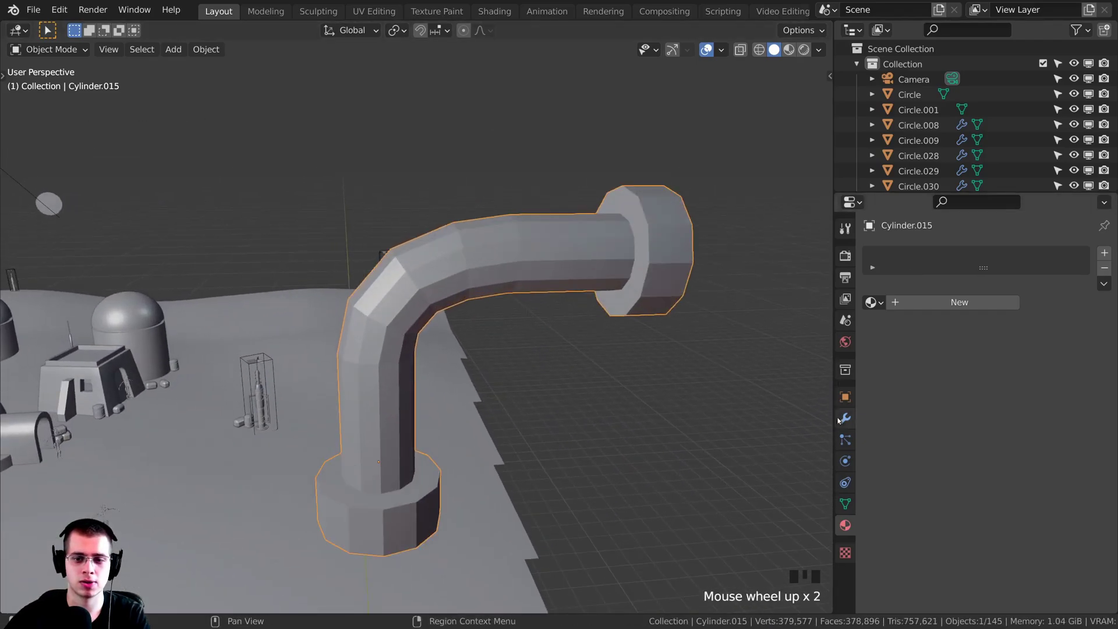
left_click(845, 418)
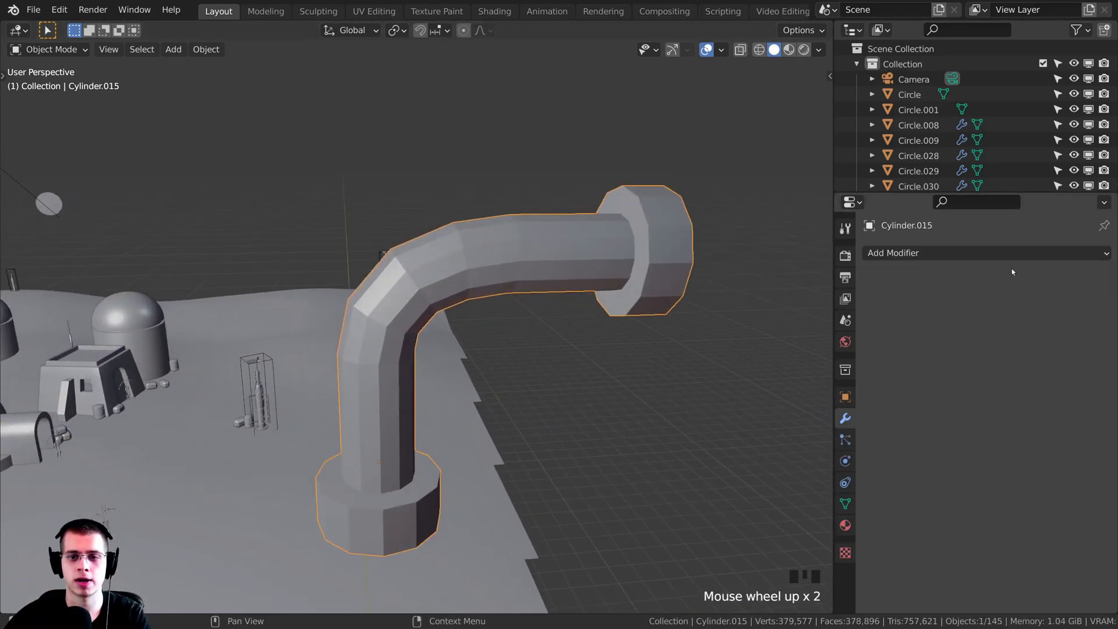
left_click(935, 253)
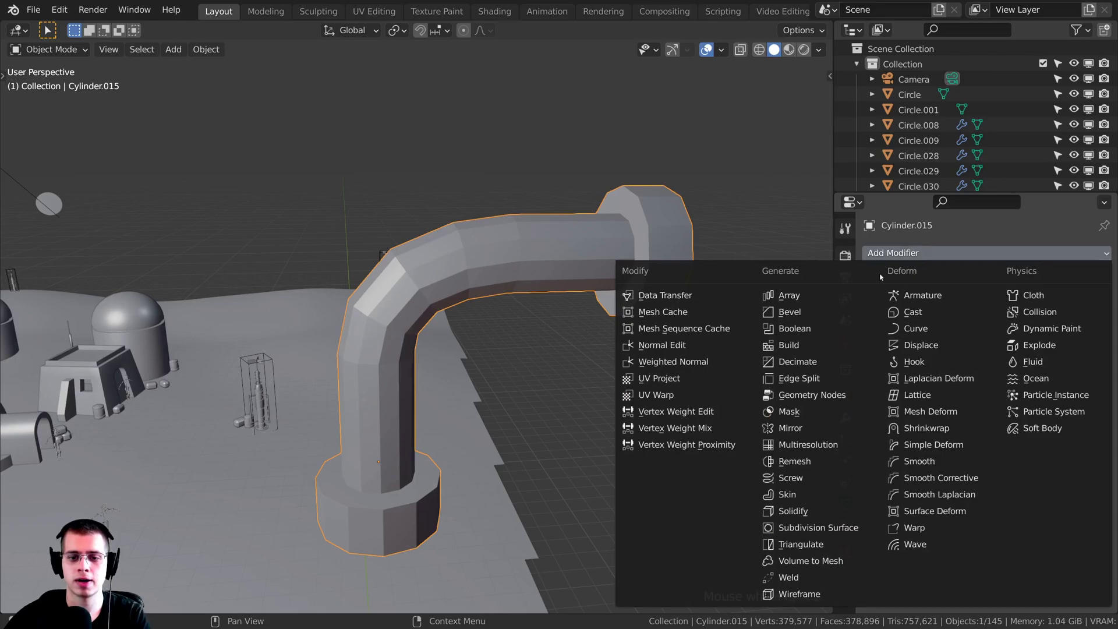
left_click(812, 528)
middle_click_drag(582, 442, 477, 448)
left_click(1087, 321)
Add an edge loop around the vertical pipe and slide it down to just above the base flange.
middle_click_drag(690, 330, 578, 182)
scroll(480, 377, "down", 1)
middle_click_drag(479, 376, 525, 232, "shift")
scroll(562, 267, "up", 1)
middle_click_drag(562, 267, 620, 262)
key("Tab")
middle_click_drag(393, 290, 428, 339)
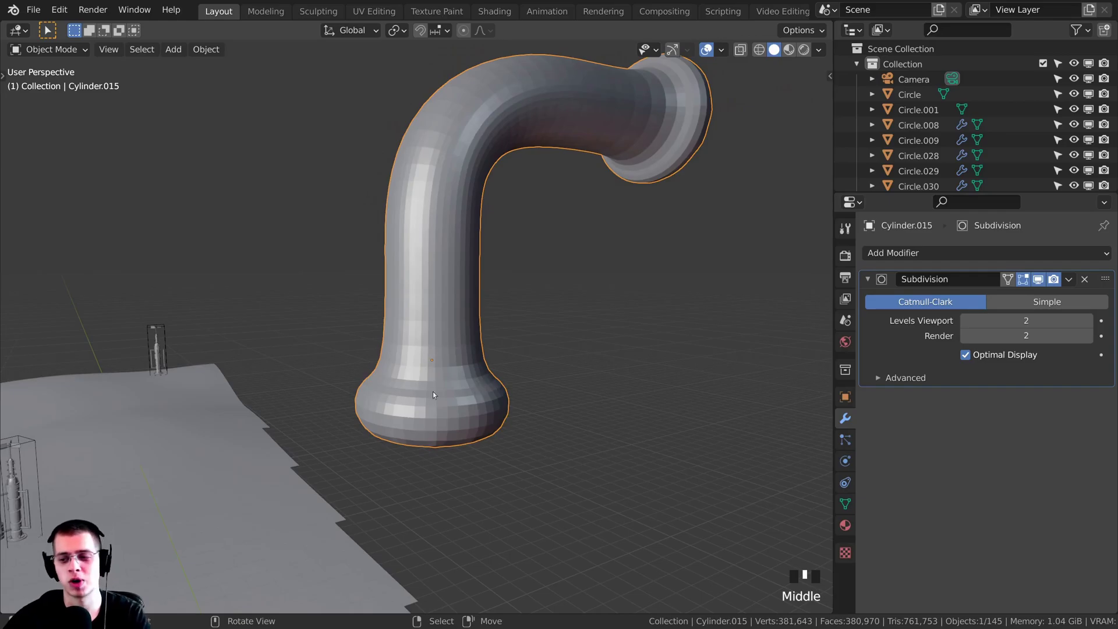
middle_click_drag(428, 399, 402, 312, "shift")
scroll(422, 310, "up", 2)
key("Tab")
key("Tab")
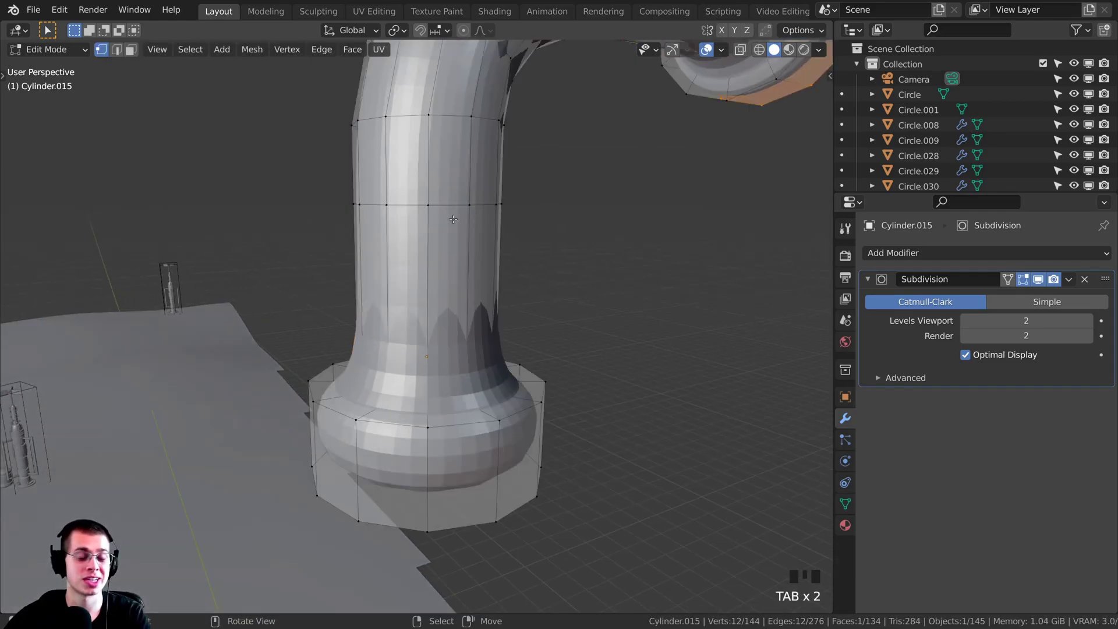
key("ctrl+r")
key("ctrl+r")
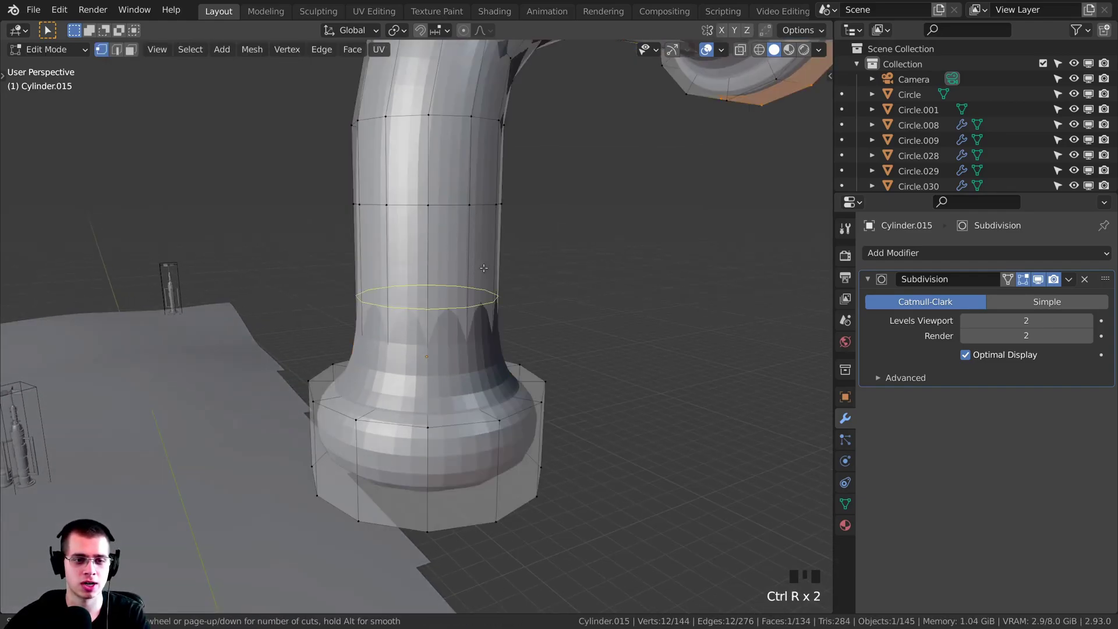
left_click(451, 297)
left_click(479, 349)
Add two edge loops around the base flange's side, one near its upper edge and one near its lower edge.
middle_click_drag(479, 350, 506, 407)
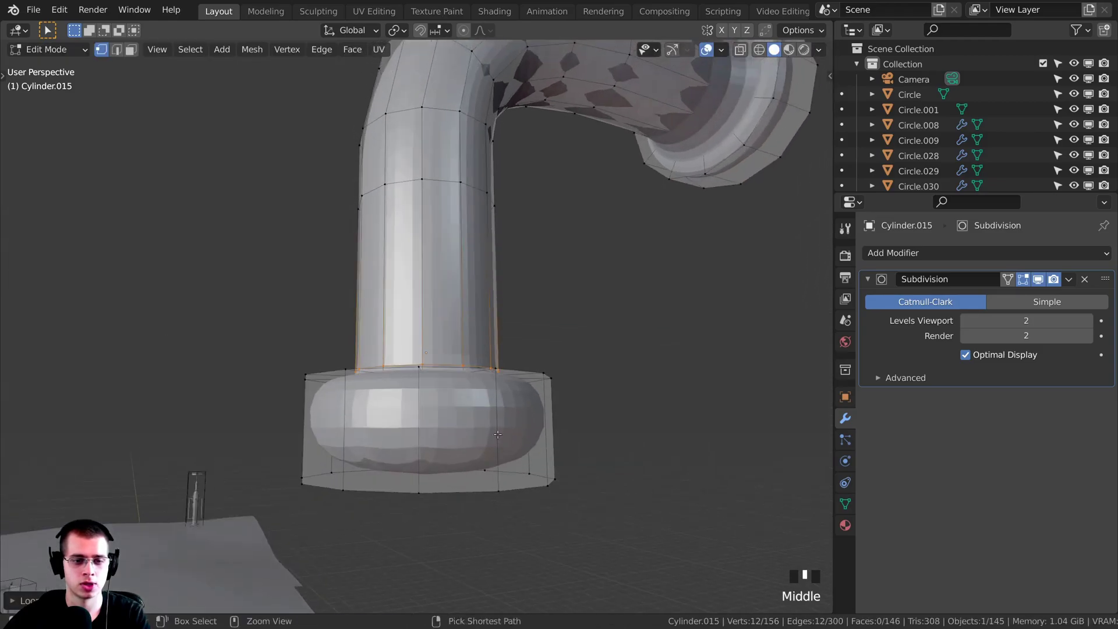
key("ctrl+r")
left_click(506, 408)
left_click(509, 398)
key("ctrl+r")
left_click(506, 425)
left_click(505, 466)
Add two edge loops on the base flange's top face, one beside the pipe and one near the outer rim.
middle_click_drag(505, 355, 500, 413)
middle_click_drag(500, 414, 500, 409, "shift")
scroll(501, 410, "up", 2)
key("ctrl+r")
left_click(515, 340)
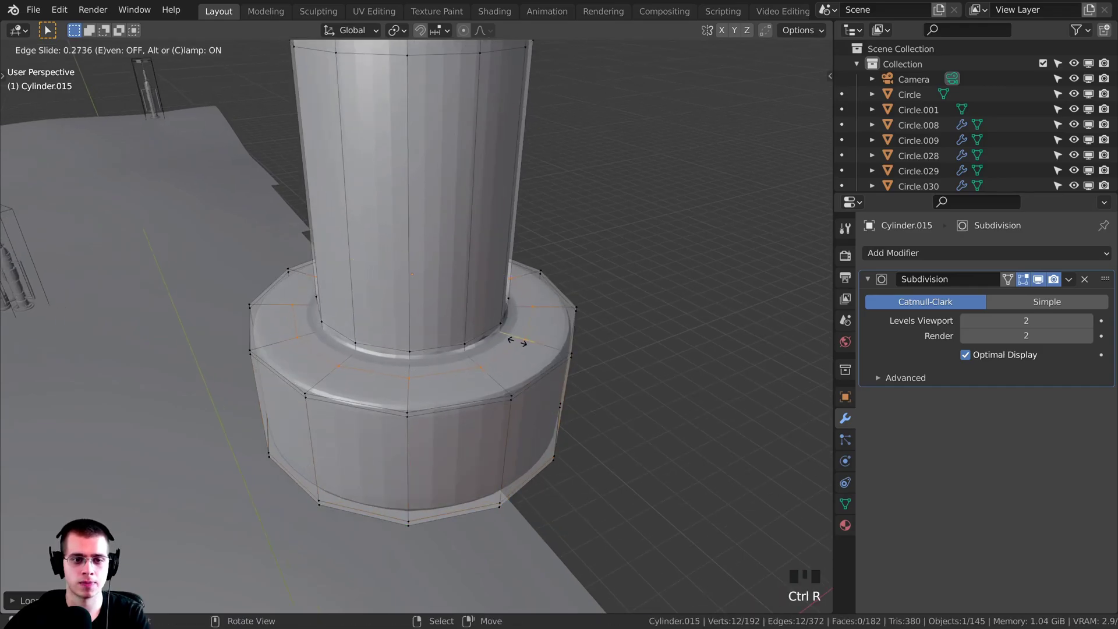
left_click(503, 334)
key("ctrl+r")
left_click(519, 337)
left_click(544, 347)
Add an edge loop around the horizontal pipe and slide it right up against the end flange.
middle_click_drag(543, 346, 506, 233)
key("ctrl+r")
scroll(504, 310, "down", 3)
middle_click_drag(504, 310, 476, 350)
left_click(547, 317)
left_click(563, 319)
Add two edge loops around the end flange's side, one close to each of its edges.
key("ctrl+r")
left_click(543, 301)
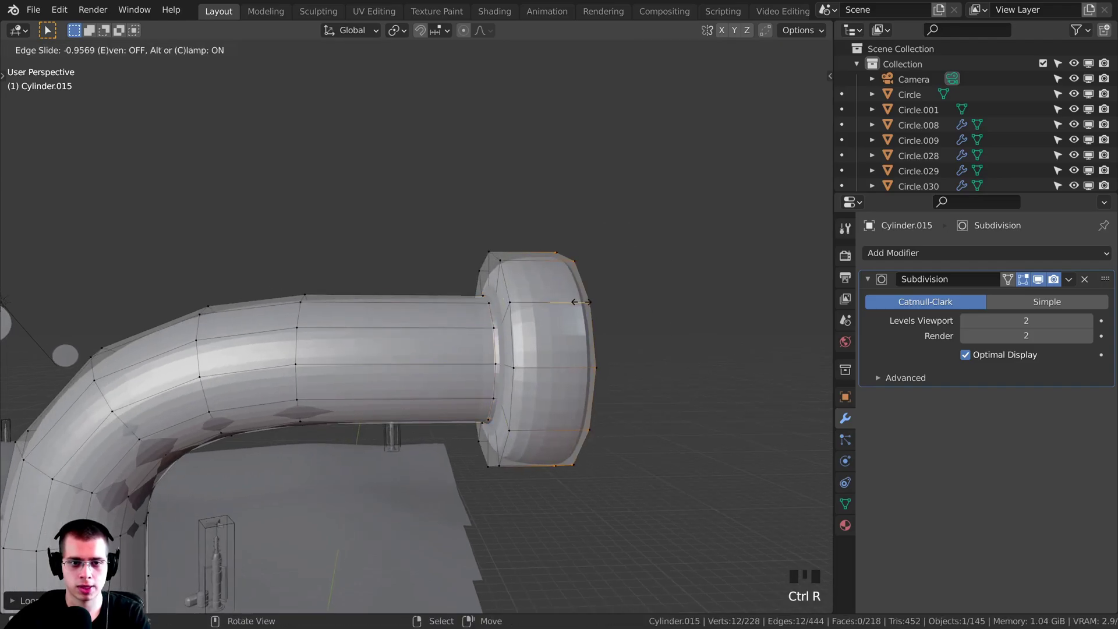
left_click(572, 300)
key("ctrl+r")
left_click(543, 298)
left_click(514, 296)
Add two edge loops on the end flange's pipe-side face, one near the outer rim and one beside the pipe.
middle_click_drag(514, 296, 550, 333)
key("ctrl+r")
left_click(553, 333)
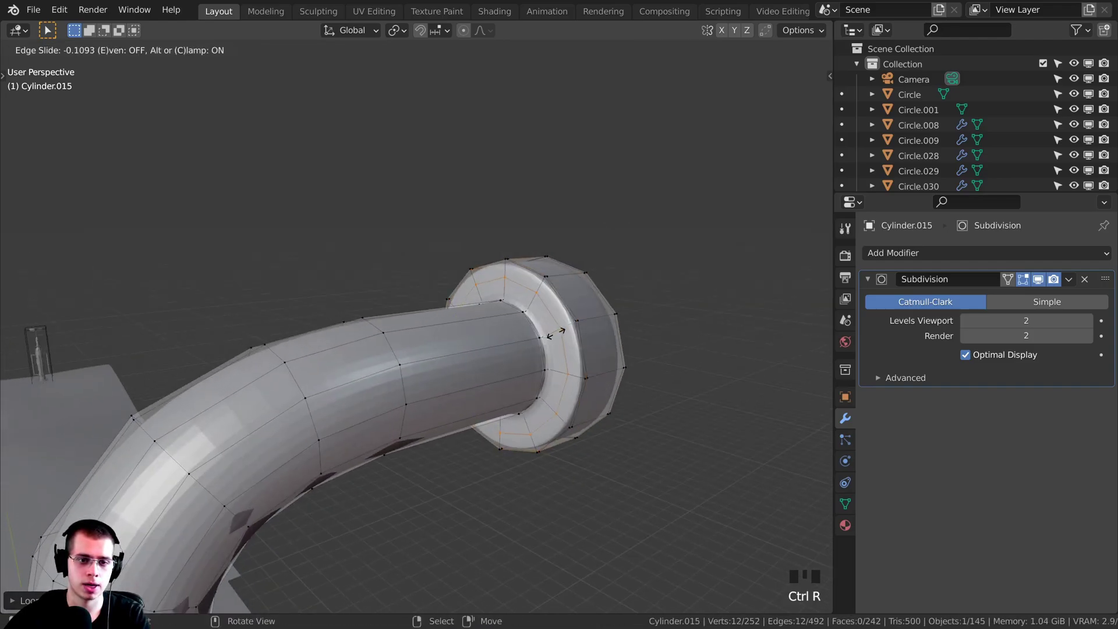
left_click(566, 337)
key("ctrl+r")
left_click(542, 334)
left_click(556, 330)
Return to Object Mode and apply smooth shading to the whole bent pipe.
key("Tab")
middle_click_drag(302, 226, 378, 204)
right_click(378, 203)
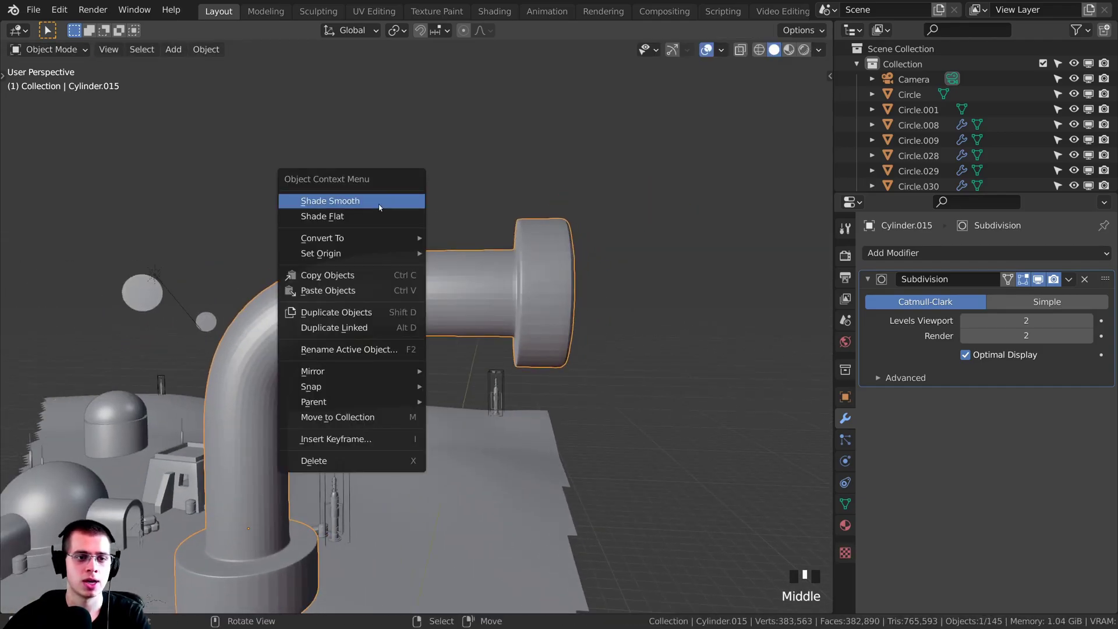
left_click(379, 201)
scroll(413, 268, "down", 3)
middle_click_drag(414, 268, 391, 325)
Delete the closed end caps of both flanges so the pipe is open at each end.
key("Tab")
scroll(391, 324, "up", 3)
scroll(406, 280, "up", 2)
middle_click_drag(406, 280, 175, 130)
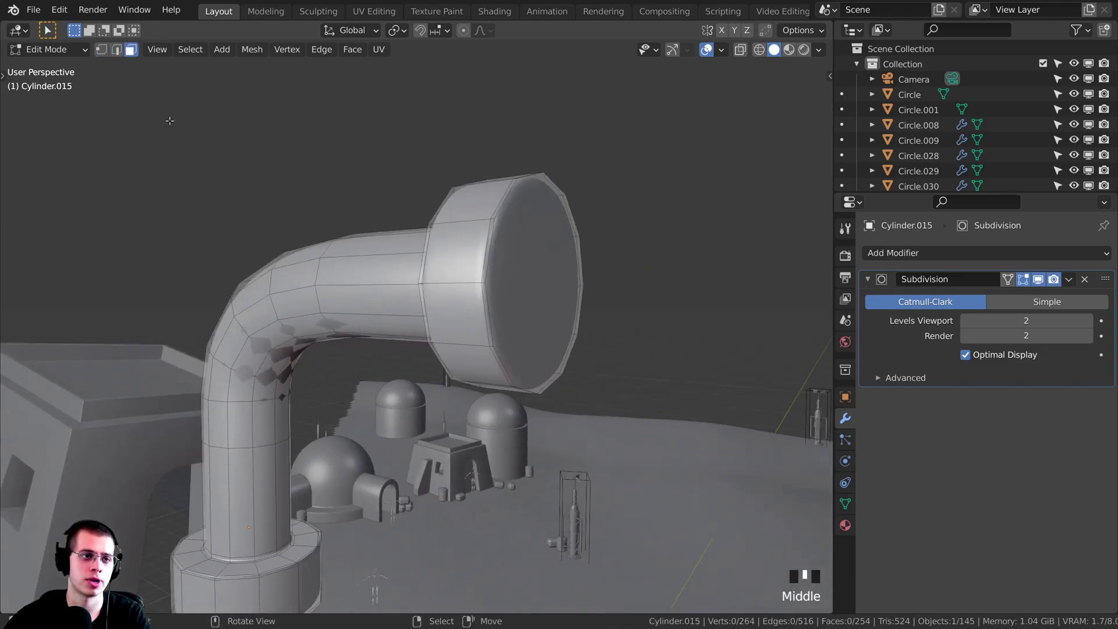
right_click(528, 284)
middle_click_drag(528, 284, 442, 291)
key("x")
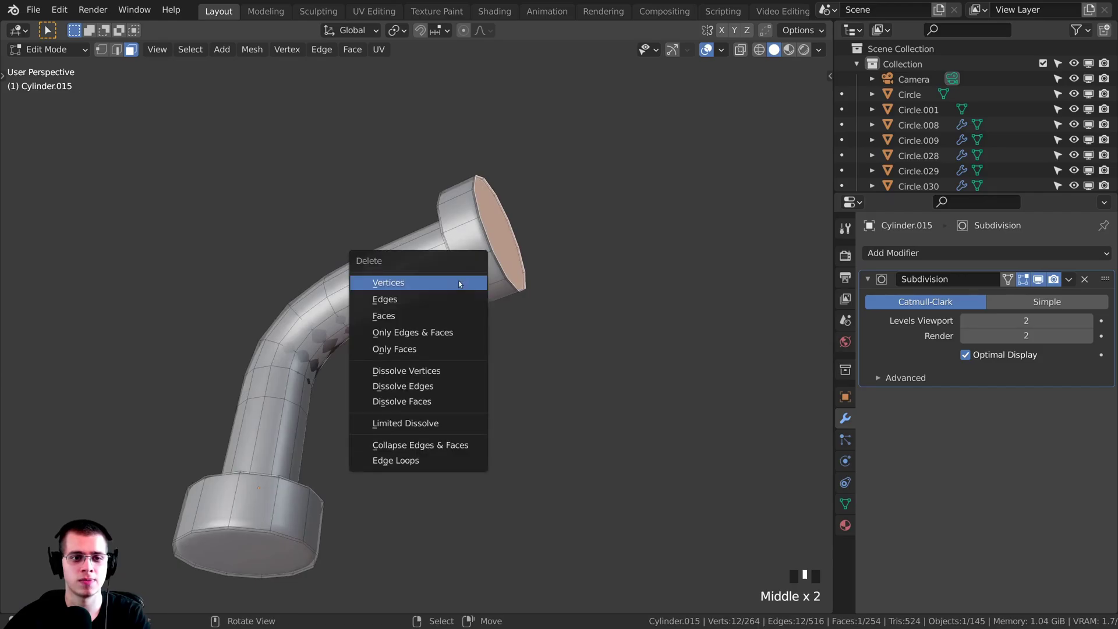
left_click(461, 283)
right_click(239, 553)
key("x")
left_click(232, 469)
key("Tab")
middle_click_drag(245, 466, 541, 276)
Save the file and switch the viewport to material preview shading.
key("alt+a")
scroll(472, 381, "down", 2)
key("ctrl+s")
middle_click_drag(468, 349, 440, 277)
scroll(419, 322, "up", 3)
scroll(440, 277, "down", 4)
middle_click_drag(343, 349, 443, 238, "shift")
key("z")
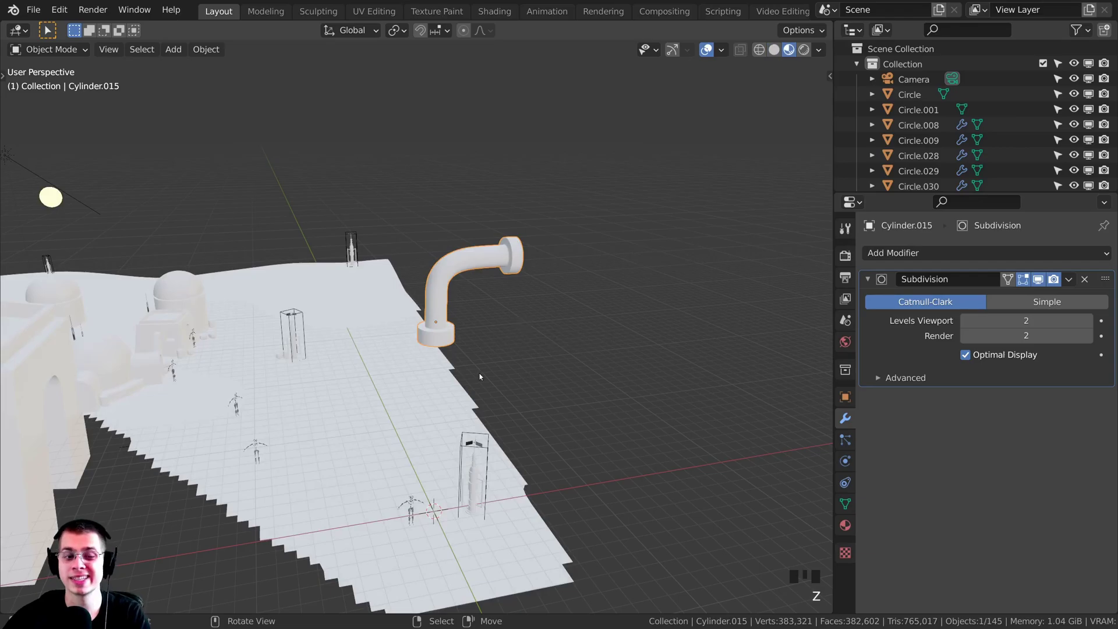
scroll(459, 355, "up", 2)
middle_click_drag(458, 355, 623, 305)
scroll(532, 348, "up", 3)
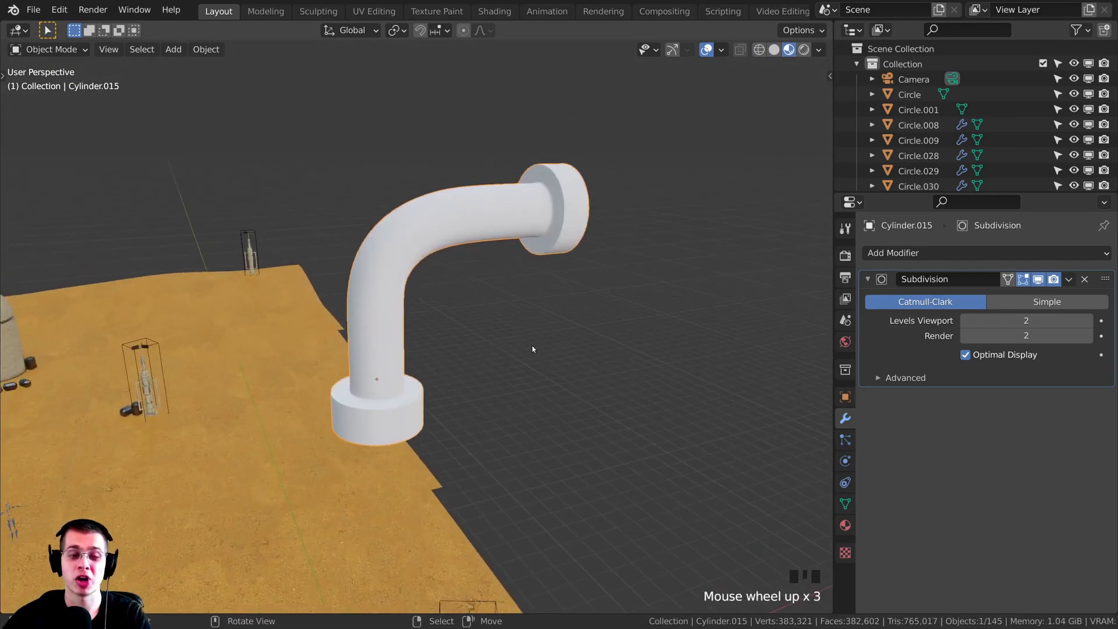
Assign the existing Rusty Metal material to the pipe.
left_click(839, 523)
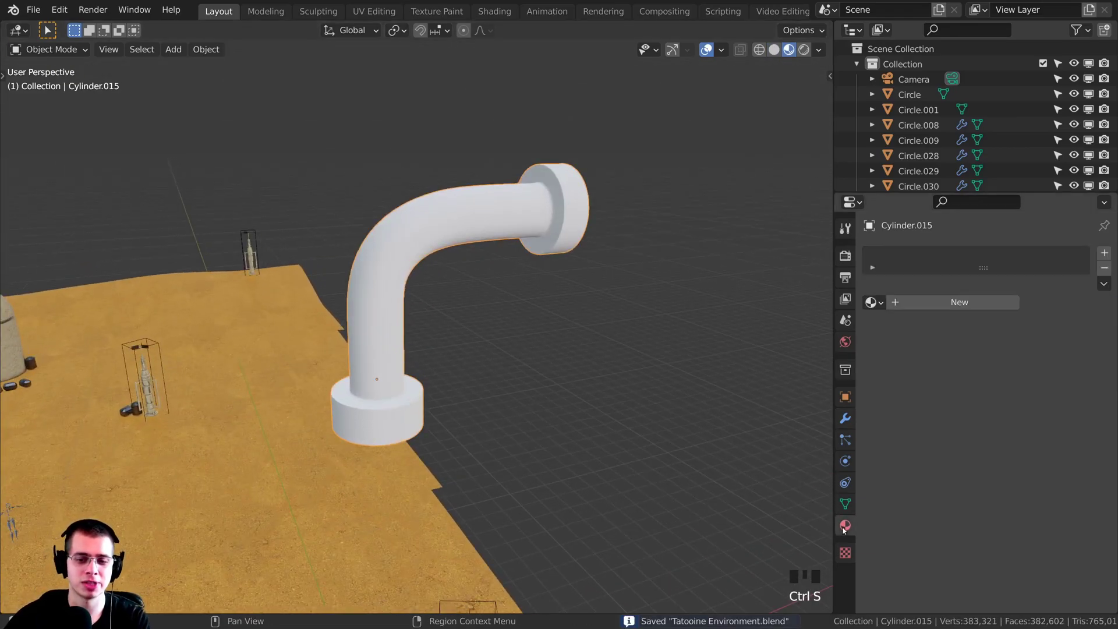
left_click(876, 302)
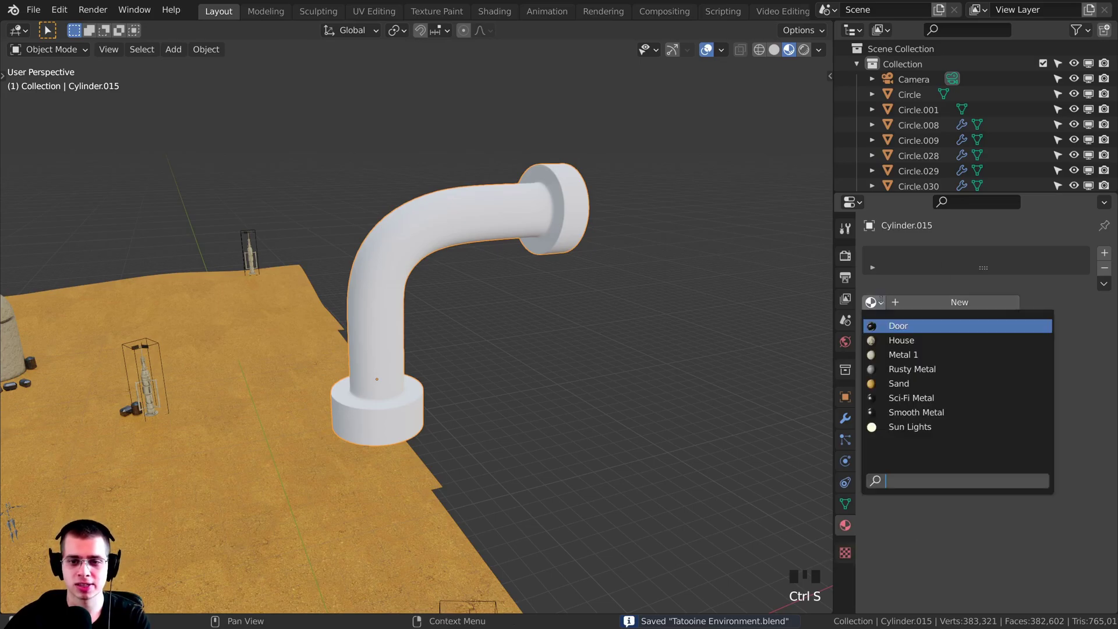
left_click(908, 371)
Examine the rust texture on the pipe up close and compare it with the nearby antenna tower.
middle_click_drag(443, 245, 494, 402)
scroll(454, 227, "up", 3)
scroll(451, 255, "down", 3)
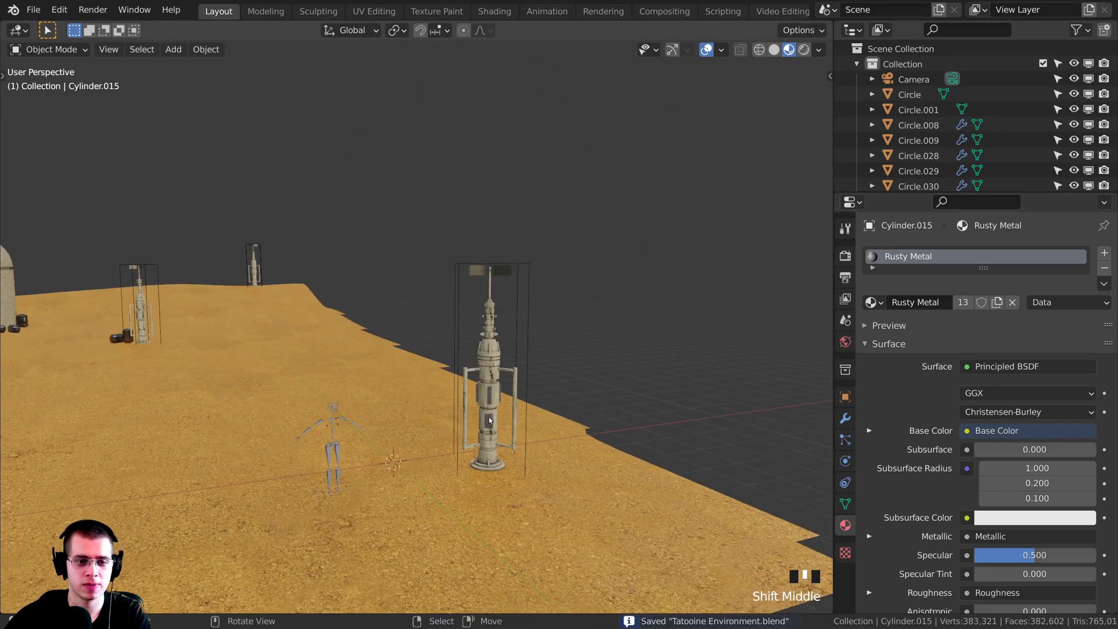
key("KP_Decimal")
scroll(473, 414, "down", 12)
middle_click_drag(417, 243, 548, 195, "shift")
left_click(414, 229)
key("KP_Decimal")
left_click(399, 230)
scroll(516, 266, "up", 2)
scroll(547, 196, "down", 1)
left_click(547, 196)
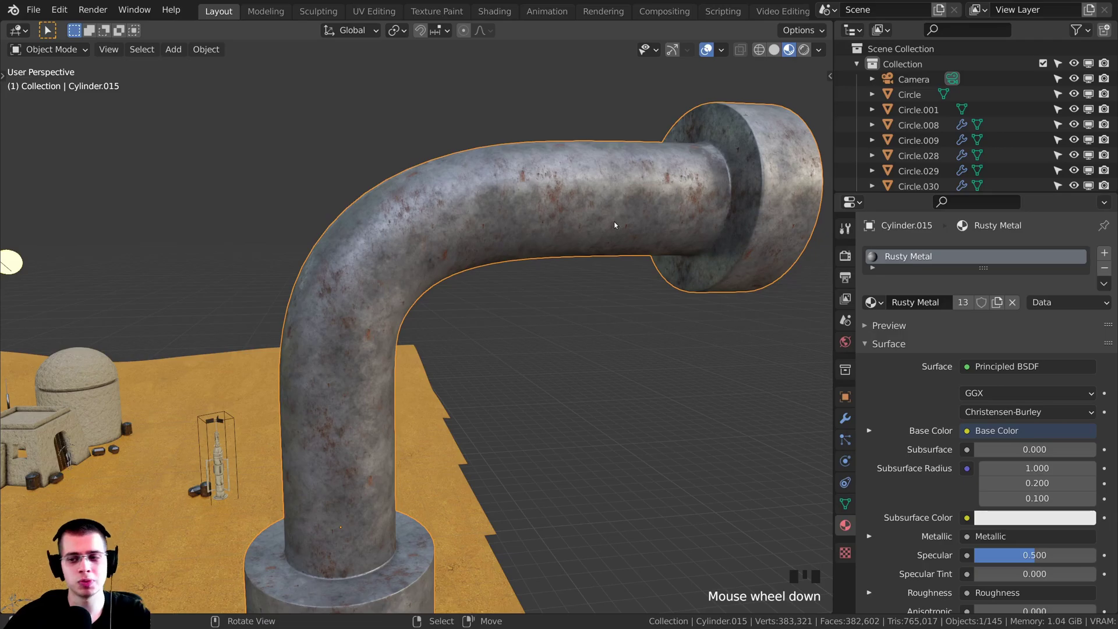
middle_click_drag(615, 225, 625, 252)
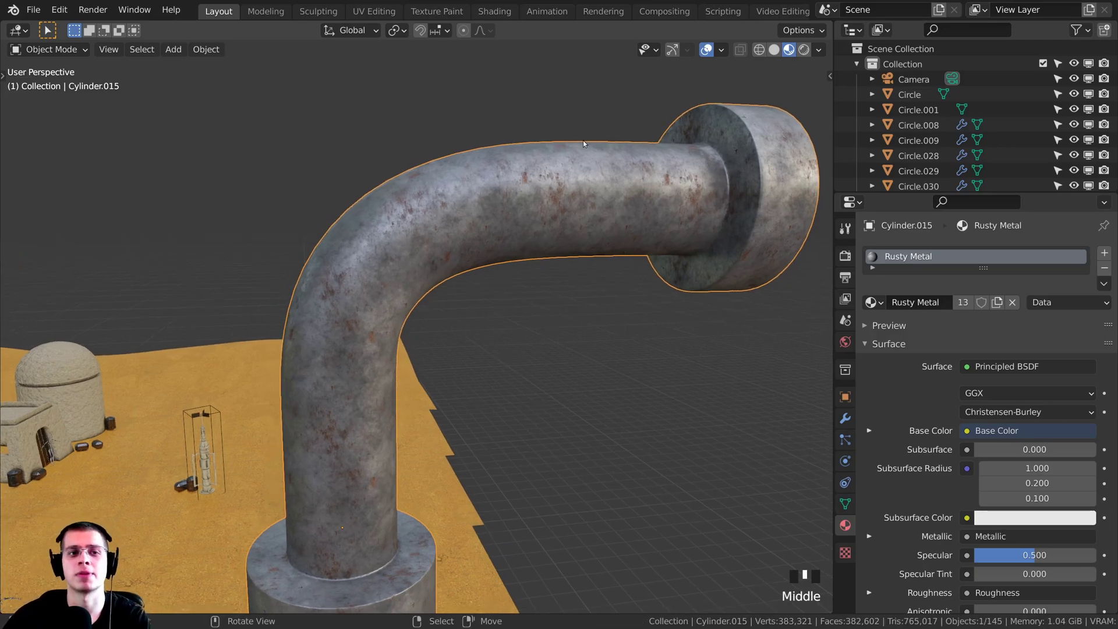
In the Shading workspace, make a separate copy of the pipe's Rusty Metal material and rename it Pipes.
left_click(494, 11)
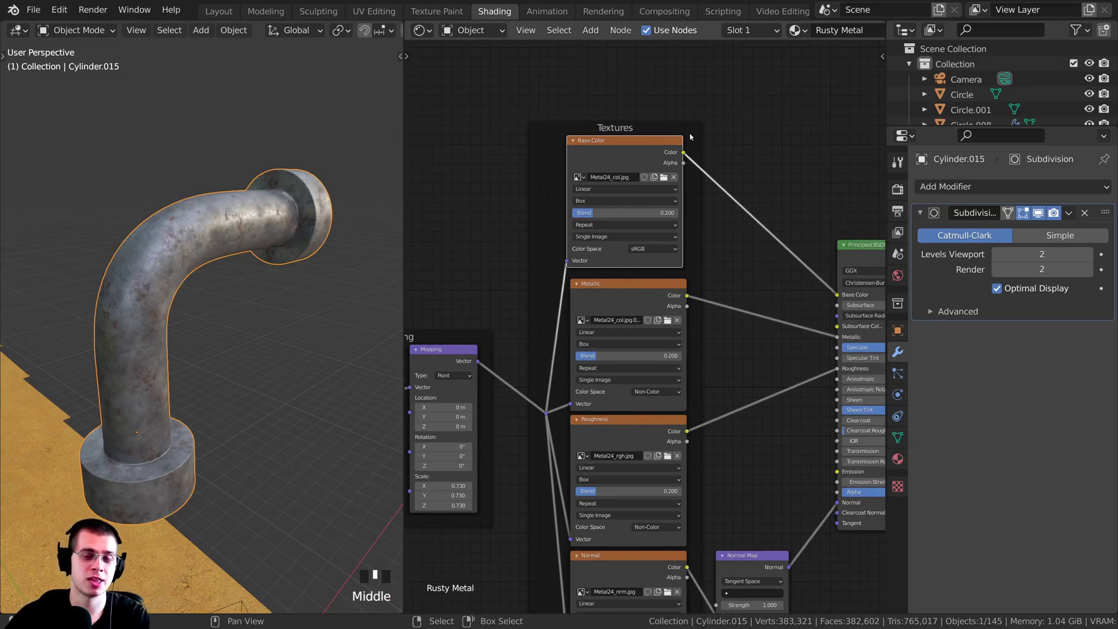
scroll(690, 64, "down", 4)
scroll(691, 57, "up", 2)
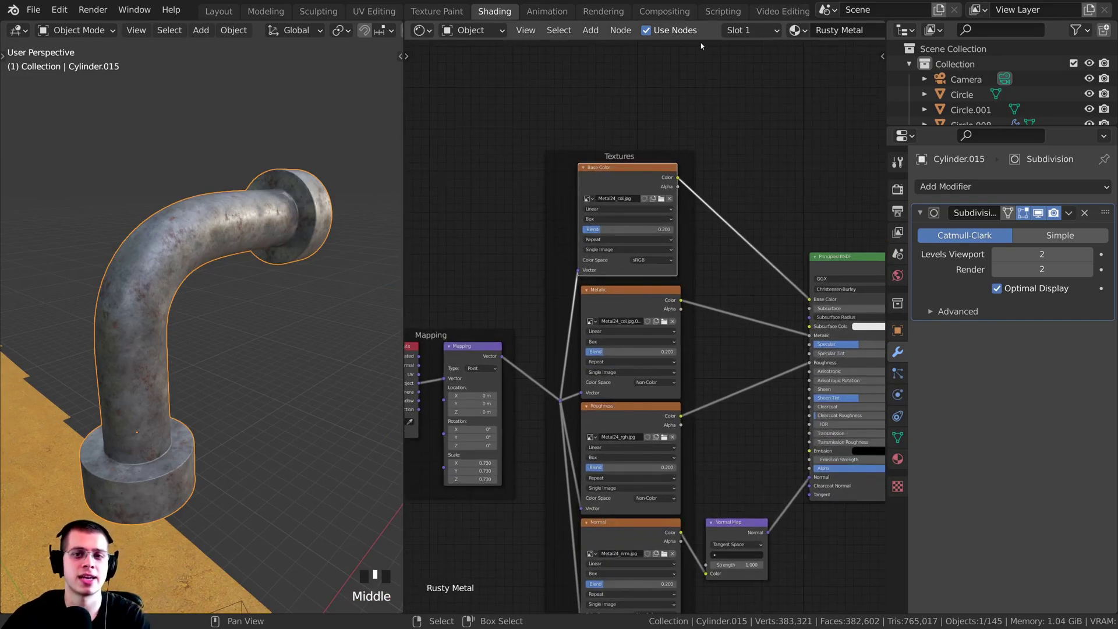
scroll(758, 30, "down", 4)
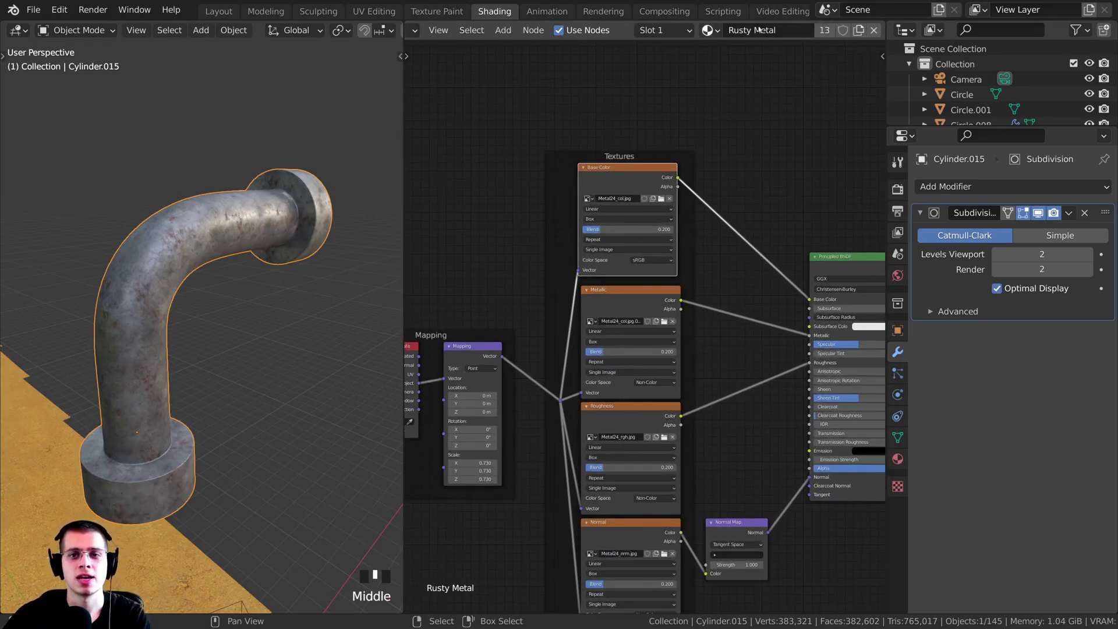
left_click(858, 30)
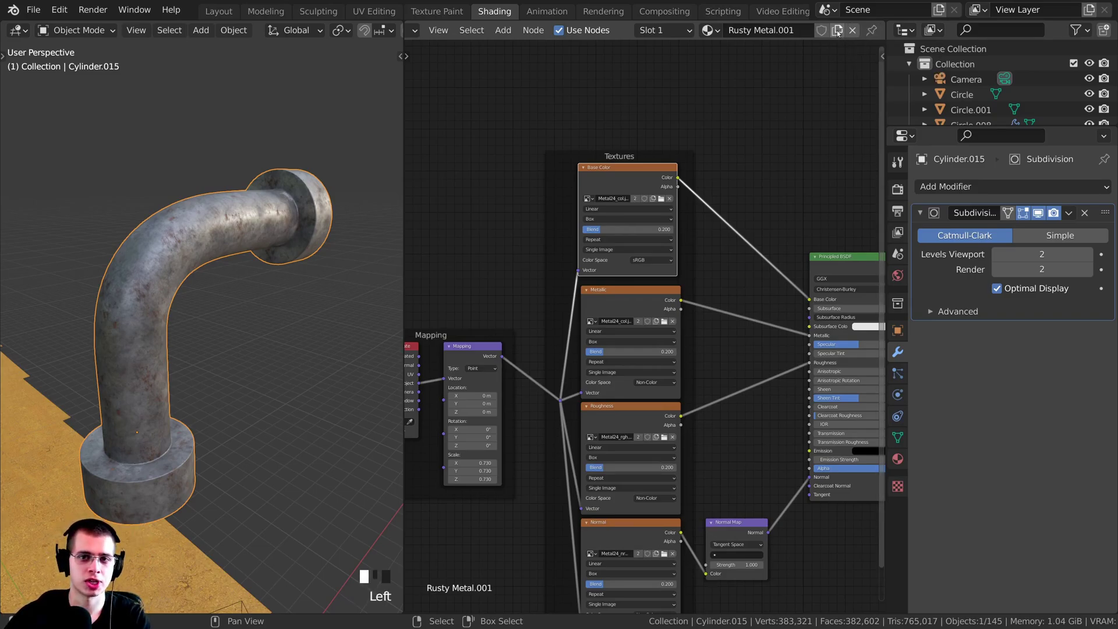
double_click(785, 34)
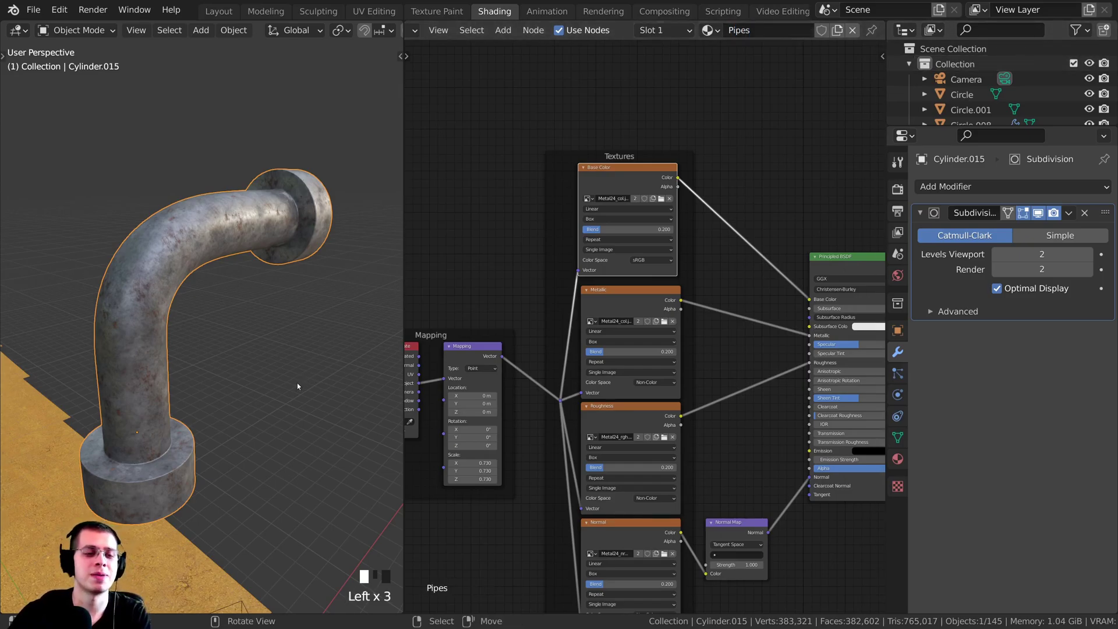
Compare the material assigned to the antenna tower with the pipe's own material.
scroll(221, 262, "up", 6)
right_click(252, 270)
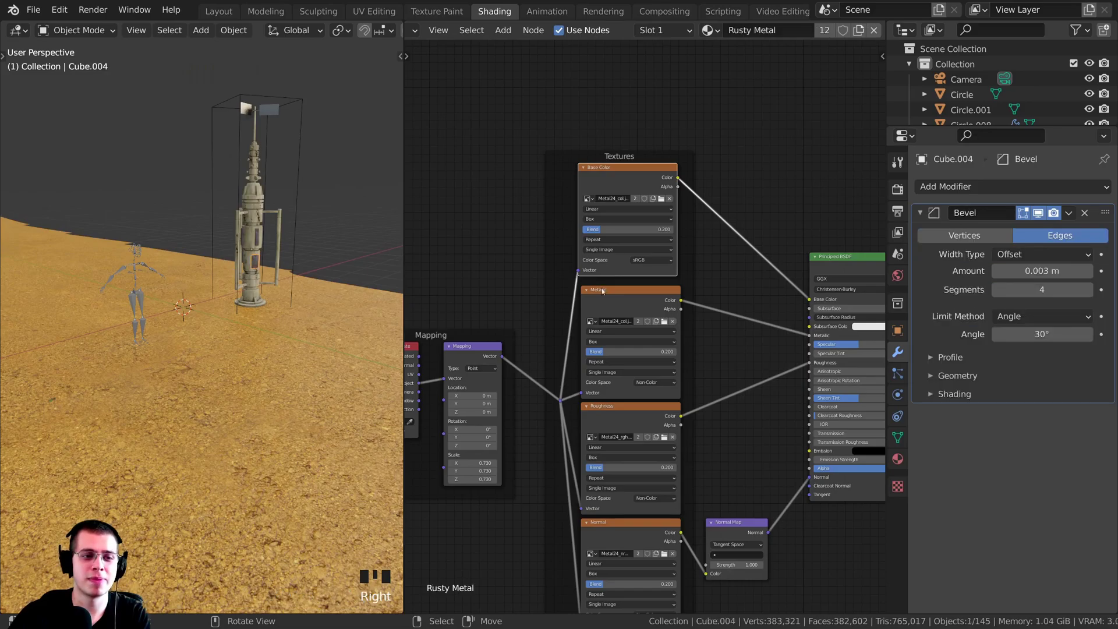
middle_click_drag(244, 244, 221, 221, "shift")
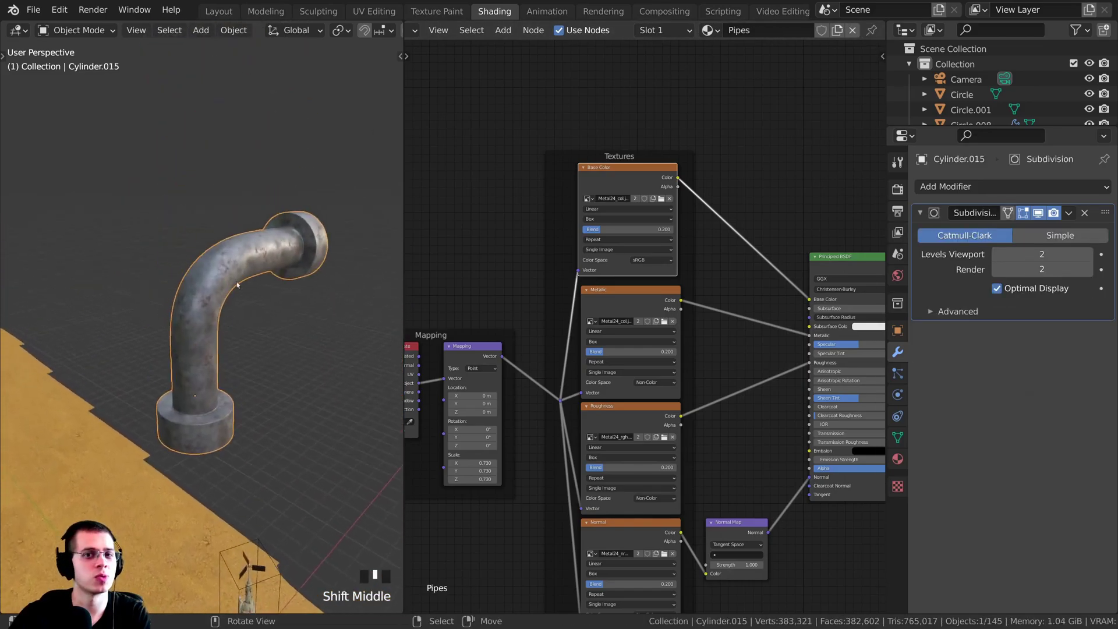
middle_click_drag(216, 244, 230, 229)
scroll(230, 229, "up", 1)
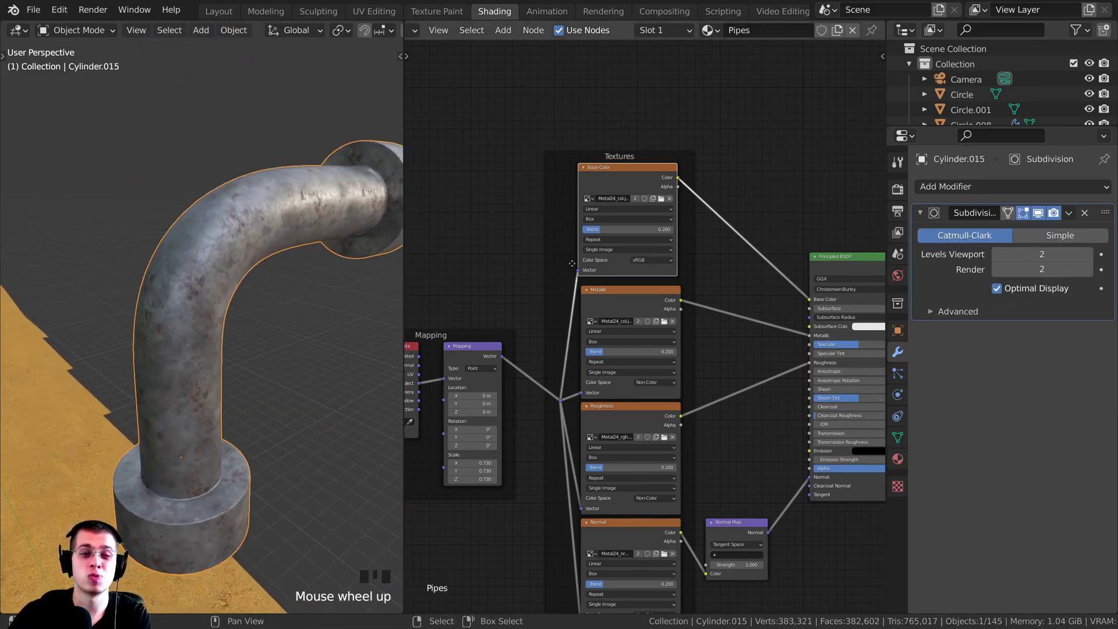
Set the Mapping node's scale in the Pipes material to 0.170 on all three axes and save the file.
middle_click_drag(561, 267, 665, 188)
middle_click_drag(266, 446, 269, 419, "shift")
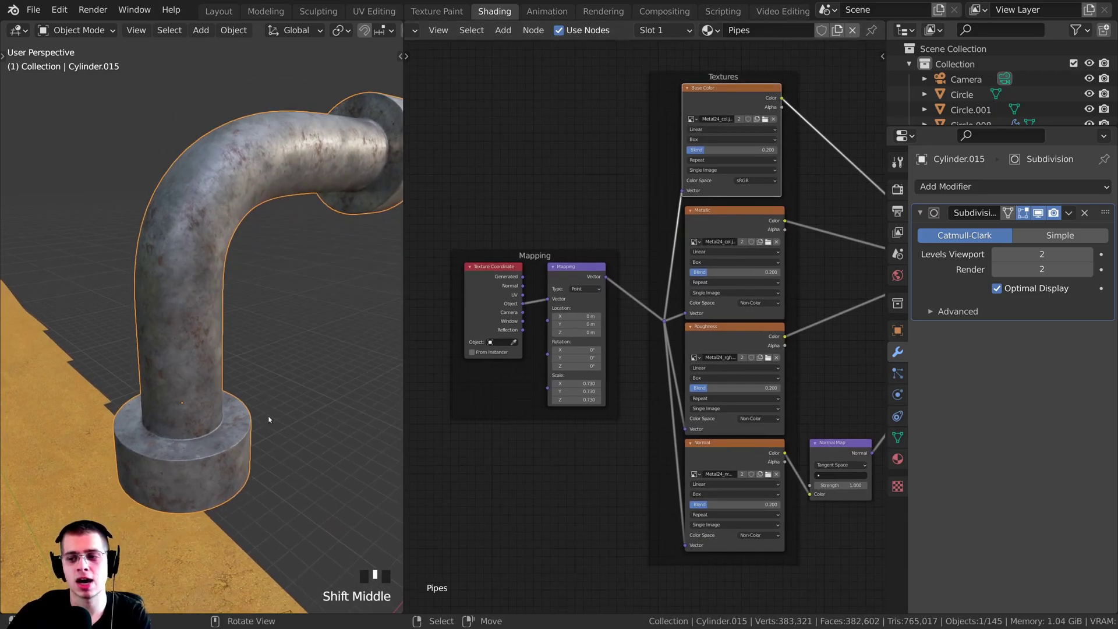
scroll(559, 373, "up", 3)
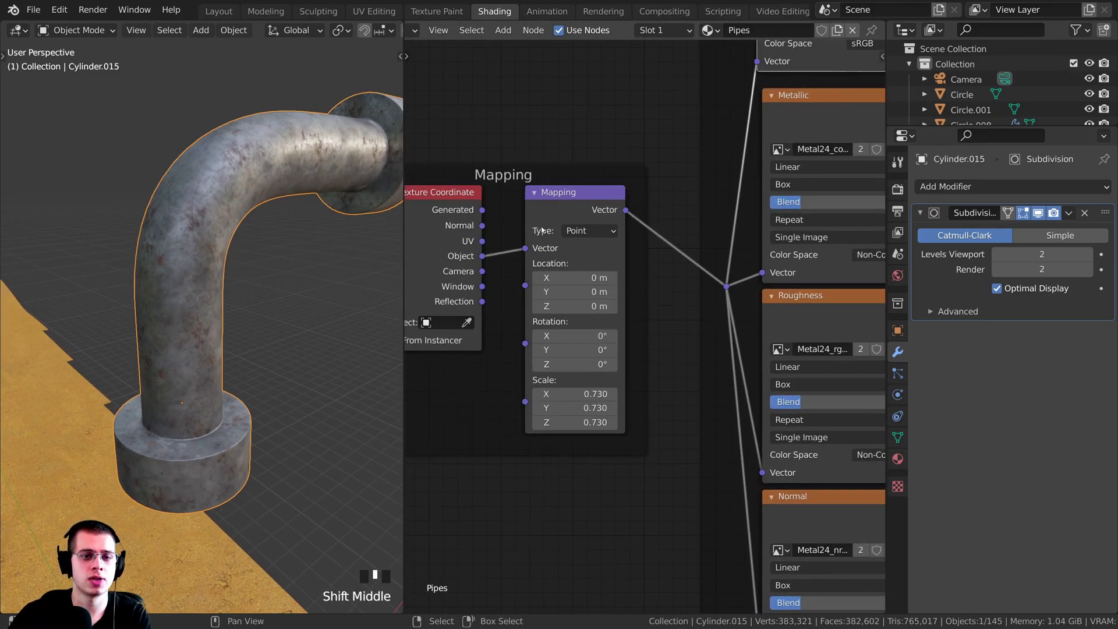
left_click(581, 185)
scroll(652, 348, "up", 2)
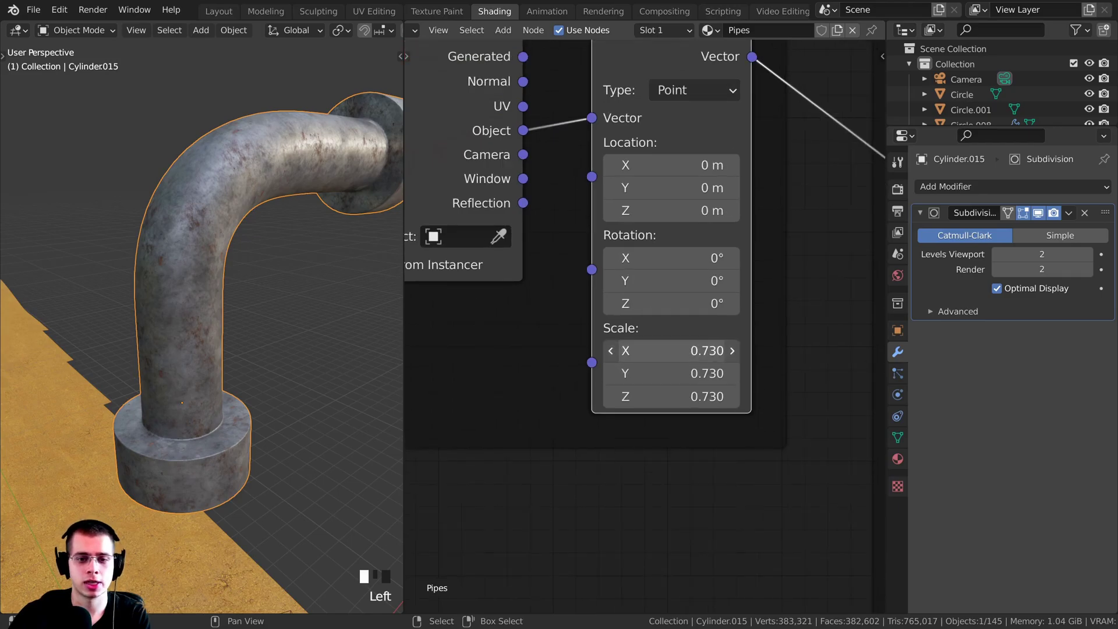
mouse_move(670, 351)
left_mouse_down()
mouse_move(725, 350)
mouse_move(609, 350)
mouse_move(652, 348)
left_mouse_up()
middle_click_drag(244, 303, 211, 149)
scroll(226, 223, "down", 4)
scroll(264, 274, "up", 2)
scroll(264, 277, "up", 2)
mouse_move(670, 351)
left_mouse_down("shift")
mouse_move(635, 351)
mouse_move(664, 350)
left_mouse_up("shift")
middle_click_drag(302, 221, 254, 227)
key("ctrl+s")
scroll(349, 128, "up", 3)
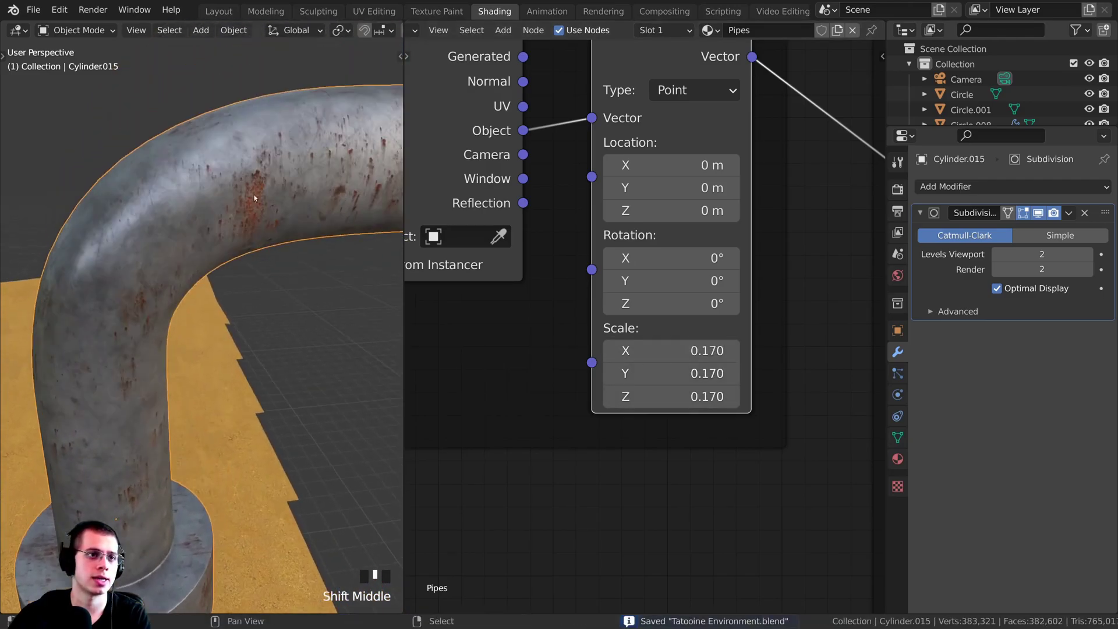
Back in the Layout workspace, move the pipe in top view onto the sand beside the domed building.
left_click(213, 13)
scroll(305, 129, "down", 5)
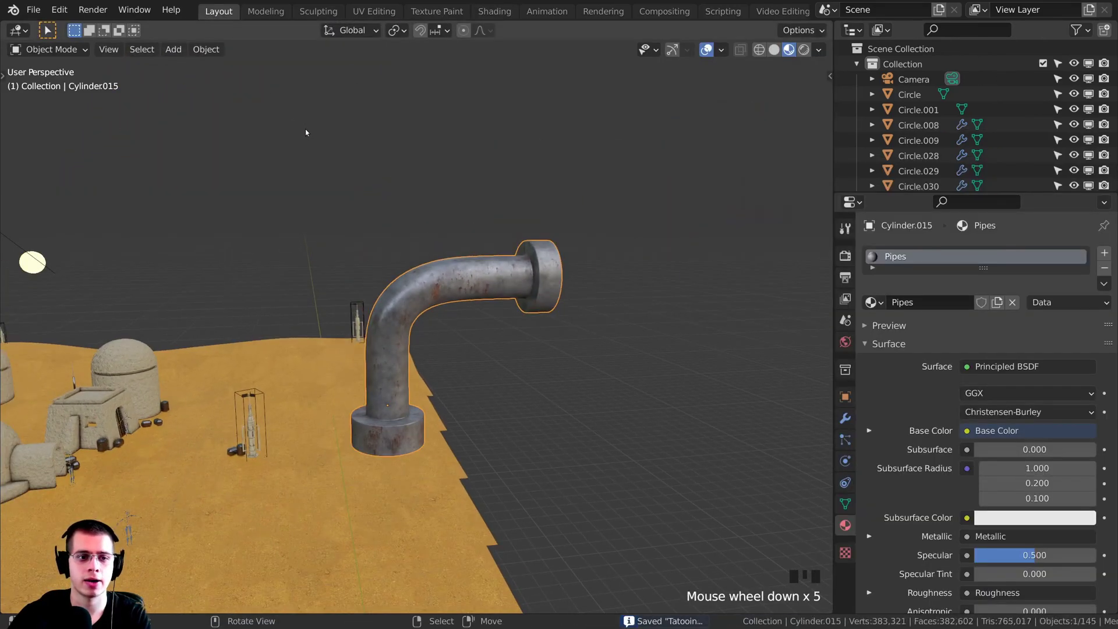
key("KP_7")
scroll(305, 128, "down", 6)
middle_click_drag(321, 337, 382, 278, "shift")
scroll(382, 277, "up", 5)
scroll(541, 276, "up", 4)
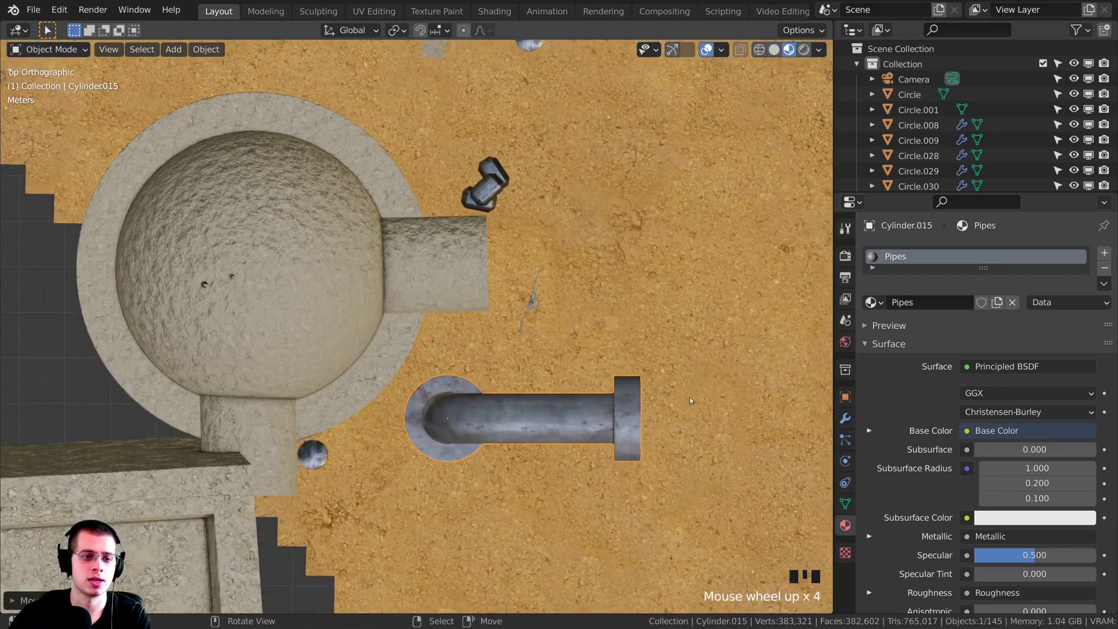
Scale the pipe down, rotate it and move it so its end flange meets the domed building's base near the barrel.
key("s")
left_click(382, 368)
middle_click_drag(381, 368, 448, 298, "shift")
scroll(449, 298, "up", 2)
key("s")
left_click(630, 237)
key("r")
left_click(610, 226)
key("g")
key("g")
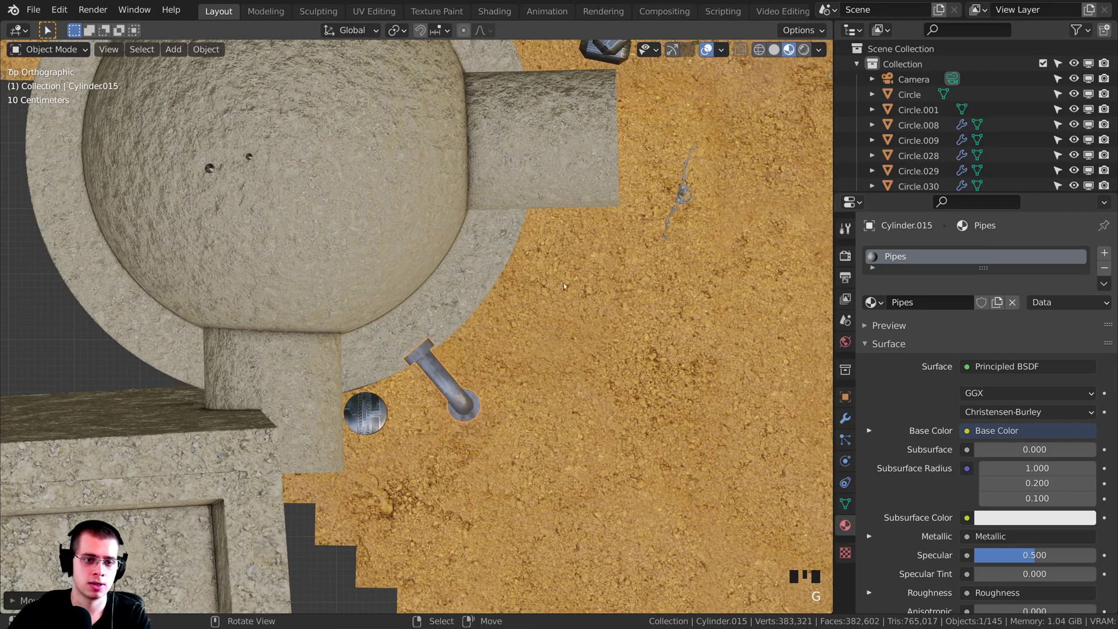
left_click(516, 312)
Lower the pipe along the Z axis until its base flange rests on the sand beside the domed building.
key("KP_Decimal")
scroll(516, 312, "down", 4)
middle_click_drag(516, 312, 470, 275)
scroll(502, 340, "down", 5)
scroll(470, 275, "down", 4)
key("g")
key("z")
left_click(471, 543)
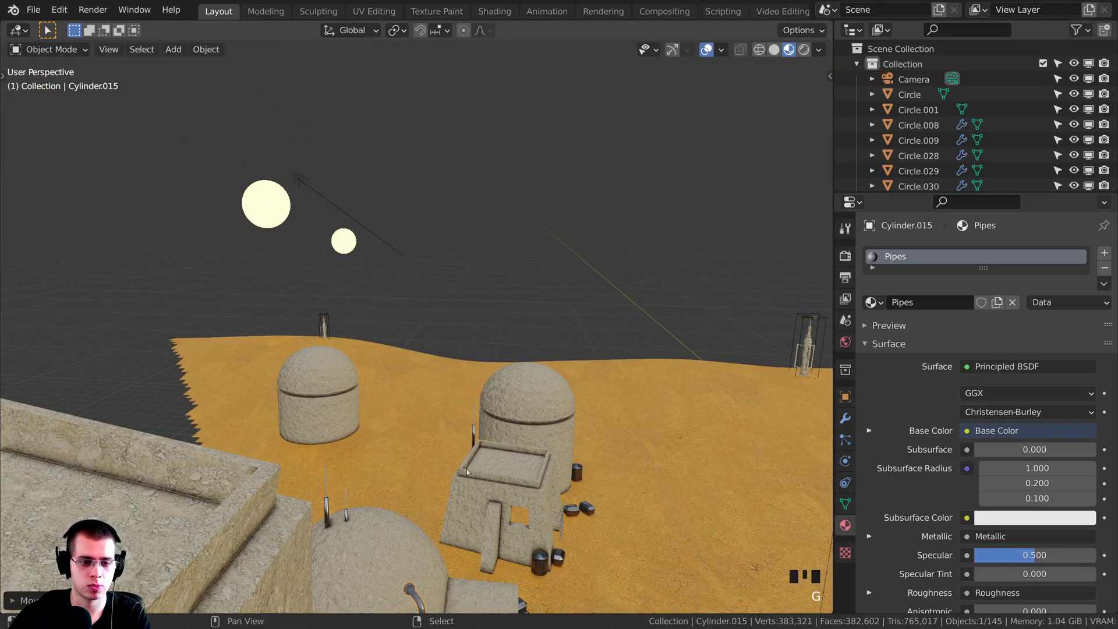
middle_click_drag(470, 454, 464, 262, "shift")
key("g")
key("z")
left_click(465, 399)
Scale the pipe down further and shift it along the X axis against the domed building's base wall.
key("KP_Decimal")
key("s")
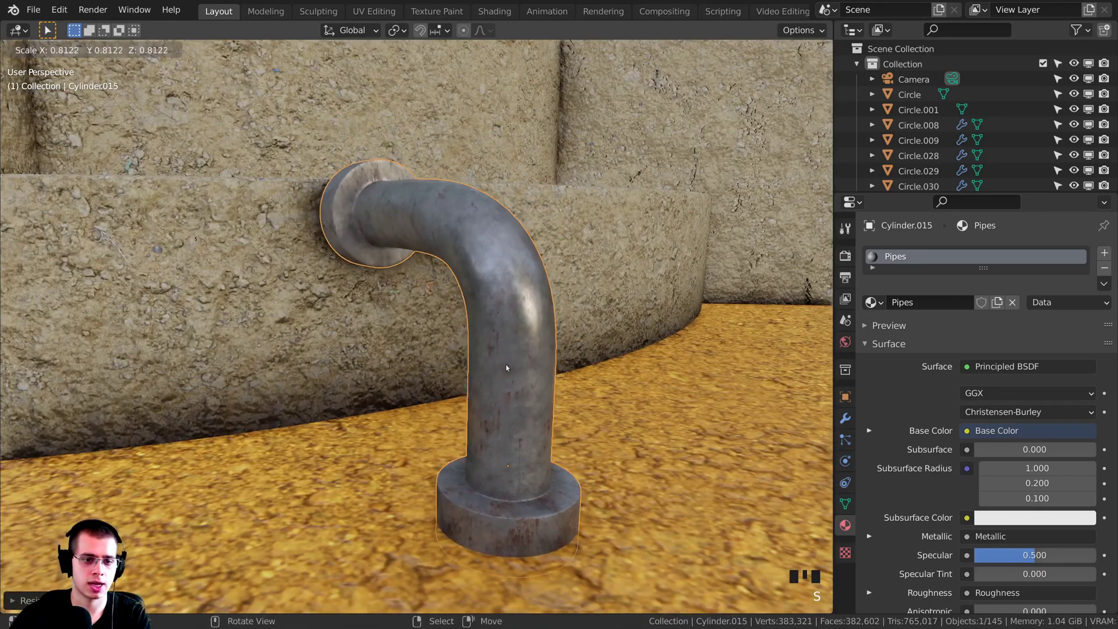
left_click(509, 369)
middle_click_drag(509, 369, 571, 402)
key("g")
key("x")
left_click(518, 391)
key("s")
left_click(513, 407)
Rotate the pipe in top view to face the curved base wall and move its end flange into the wall.
middle_click_drag(606, 179, 421, 369)
scroll(545, 225, "down", 3)
key("KP_7")
scroll(544, 225, "down", 6)
scroll(421, 369, "up", 2)
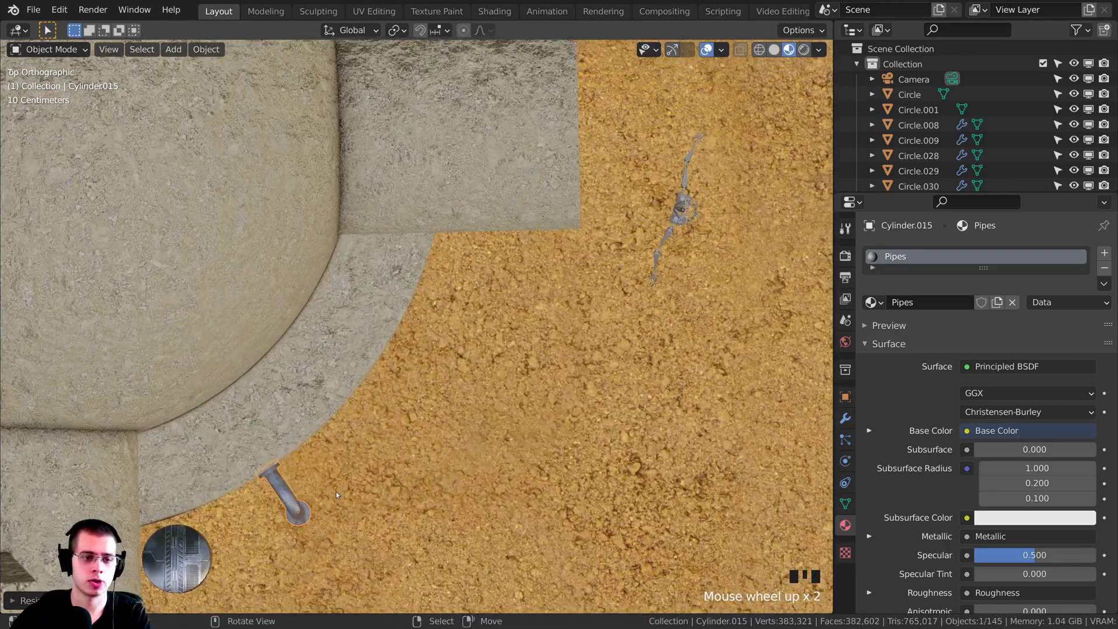
key("r")
left_click(503, 254)
key("KP_Decimal")
middle_click_drag(502, 252, 415, 247)
key("g")
left_click(534, 167)
Duplicate the pipe twice, placing the last copy on the sand beside the fallen barrels near the domed building.
scroll(525, 192, "down", 3)
scroll(417, 306, "down", 2)
middle_click_drag(416, 306, 157, 320)
left_click(699, 285)
middle_click_drag(735, 315, 613, 375, "shift")
key("KP_7")
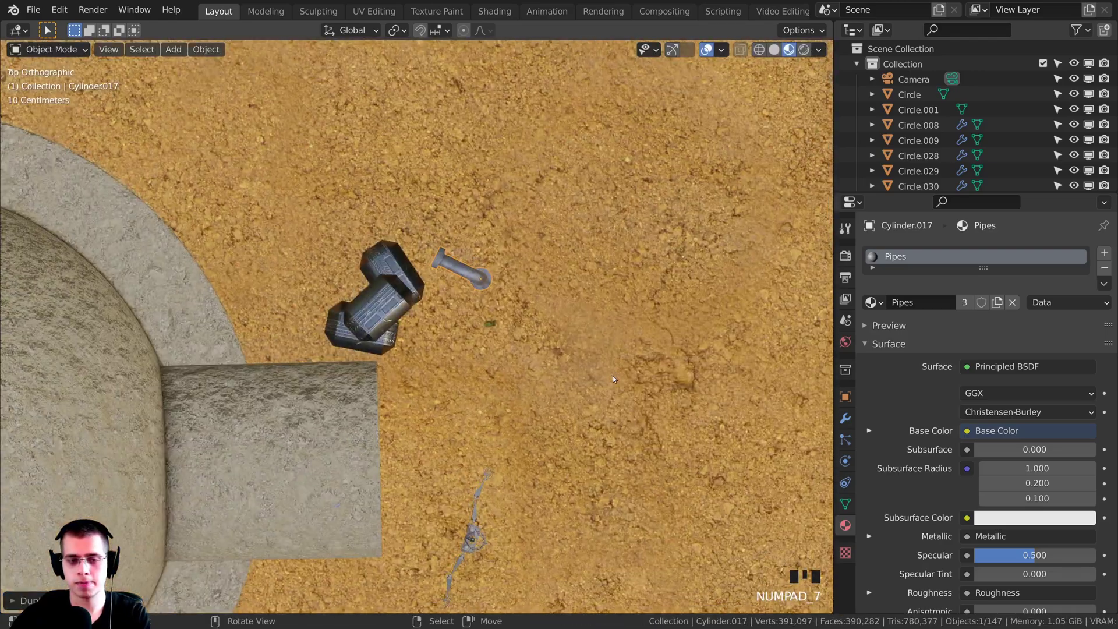
Move, rotate and resize the last pipe copy so its end flange meets the small square building's wall near the upright barrel.
scroll(536, 298, "down", 1)
middle_click_drag(525, 262, 473, 427, "shift")
key("g")
left_click(383, 185)
key("r")
left_click(382, 286)
key("KP_Decimal")
middle_click_drag(377, 312, 523, 314)
scroll(498, 283, "down", 2)
key("s")
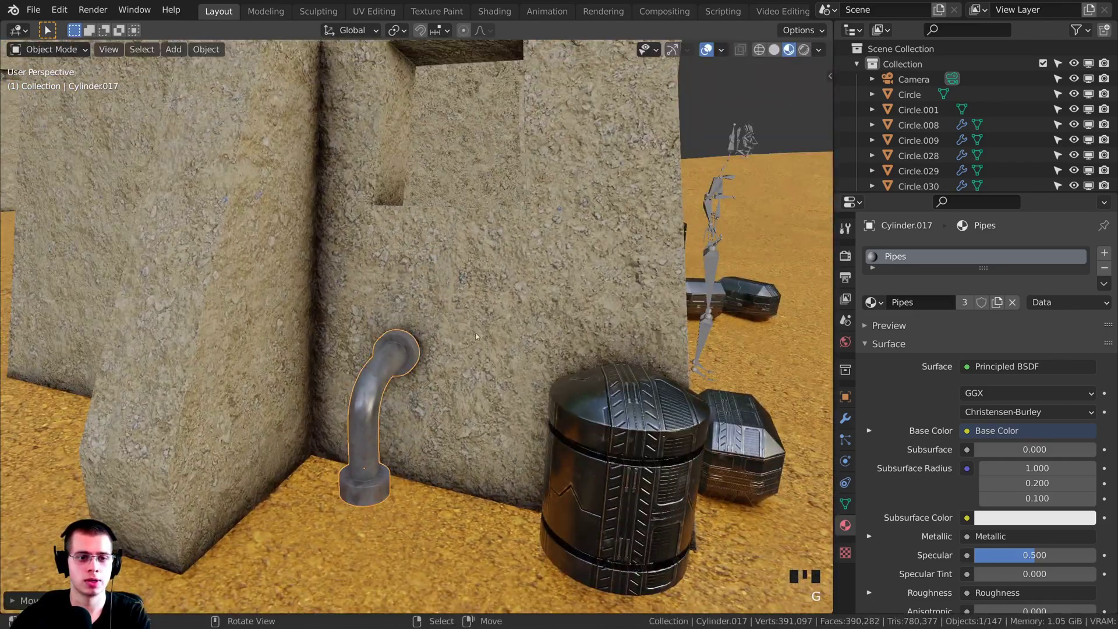
Adjust the pipe's height, rotate it about Z and shift it so its flange sits against the square building's wall.
left_click(550, 352)
middle_click_drag(550, 352, 531, 394)
key("g")
key("z")
left_click(526, 422)
key("r")
key("z")
left_click(489, 431)
middle_click_drag(482, 427, 451, 428)
key("g")
left_click(442, 434)
middle_click_drag(452, 428, 463, 470)
key("g")
left_click(459, 459)
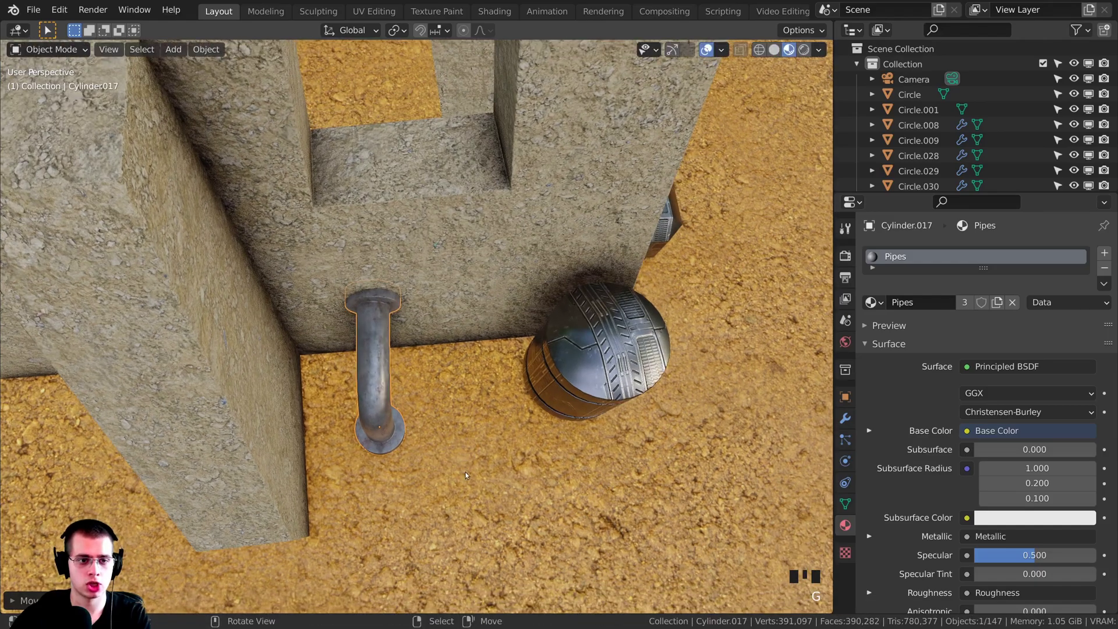
Duplicate the pipe, rotate the copy slightly and place it beside the original against the square building's wall.
key("shift+d")
left_click(527, 472)
key("r")
left_click(541, 463)
middle_click_drag(543, 464, 395, 461)
key("g")
left_click(438, 413)
Duplicate the pipe in top view to the domed tower's base near the barrels and rotate it to face the curved wall.
scroll(484, 424, "down", 6)
key("KP_7")
scroll(466, 343, "down", 4)
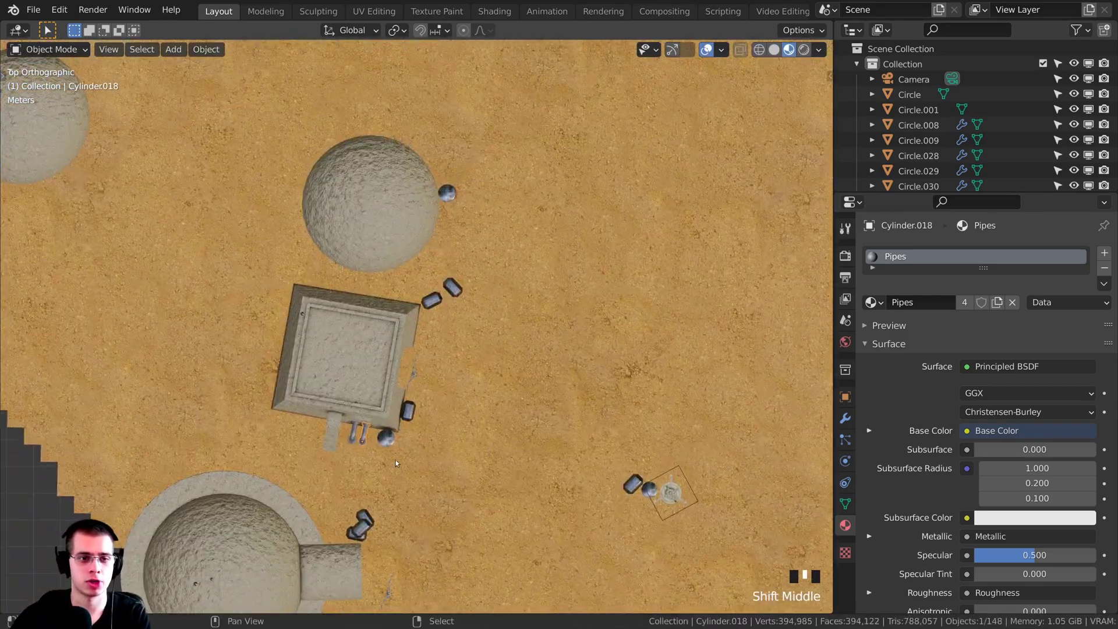
scroll(490, 272, "up", 7)
middle_click_drag(524, 88, 489, 349, "shift")
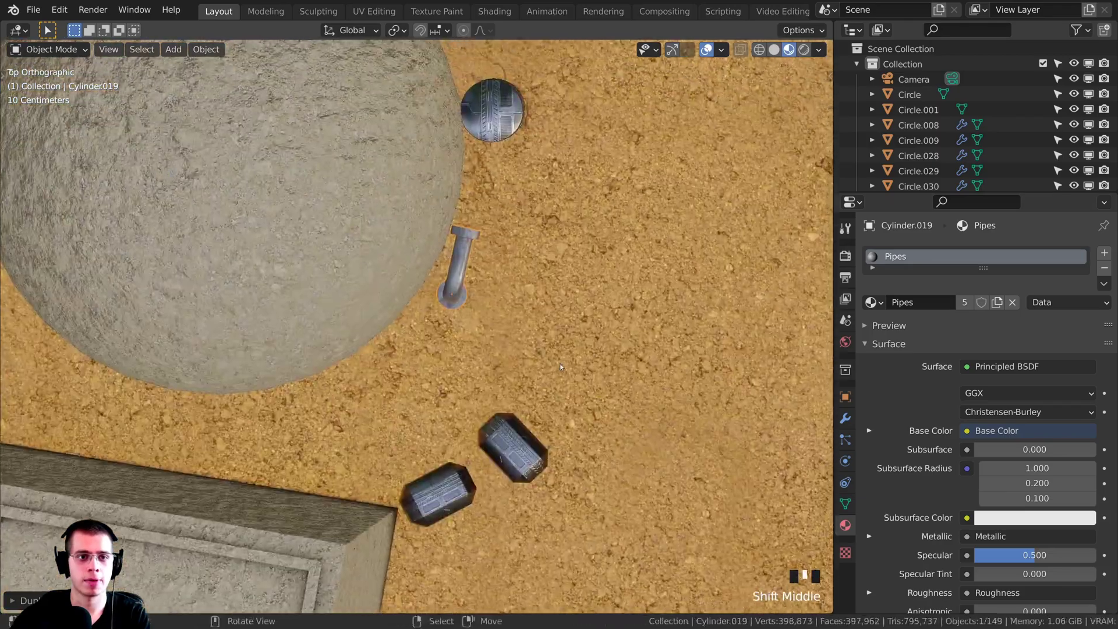
key("r")
left_click(563, 195)
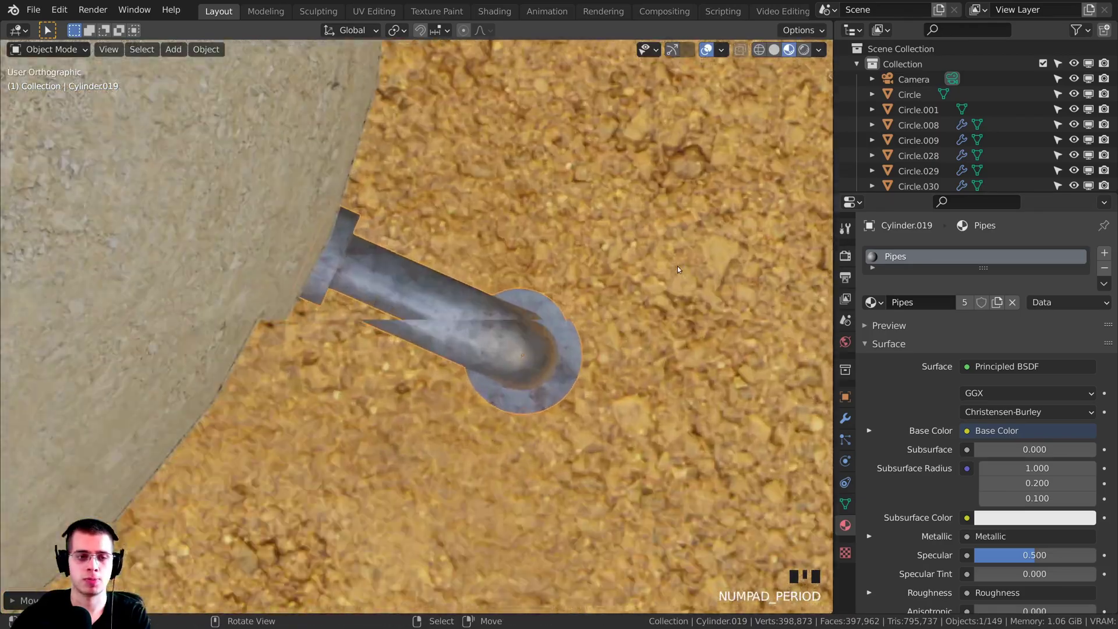
Move the tower's pipe copy so its upper flange meets the curved wall and its lower flange meets the sand.
scroll(677, 267, "down", 3)
middle_click_drag(679, 508, 596, 293)
key("g")
left_click(617, 294)
key("g")
left_click(597, 313)
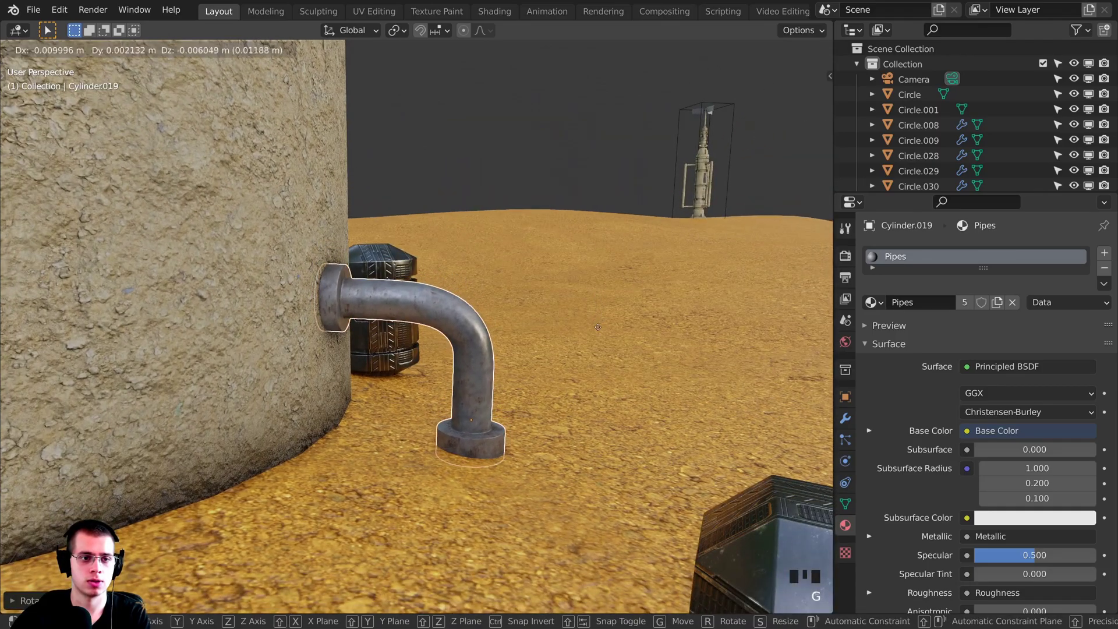
Check the placed pipes through the camera view and save the file.
key("KP_0")
scroll(582, 415, "up", 6)
scroll(215, 410, "down", 4)
key("ctrl+s")
Move the character rig standing in front of the square building's barrels sideways on the sand.
middle_click_drag(215, 409, 378, 285, "shift")
left_click(369, 290)
key("g")
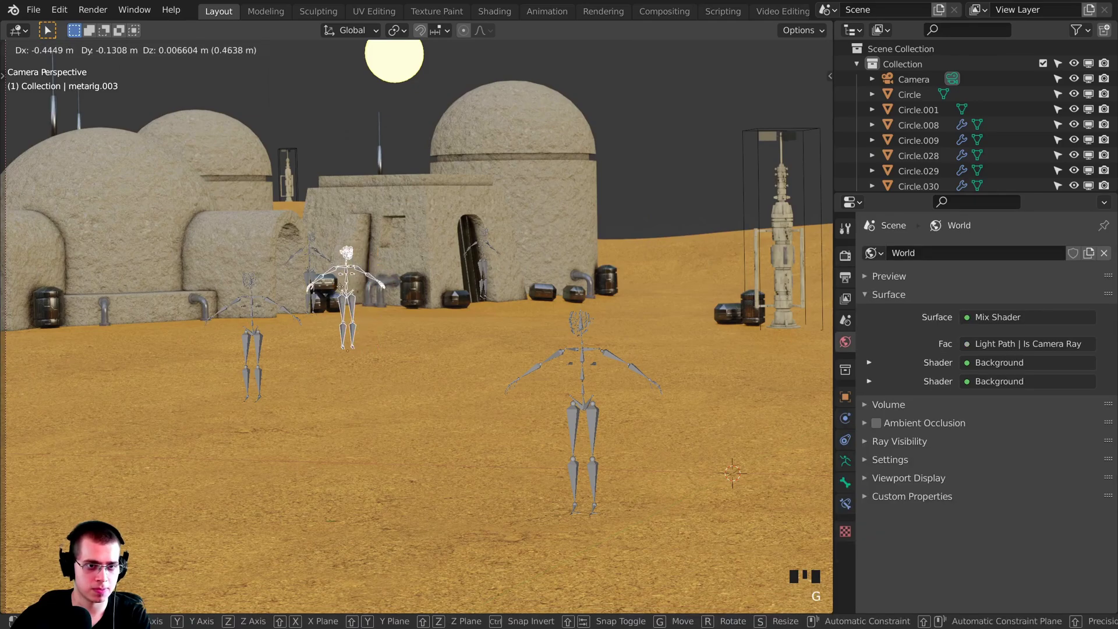
left_click(334, 287)
middle_click_drag(165, 312, 307, 302, "shift")
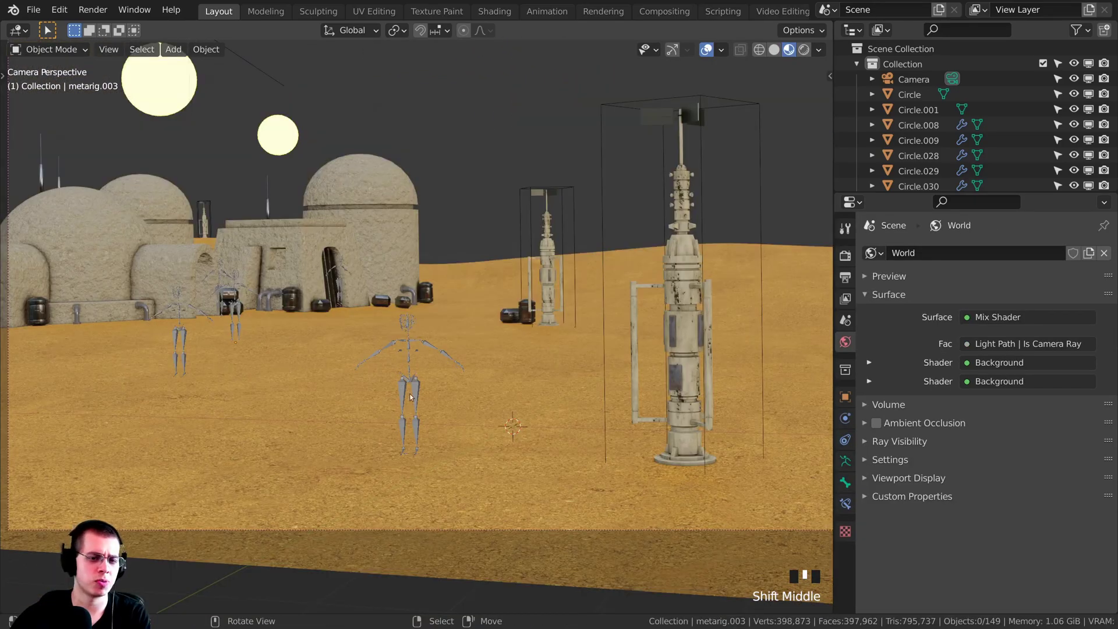
Reposition the large foreground character rig on the sand and save the file.
left_click(414, 398)
key("g")
left_click(420, 358)
middle_click_drag(281, 336, 302, 323, "shift")
key("ctrl+s")
Return to the camera view, frame the whole desert scene for review and save the finished file.
scroll(302, 325, "down", 2)
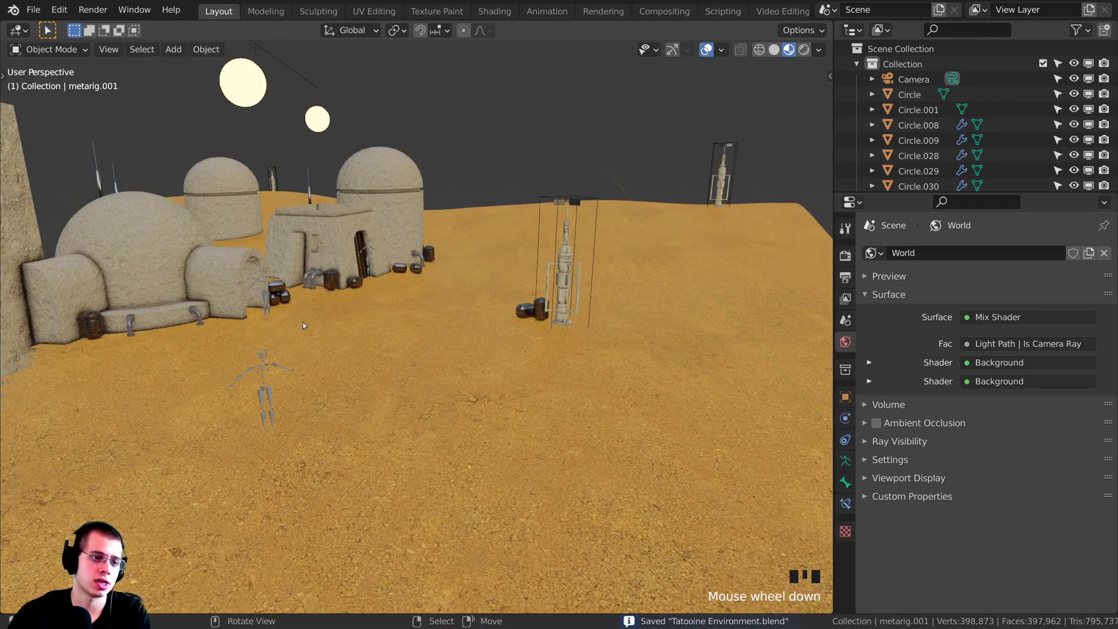
key("KP_0")
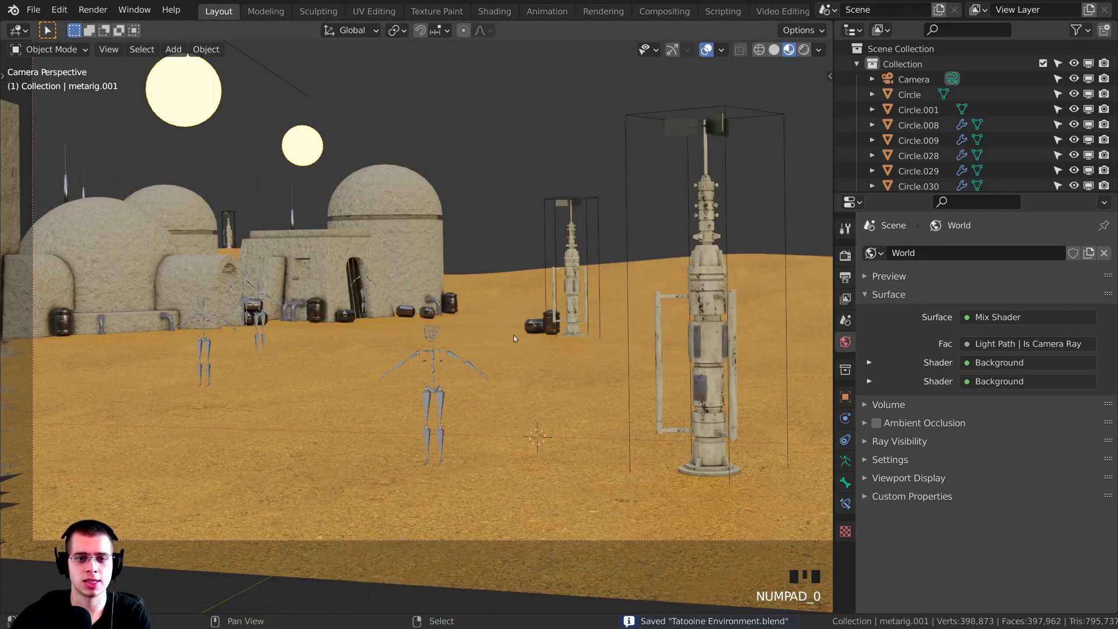
middle_click_drag(519, 334, 389, 380, "shift")
key("ctrl+s")
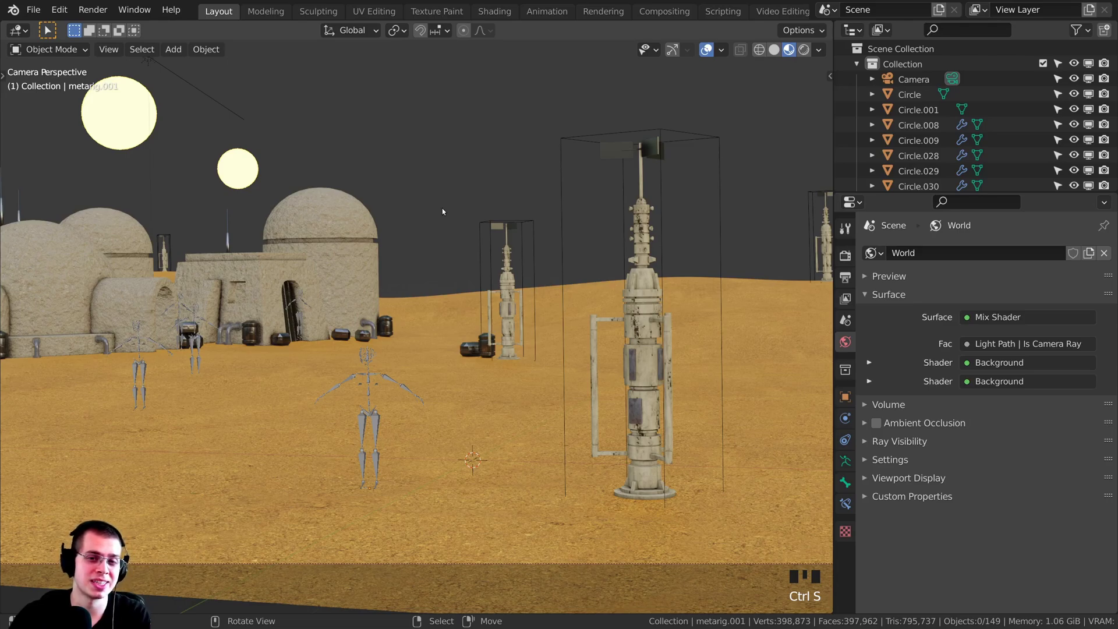
scroll(661, 328, "down", 2)
middle_click_drag(662, 328, 628, 354, "shift")
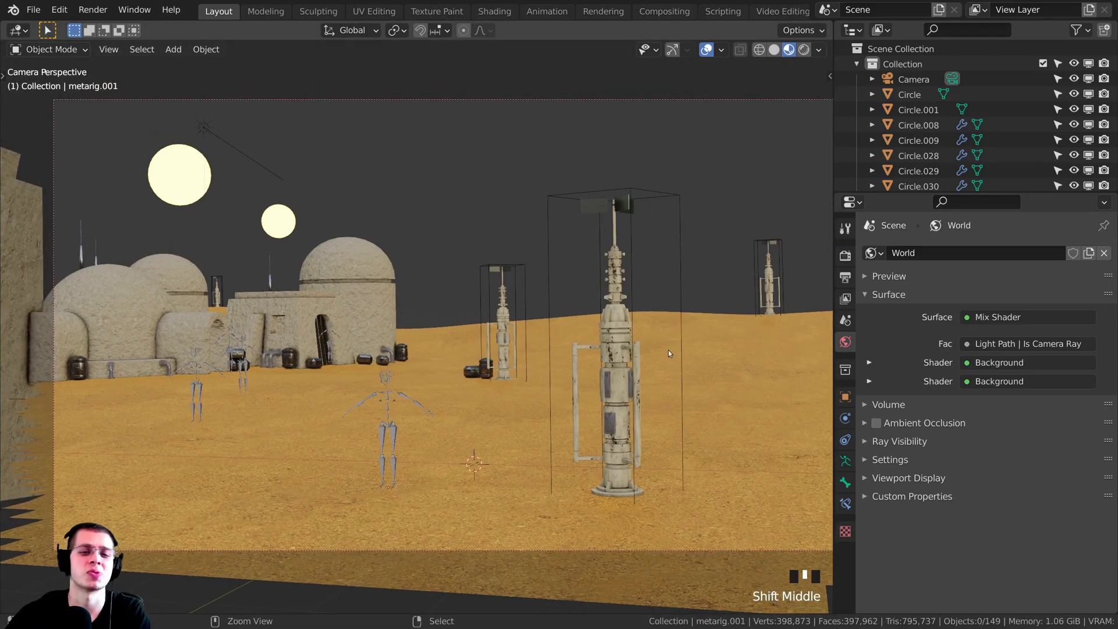
key("ctrl+s")
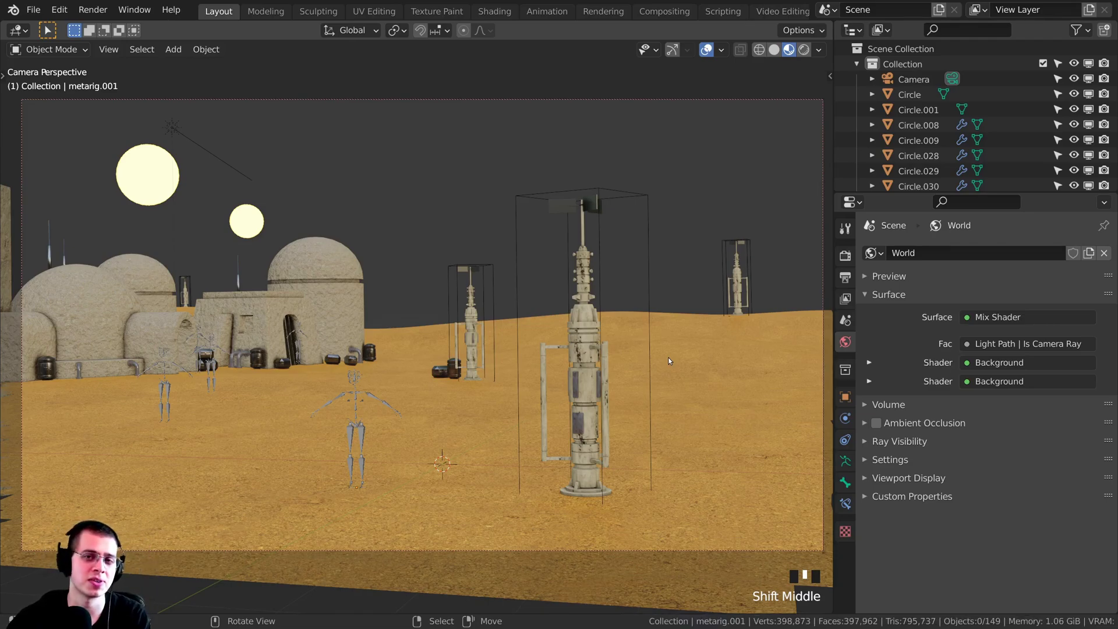
middle_click_drag(673, 358, 666, 330, "shift")
key("ctrl+s")
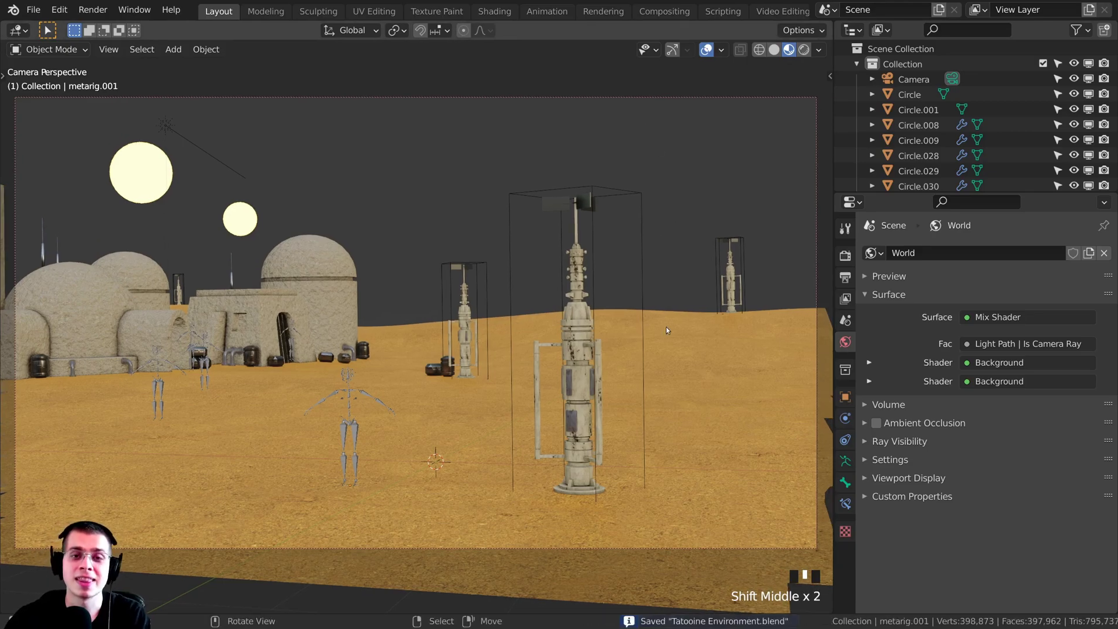